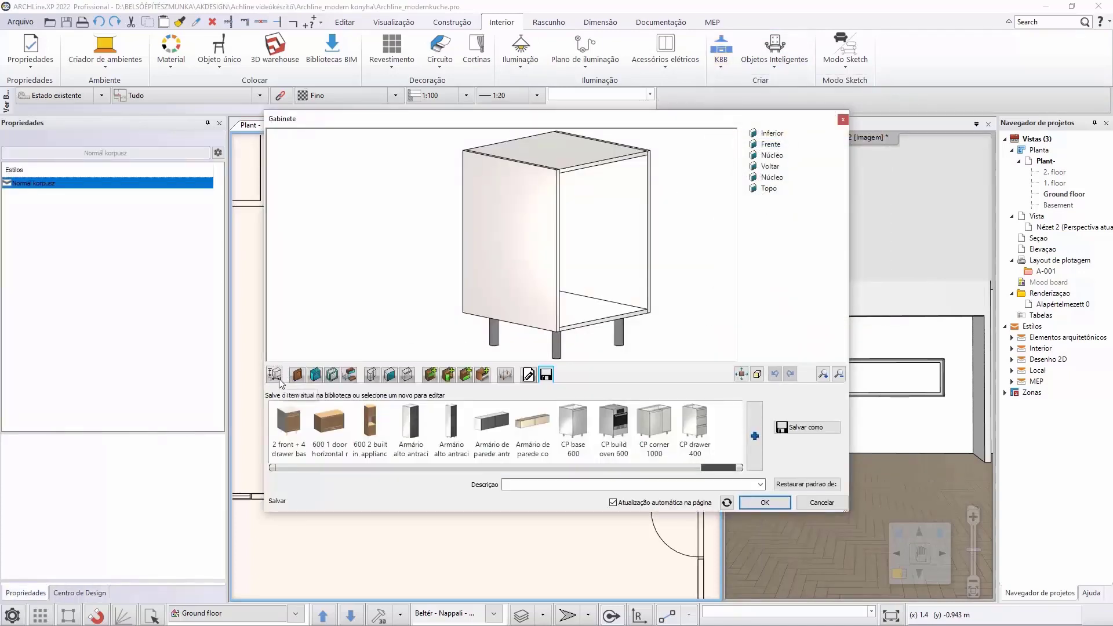
Step: Set the base cabinet's width to 0.9 m
click(276, 375)
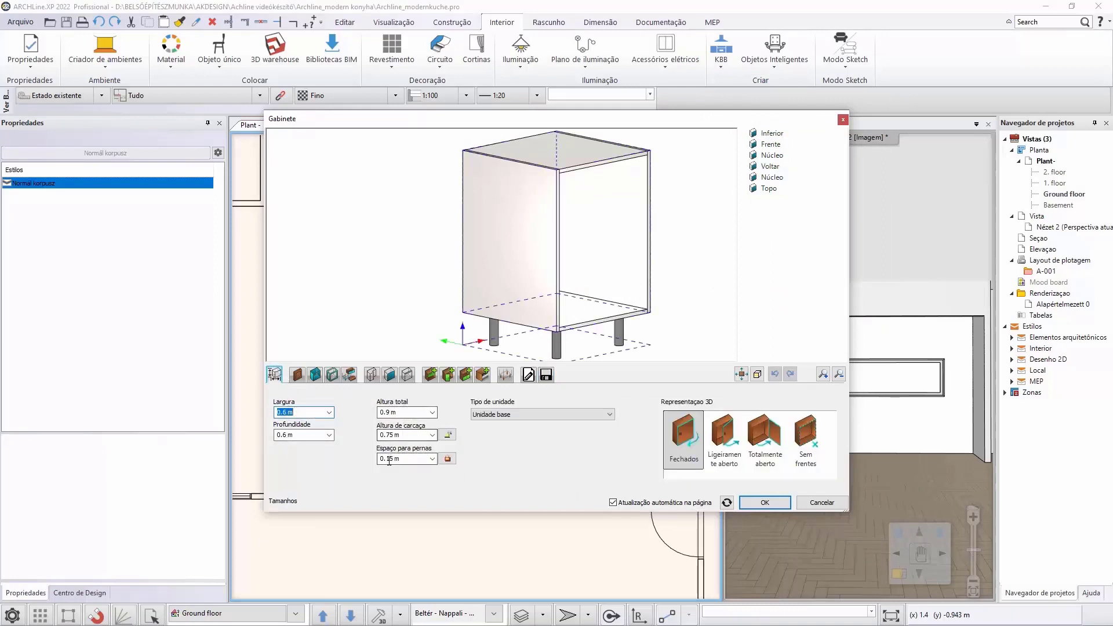
click(282, 412)
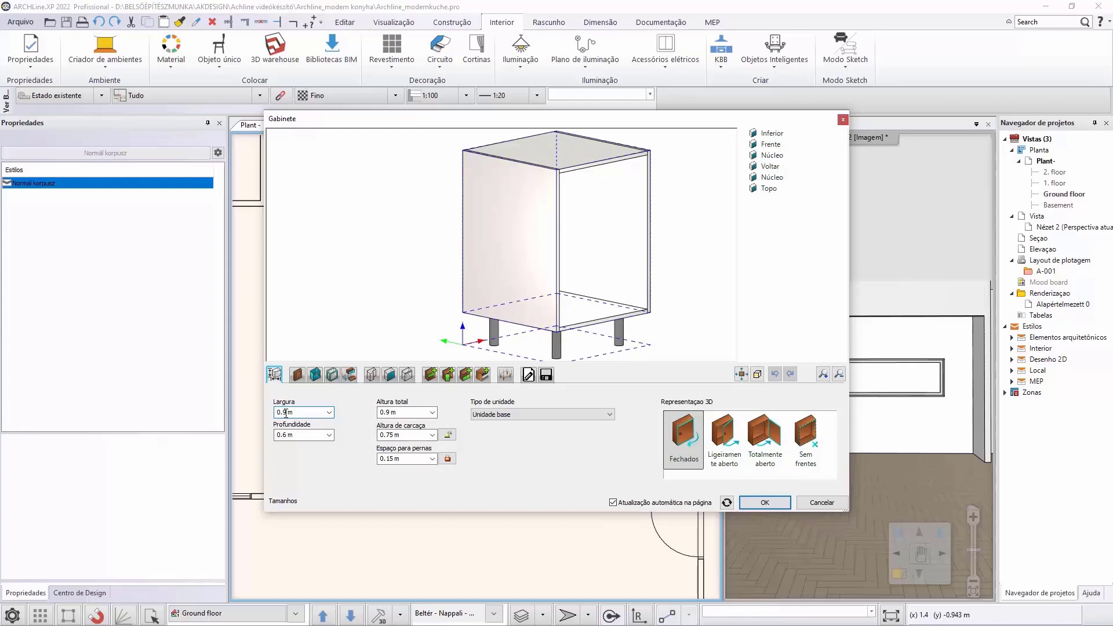
key(Return)
scroll(614, 309, down, 1)
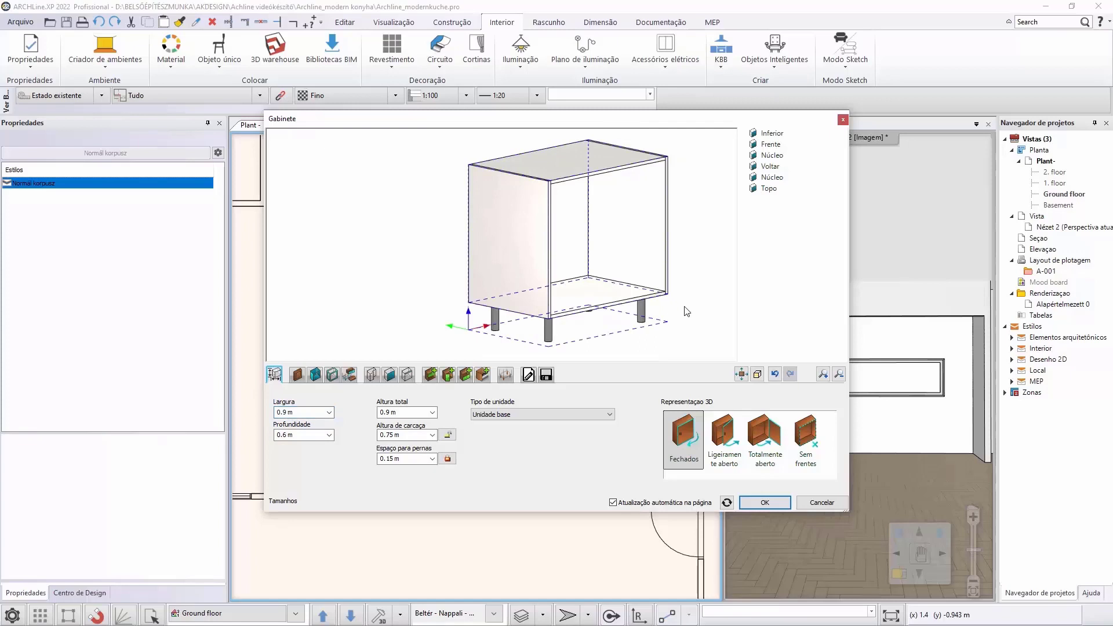
Step: Choose the grey hhh panel as the cabinet's default front and Debba_cabinet_handle as its handle
click(296, 377)
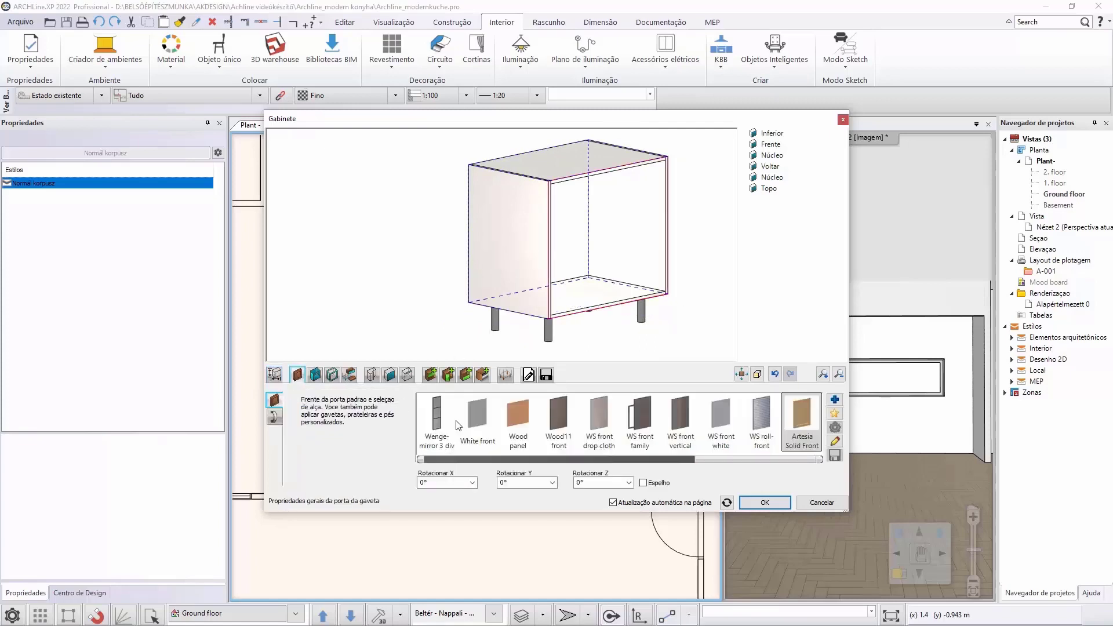
drag(734, 458, 626, 467)
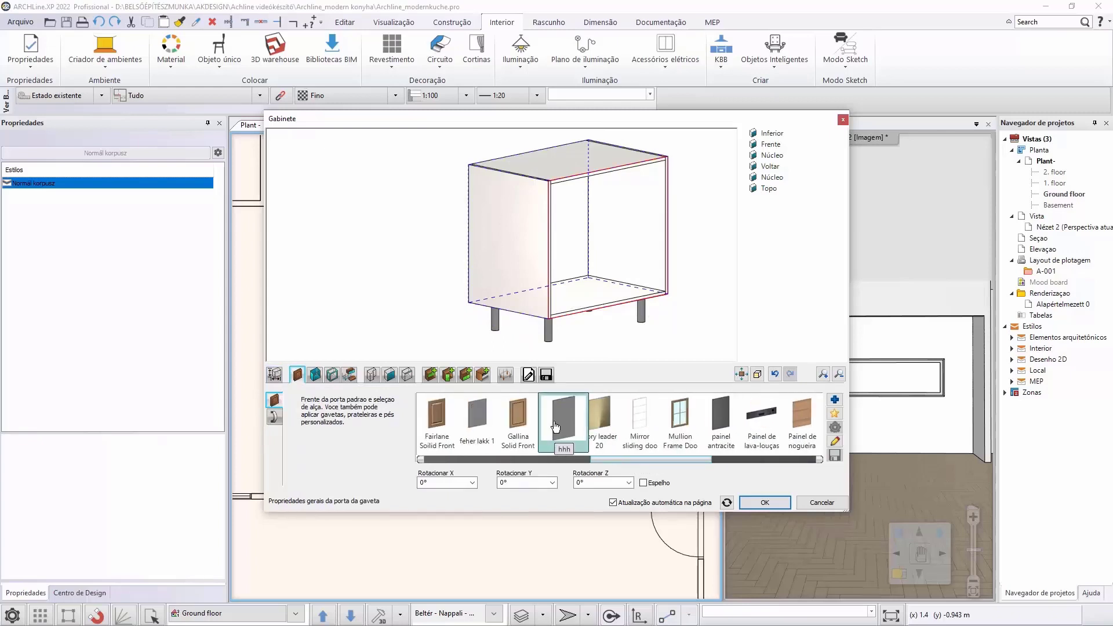
click(274, 417)
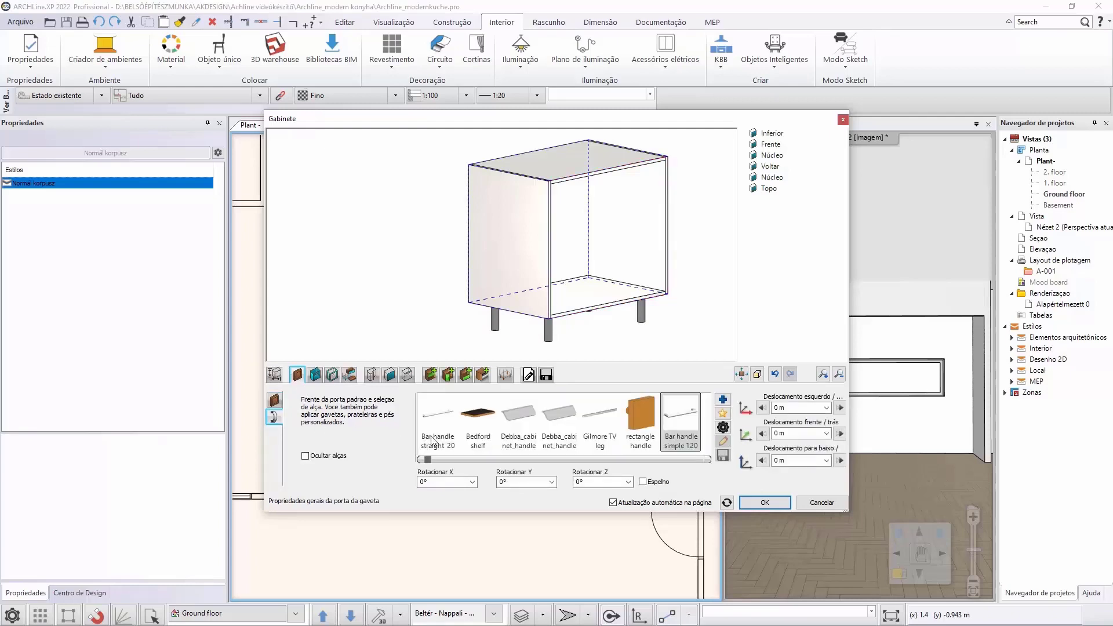
click(506, 460)
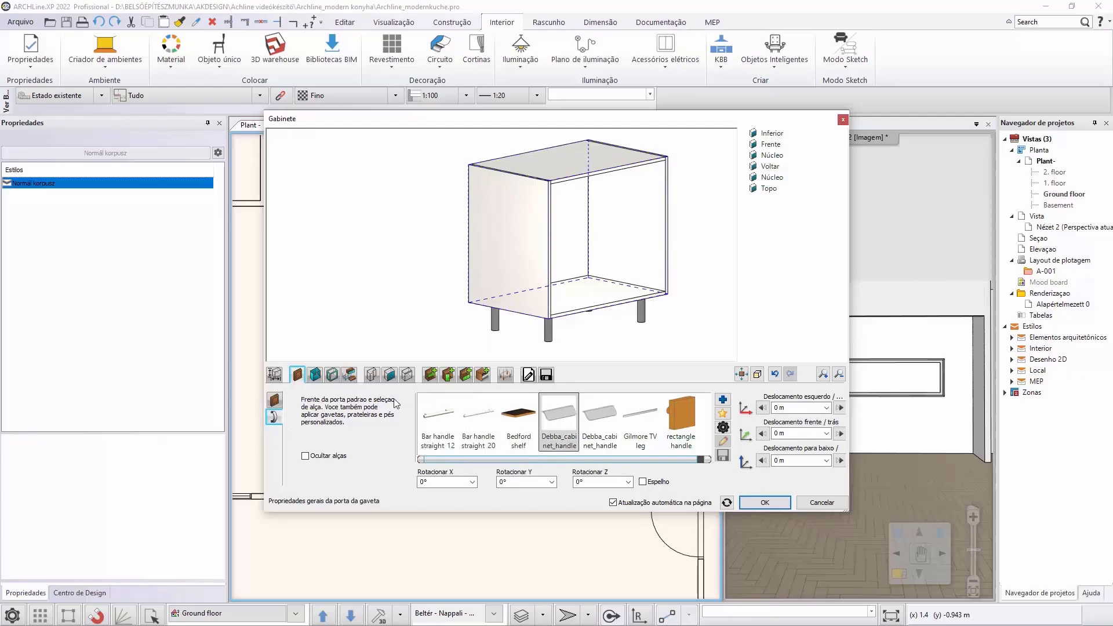
Step: Add drawers of type Múltiplo com frente to the cabinet front, with the number of items set to 3
click(465, 375)
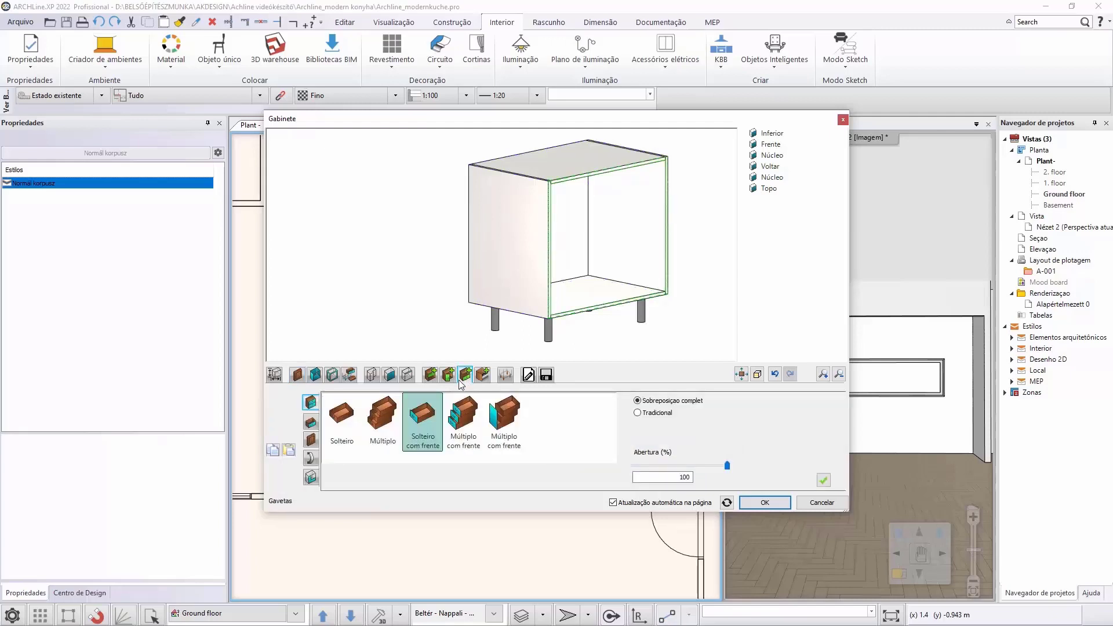
click(462, 428)
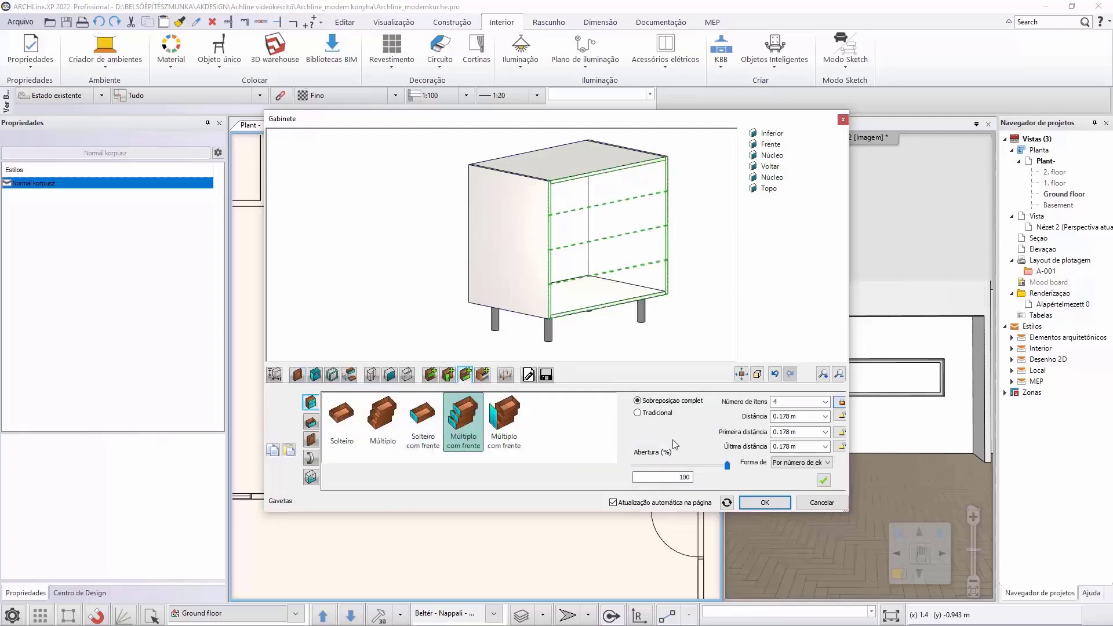
click(824, 402)
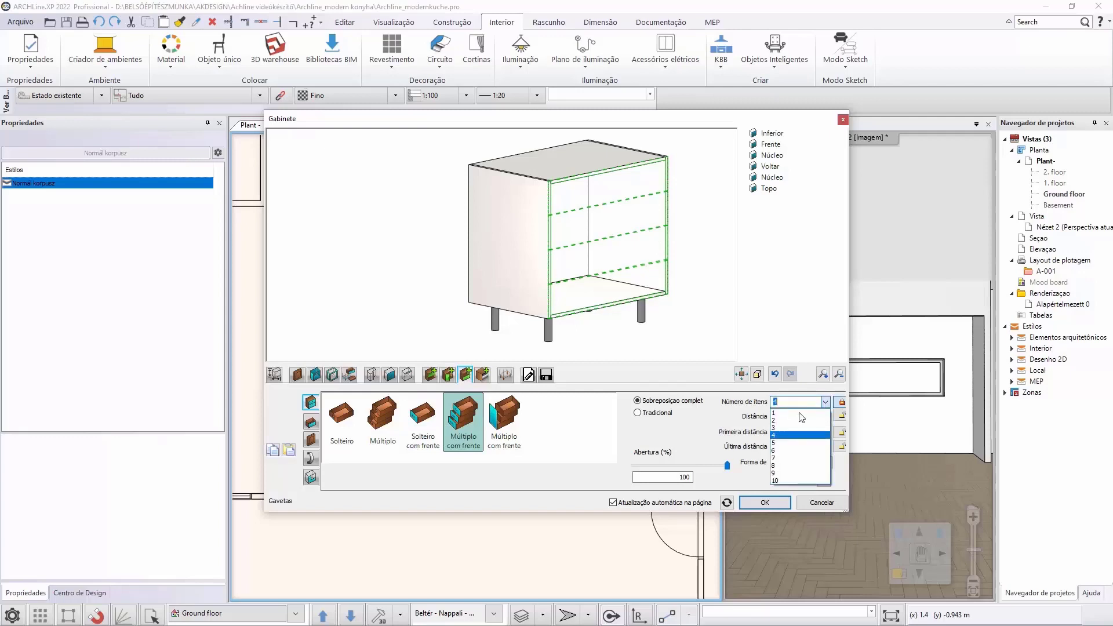
click(780, 429)
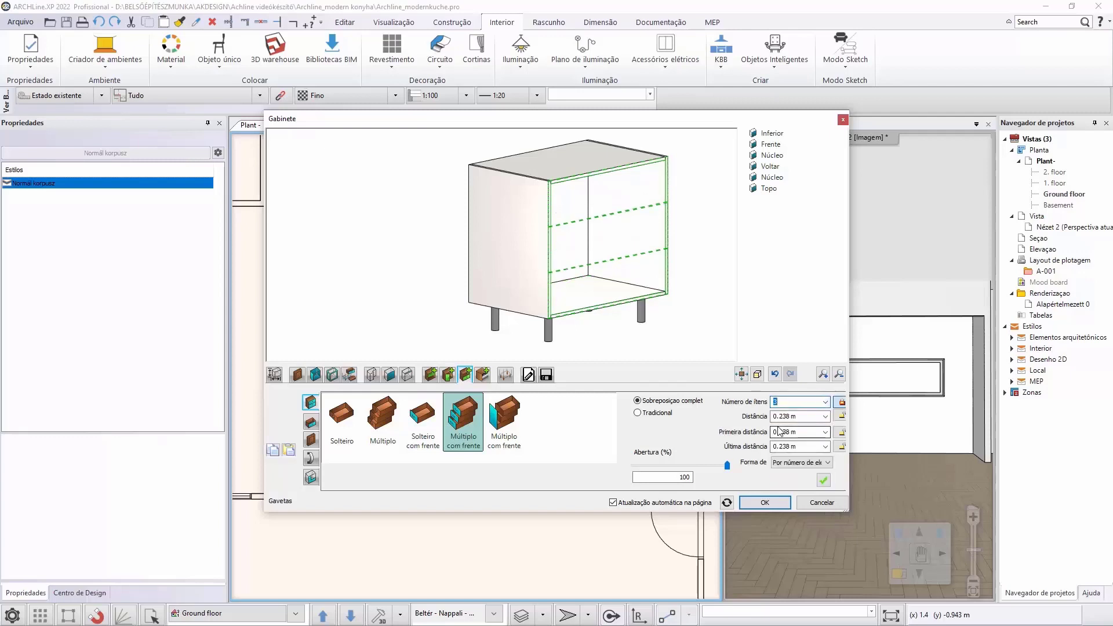
click(819, 481)
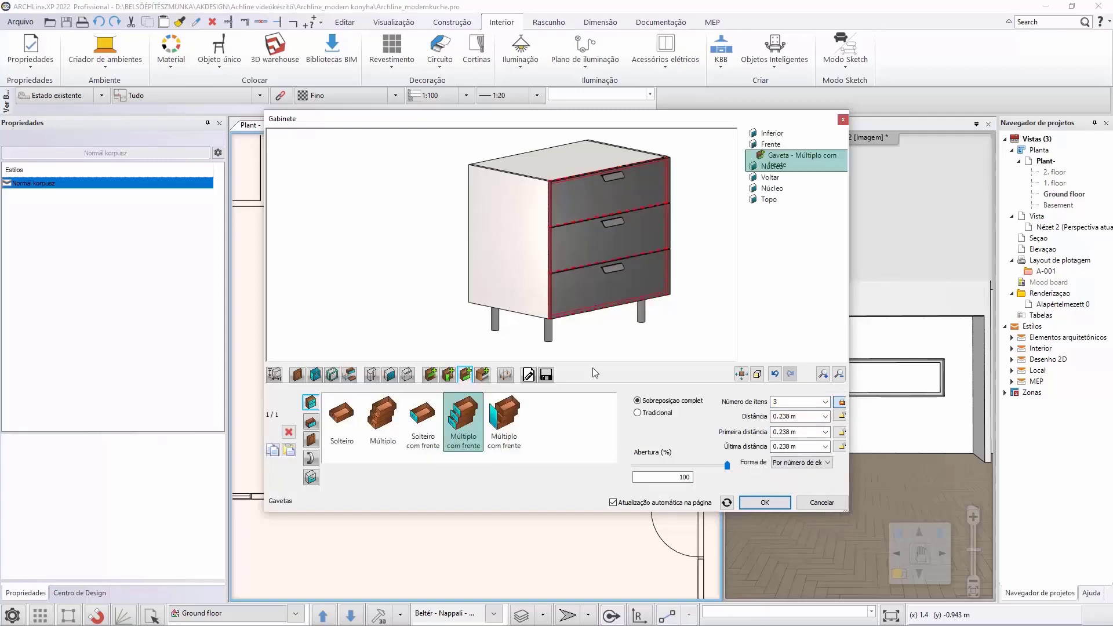
Step: Save the cabinet as library item 90 lower cabinet, with category COZINHA, subcategory Gabinetes básicos and producer KA
click(547, 376)
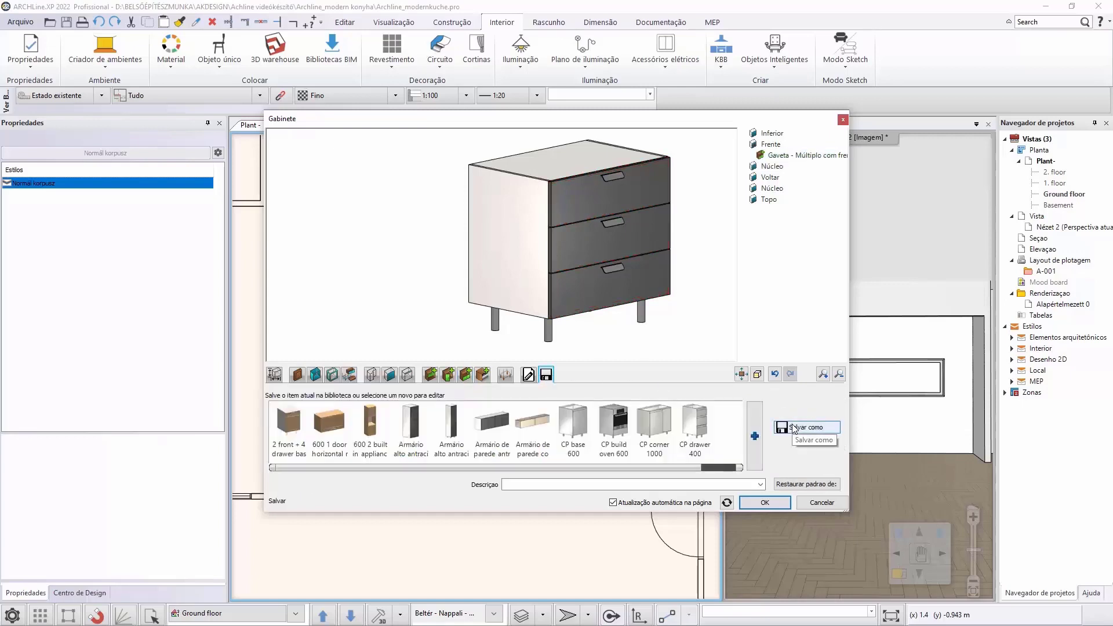
click(794, 427)
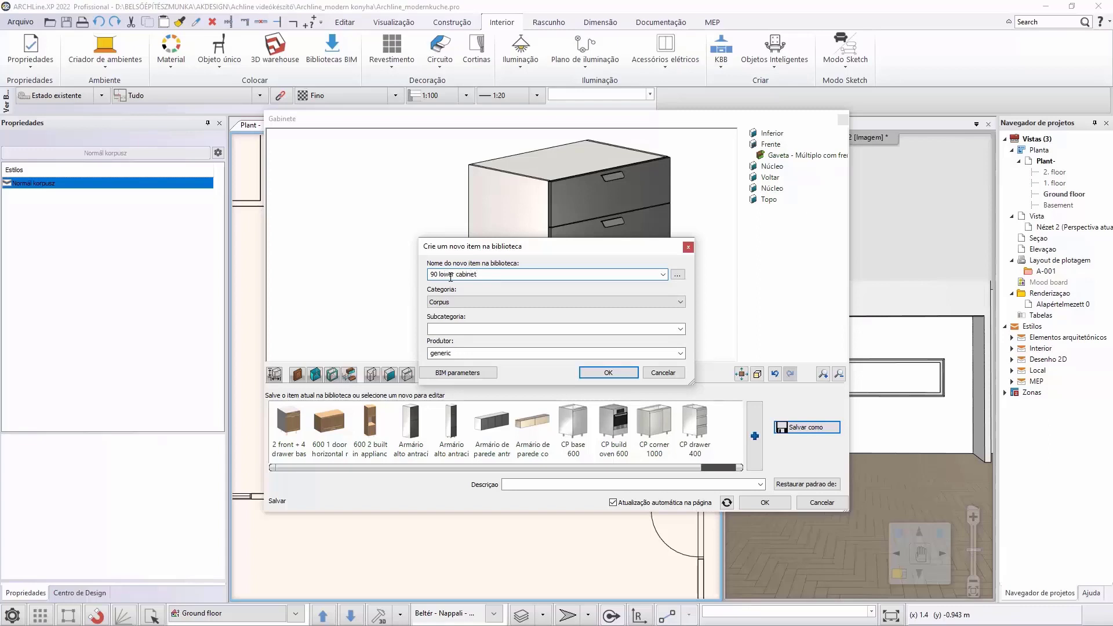
click(680, 329)
click(679, 303)
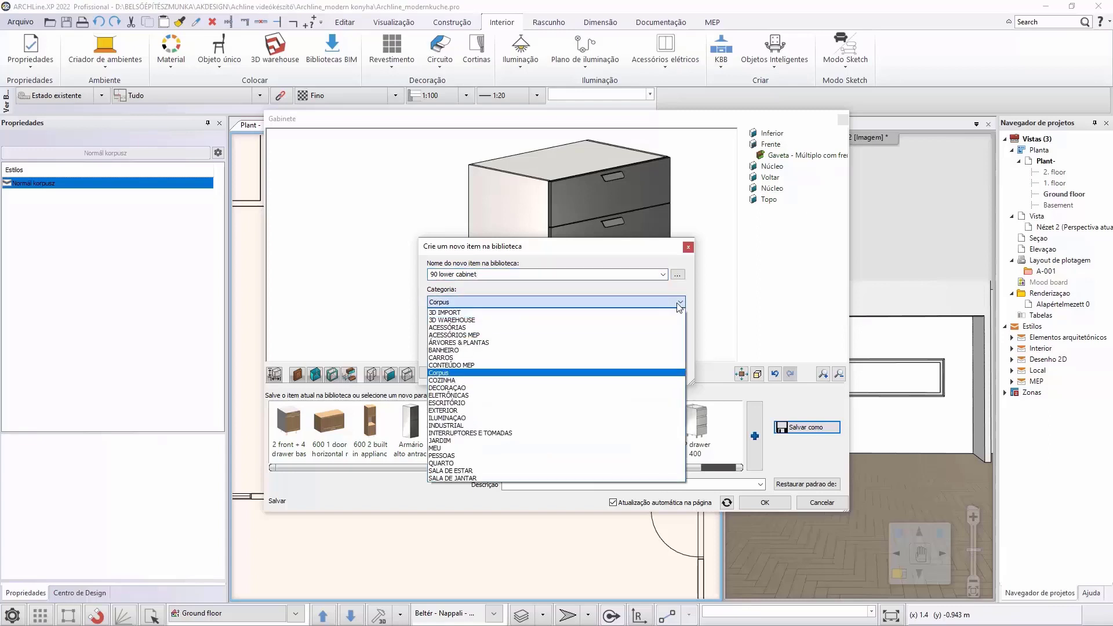
click(494, 380)
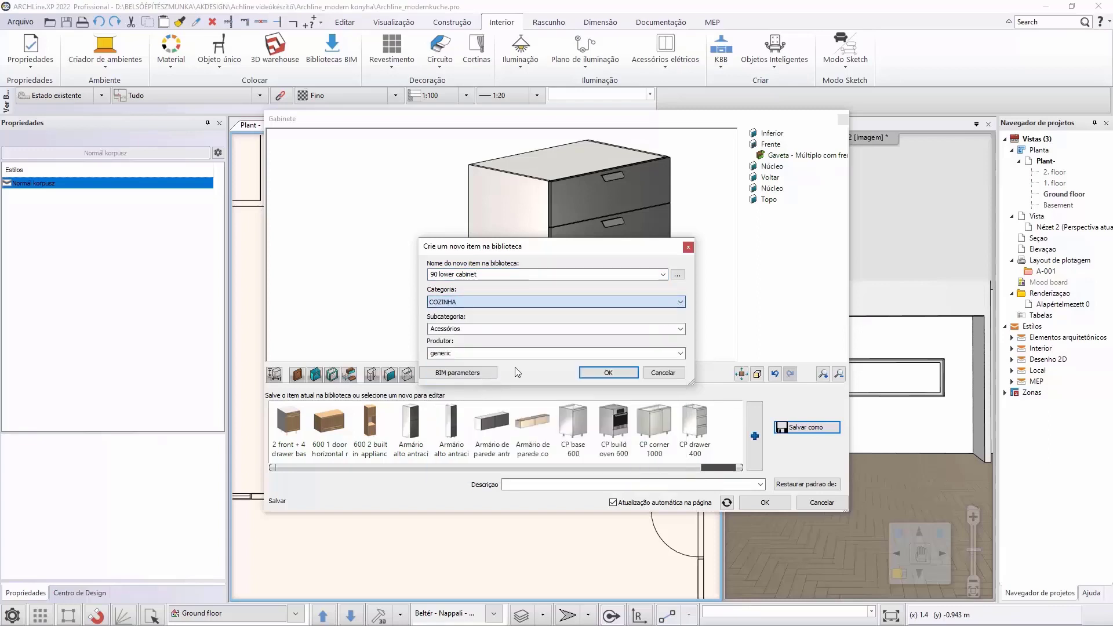
click(680, 329)
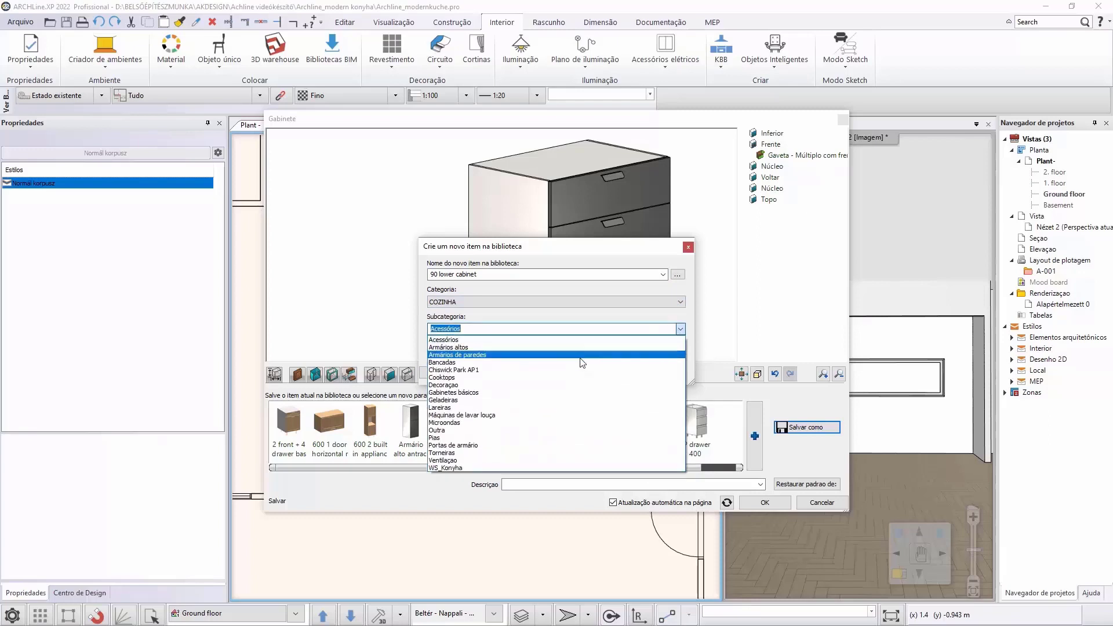
click(572, 392)
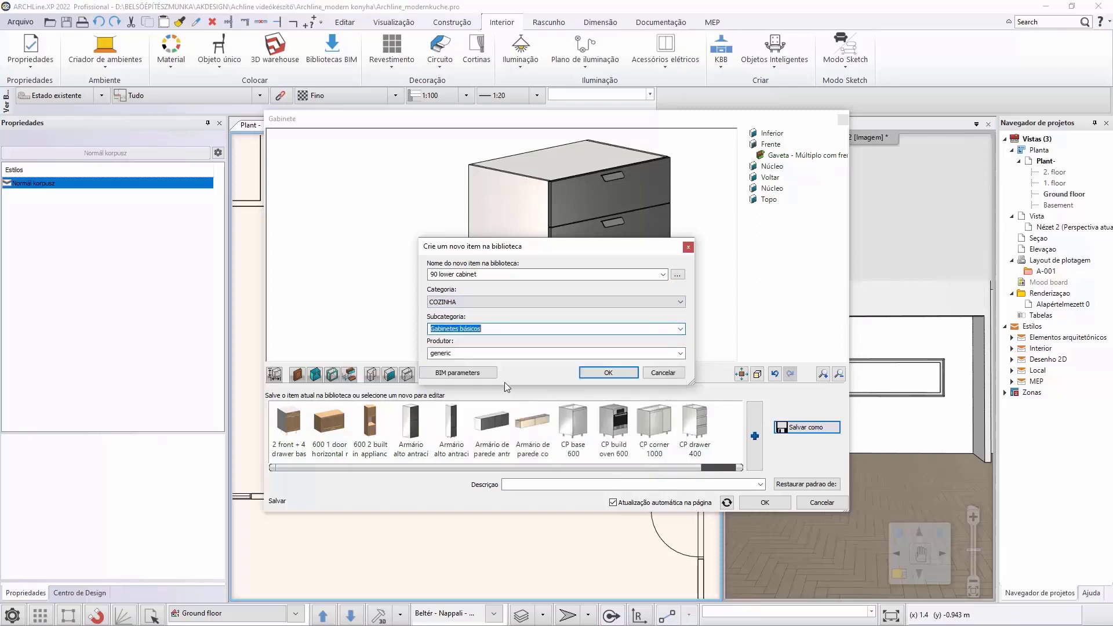
click(463, 354)
text(KA)
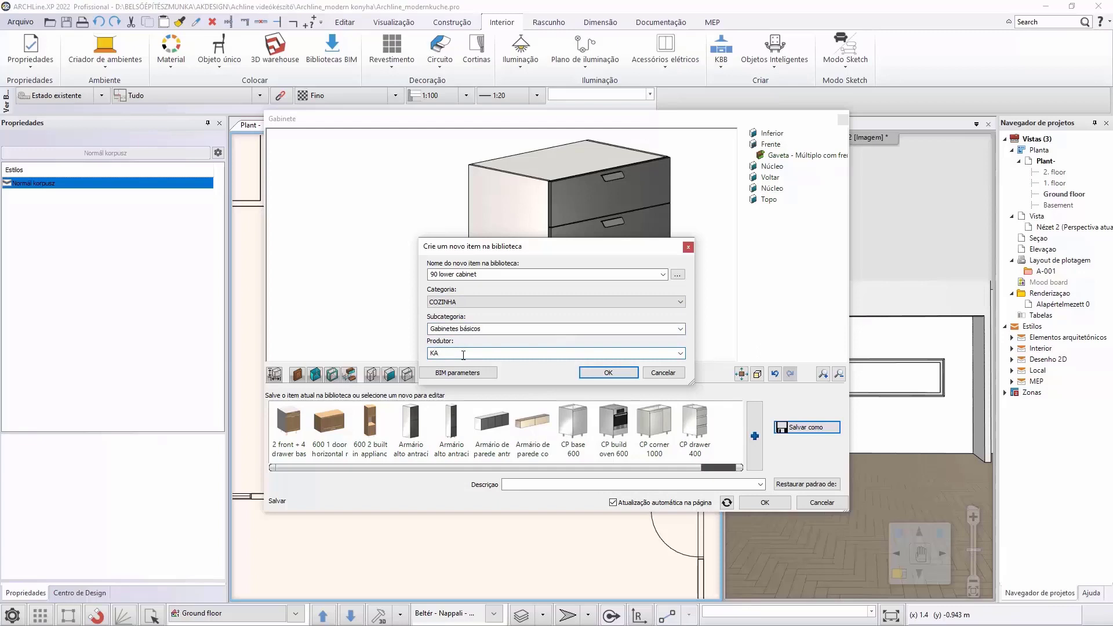
click(608, 372)
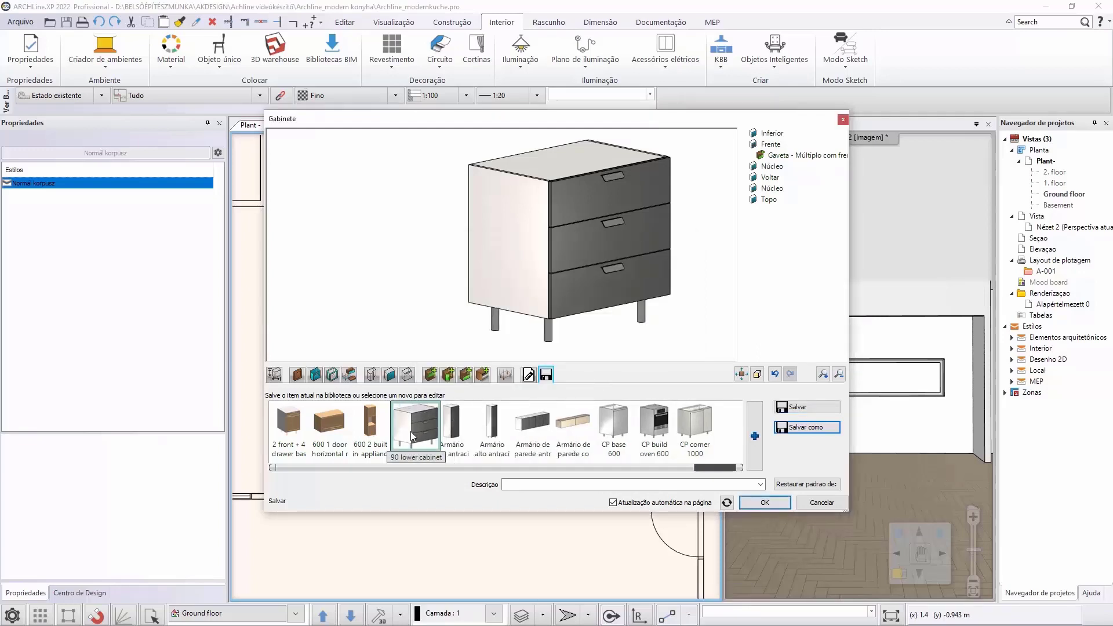
Step: Accept the cabinet and place it on the floor plan at the corner of the 0.9 m outline beside the partition wall
click(763, 502)
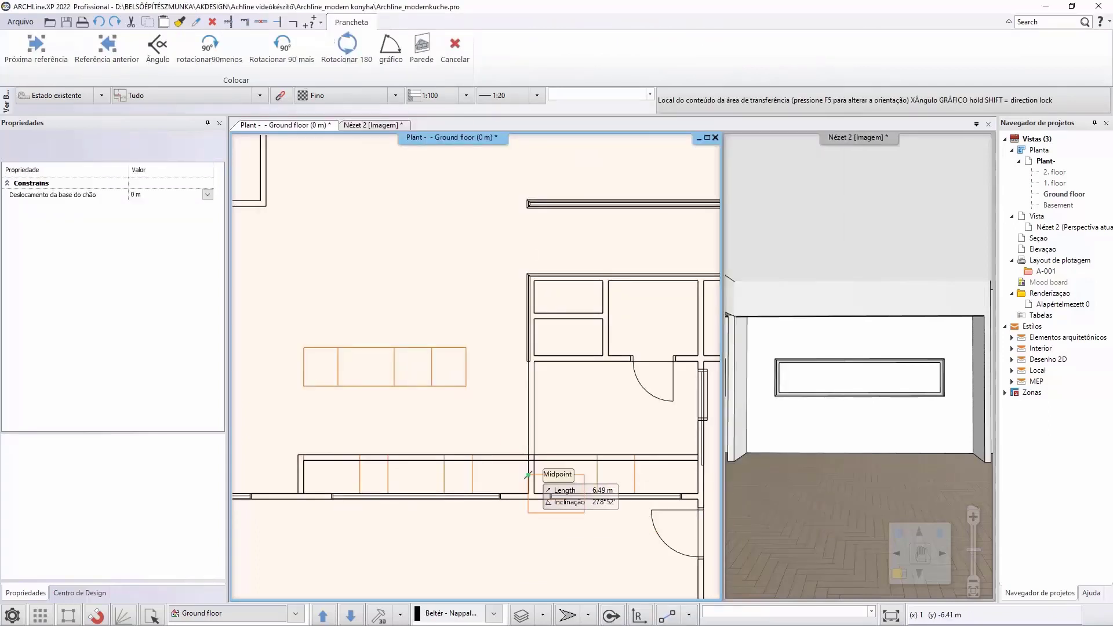
scroll(528, 494, up, 3)
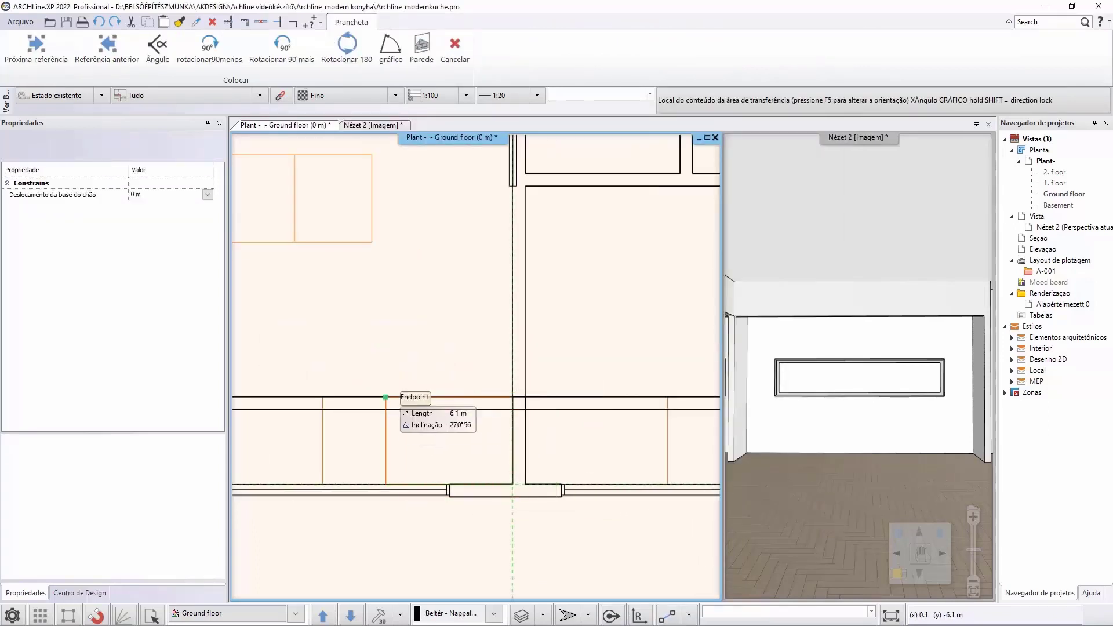
click(386, 397)
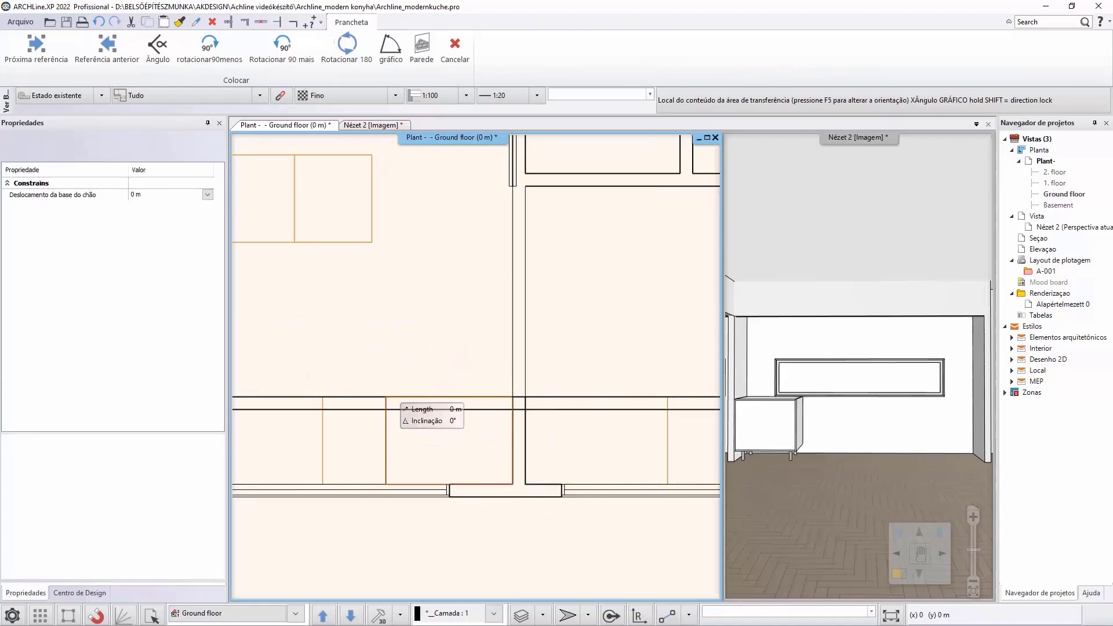
Step: Rotate the placed drawer cabinet 180 degrees so its drawers face the room
click(402, 401)
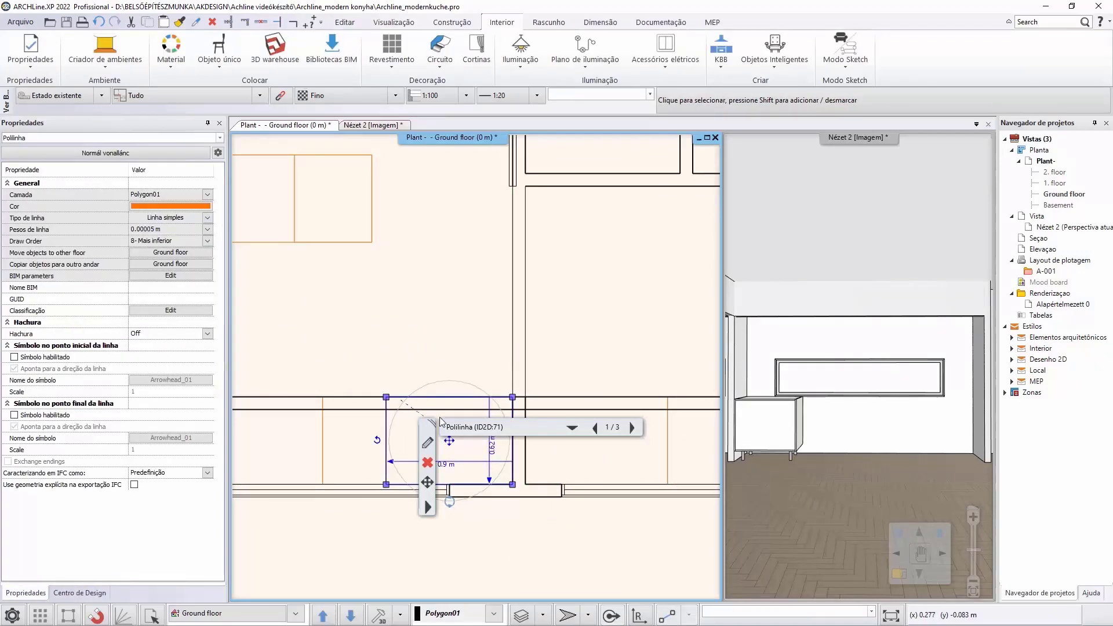
click(596, 428)
click(595, 428)
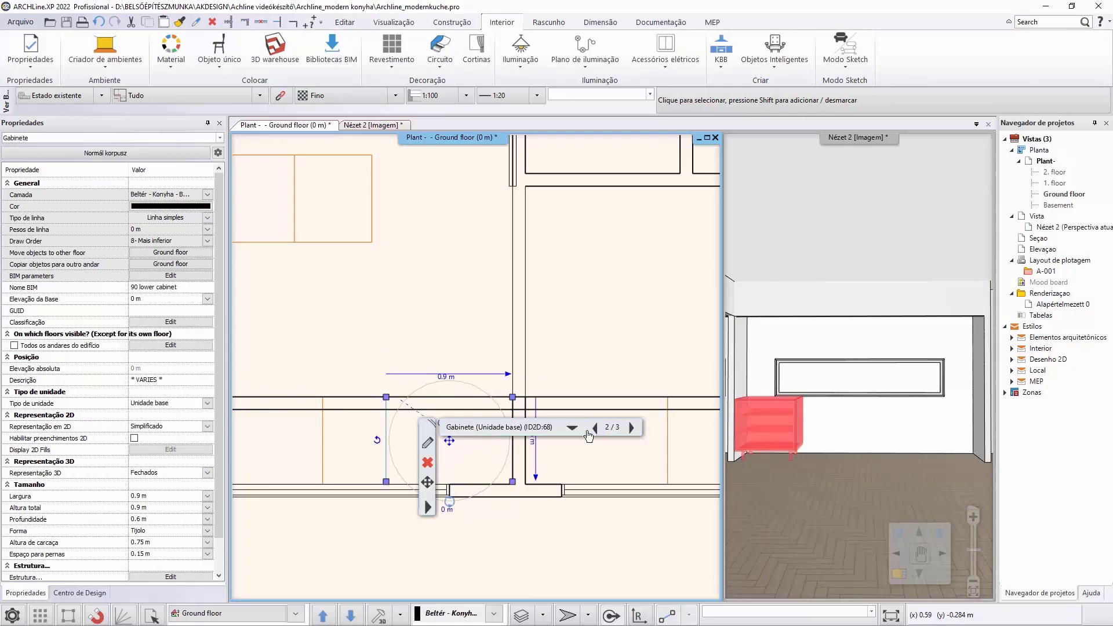
click(377, 440)
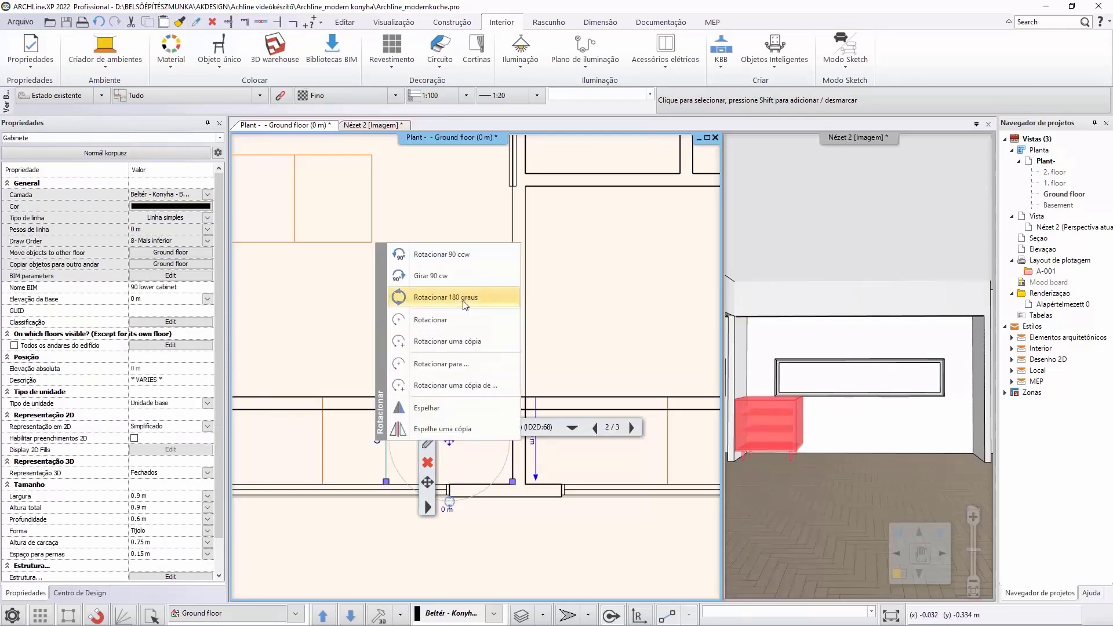
click(447, 297)
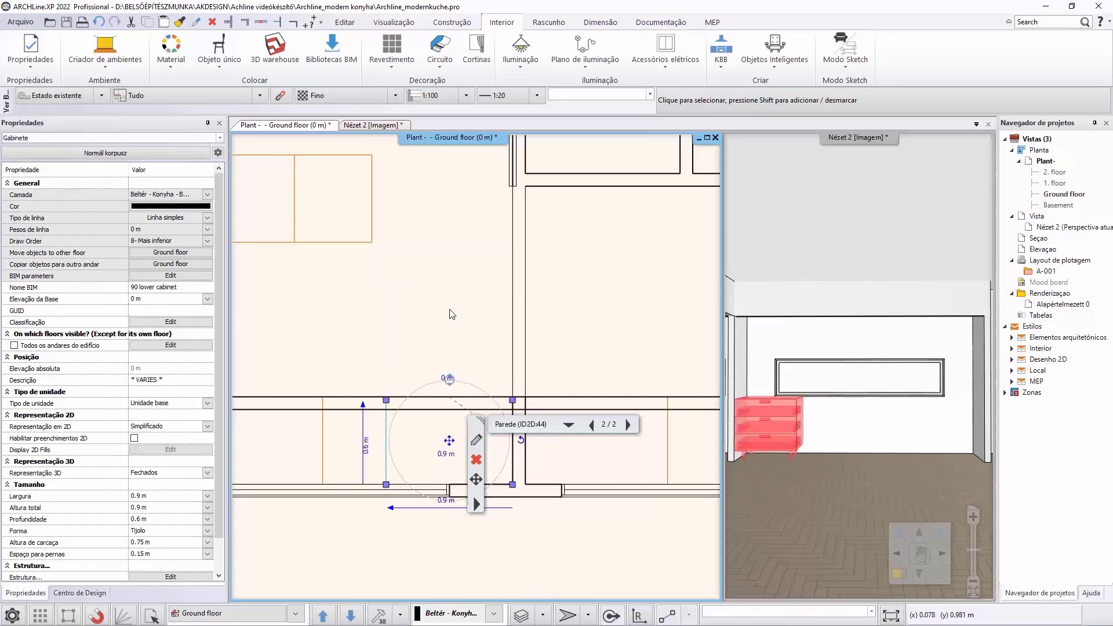
click(432, 313)
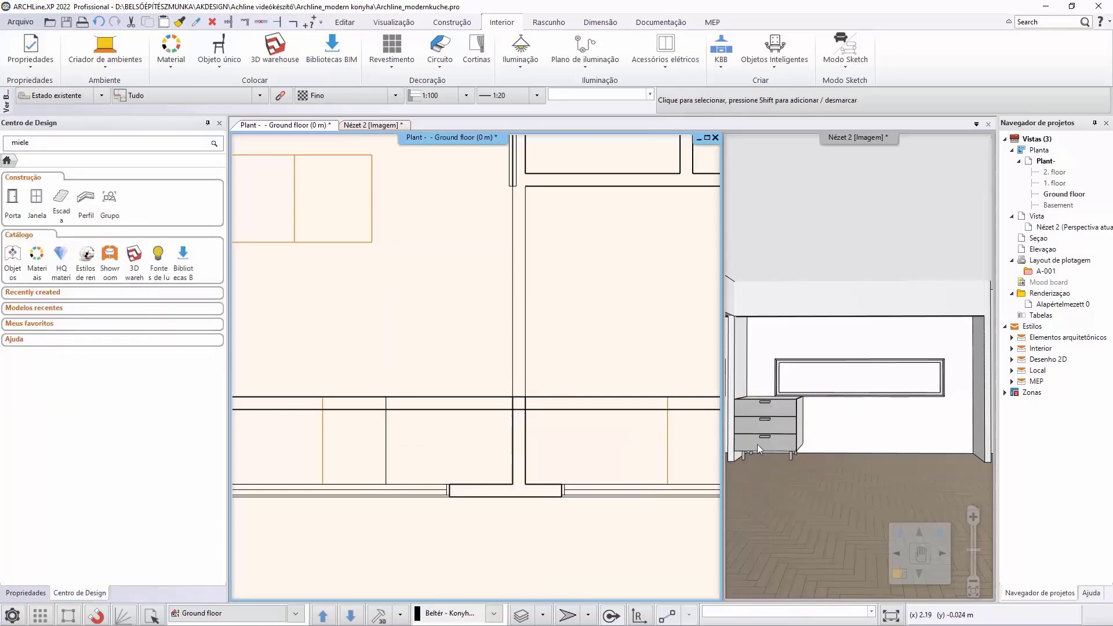
Step: Copy the drawer cabinet from its wall-side corner to its opposite corner, placing the copy directly beside it
middle_drag(371, 423, 544, 431)
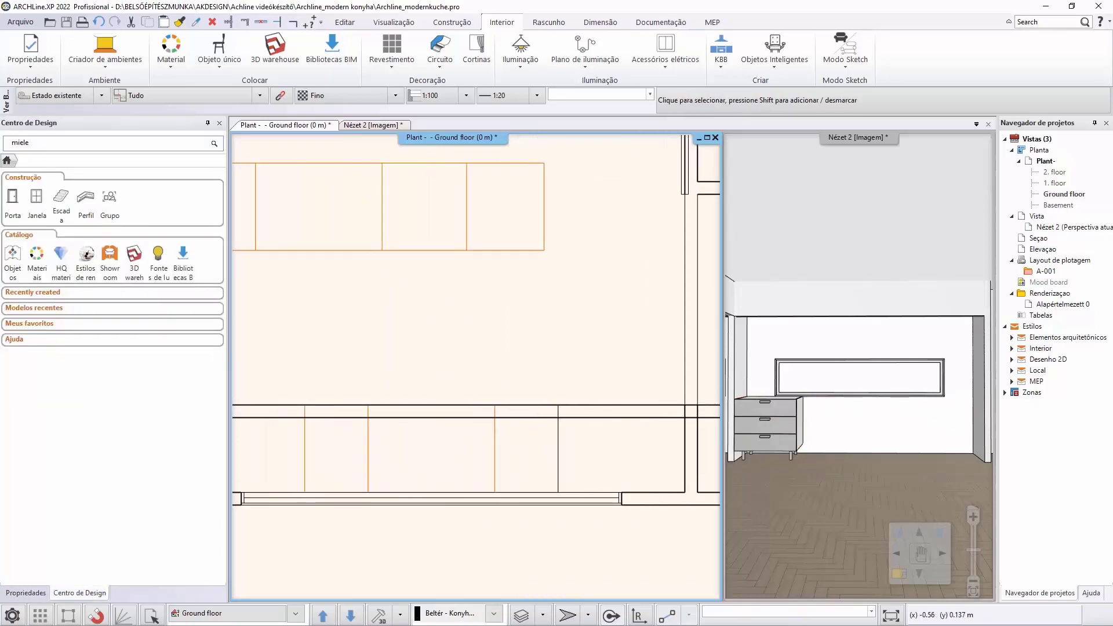
click(560, 417)
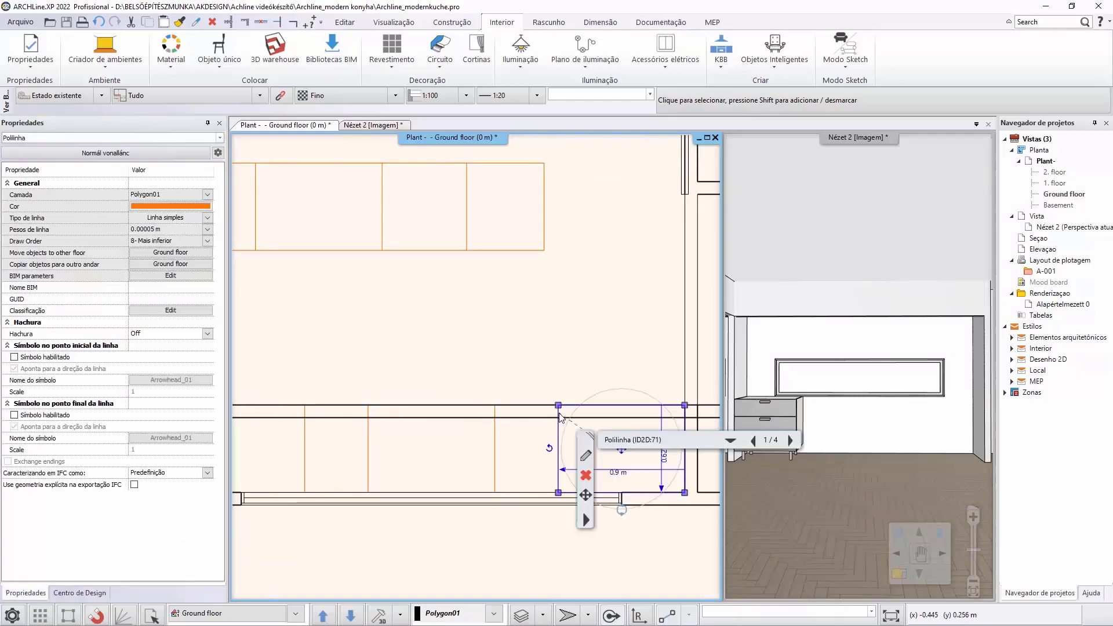
click(754, 441)
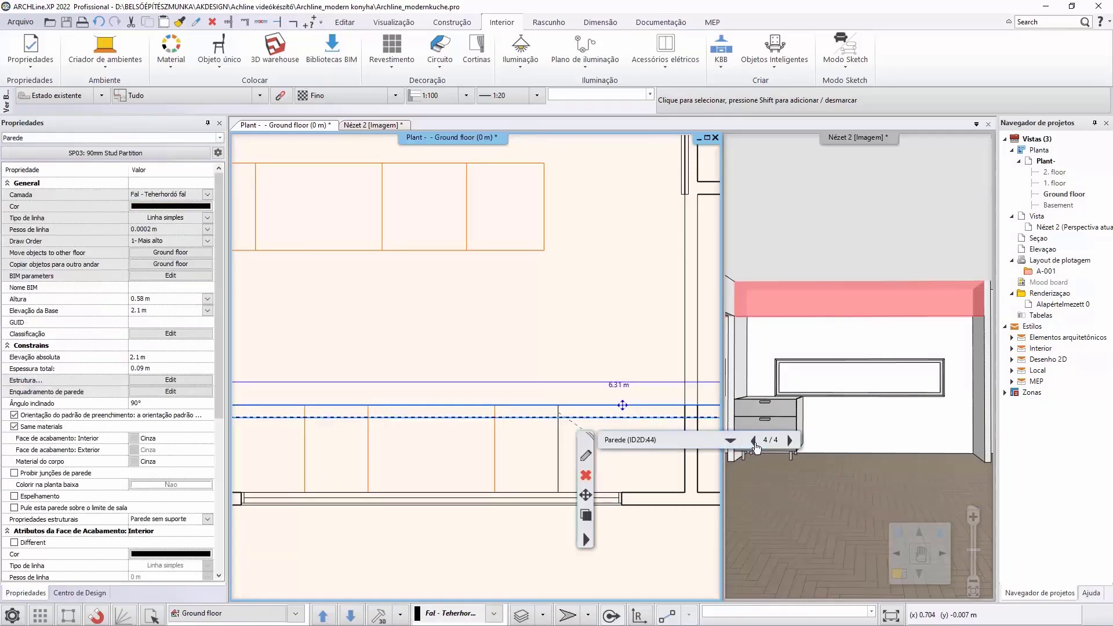
click(754, 440)
right_click(686, 496)
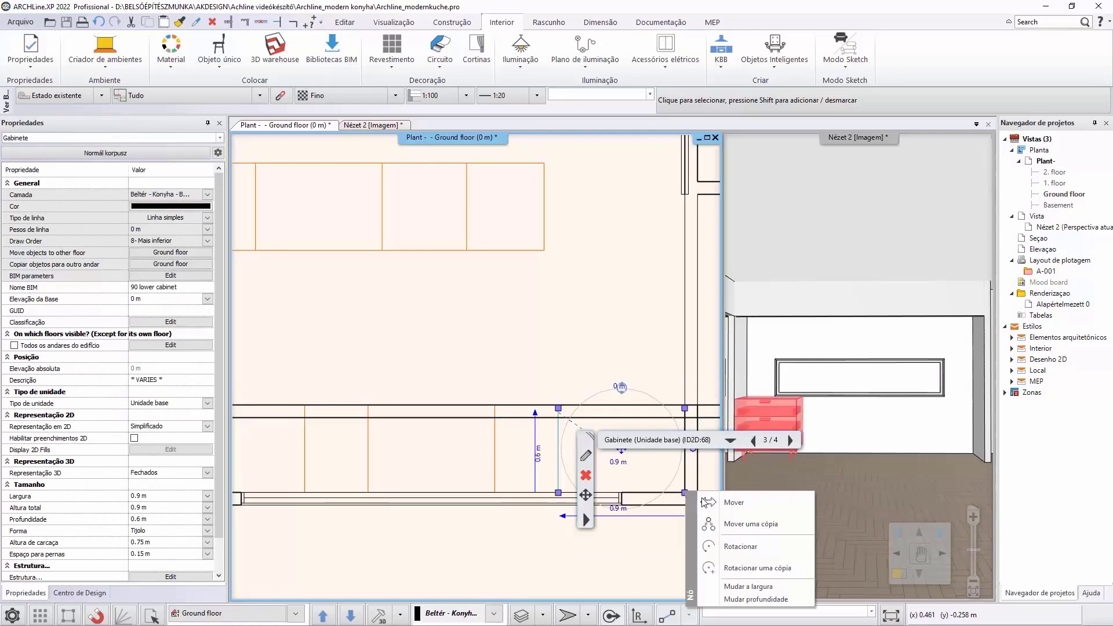
click(753, 523)
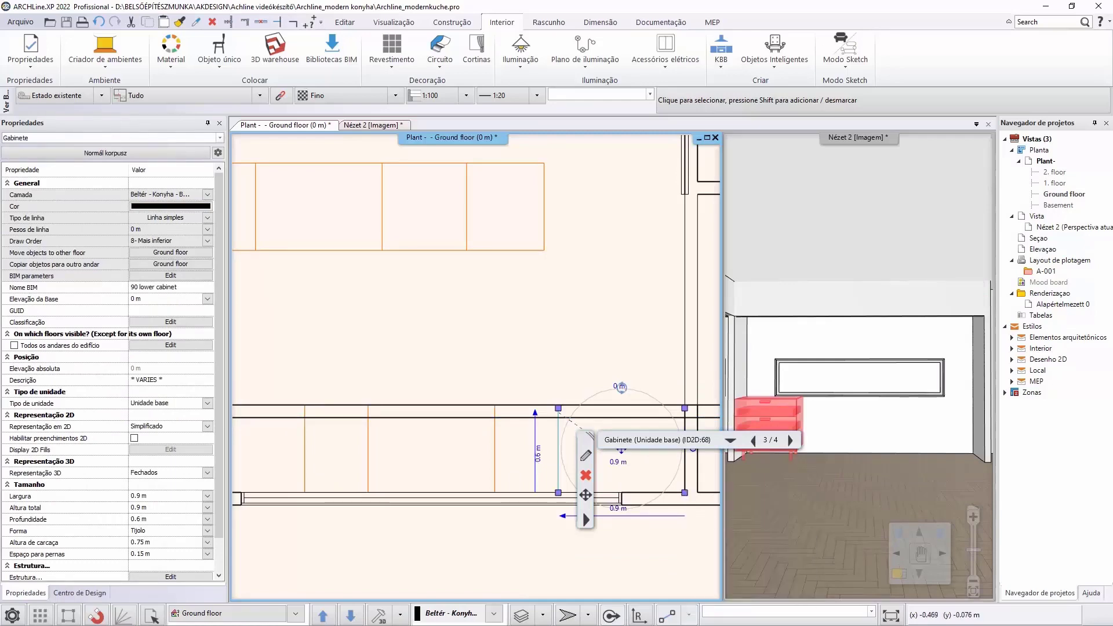
click(558, 491)
key(Escape)
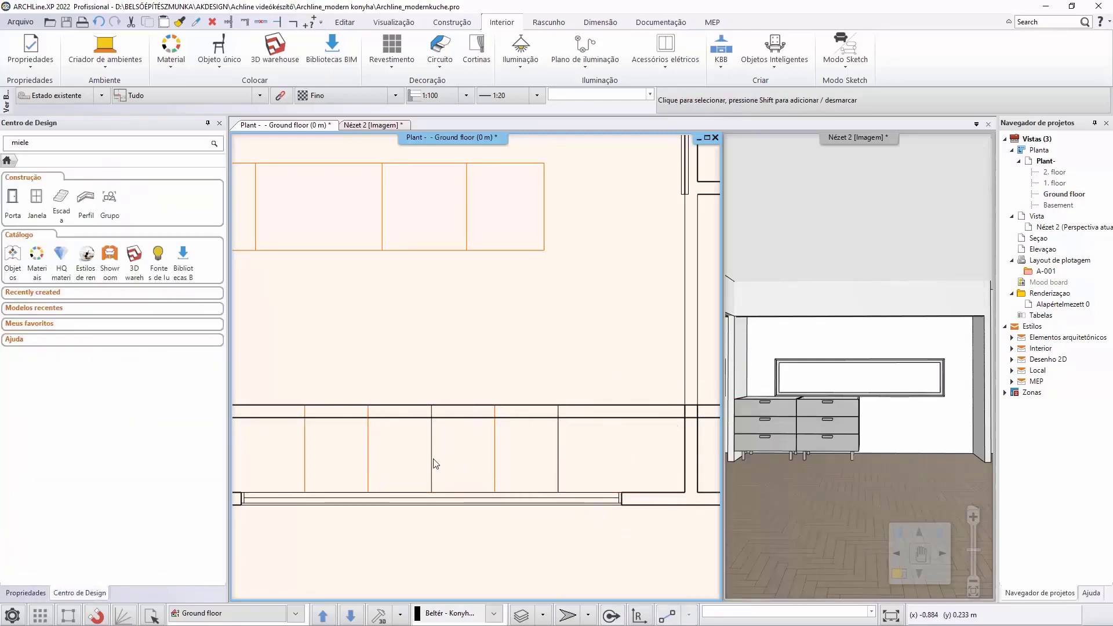
Step: Open the copied drawer cabinet for editing and set its width to 0.45 m
click(439, 465)
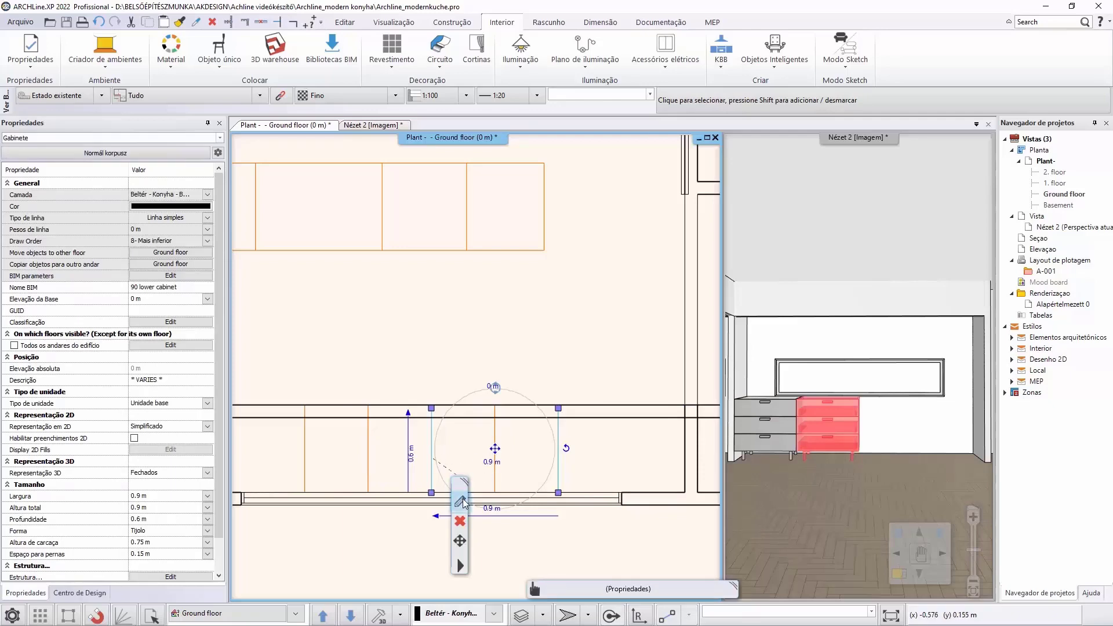
click(460, 502)
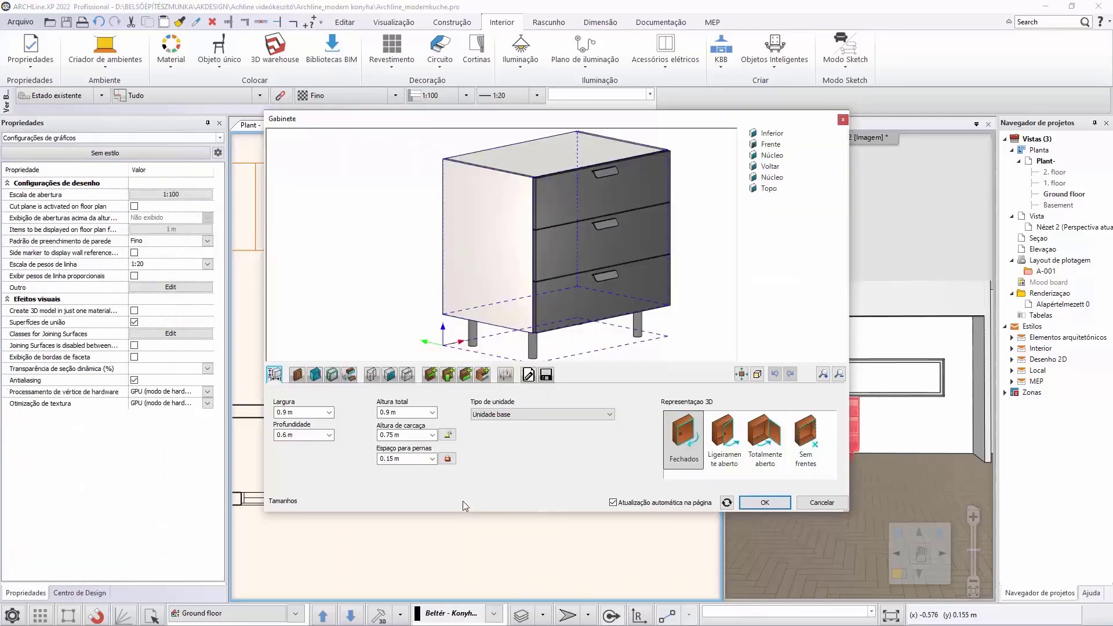
click(291, 413)
click(313, 413)
key(Return)
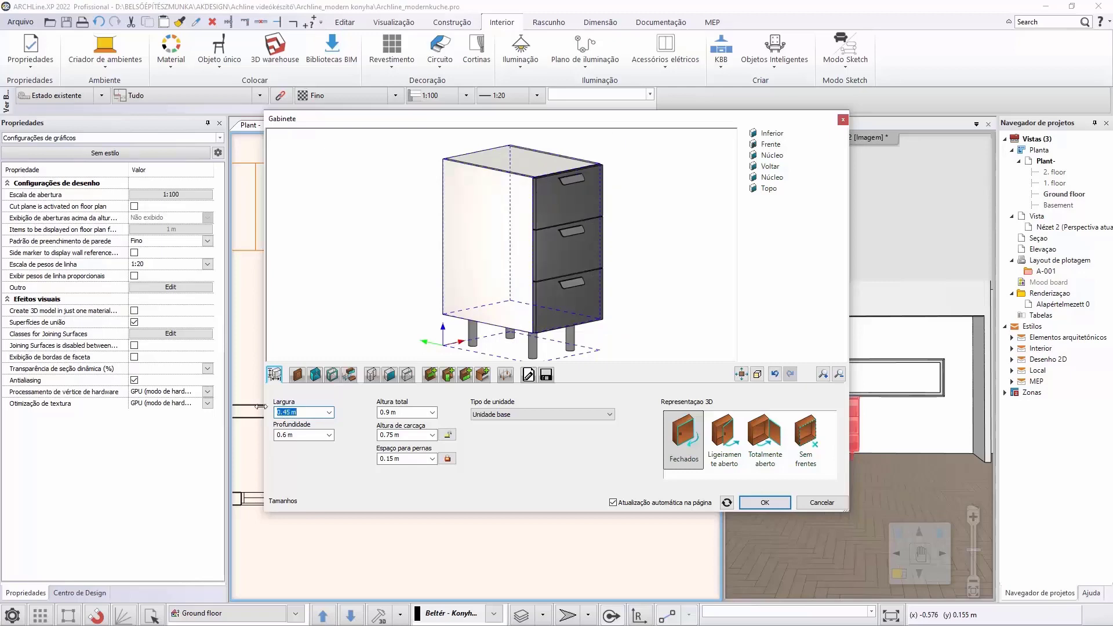
Step: Reduce the narrow cabinet's multiple drawers with fronts to 2 and accept the cabinet changes
click(465, 377)
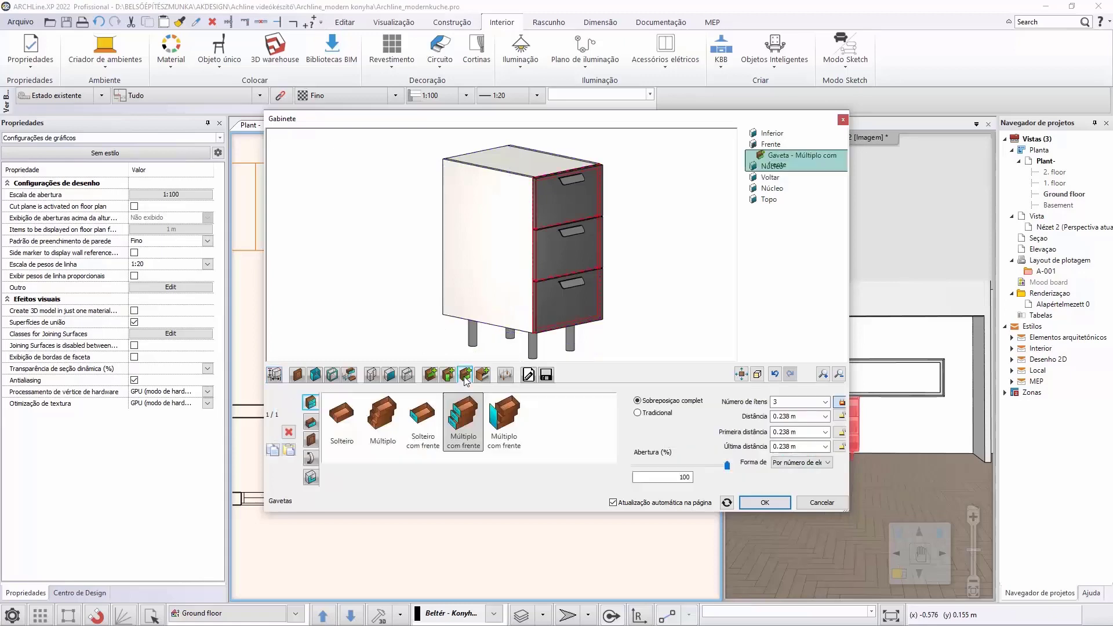
click(825, 401)
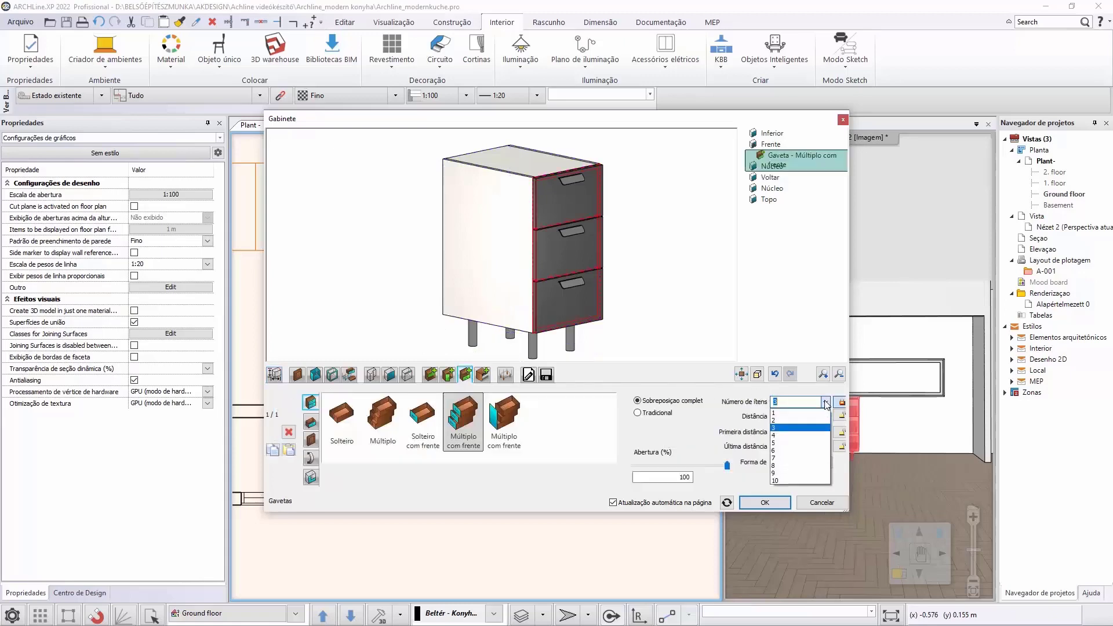
click(792, 421)
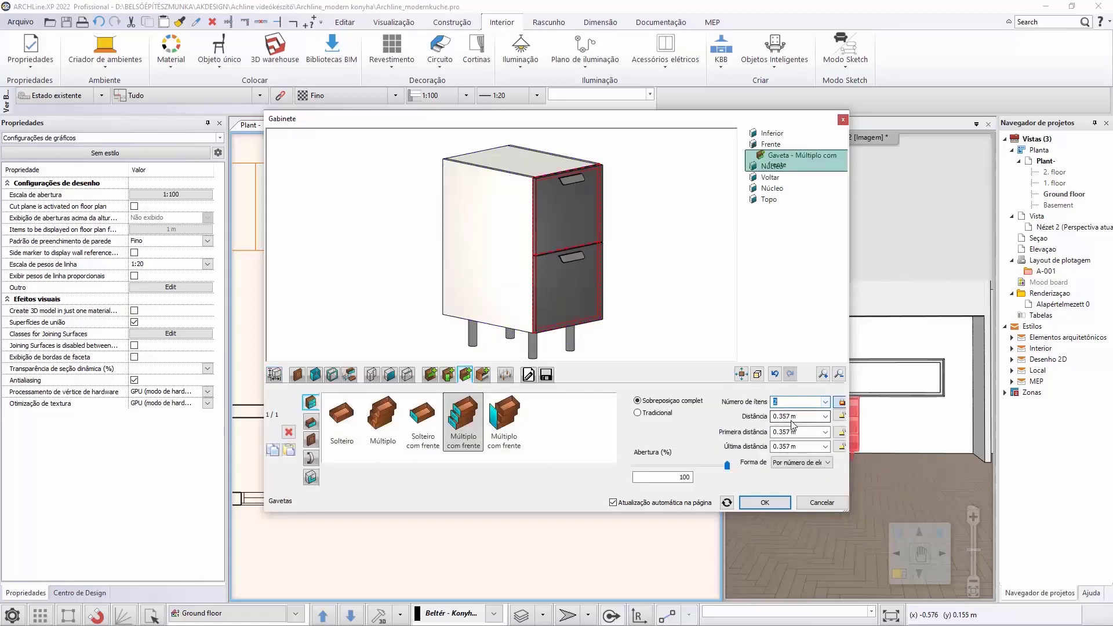
click(660, 346)
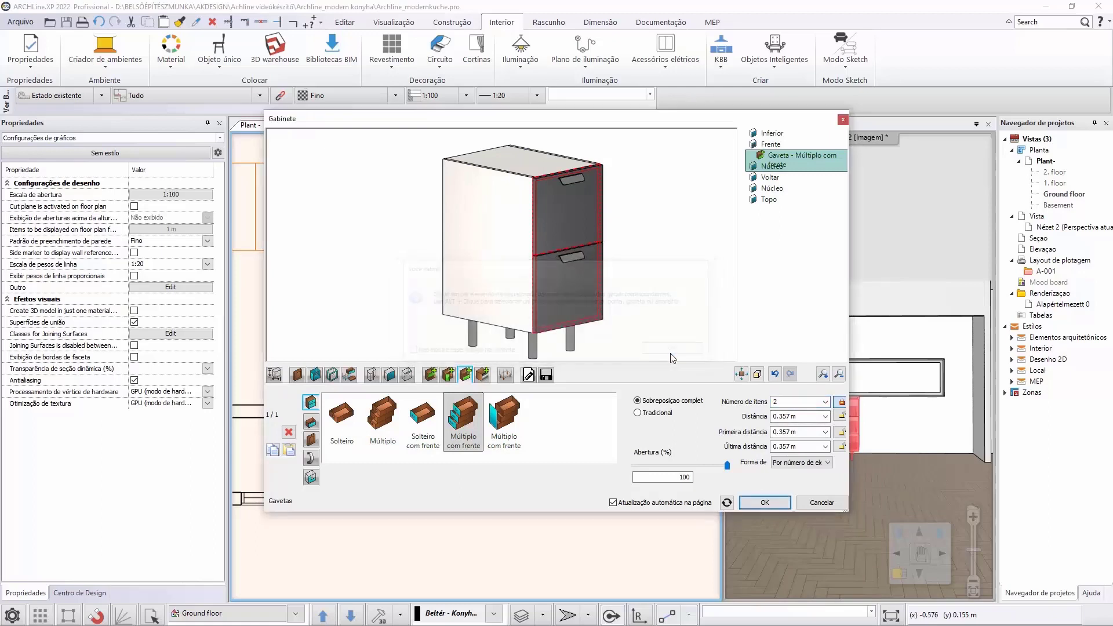
click(757, 503)
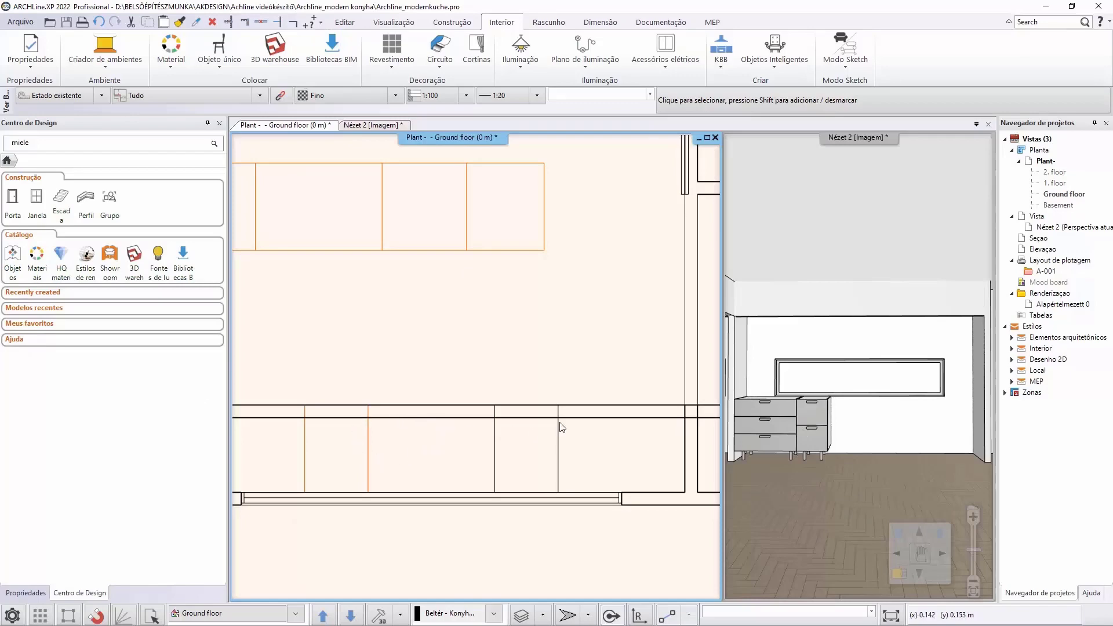
key(Return)
key(Escape)
Step: Copy the 0.9 m drawer cabinet from its wall-side corner to the free corner of the narrow two-drawer cabinet
click(680, 445)
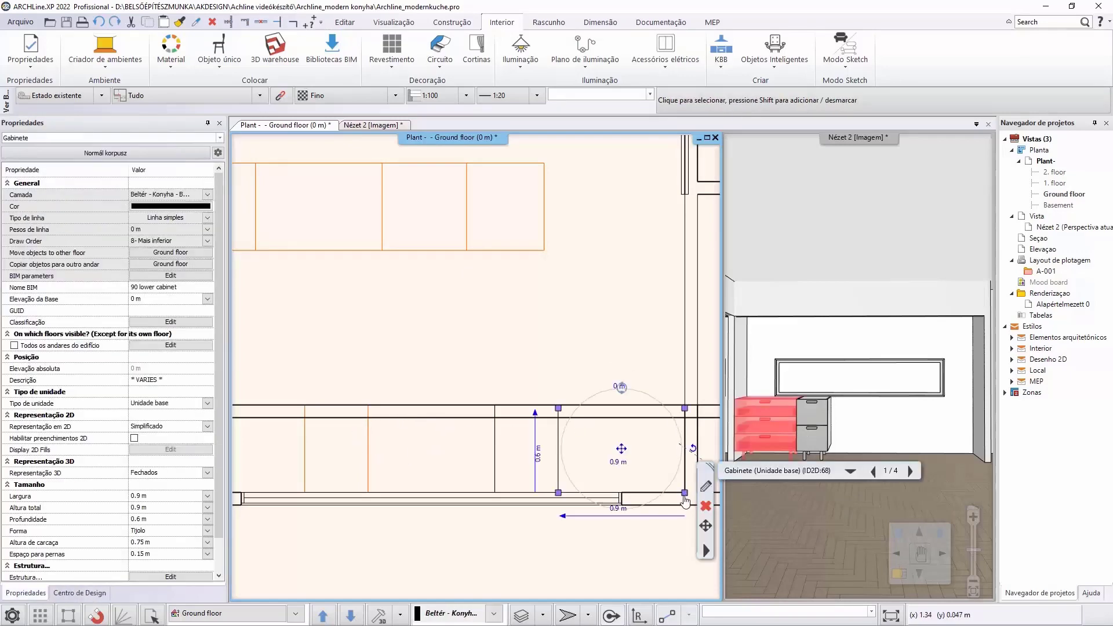
right_click(685, 500)
click(728, 529)
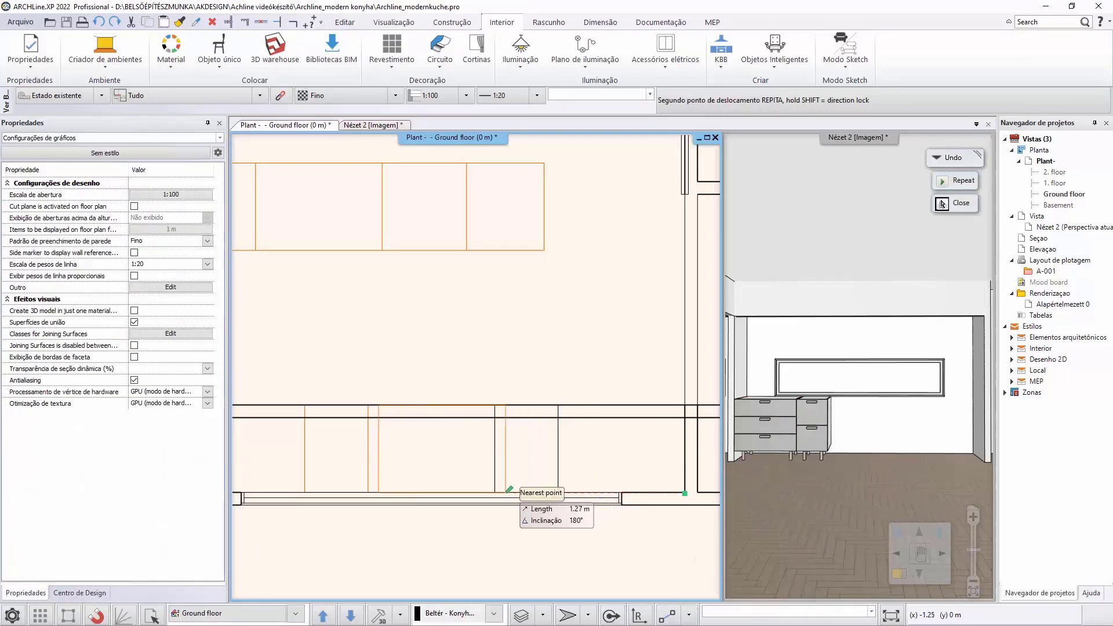
click(509, 489)
key(Escape)
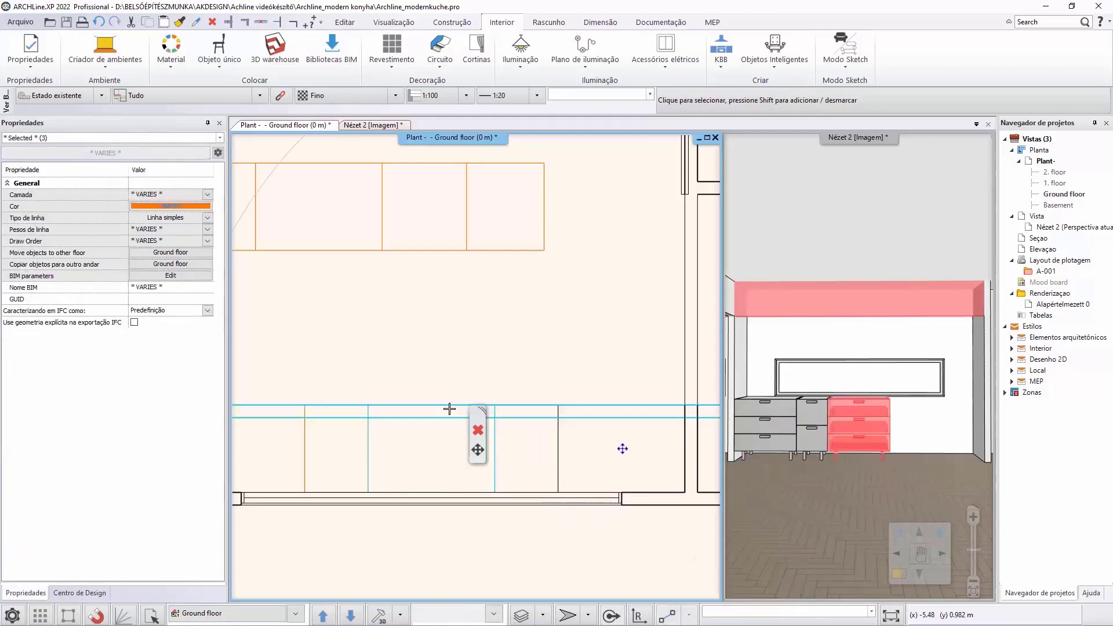
Step: Open the new 0.9 m cabinet copy for editing and remove its drawers, leaving the front open
click(449, 409)
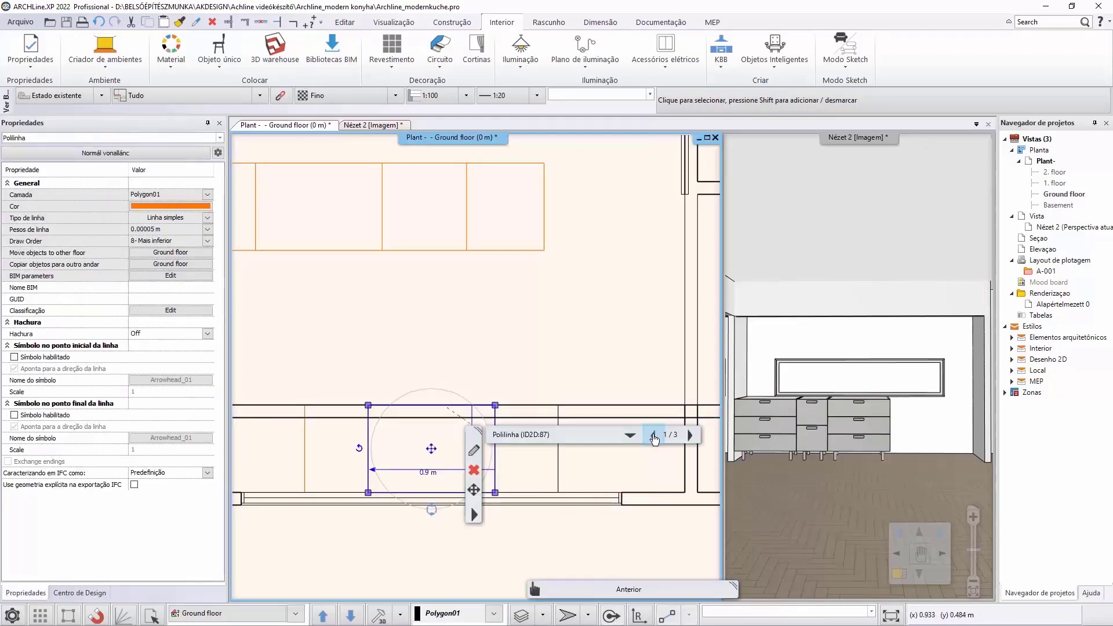
click(653, 436)
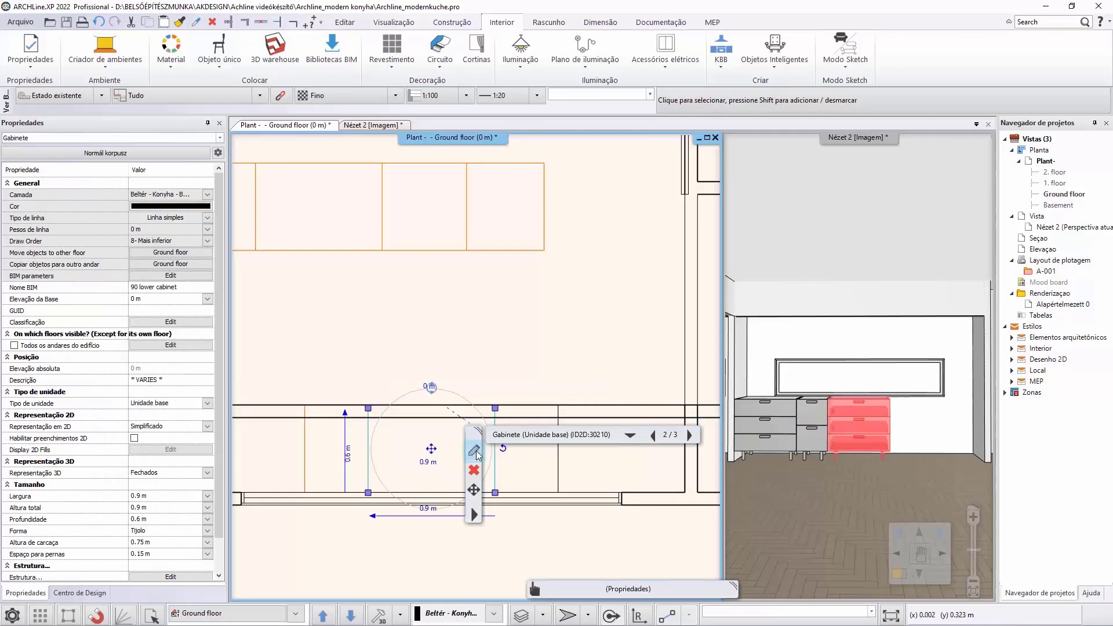
click(474, 451)
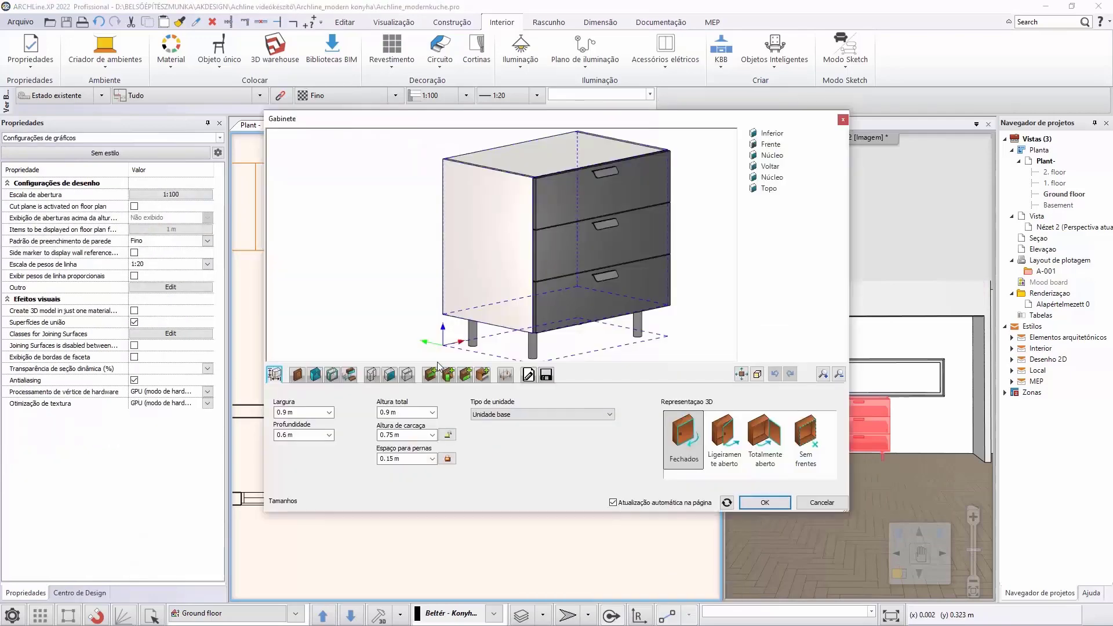
click(466, 375)
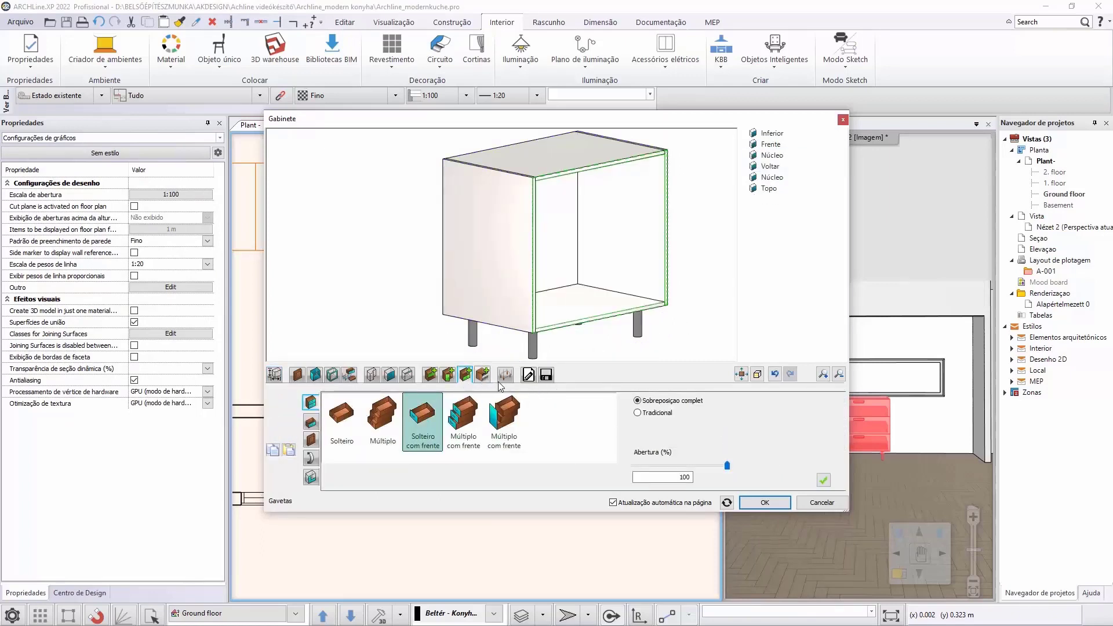
Step: Insert the black Miele combi oven into the open cabinet front and set its front/back offset to -0.05 m
click(487, 378)
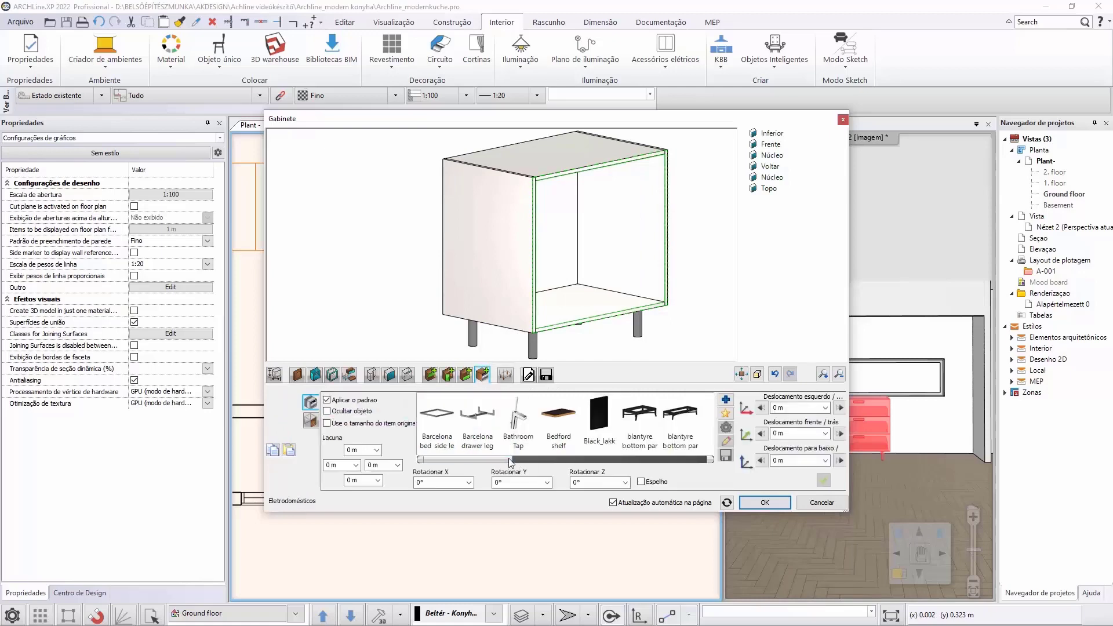
drag(508, 459, 614, 452)
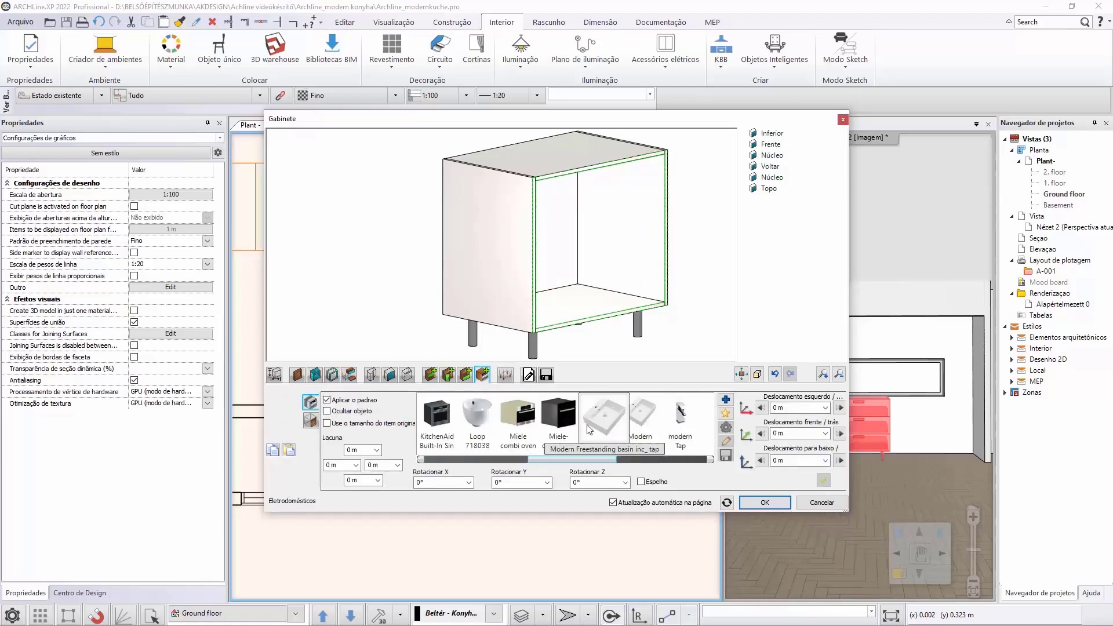
click(562, 417)
click(823, 481)
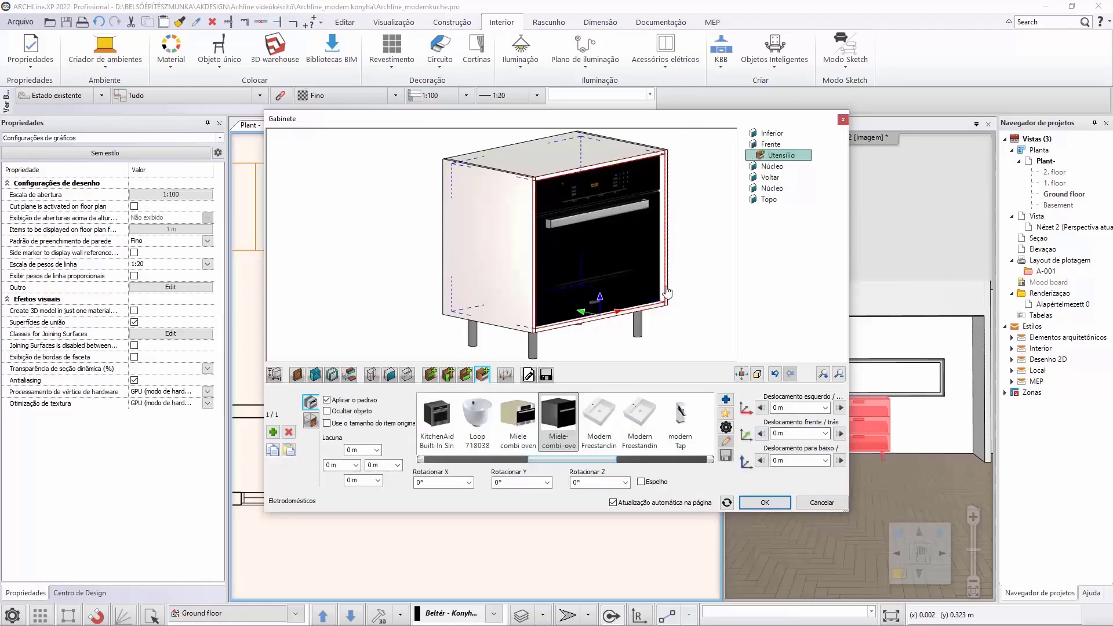
click(794, 432)
text(-0,05)
key(Return)
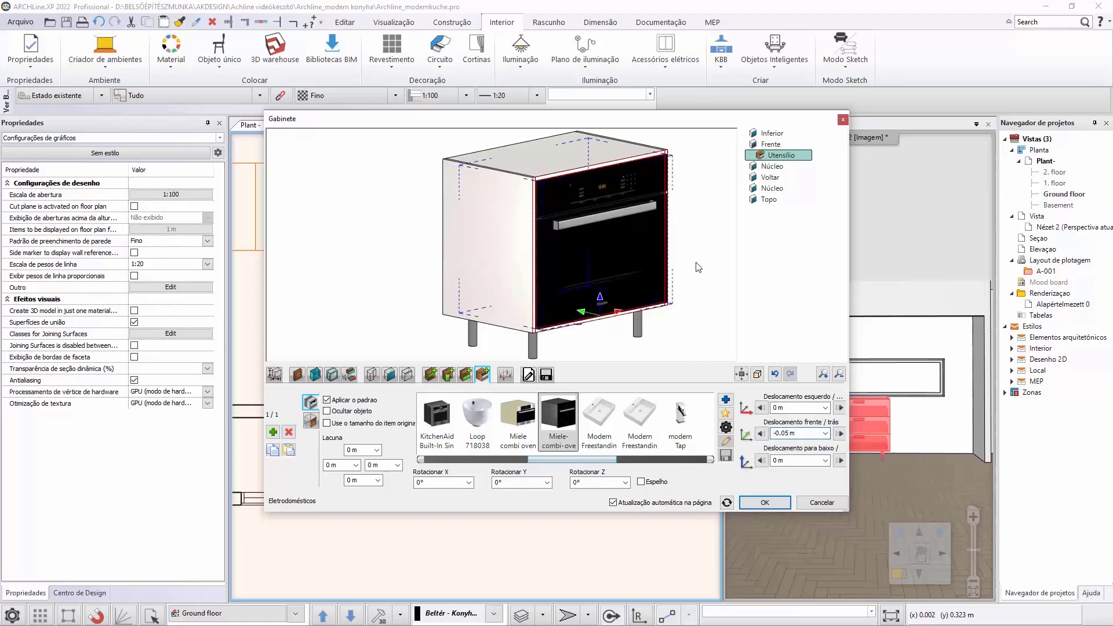
Step: Set the oven's four surrounding gaps to -0.02 m each so it covers the cabinet's front edges
drag(696, 263, 462, 176)
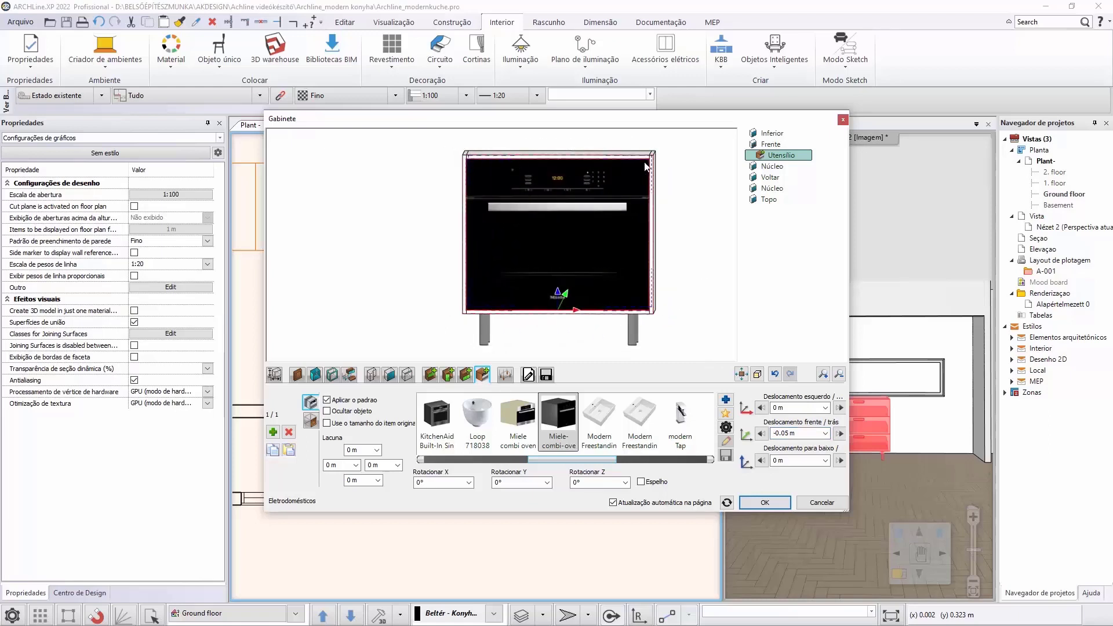
click(366, 450)
text(-0,02)
key(Return)
click(337, 464)
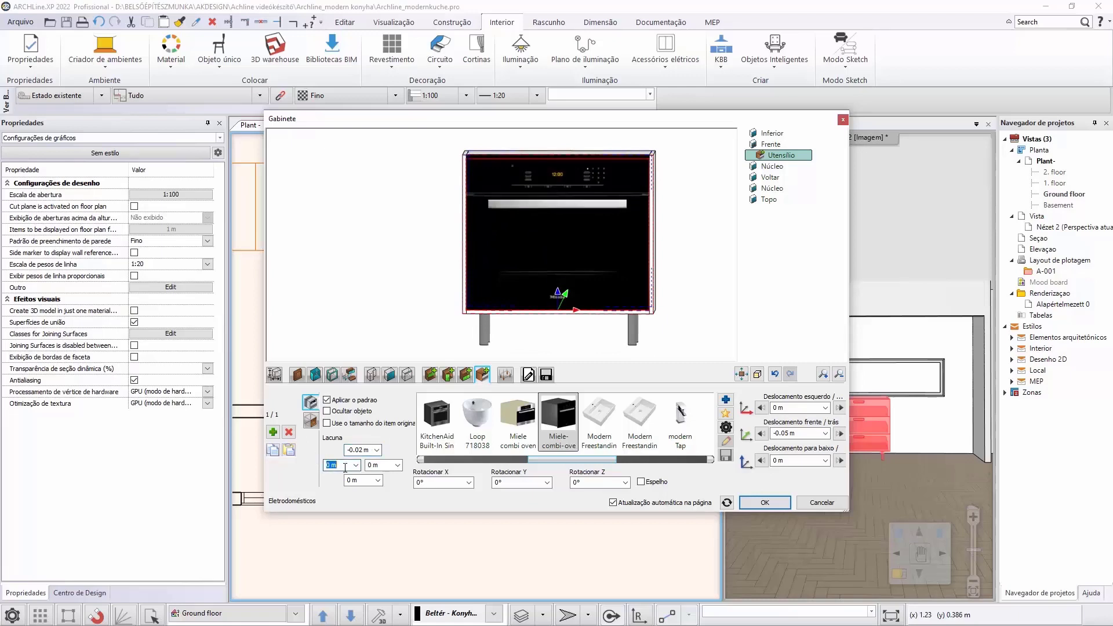
key(Return)
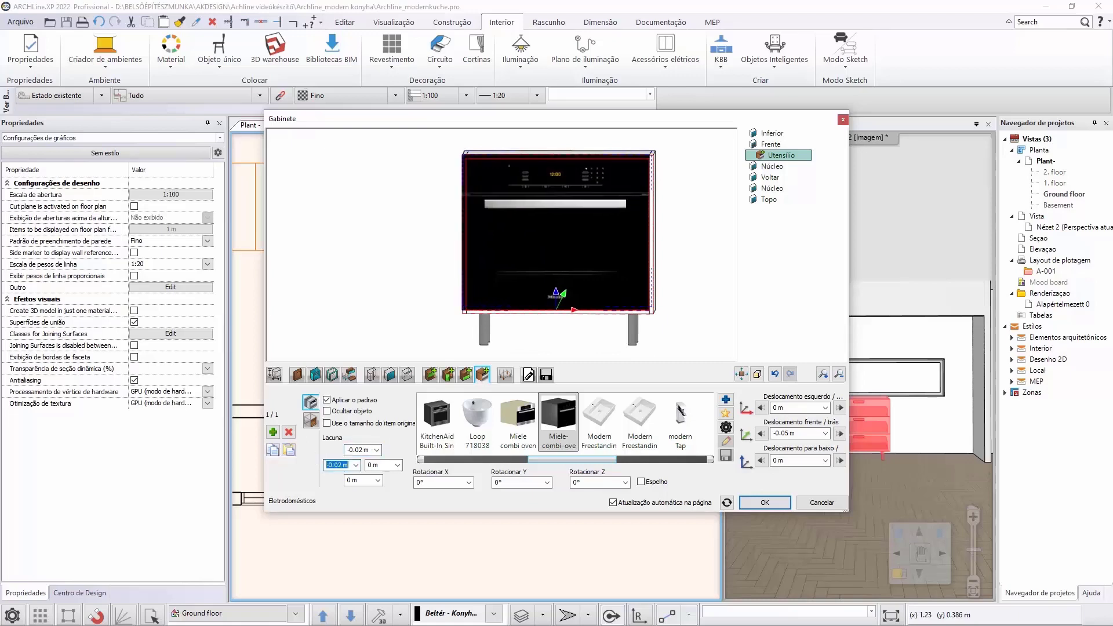
click(380, 464)
text(0,02)
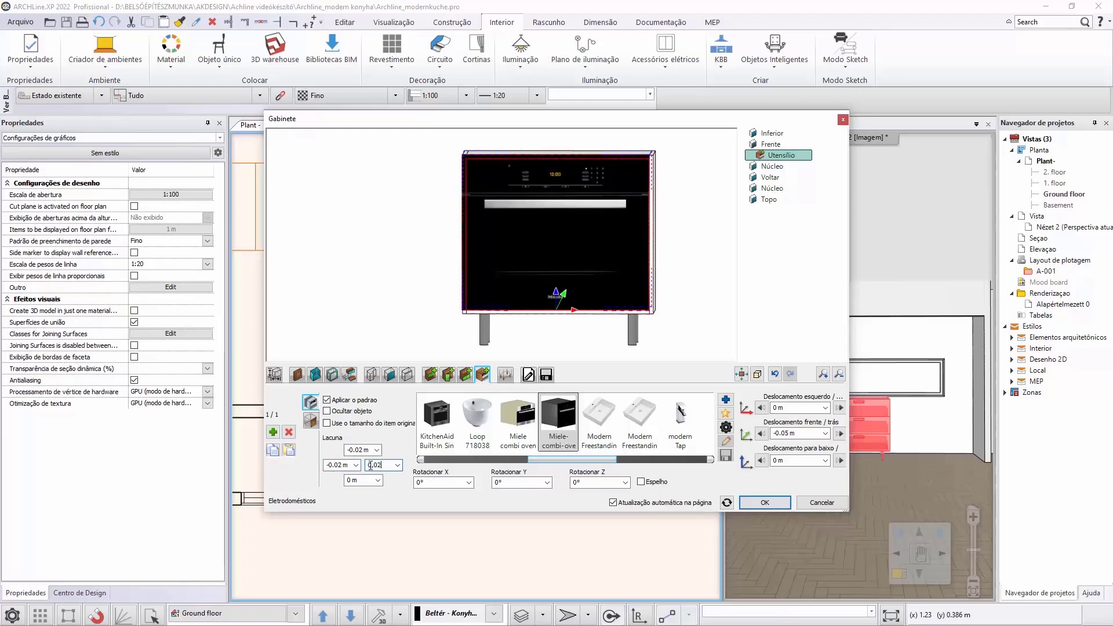
key(Return)
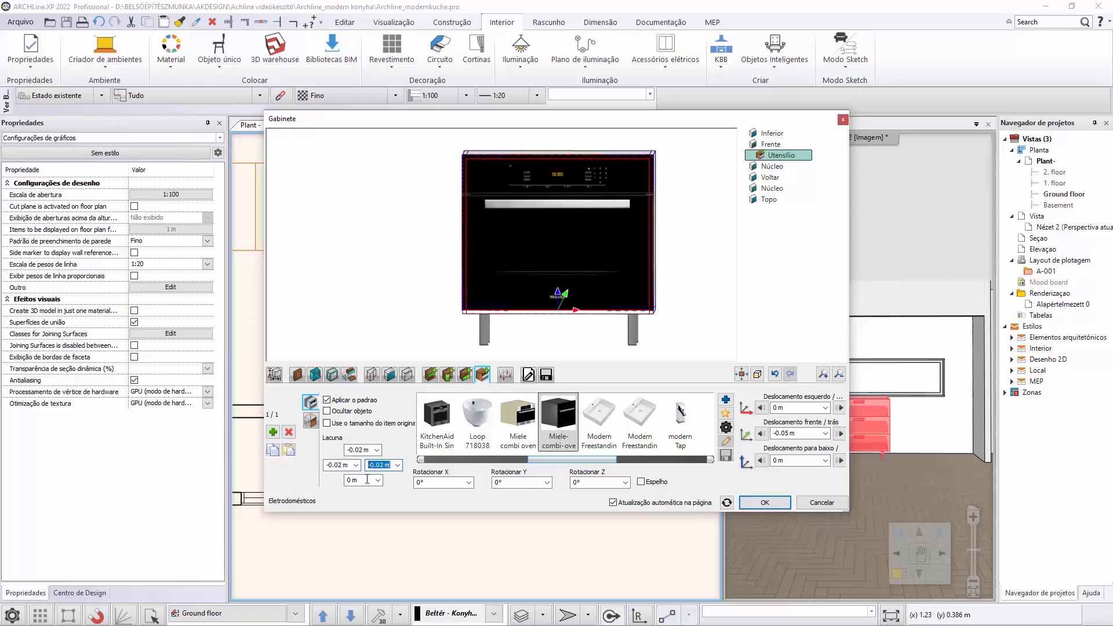
click(367, 480)
key(Return)
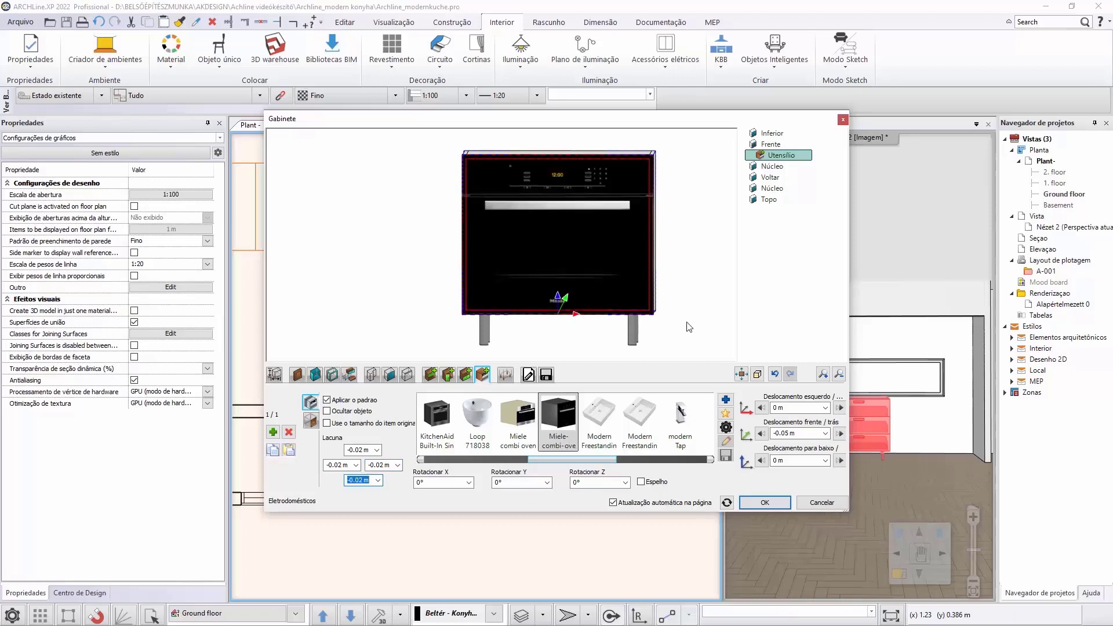
Step: Save the oven cabinet as a new library item named cooker and accept the cabinet changes
click(546, 374)
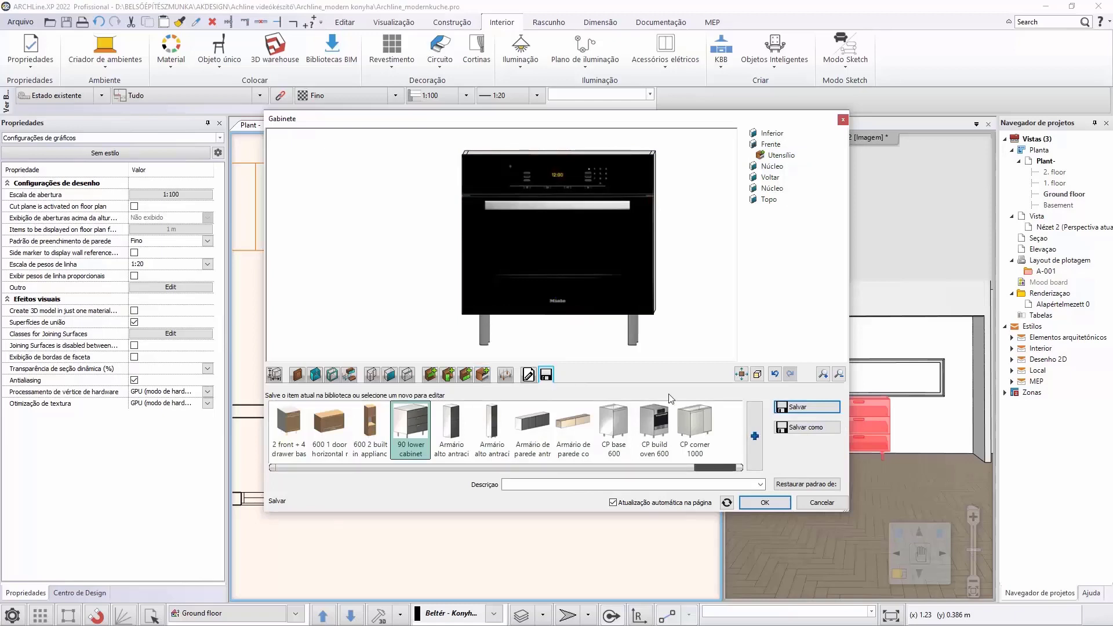
click(795, 428)
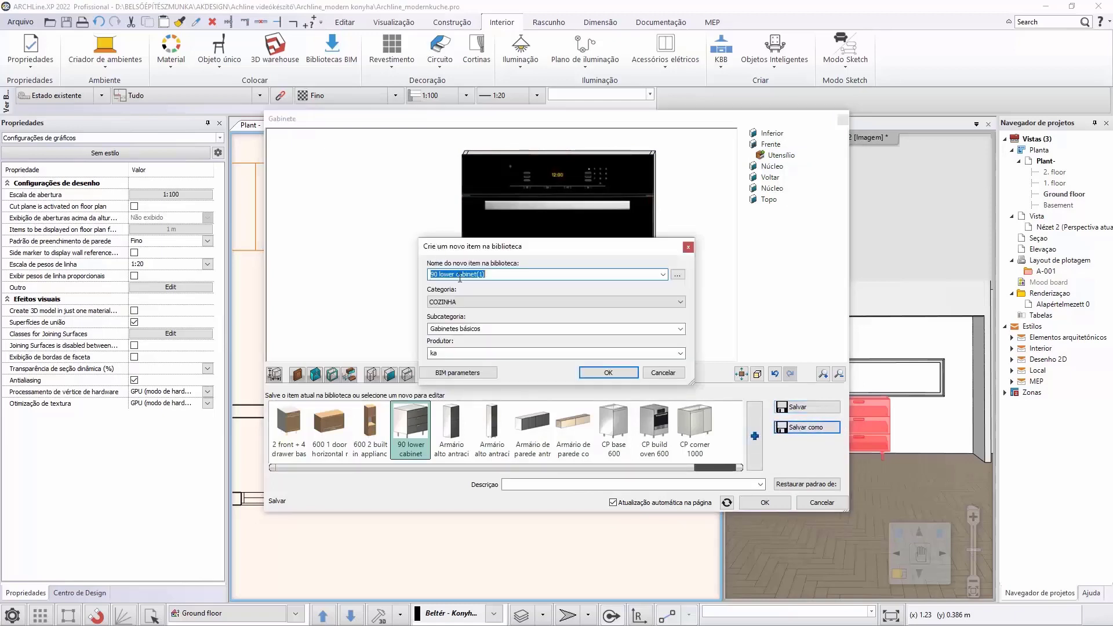
text(cooker)
click(604, 373)
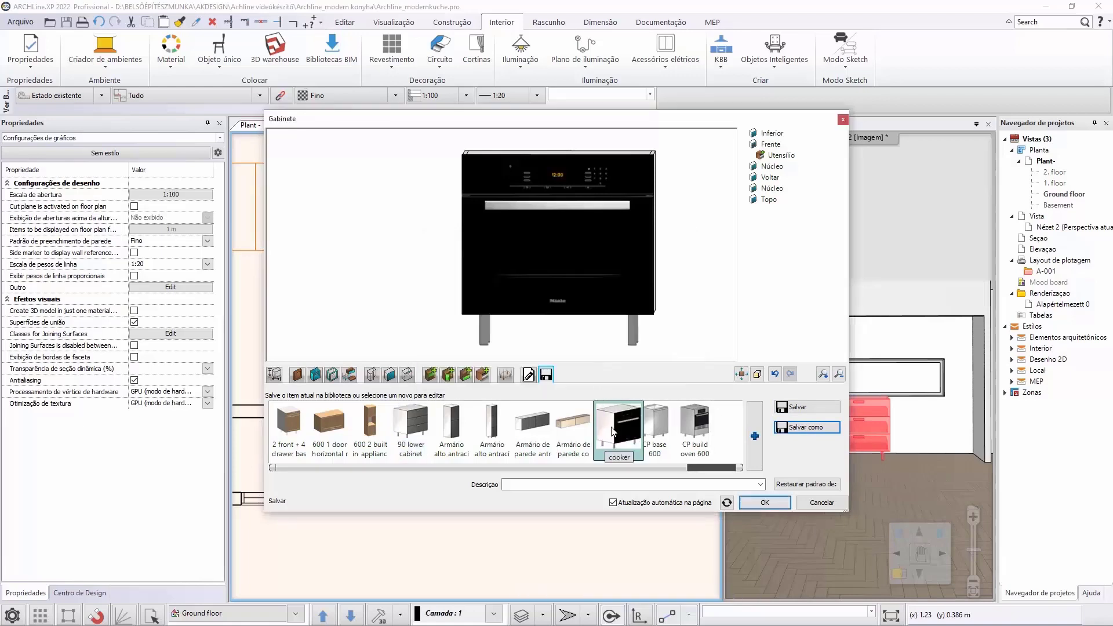
click(760, 502)
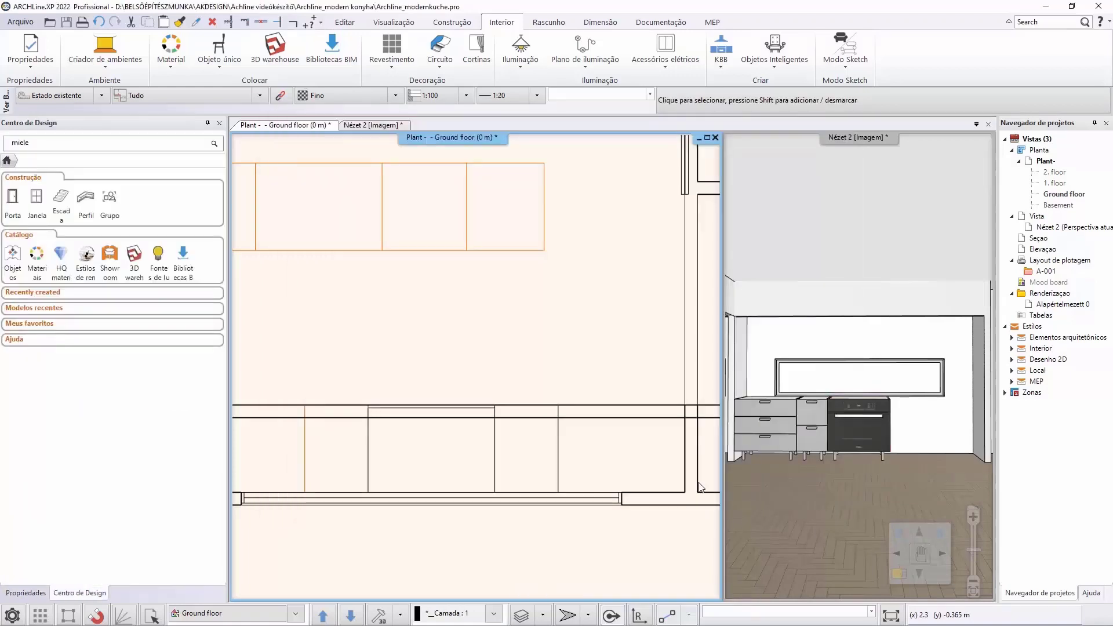
Step: Copy the 0.45 m two-drawer cabinet to the free side of the oven cabinet, directly adjoining it
click(557, 416)
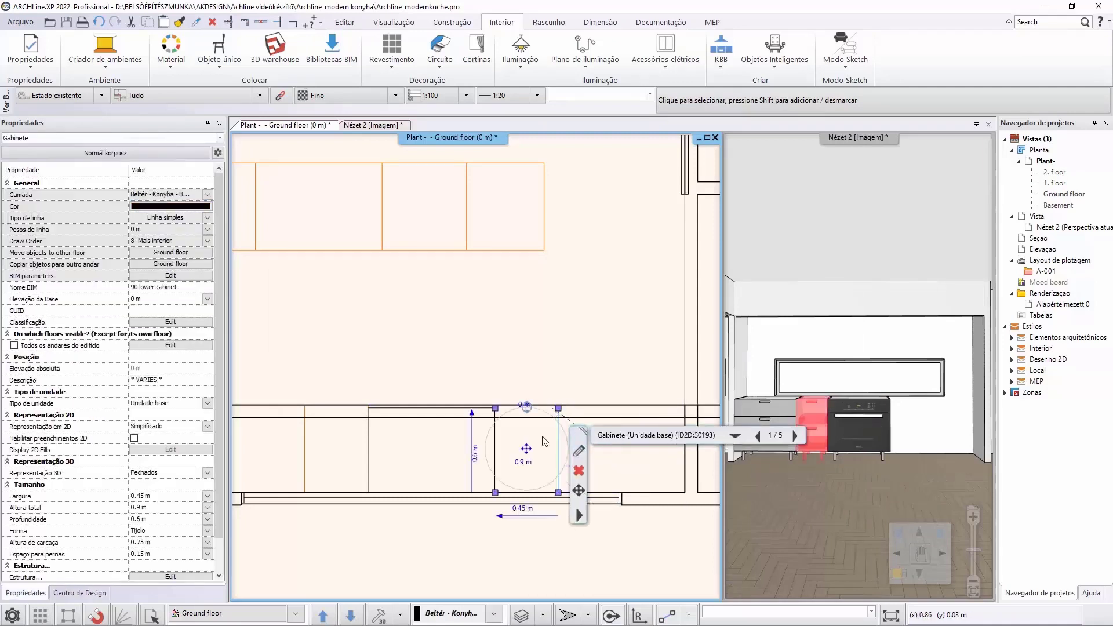
click(559, 494)
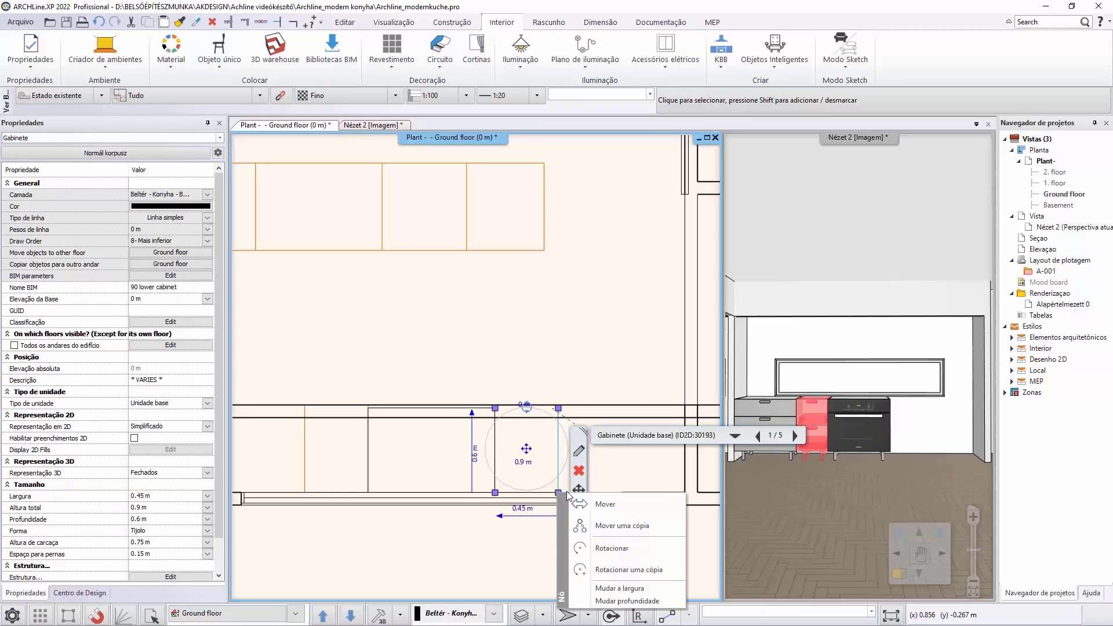
click(606, 525)
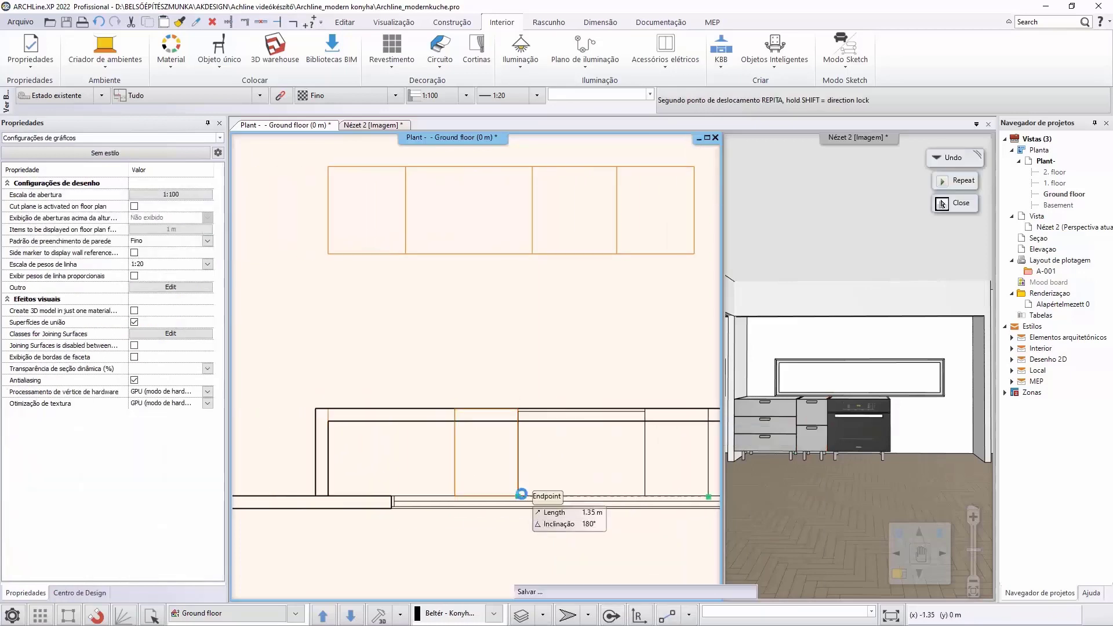
click(518, 496)
key(Escape)
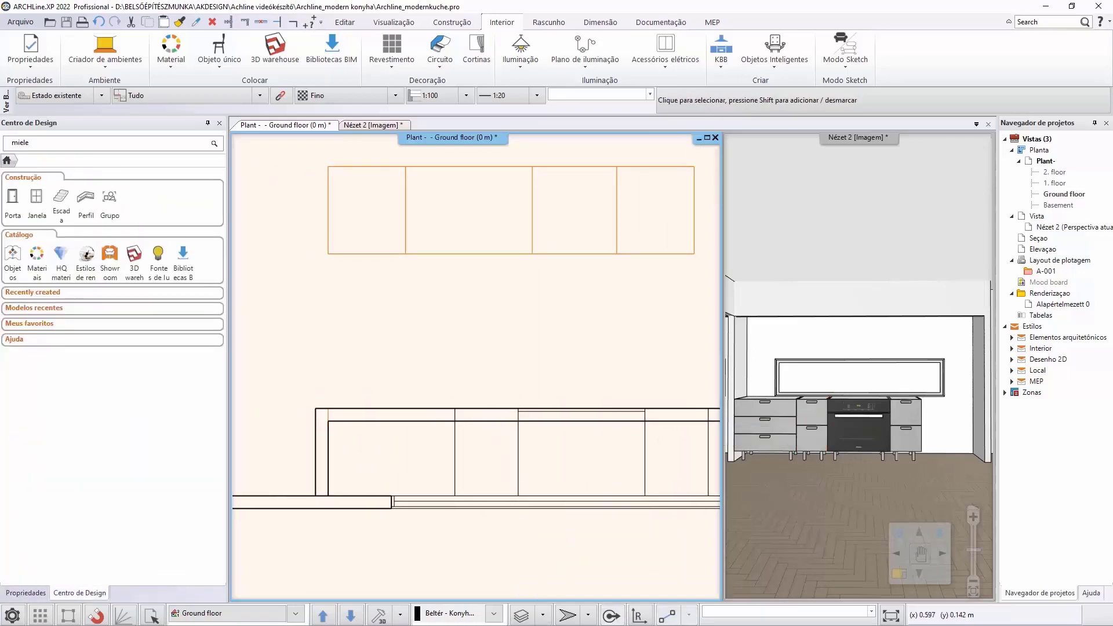
Step: Copy the 0.9 m three-drawer cabinet 2.7 m along the wall to the opposite end of the base cabinet row
middle_drag(713, 428, 554, 399)
click(674, 399)
scroll(554, 398, down, 1)
key(Escape)
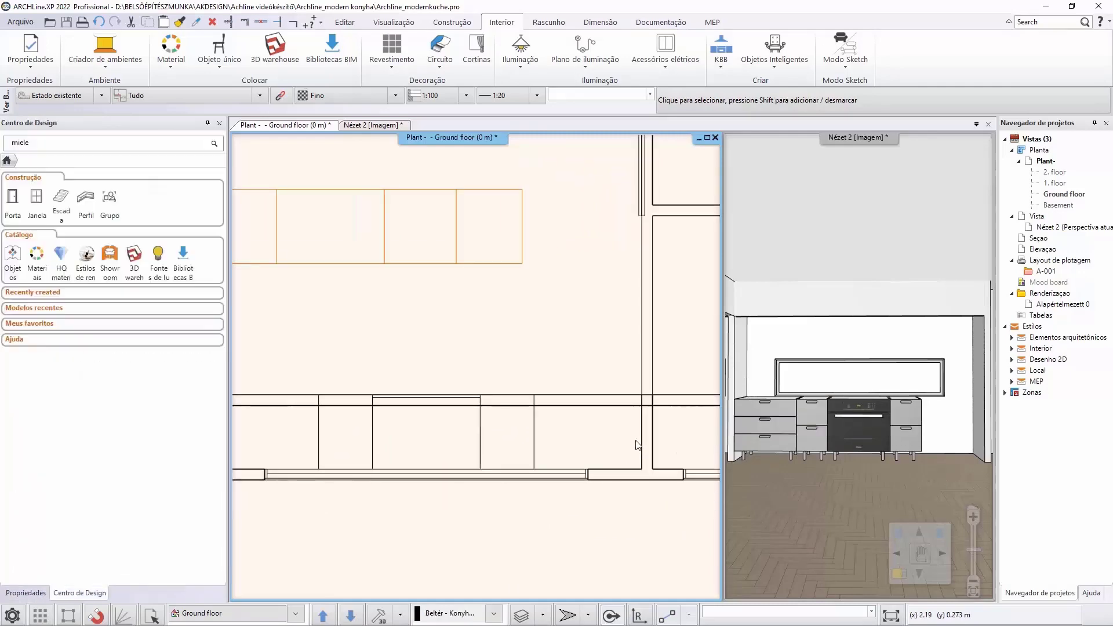
click(642, 452)
click(641, 468)
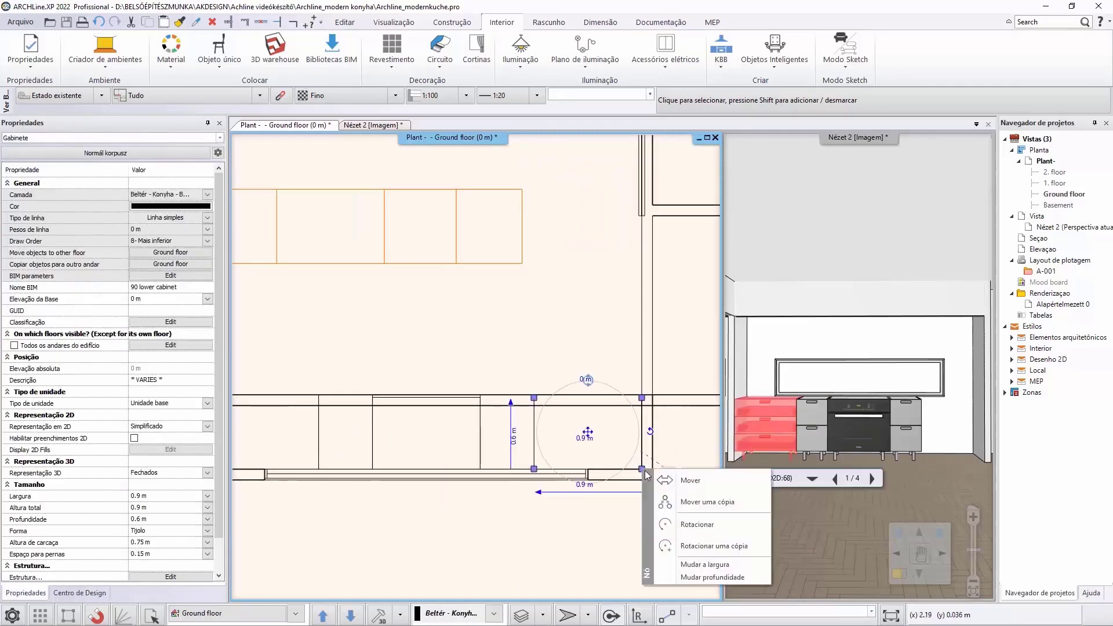
click(686, 501)
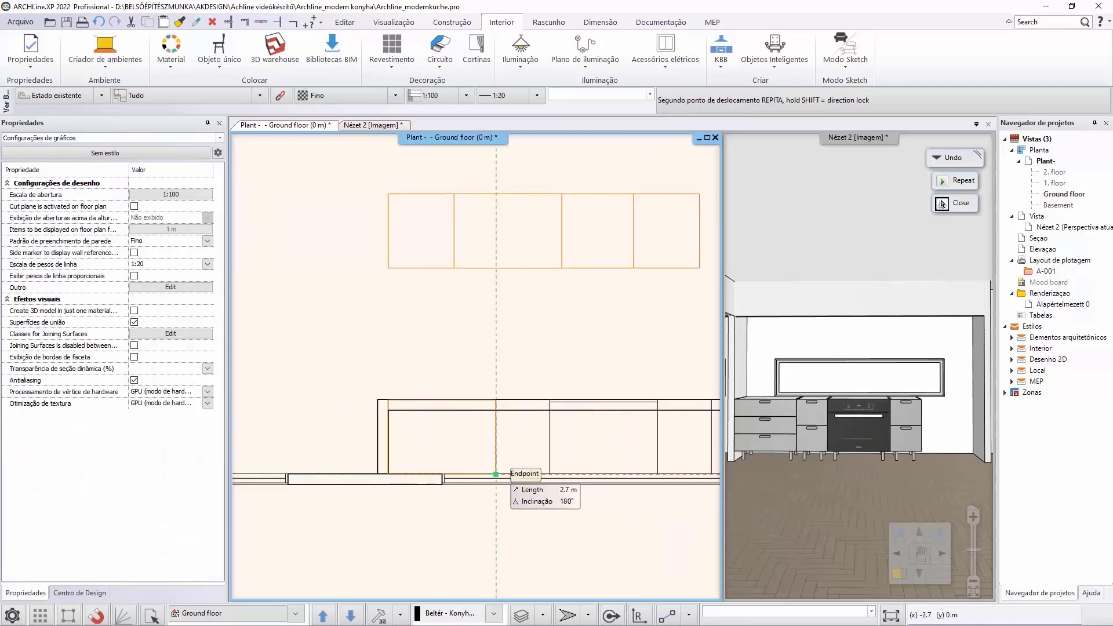
click(496, 474)
key(Escape)
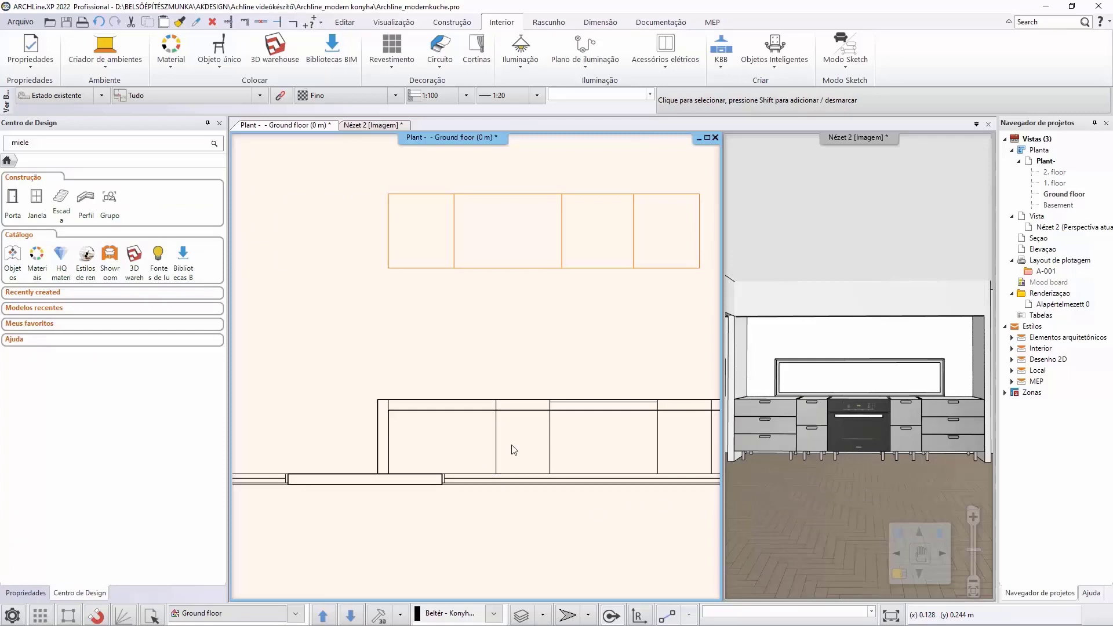
Step: Mirror a copy of the new 0.9 m end cabinet across a horizontal axis between the wall row and the orange outlines
click(492, 428)
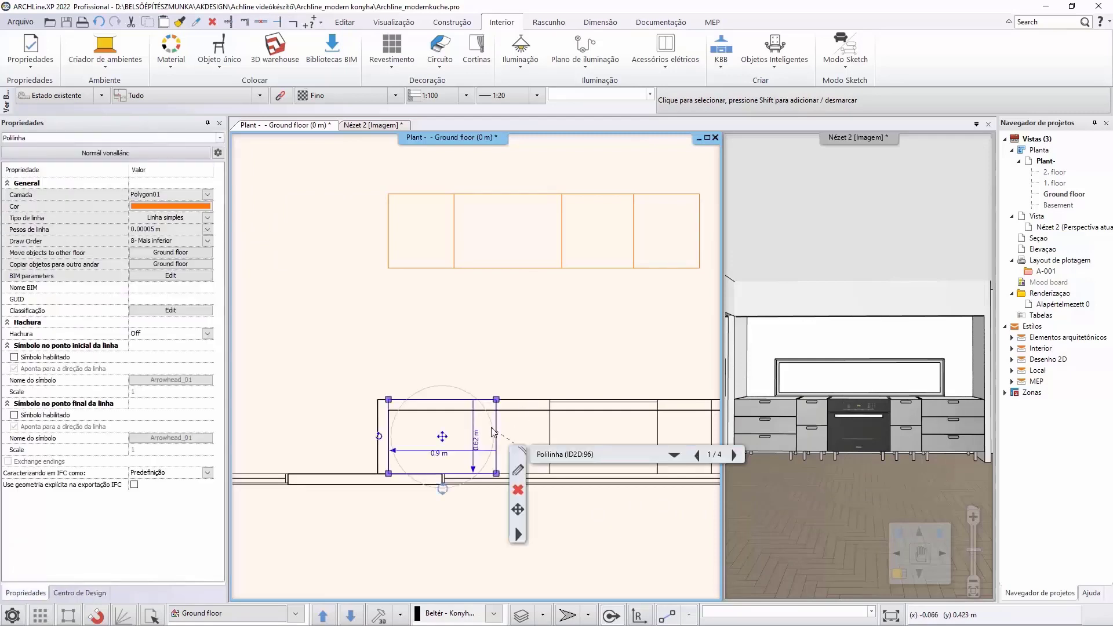
click(697, 455)
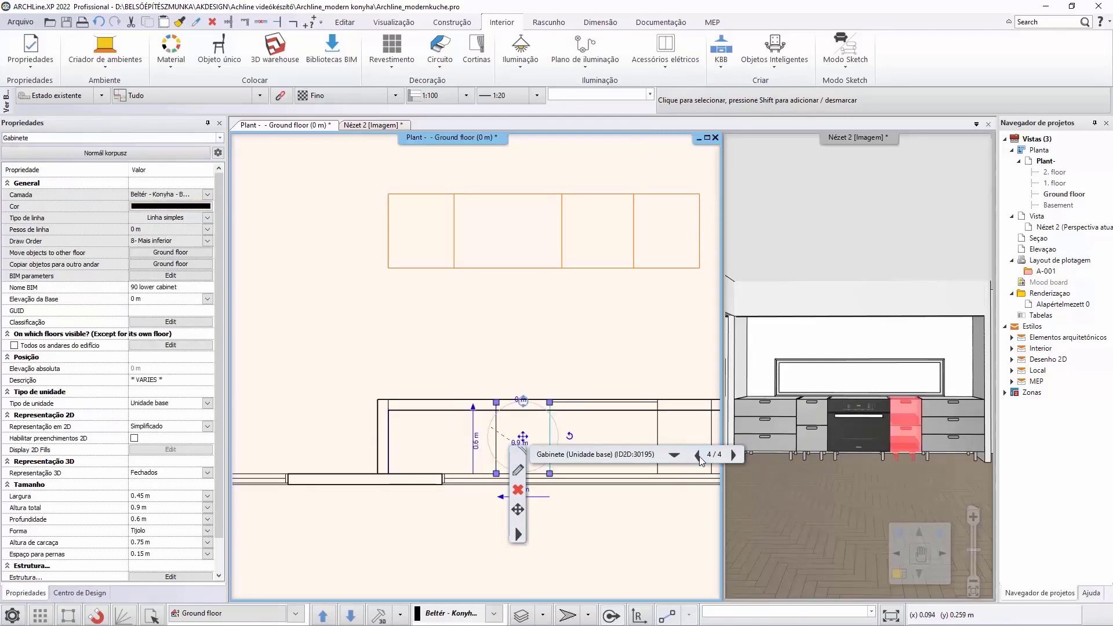
click(697, 455)
click(698, 457)
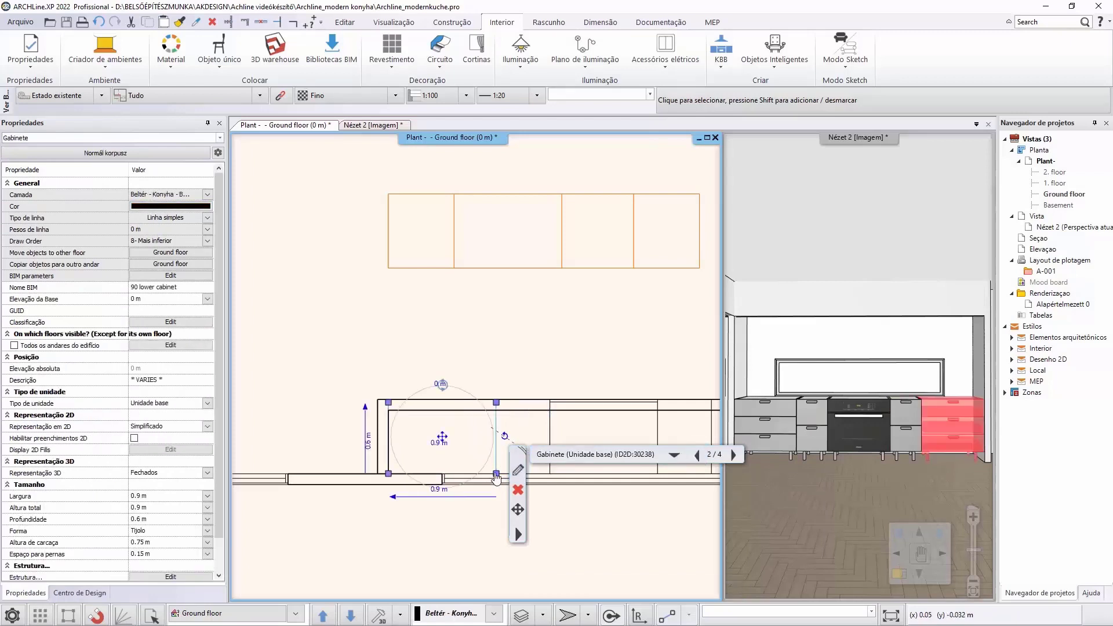
mouse_move(505, 440)
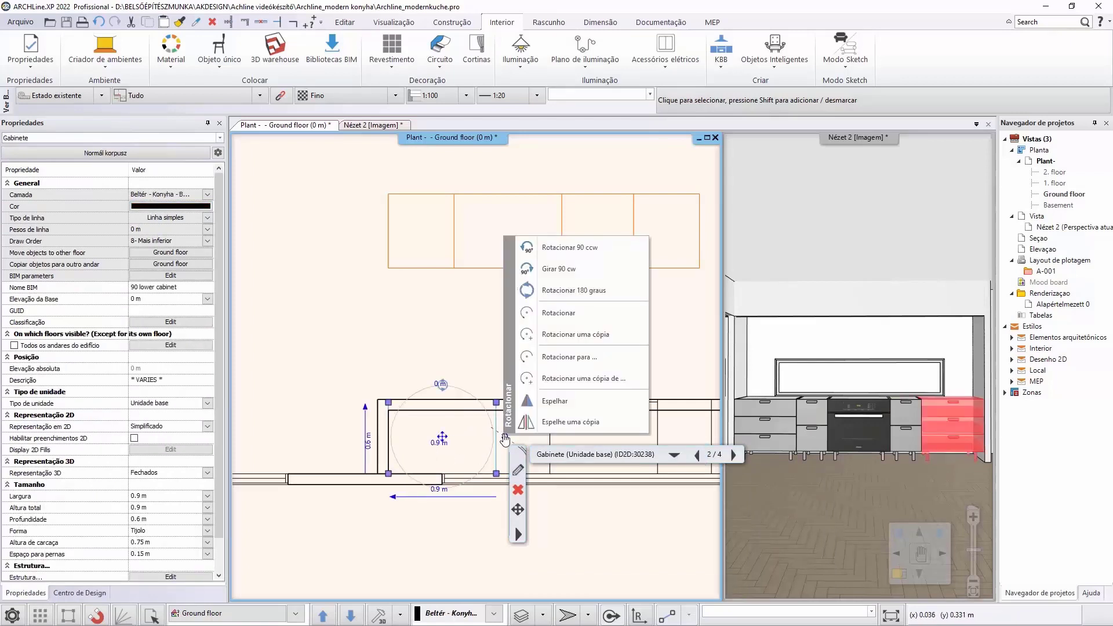
click(556, 421)
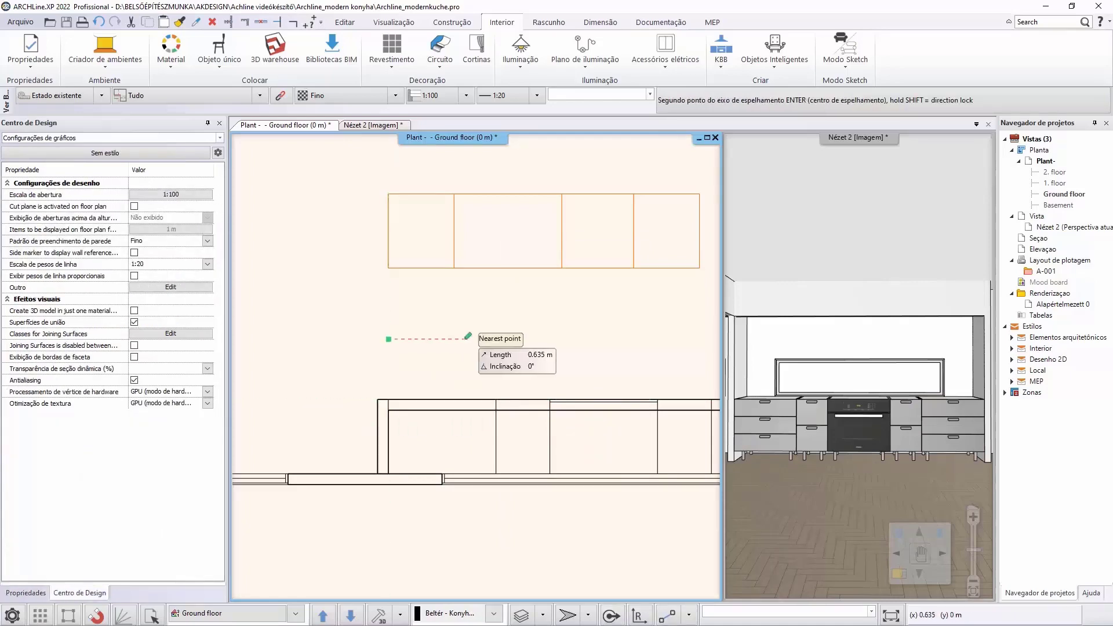
click(391, 336)
Step: Move the mirrored cabinet onto the outer corner of the first orange outline and set its width to 0.55 m
click(389, 204)
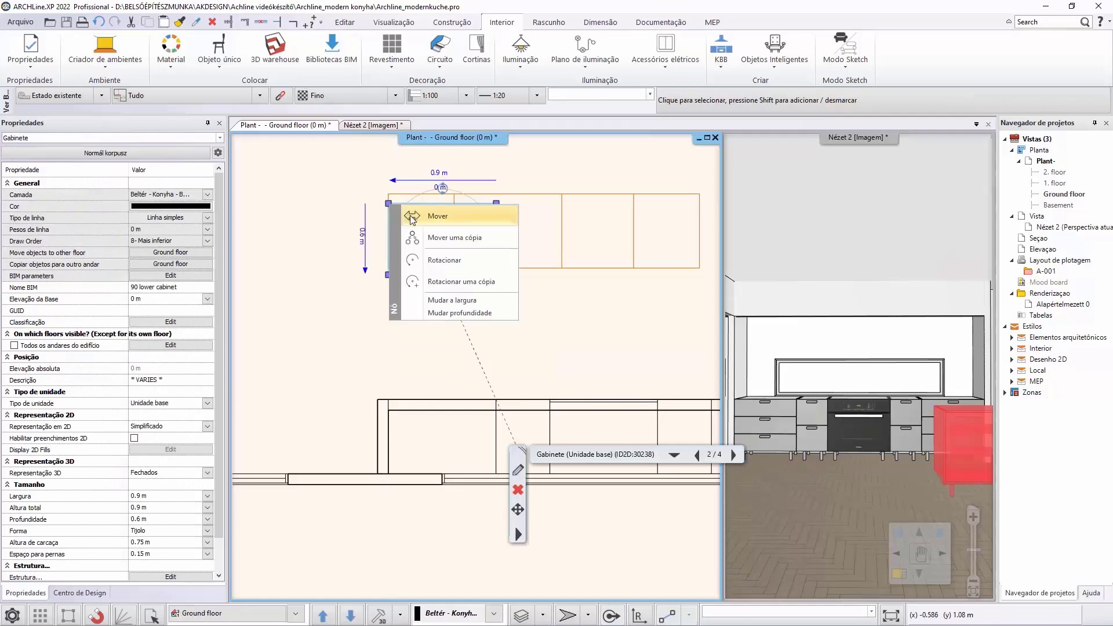
click(409, 215)
click(397, 194)
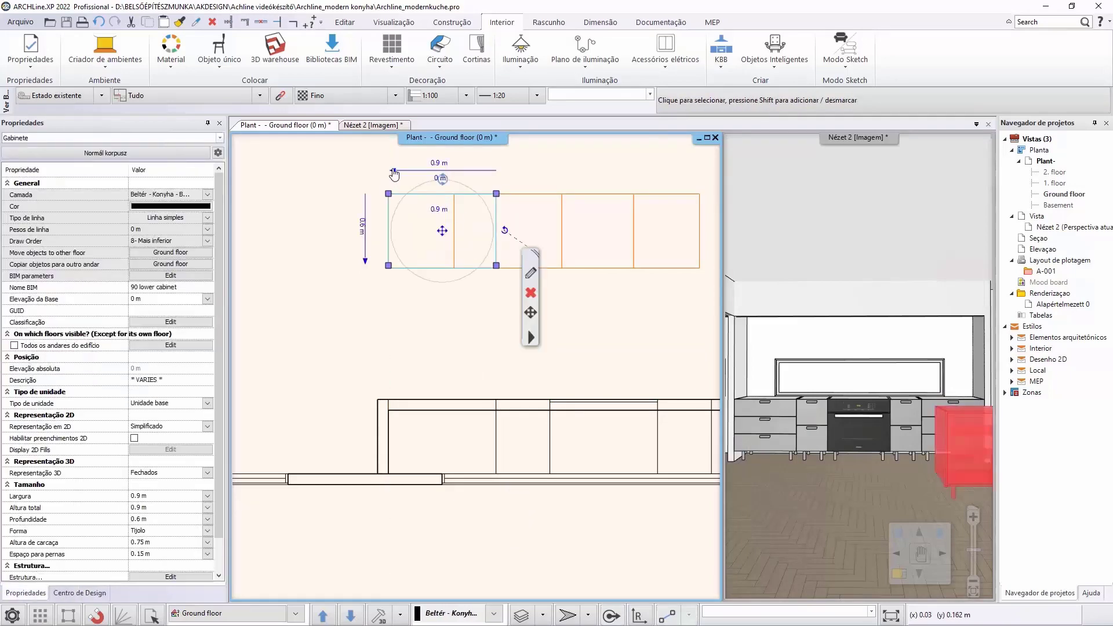
click(440, 163)
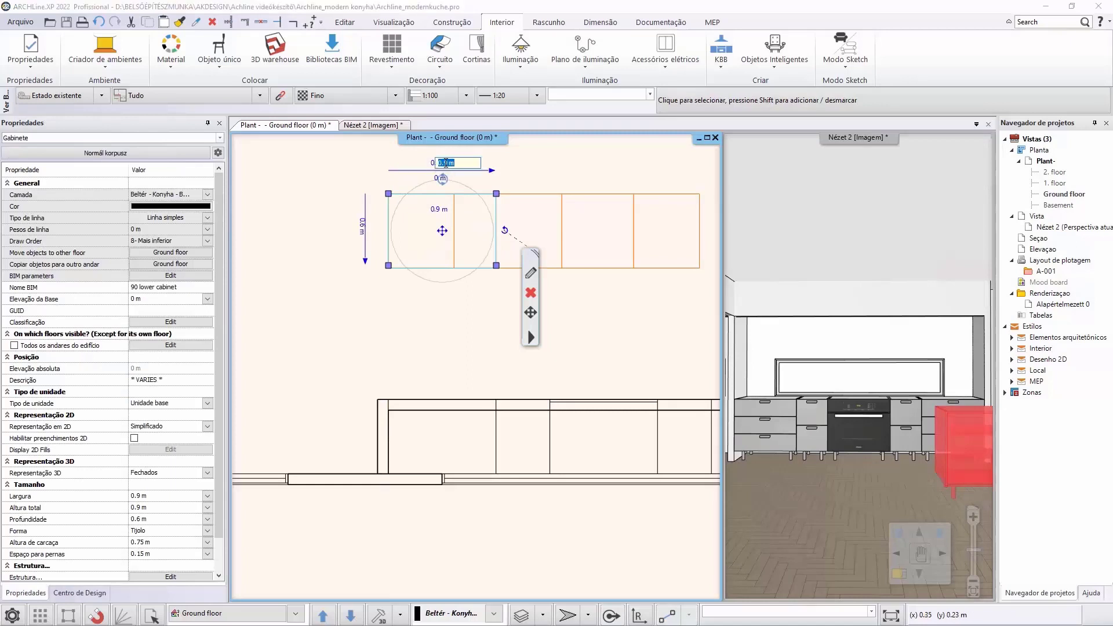
text(0.2)
key(Return)
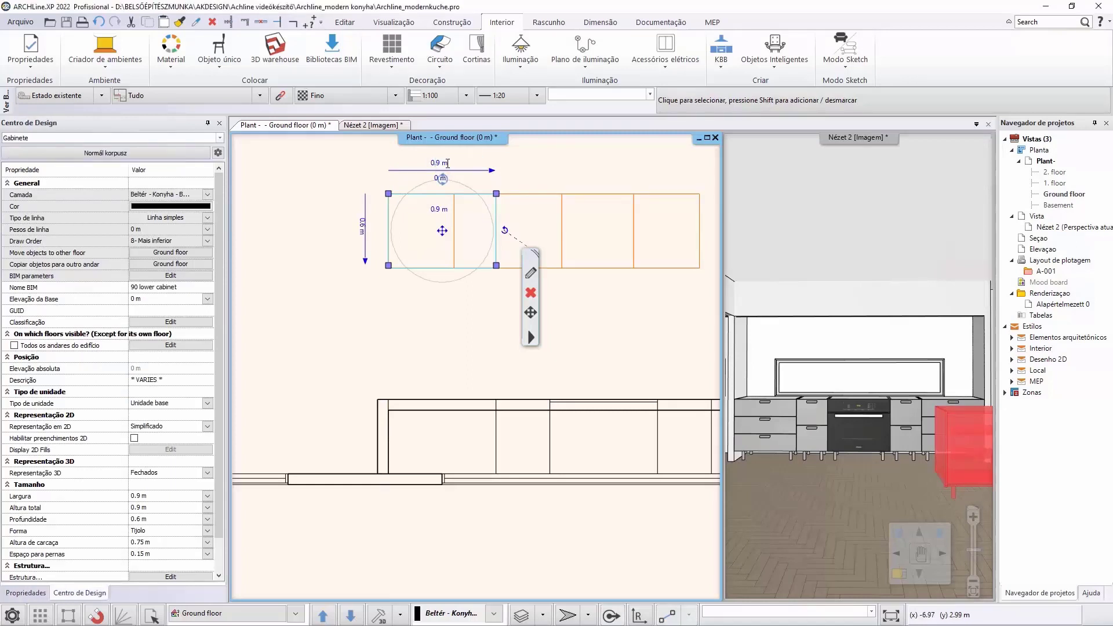
click(443, 290)
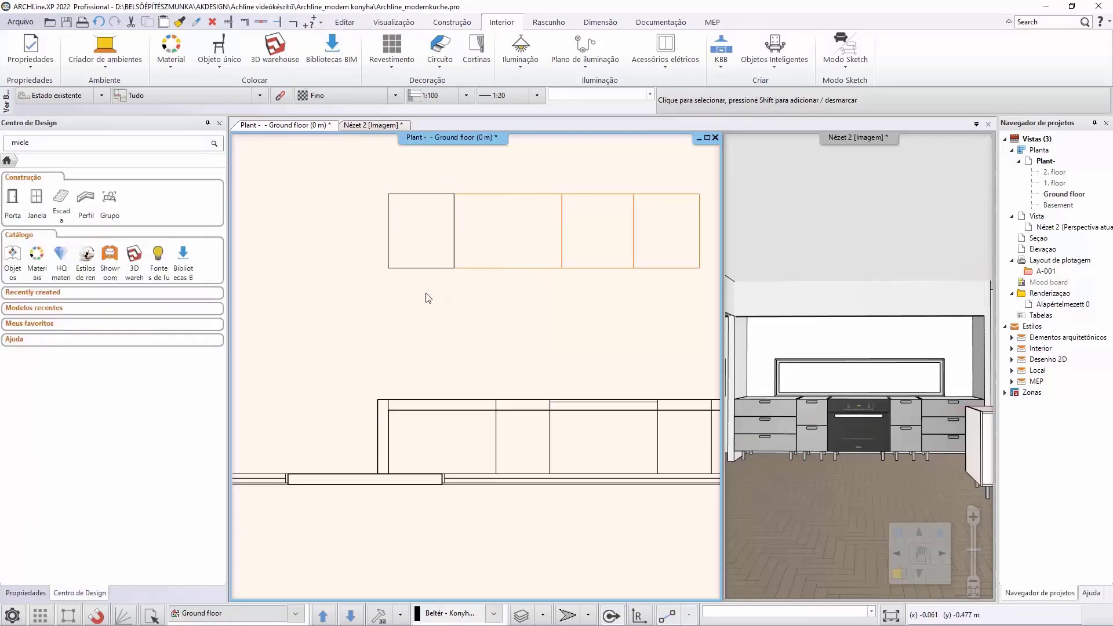
Step: Copy the 0.55 m cabinet 0.55 m along the orange outlines so the copy directly adjoins it
click(454, 265)
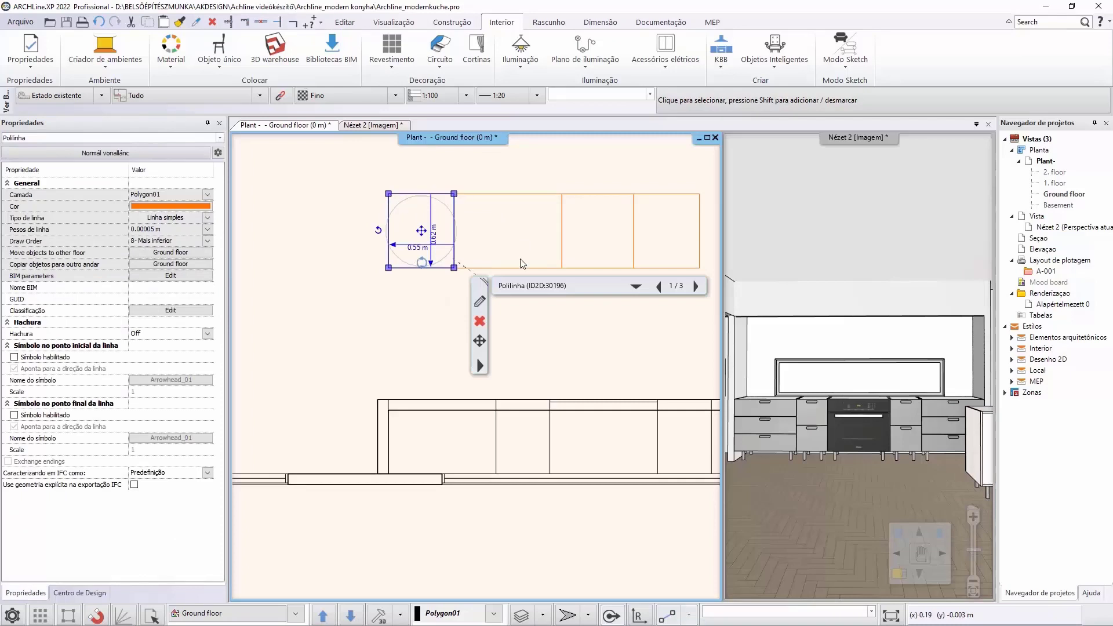
click(664, 287)
click(664, 287)
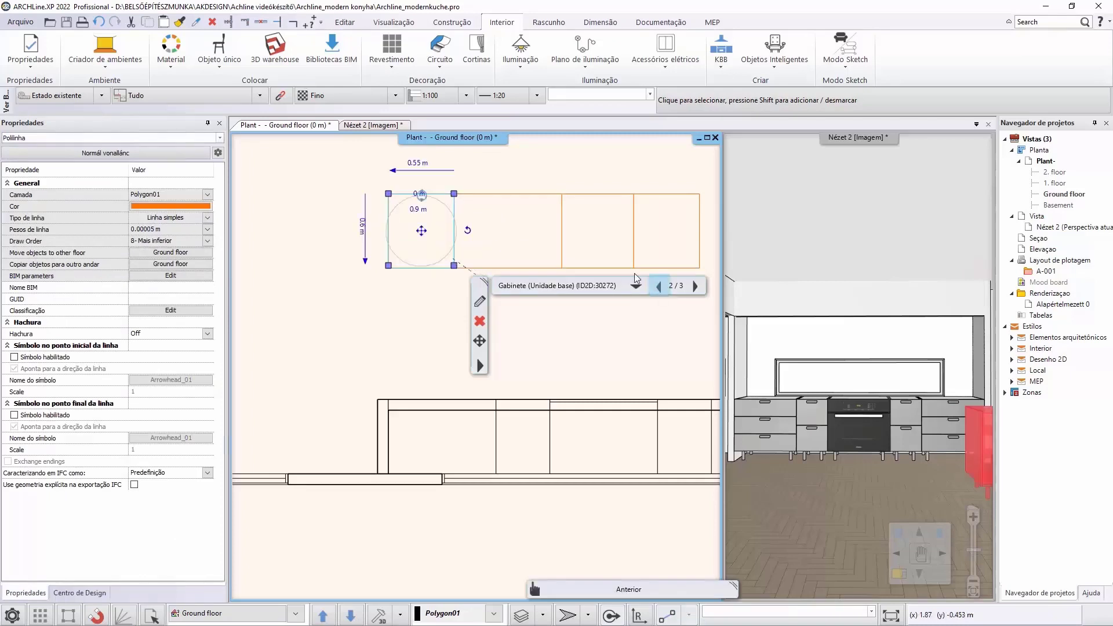
click(388, 195)
click(430, 227)
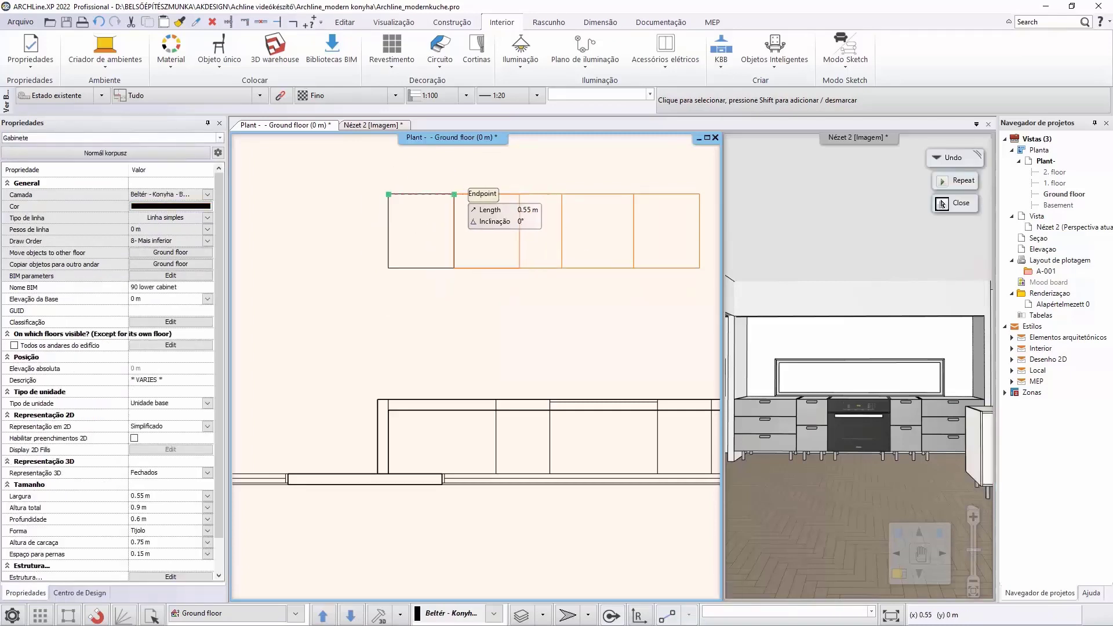
click(454, 194)
key(Escape)
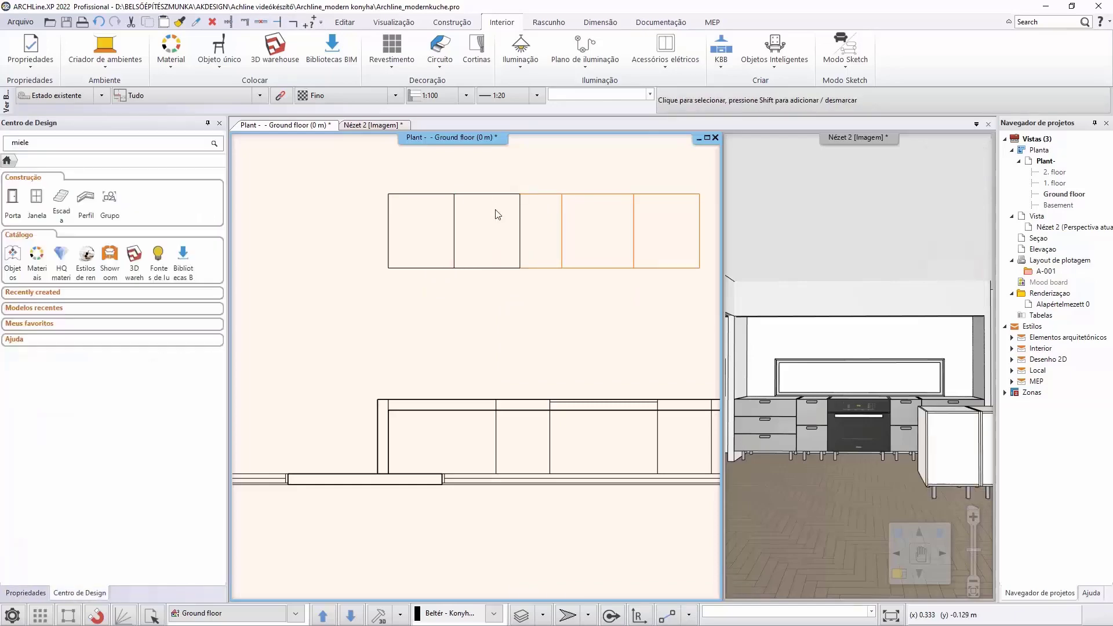
Step: Set the width of the second cabinet in the orange outlines to 0.9 m
click(520, 196)
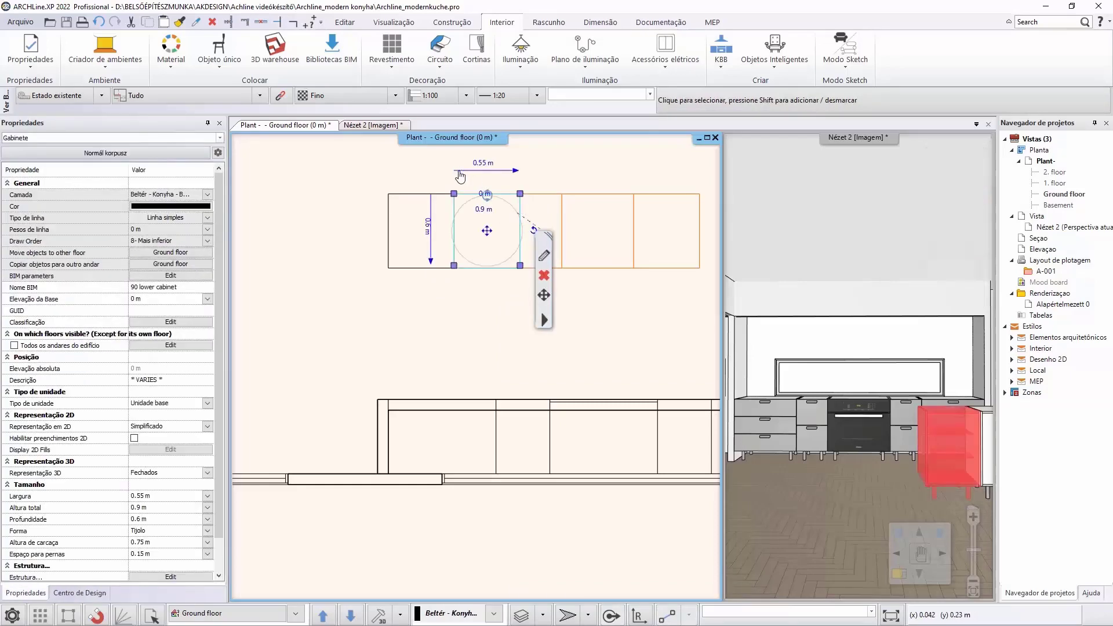
click(494, 165)
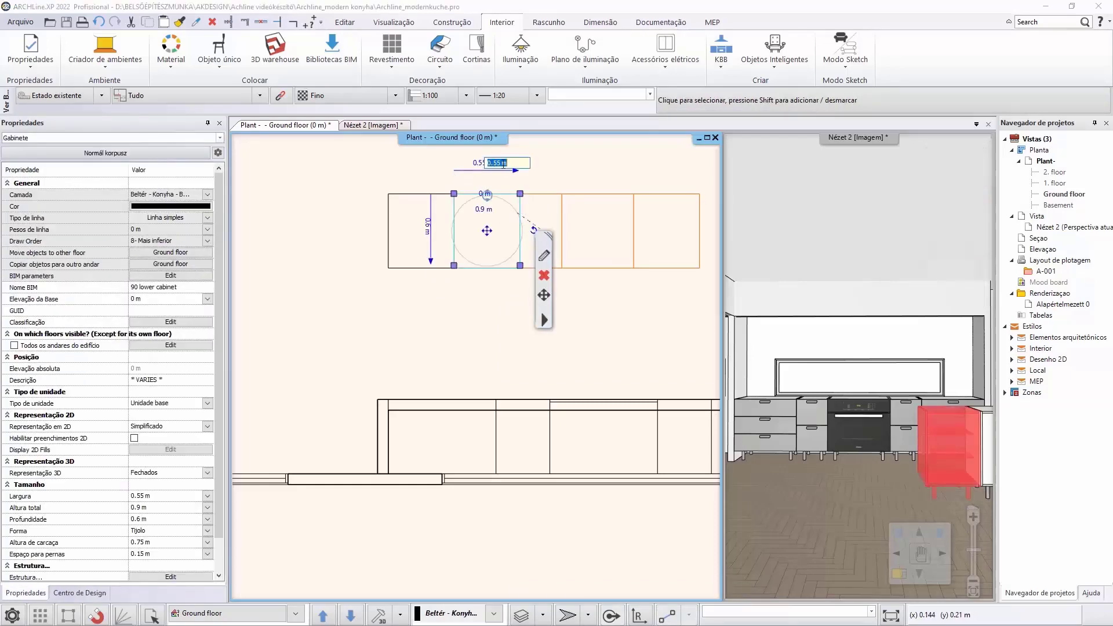
text(0.9)
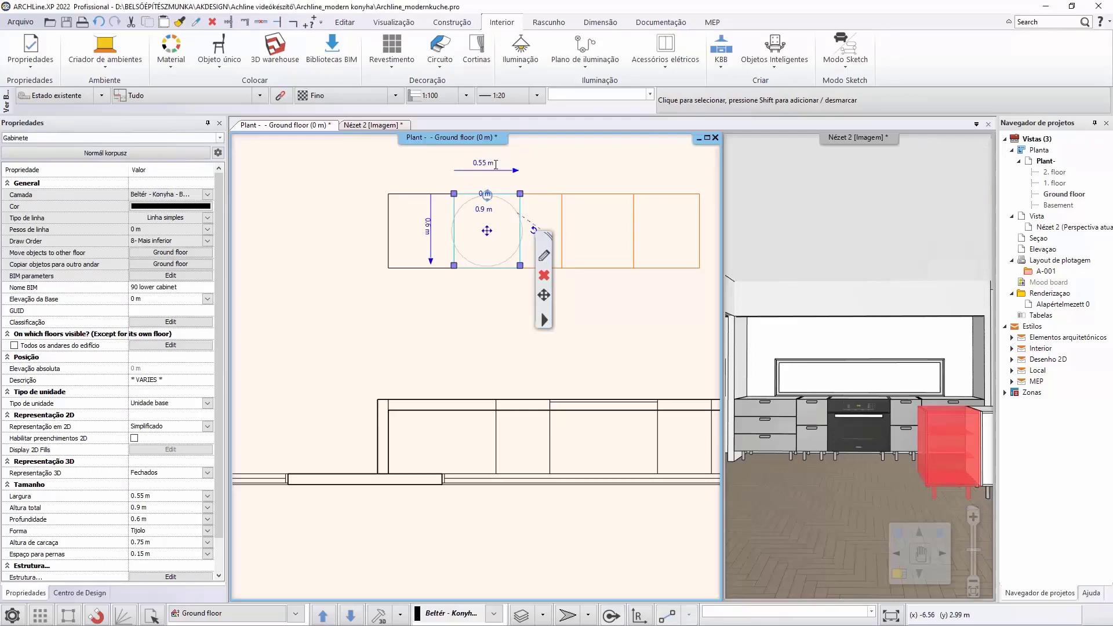
key(Return)
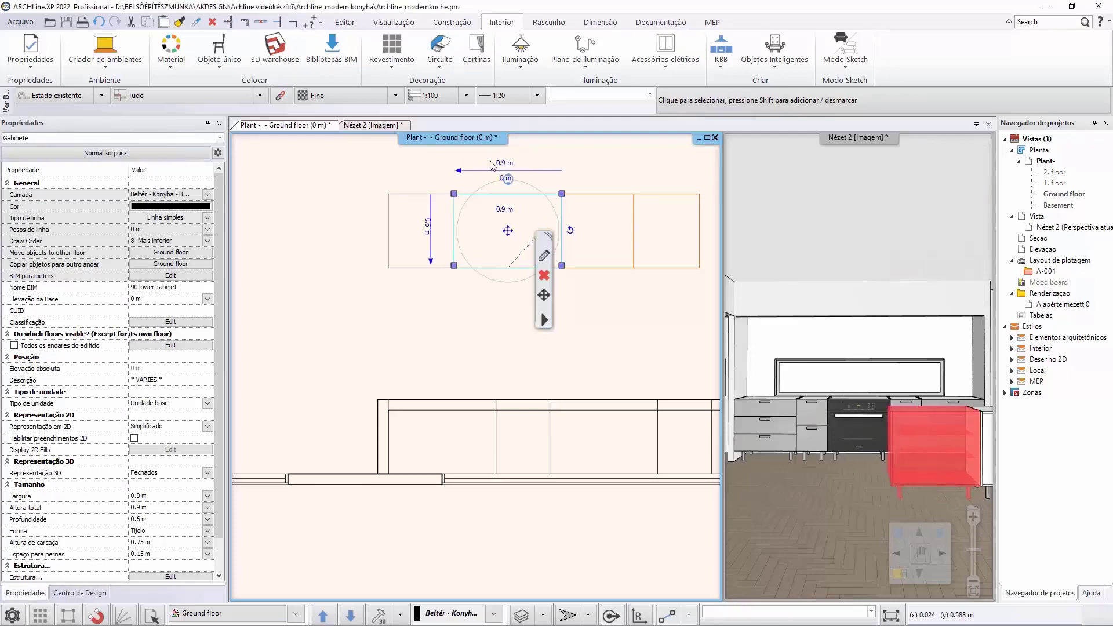
Step: Replace the drawers of the second, 0.9 m cabinet in the orange outlines with a two-leaf door front
click(544, 257)
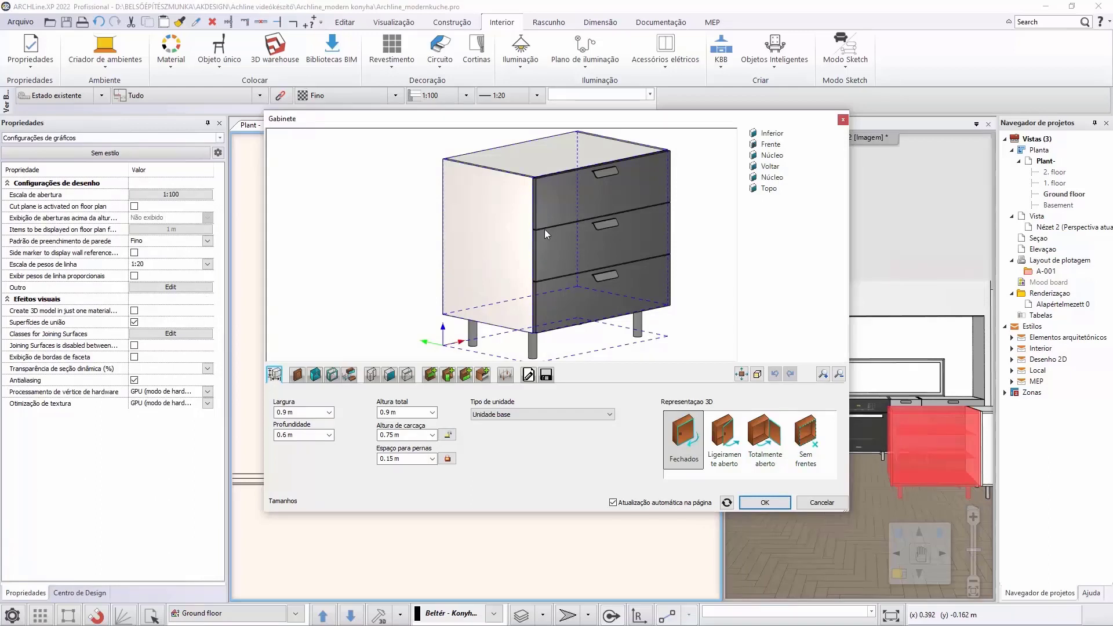
click(467, 377)
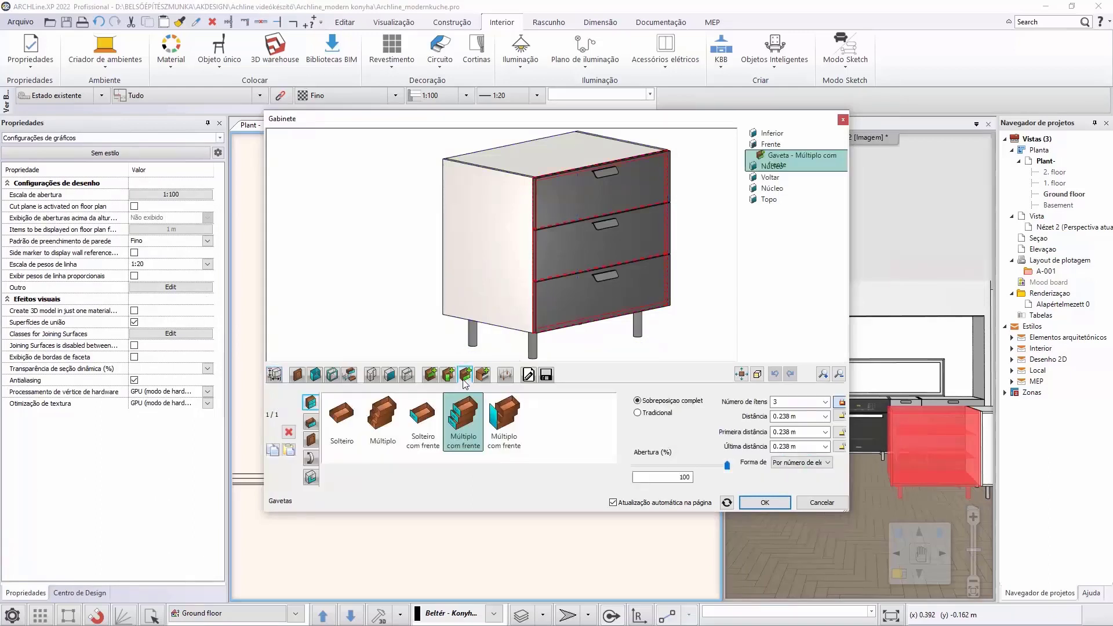
click(289, 432)
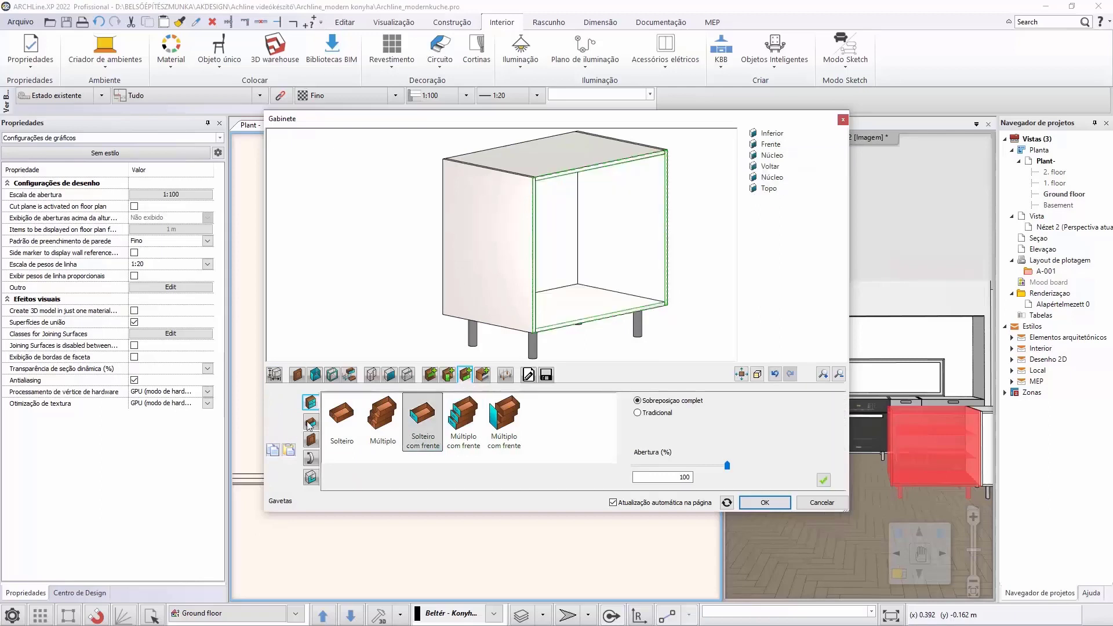
click(448, 377)
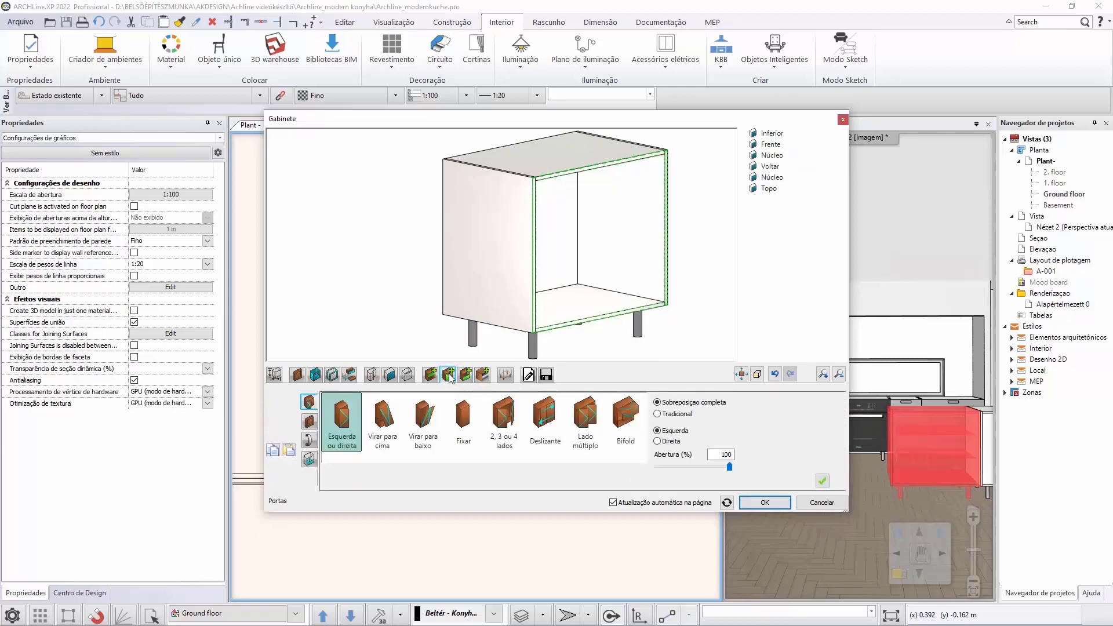
click(514, 416)
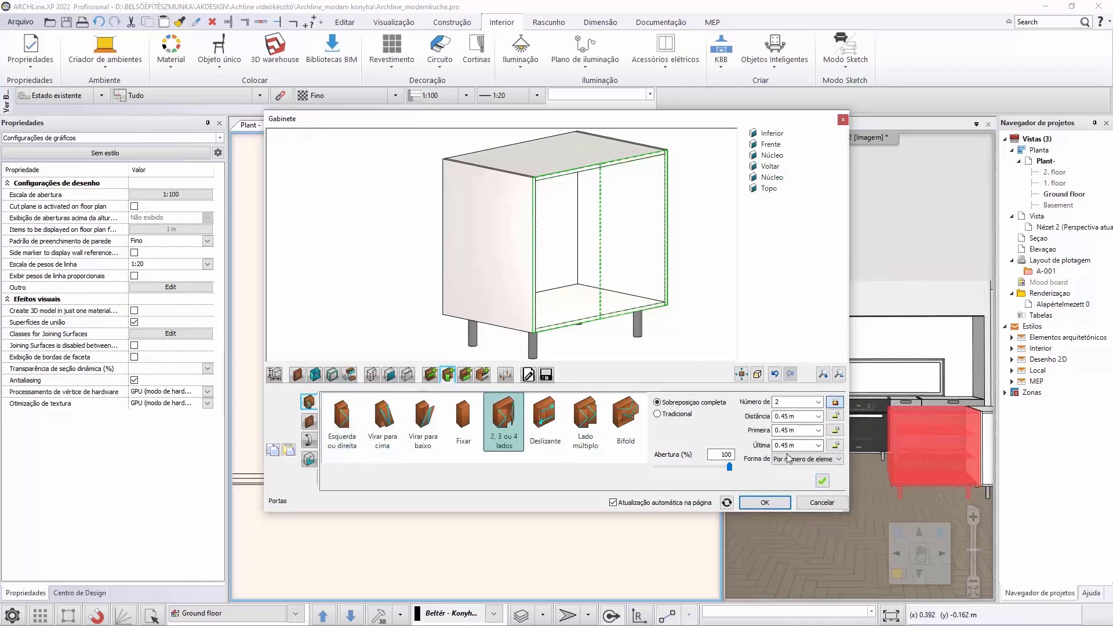
click(822, 480)
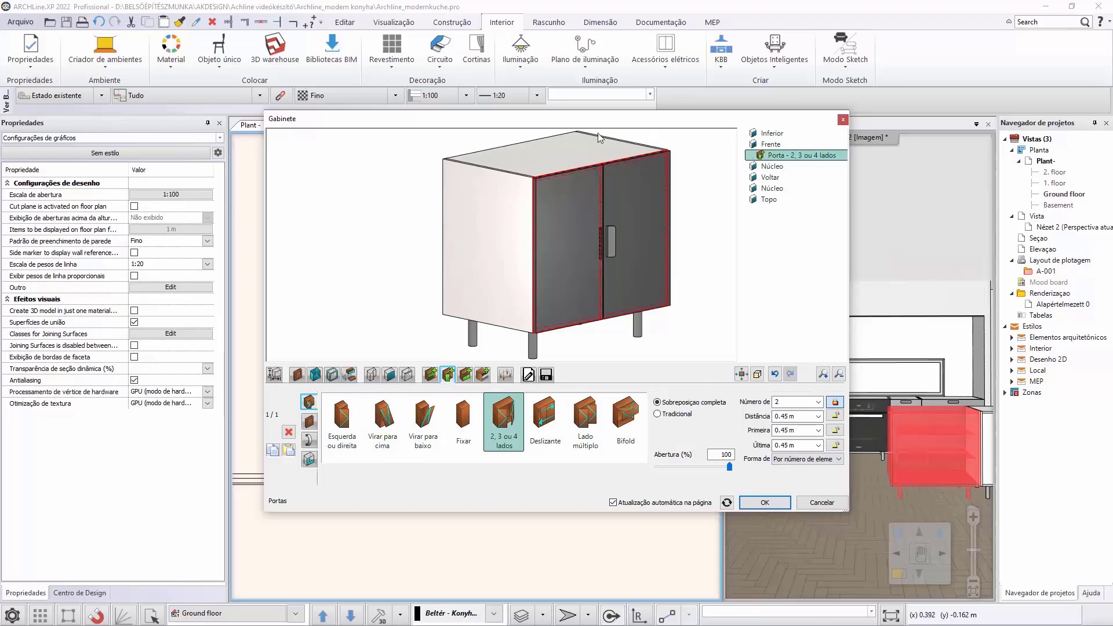
Step: Detach the top panel from the side panel properties and assign it the Sink Corpus Panel style
click(315, 374)
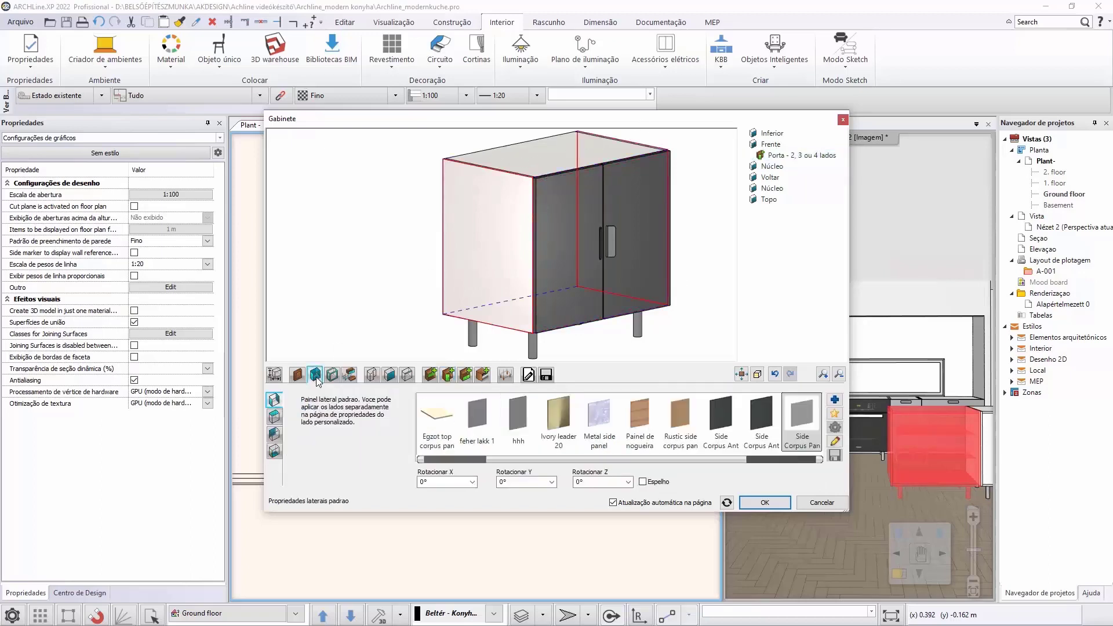
click(275, 420)
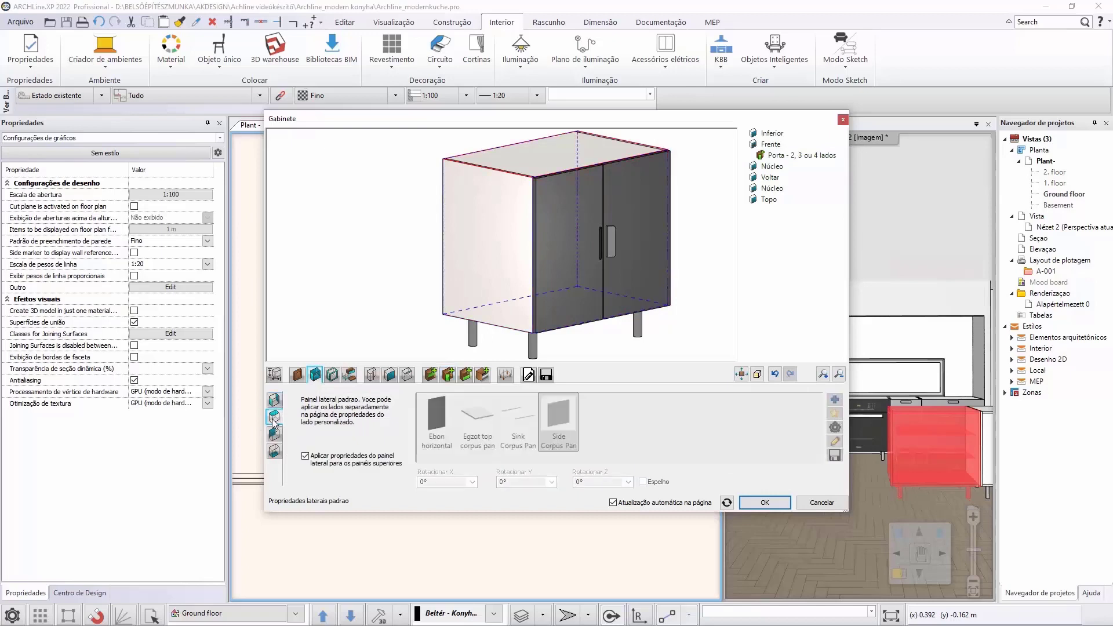
click(305, 457)
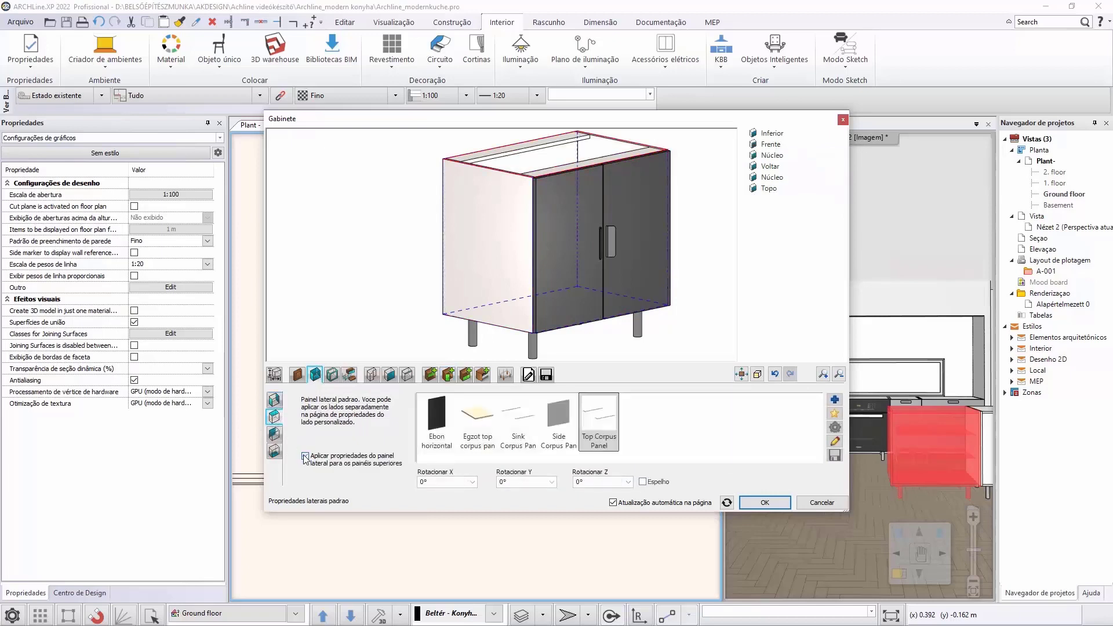
click(526, 425)
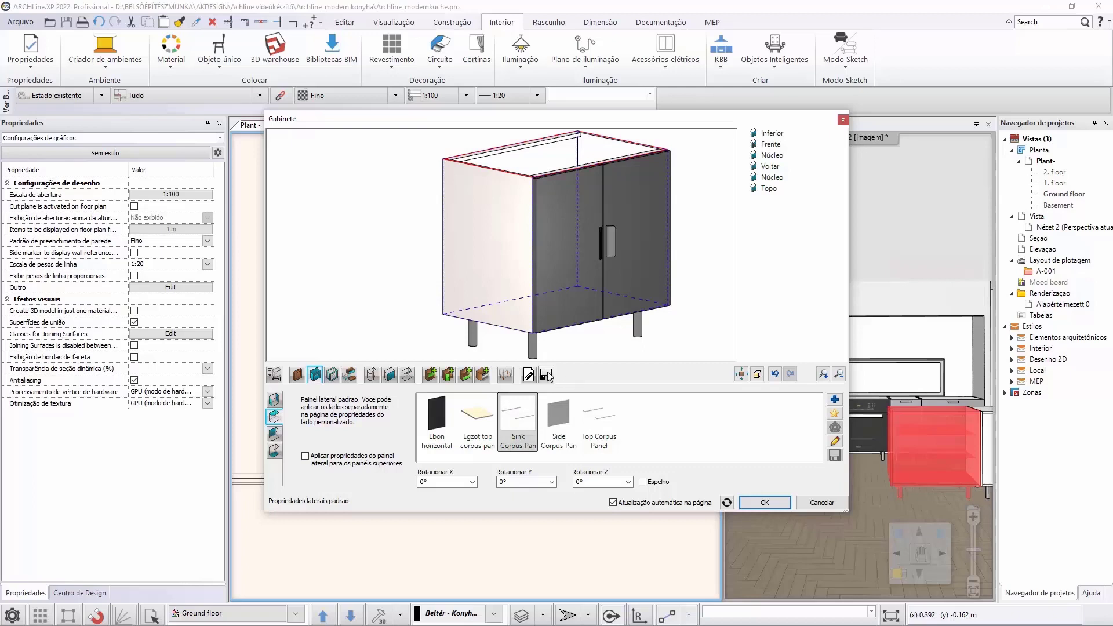
Step: Save the two-door sink cabinet to the library as a new item named 90 lower cabinet_door and apply the cabinet changes
click(547, 375)
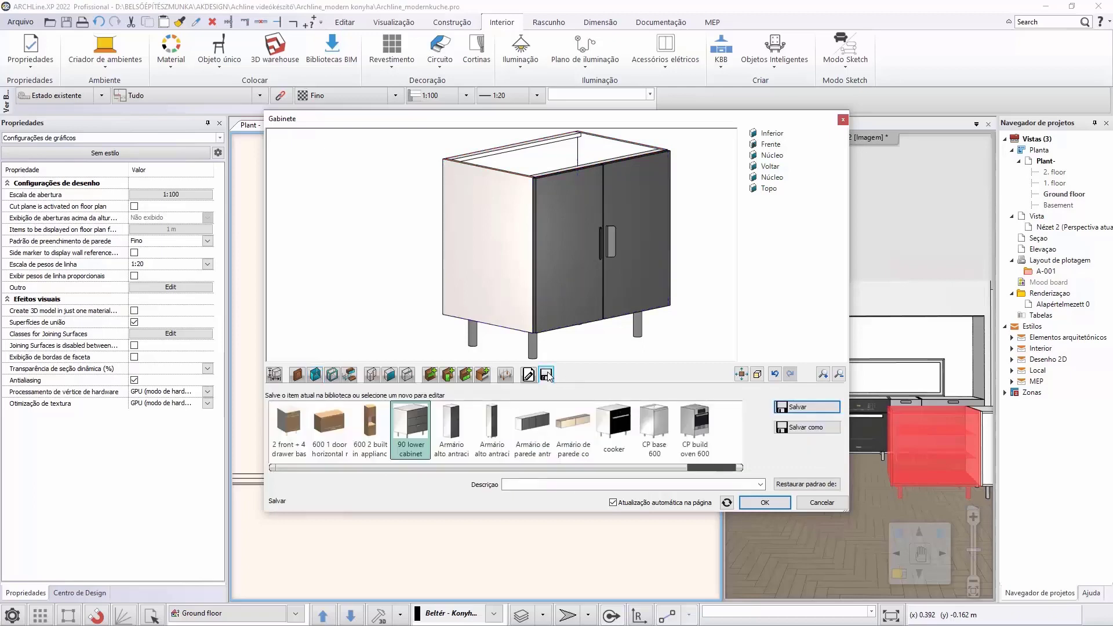
click(803, 429)
click(439, 274)
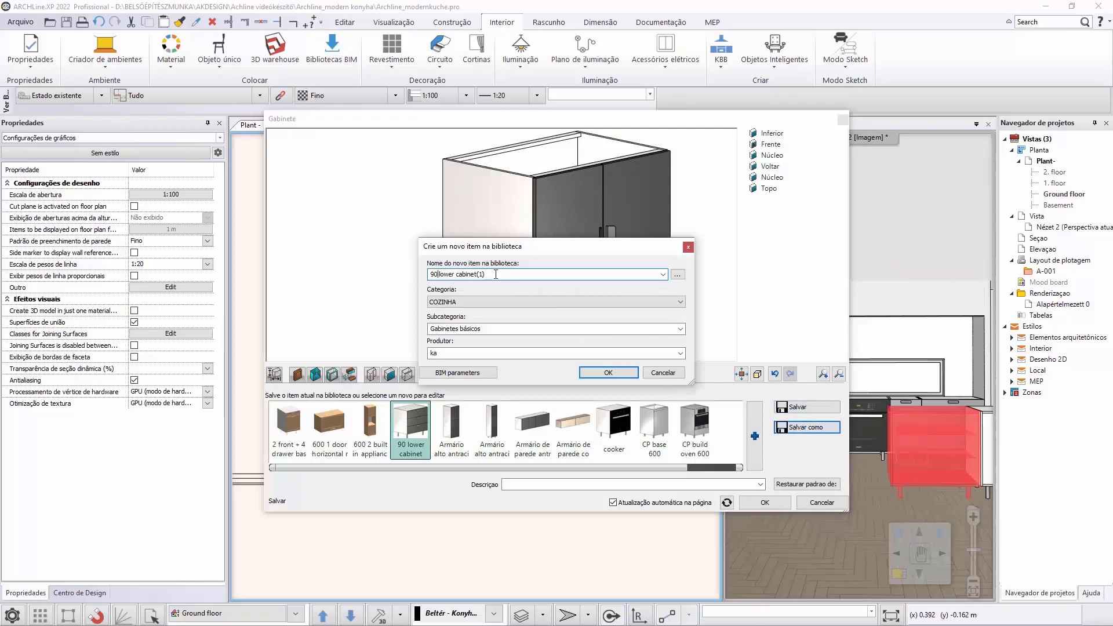
drag(480, 274, 477, 275)
text(2)
key(Tab)
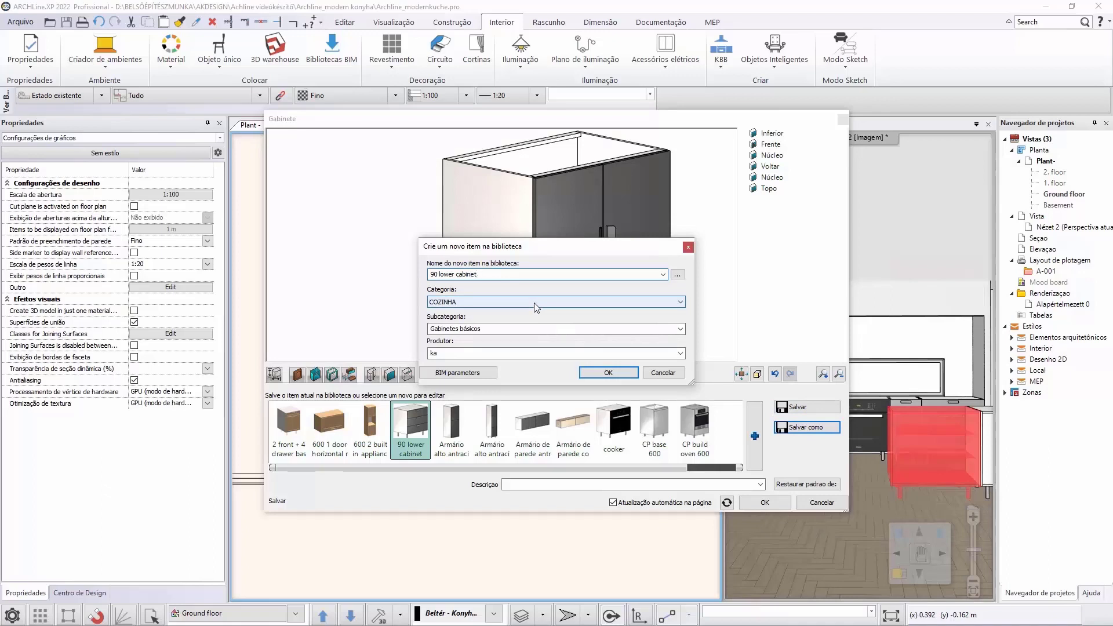
text(_door)
click(595, 373)
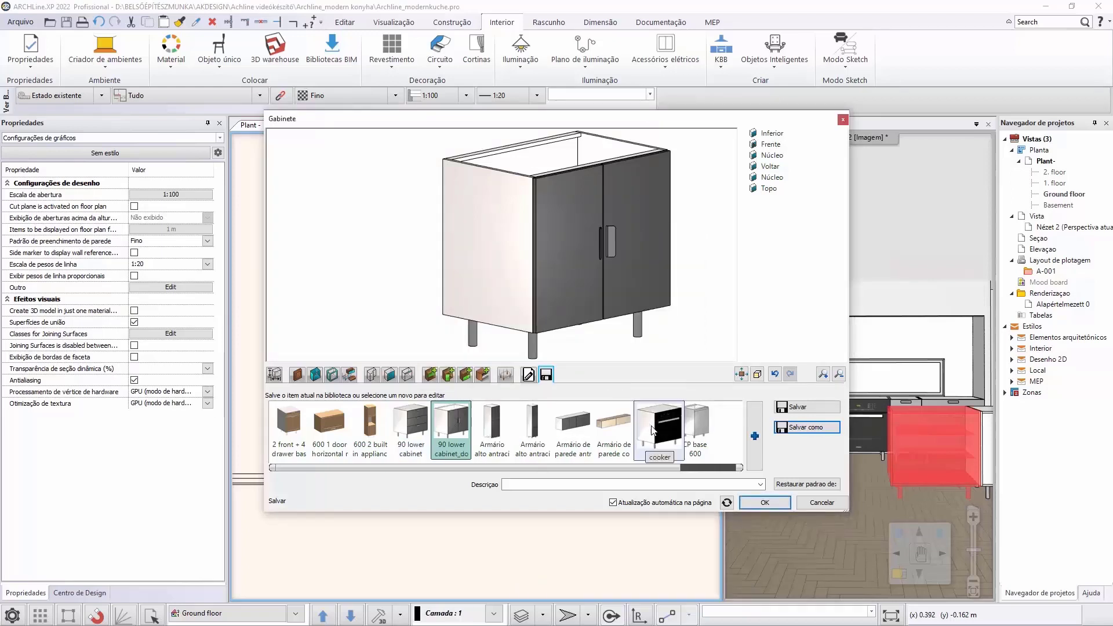
click(770, 502)
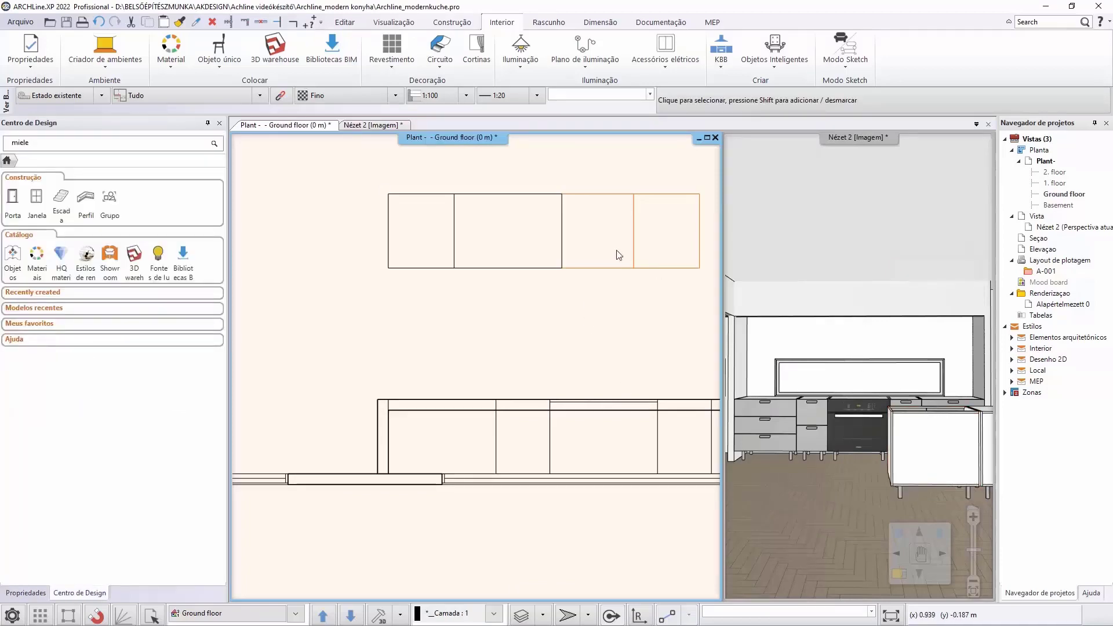
Step: Copy the 0.9 m two-door cabinet 0.9 m along the orange outlines so the copy directly adjoins it
click(555, 226)
click(760, 253)
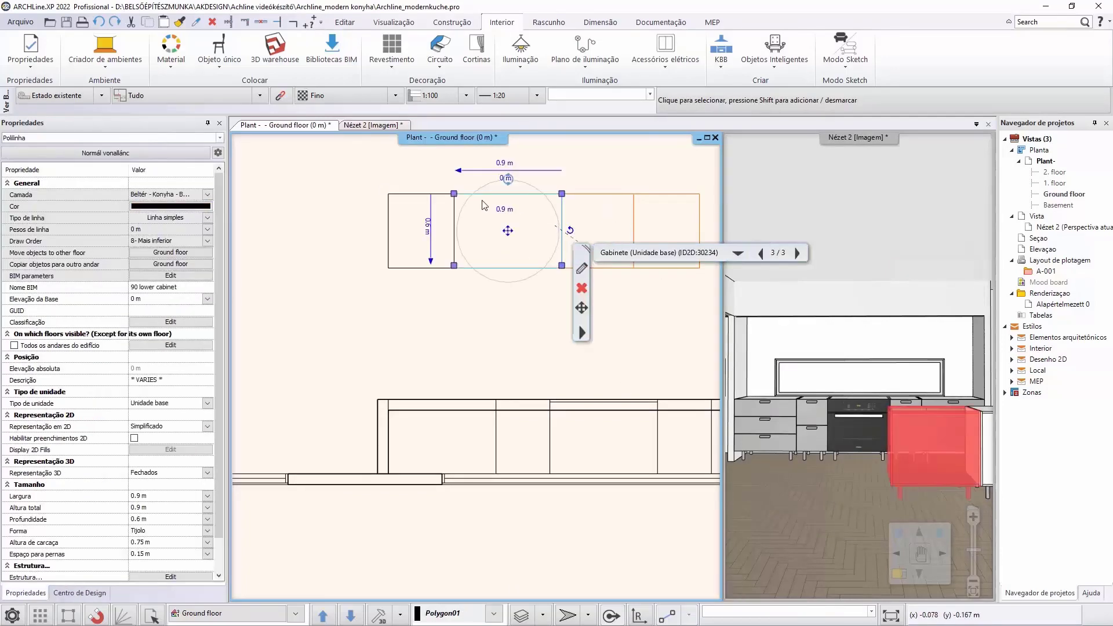
click(454, 197)
click(473, 230)
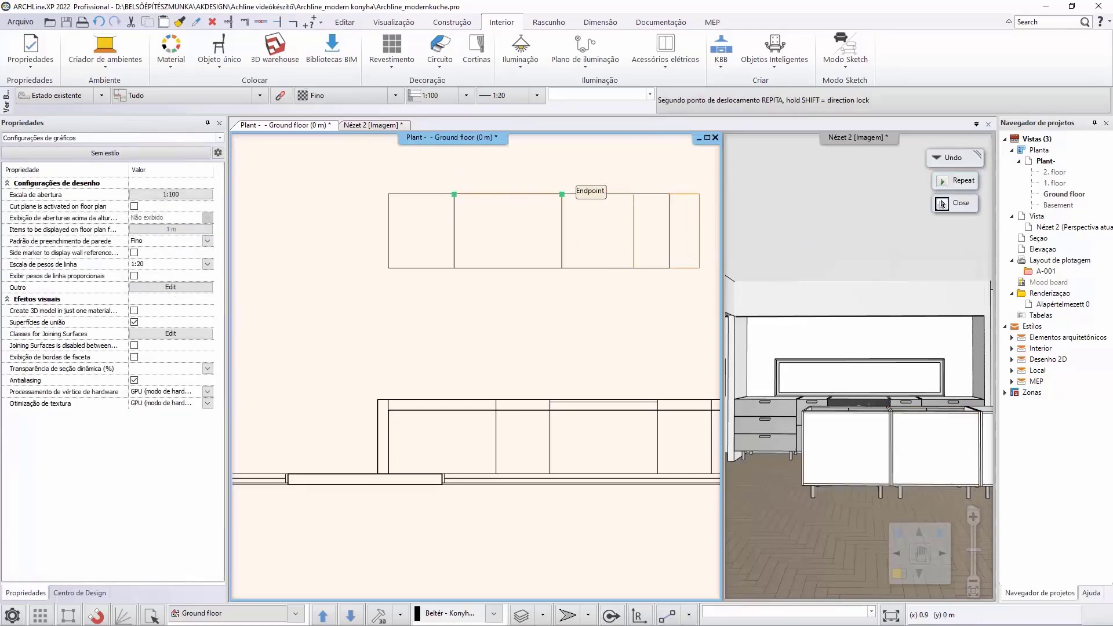
Step: Set the width of the copied two-door cabinet to 0.6 m, keeping it against the 0.9 m cabinet
click(671, 227)
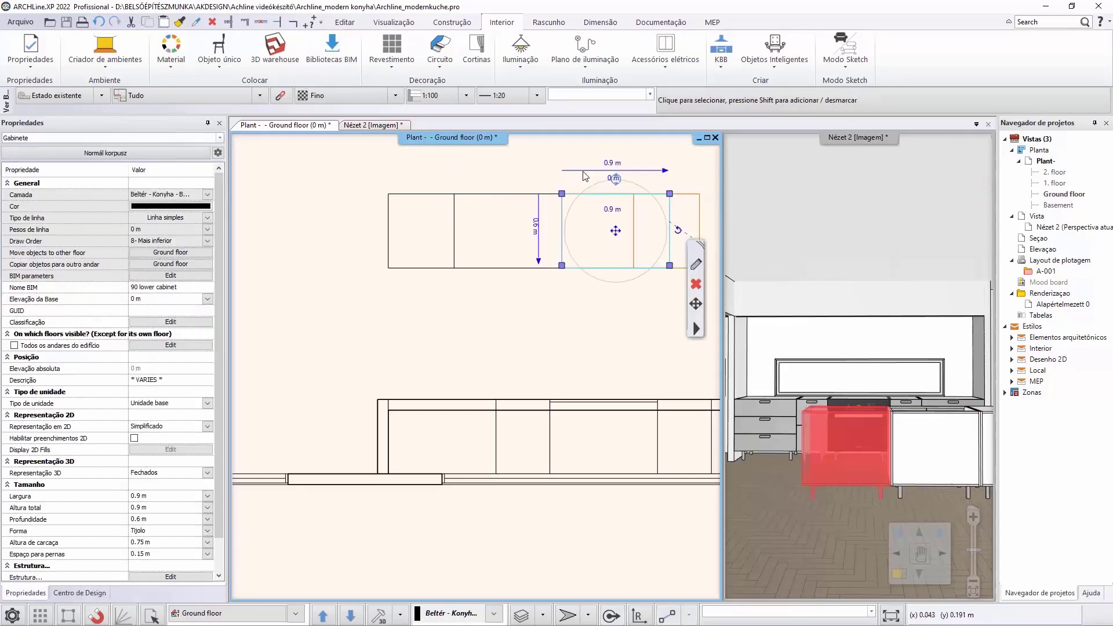
click(618, 165)
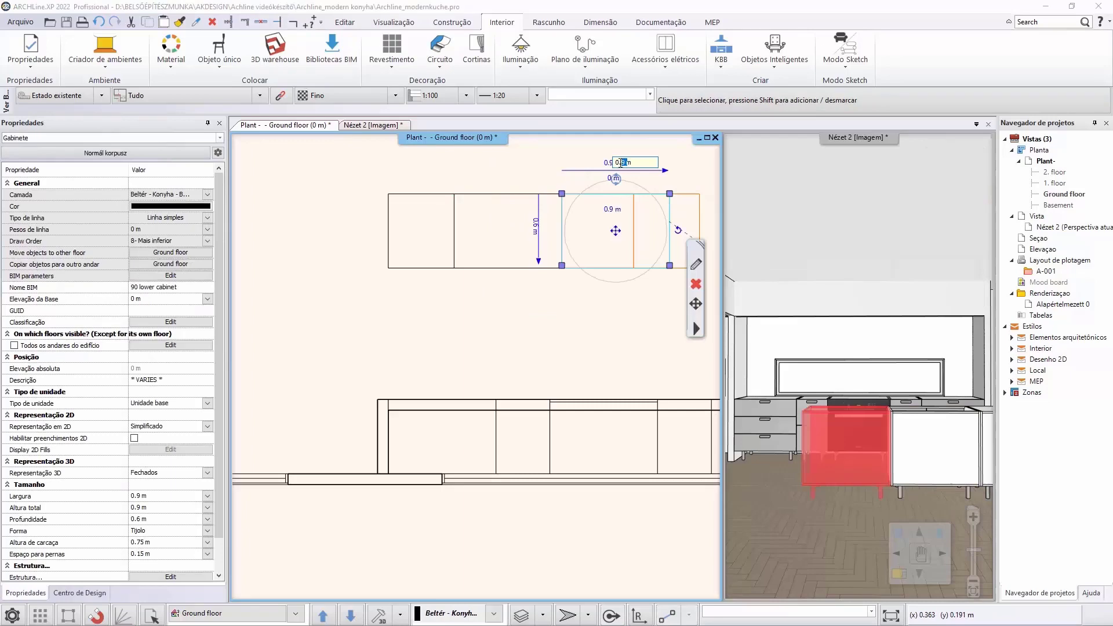
text(6)
key(Return)
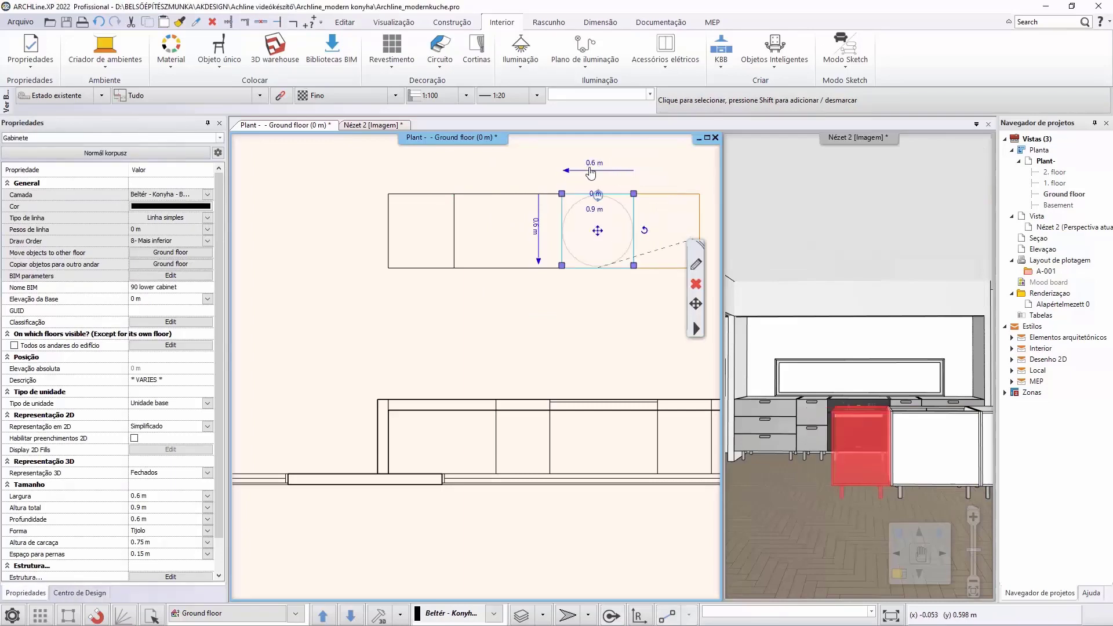
Step: Change the 0.6 m cabinet's two-leaf door to a flip-down door (Virar para baixo)
click(695, 264)
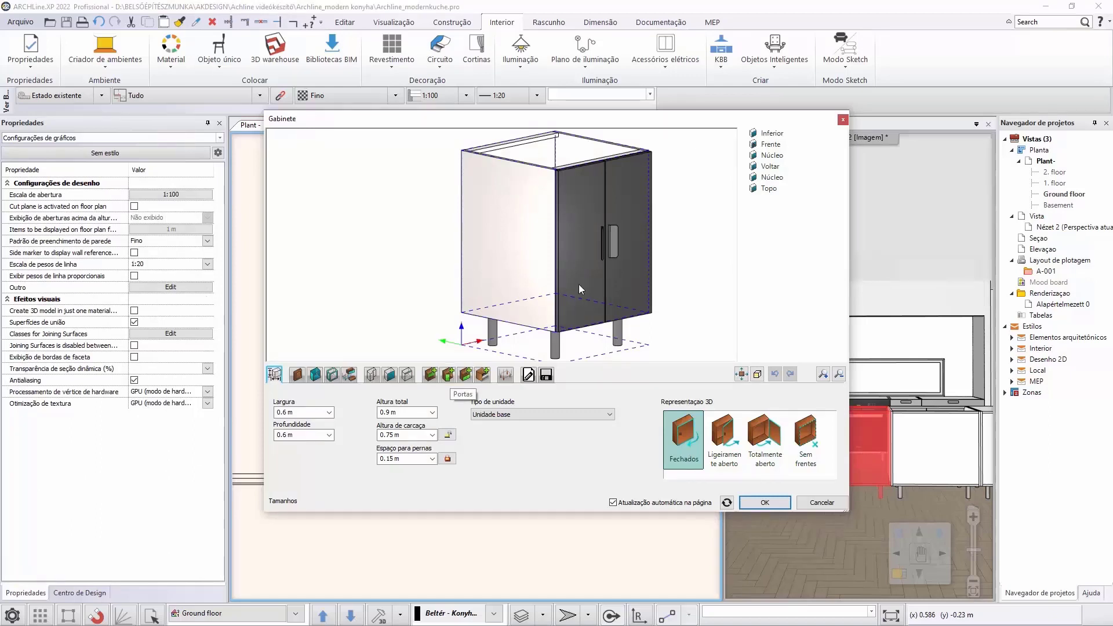
click(448, 377)
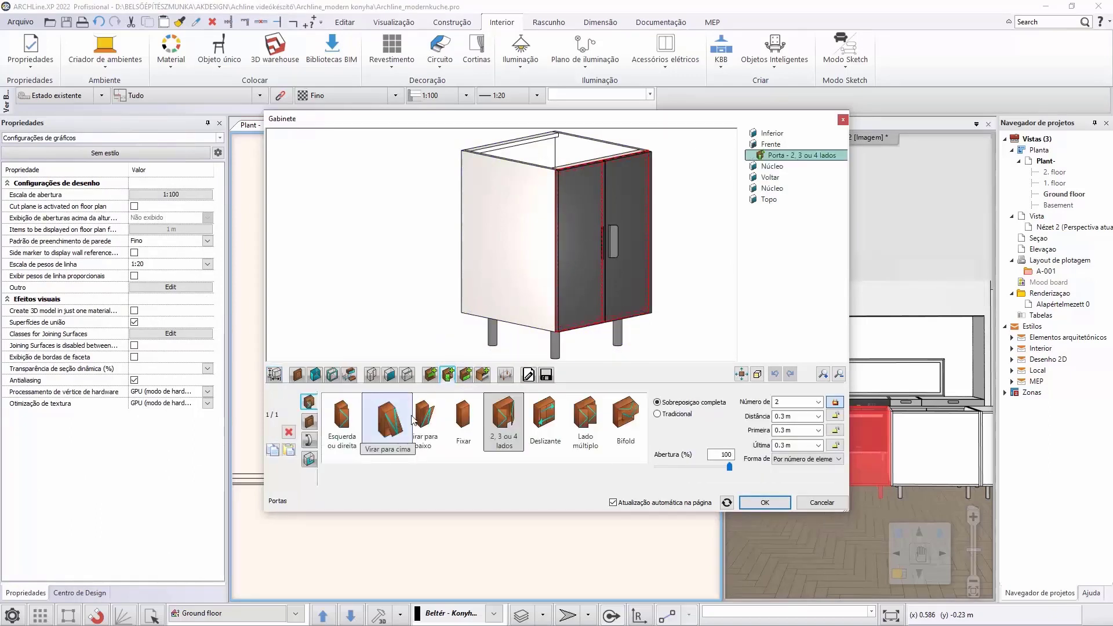
click(427, 417)
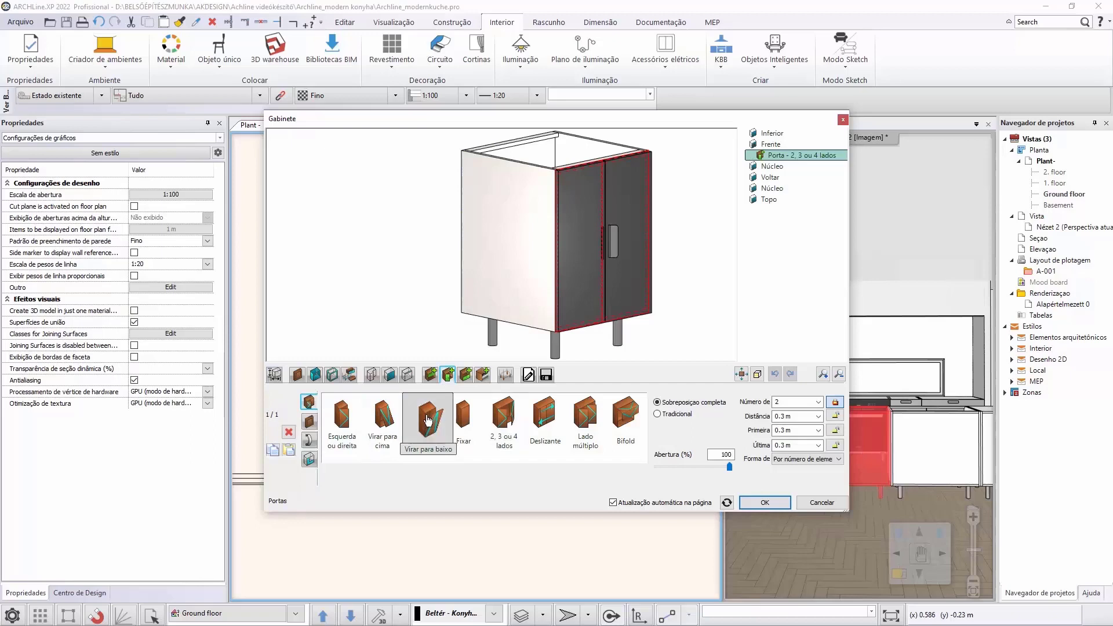
Step: Add the Dishwasher interior appliance inside the 0.6 m cabinet
click(482, 374)
drag(528, 457, 556, 457)
click(599, 423)
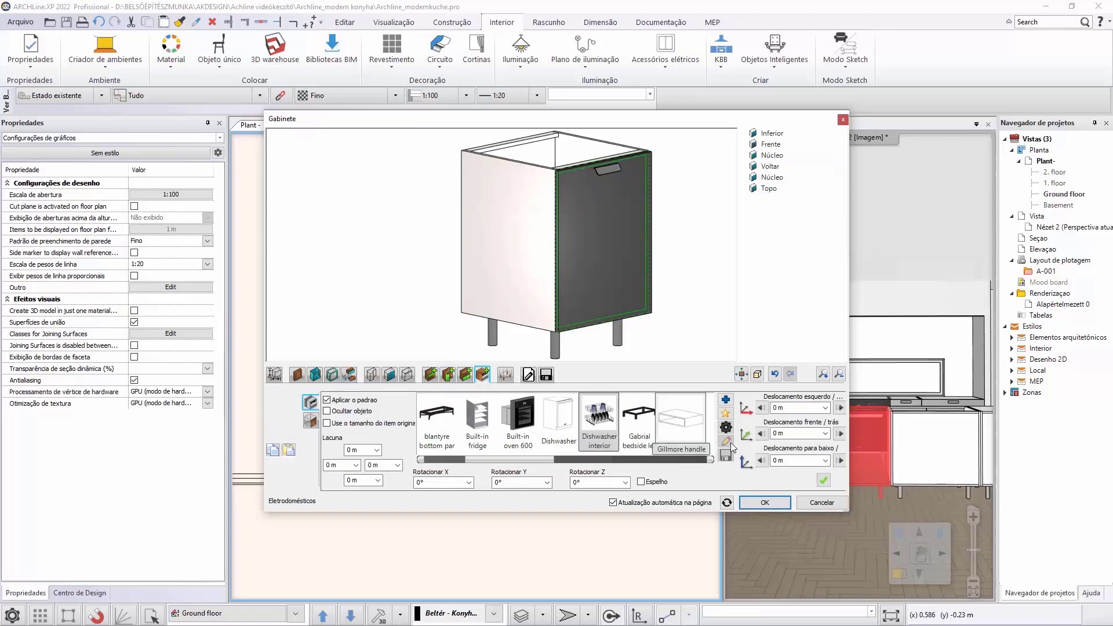
click(821, 479)
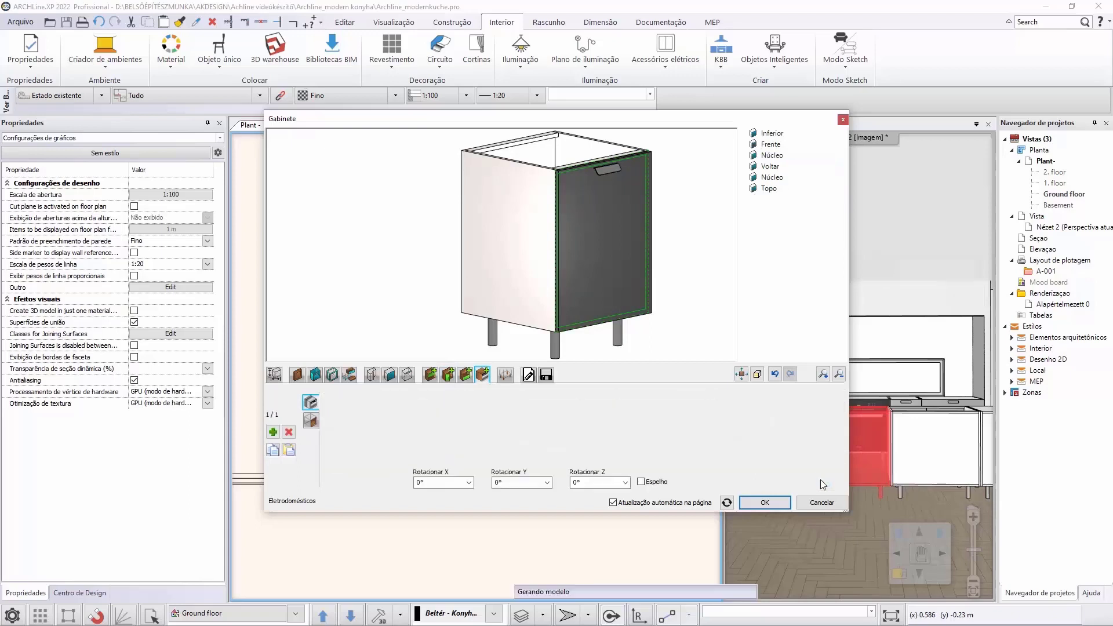
Step: Apply the side panel properties to the top panel of the 0.6 m dishwasher cabinet
click(315, 375)
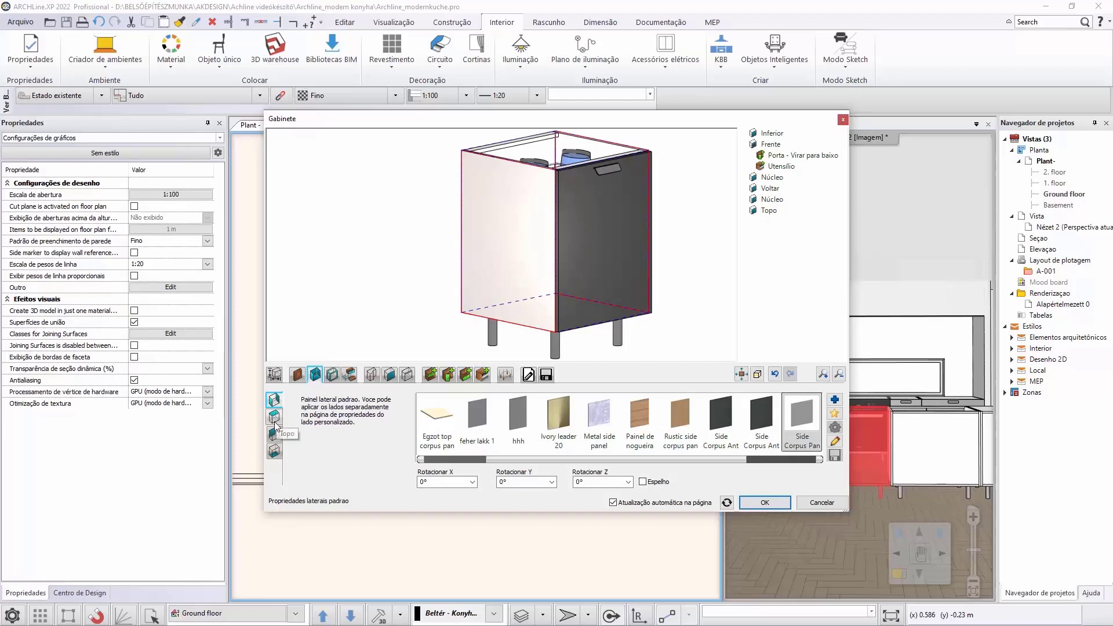
click(275, 418)
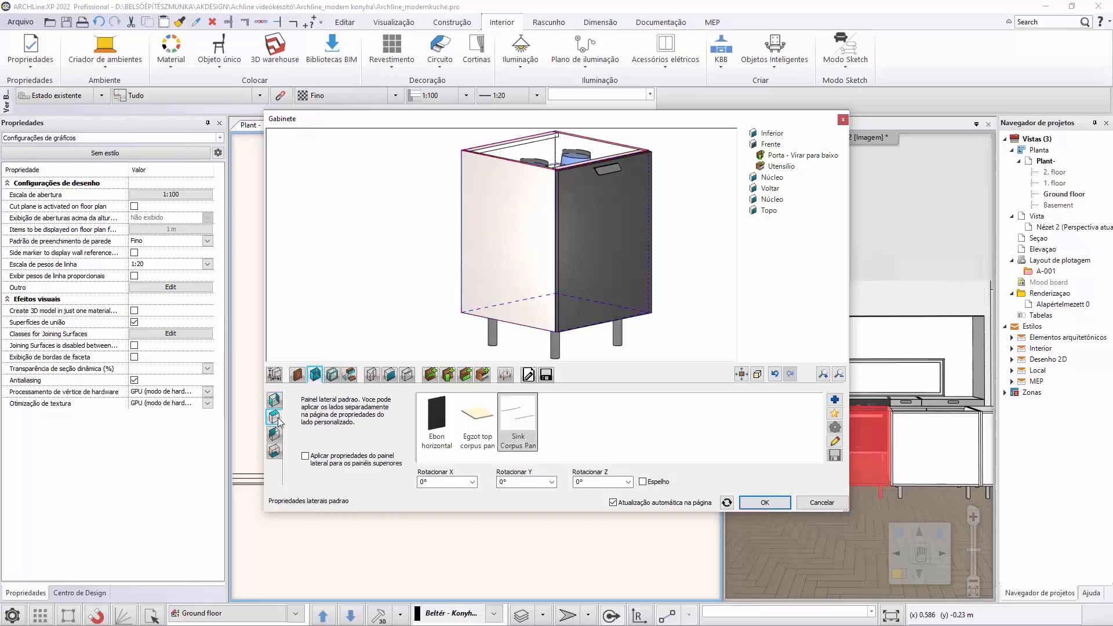
click(306, 456)
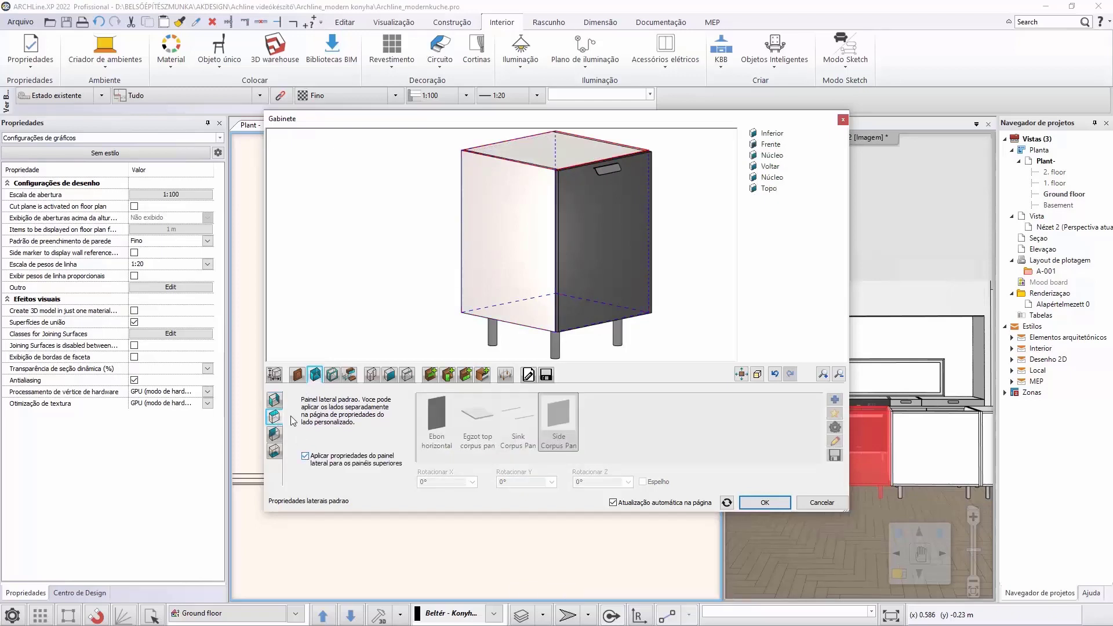
Step: Preview the dishwasher cabinet with its front fully open and return it to the closed 3D representation
click(274, 374)
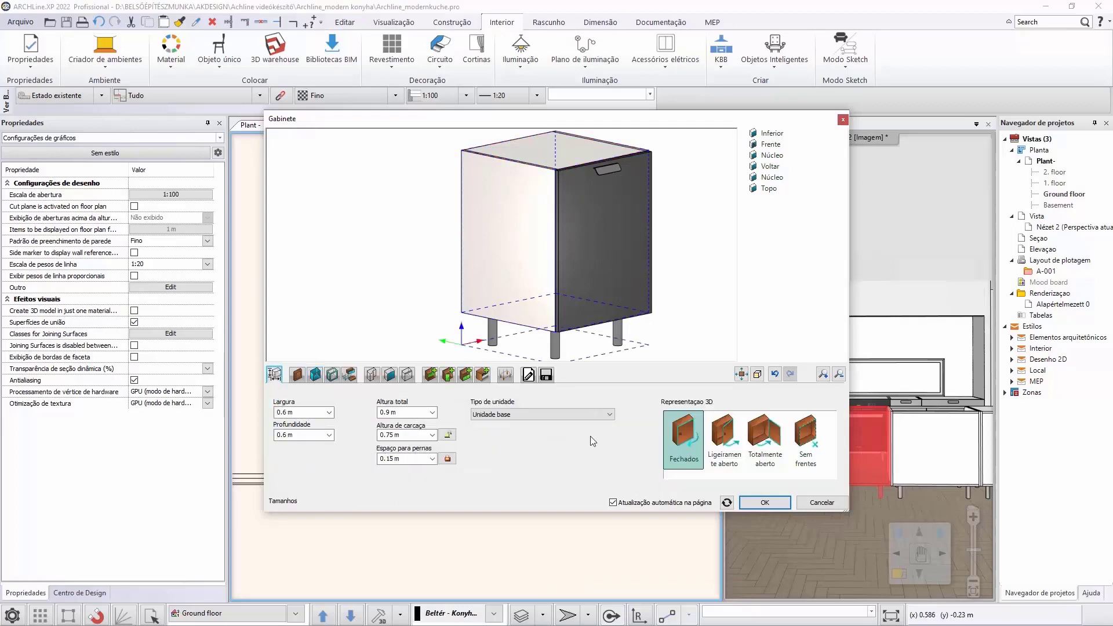
click(763, 442)
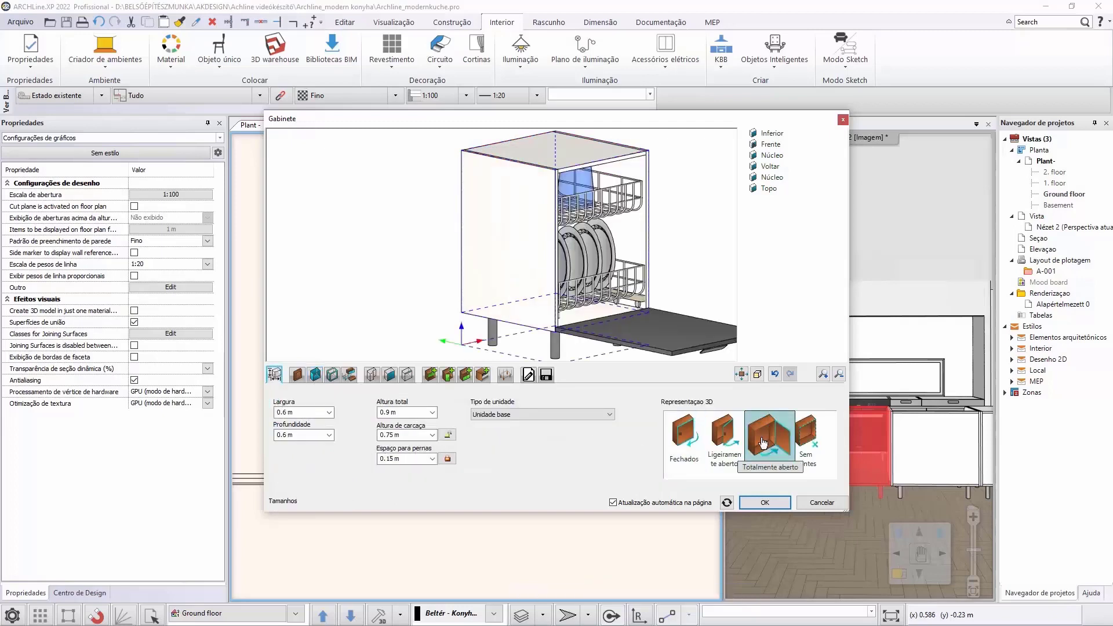
click(687, 436)
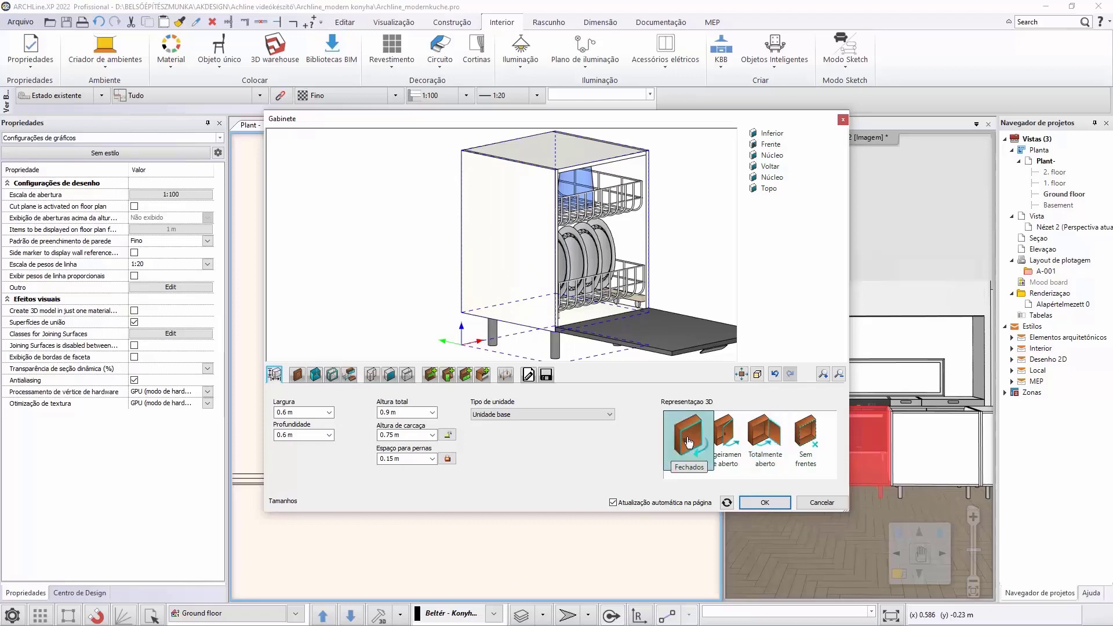
Step: Save the cabinet to the library as a new item named dishwasher and apply the cabinet changes
click(546, 375)
click(806, 427)
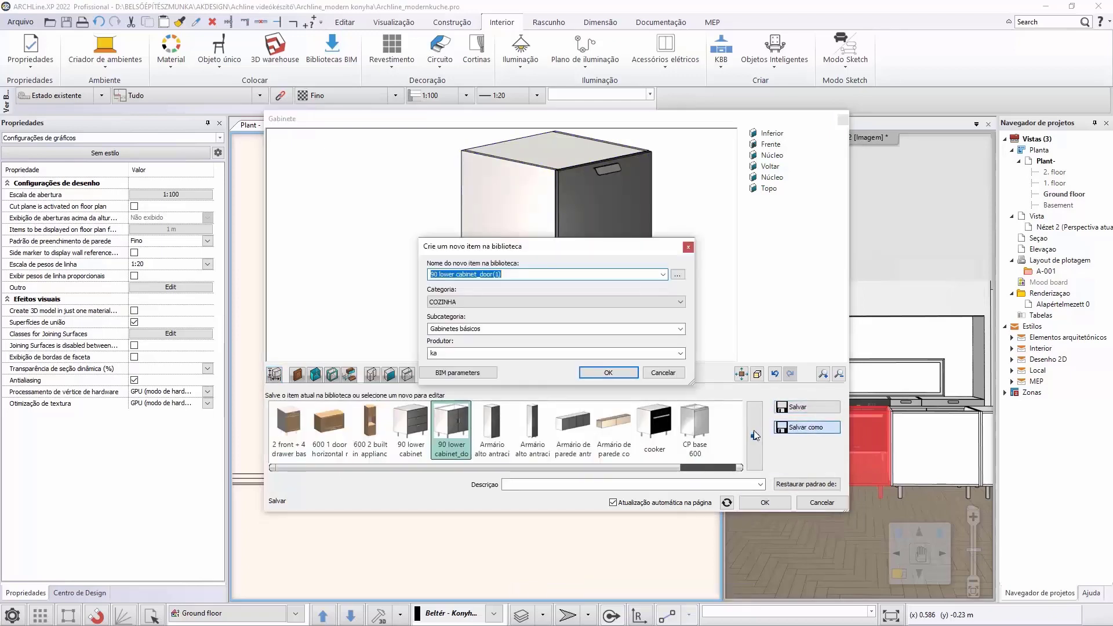
click(456, 276)
key(ctrl+a)
text(di)
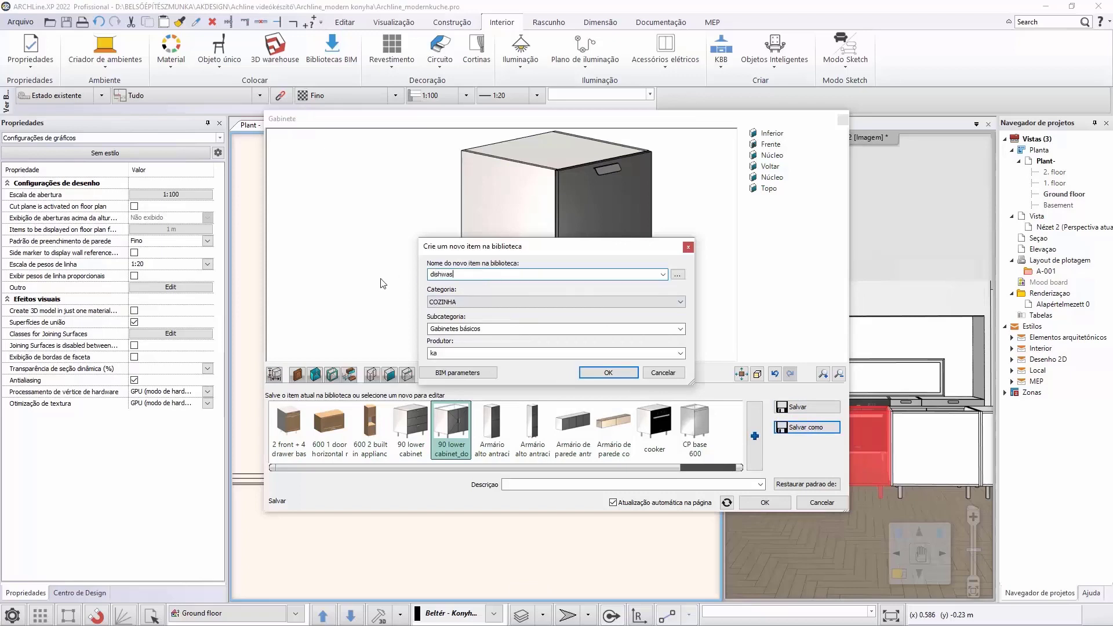
text(shwasher)
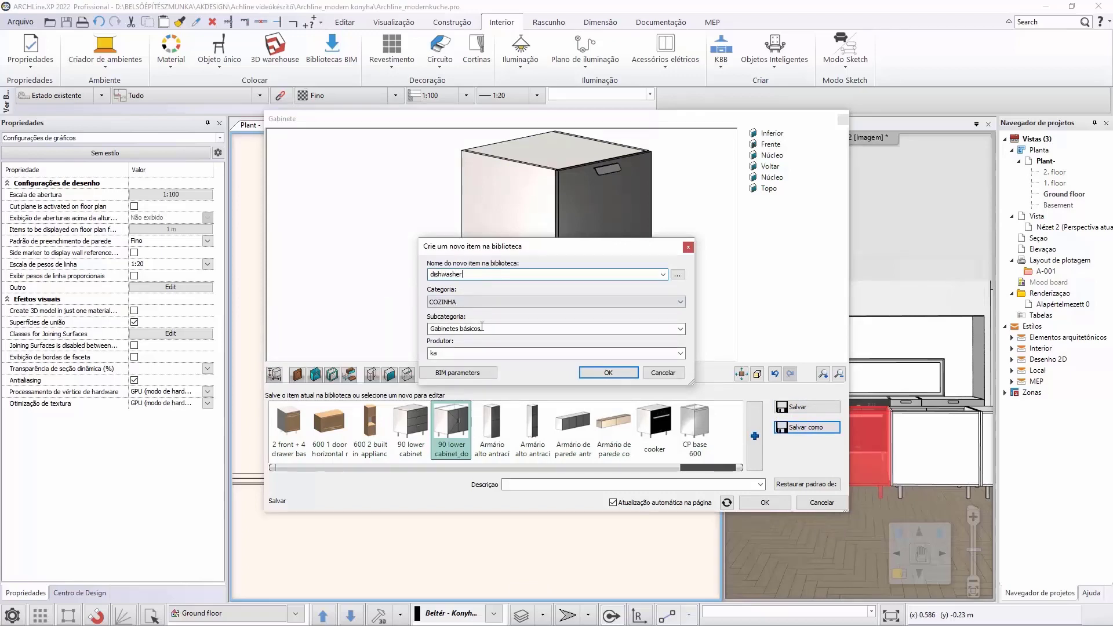
click(622, 373)
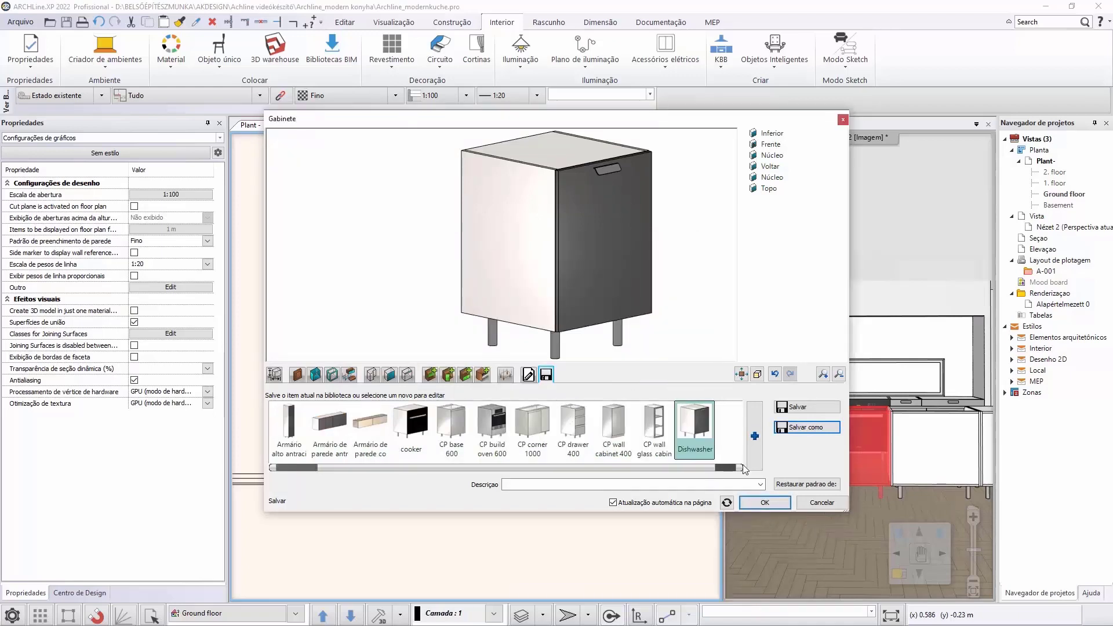
click(764, 503)
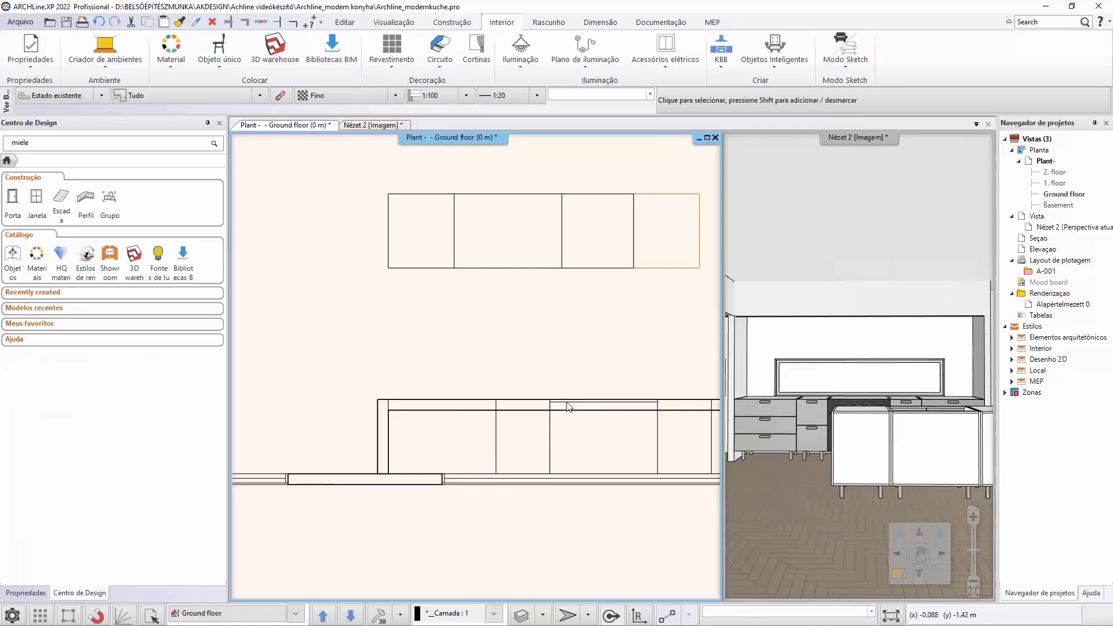
Step: Copy the 0.55 m drawer cabinet 2.05 m to the opposite end of the row, adjoining the 0.6 m dishwasher cabinet
middle_drag(637, 255, 537, 283)
click(316, 296)
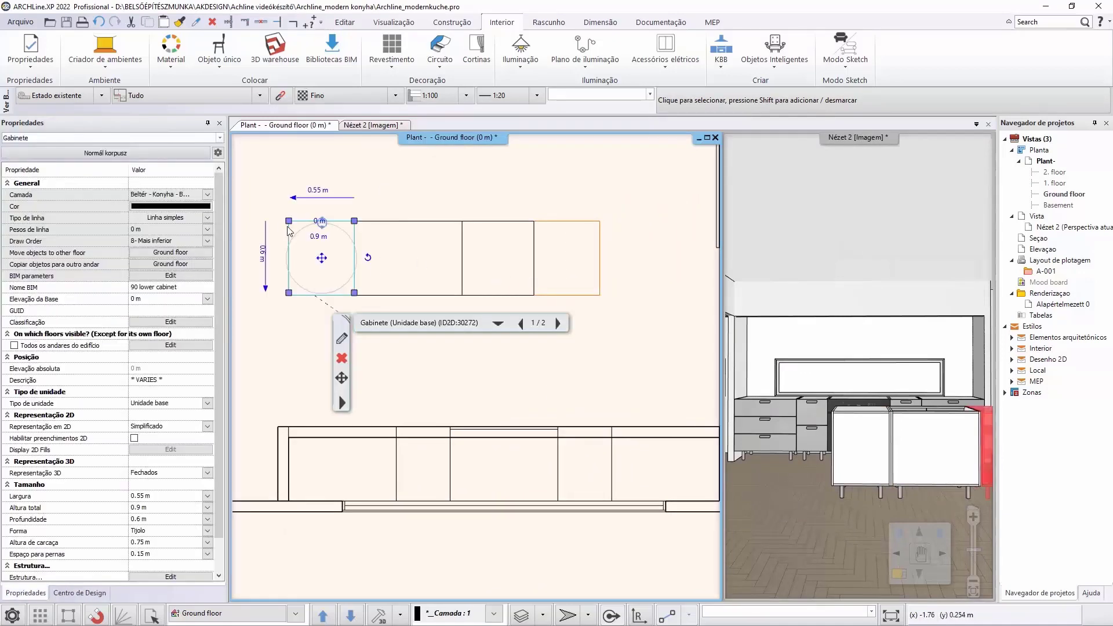
mouse_move(288, 221)
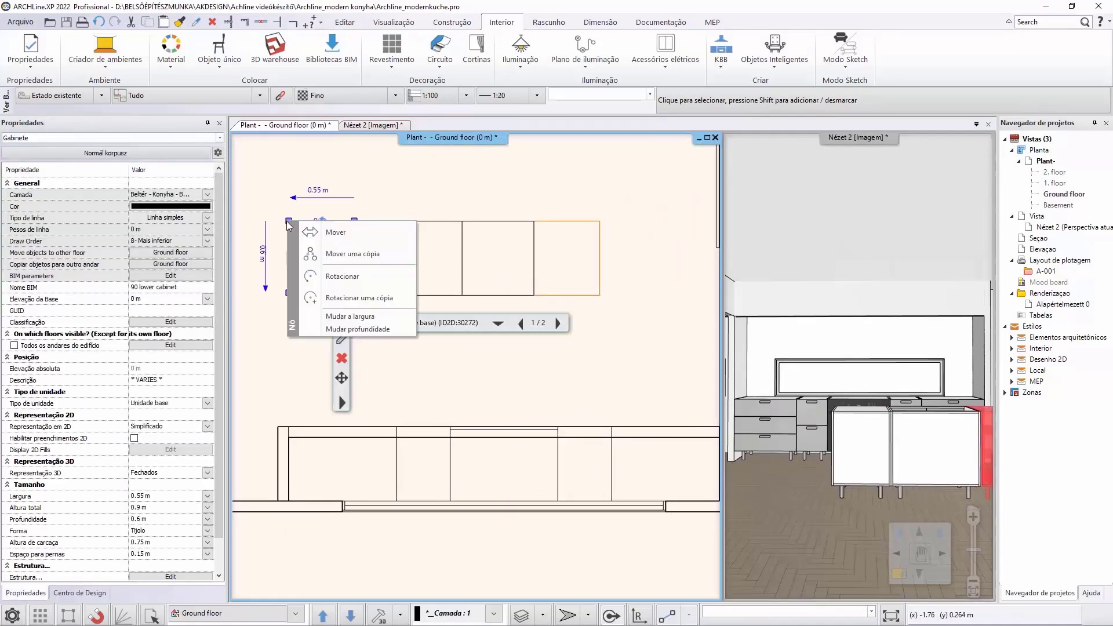
click(338, 255)
click(534, 222)
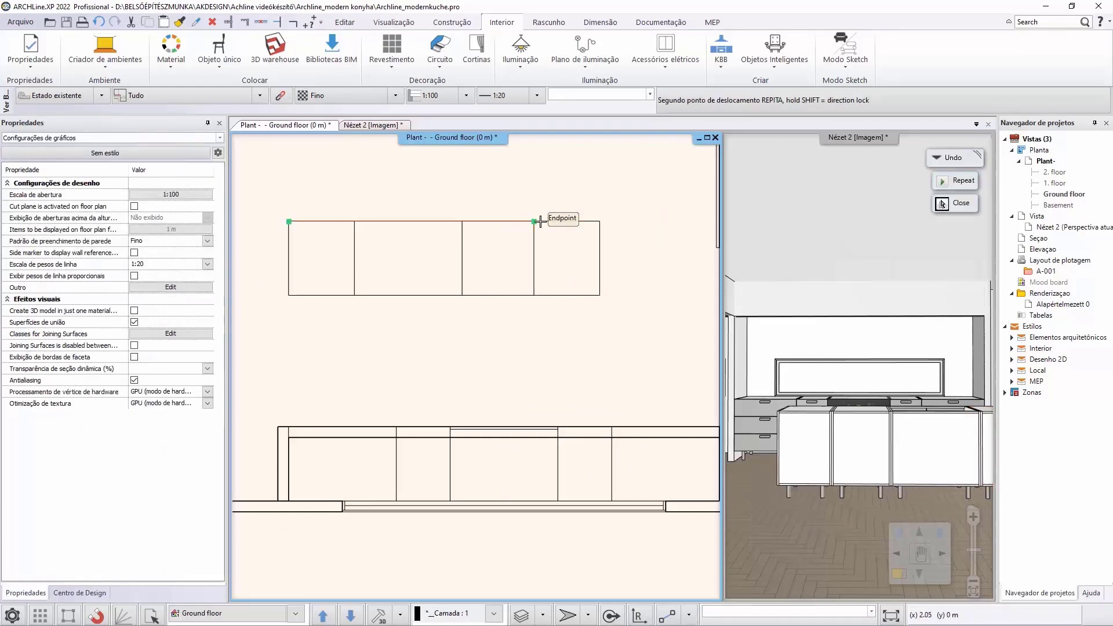
key(Escape)
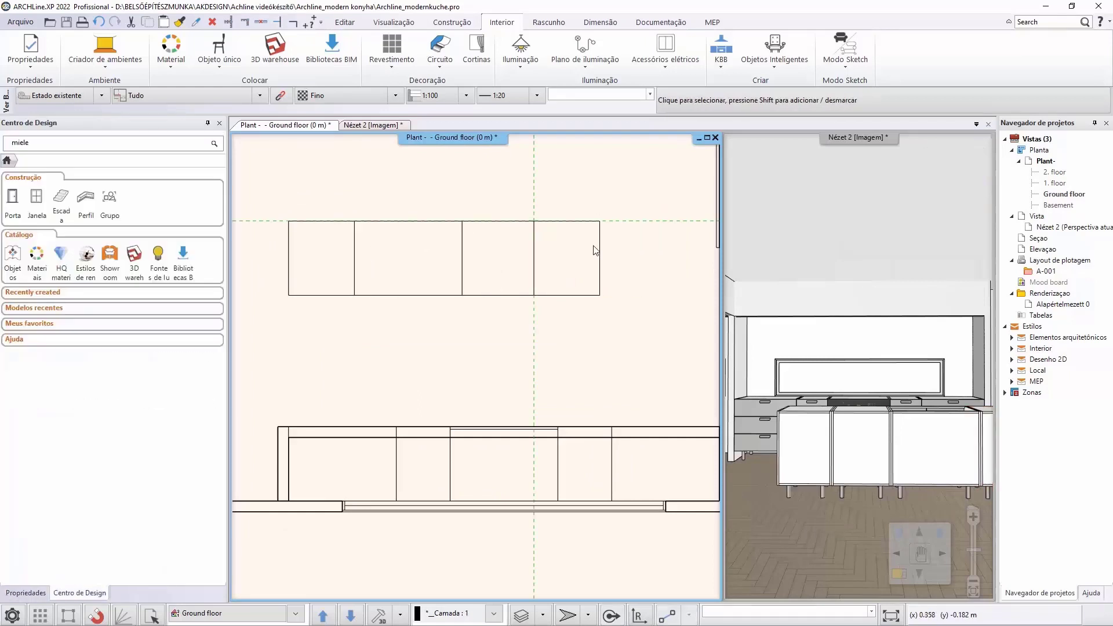
Step: Set the number of drawers to 4 in the 0.55 m cabinet adjoining the dishwasher cabinet
click(601, 289)
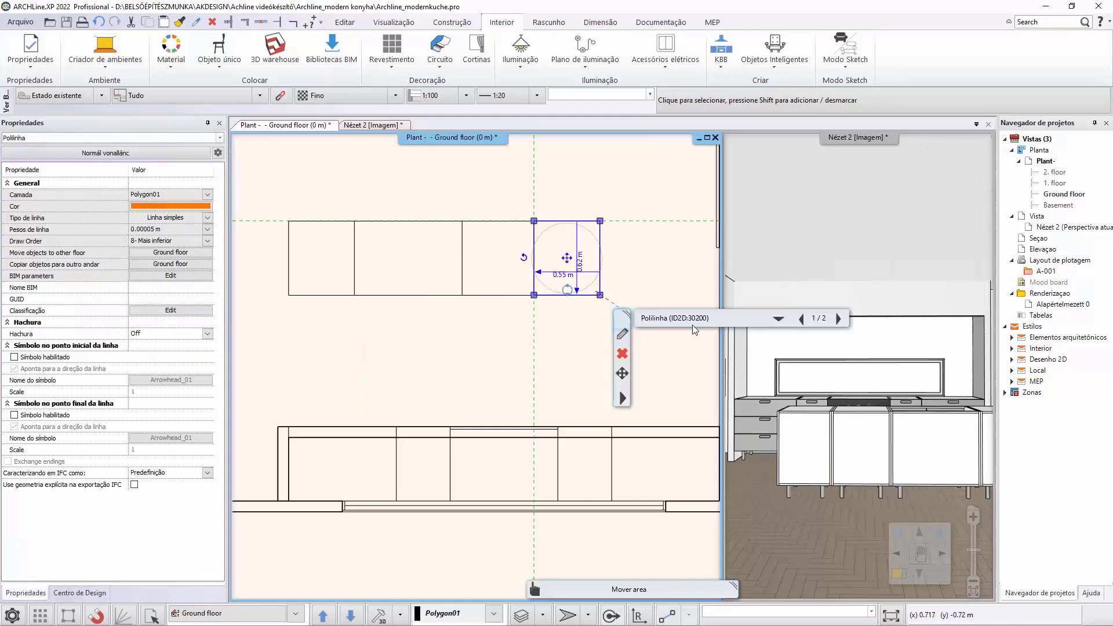
click(802, 318)
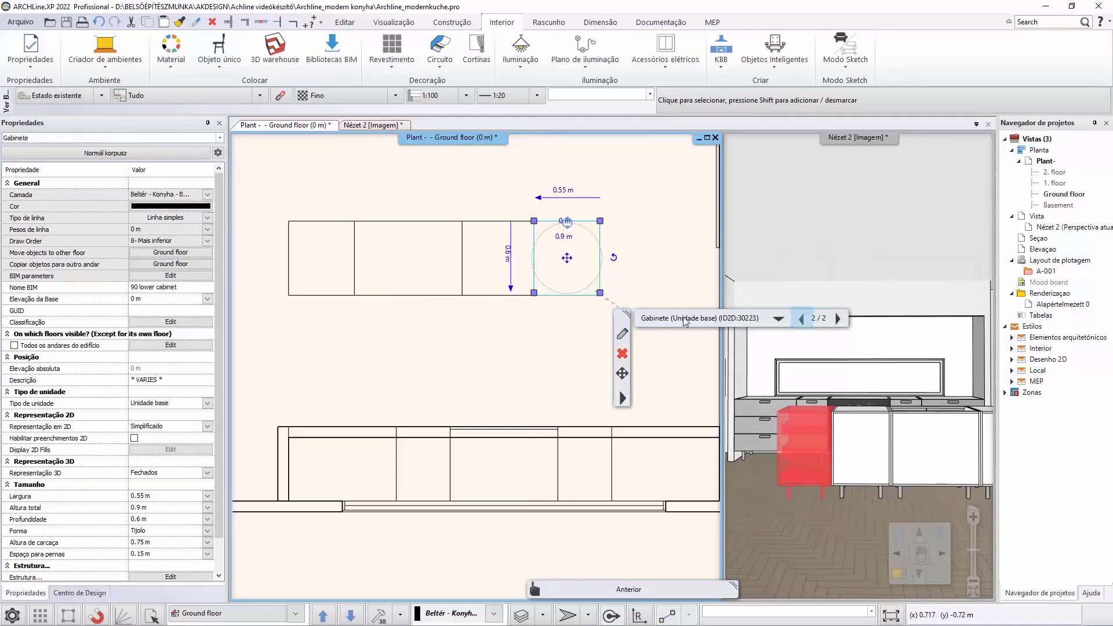
click(626, 332)
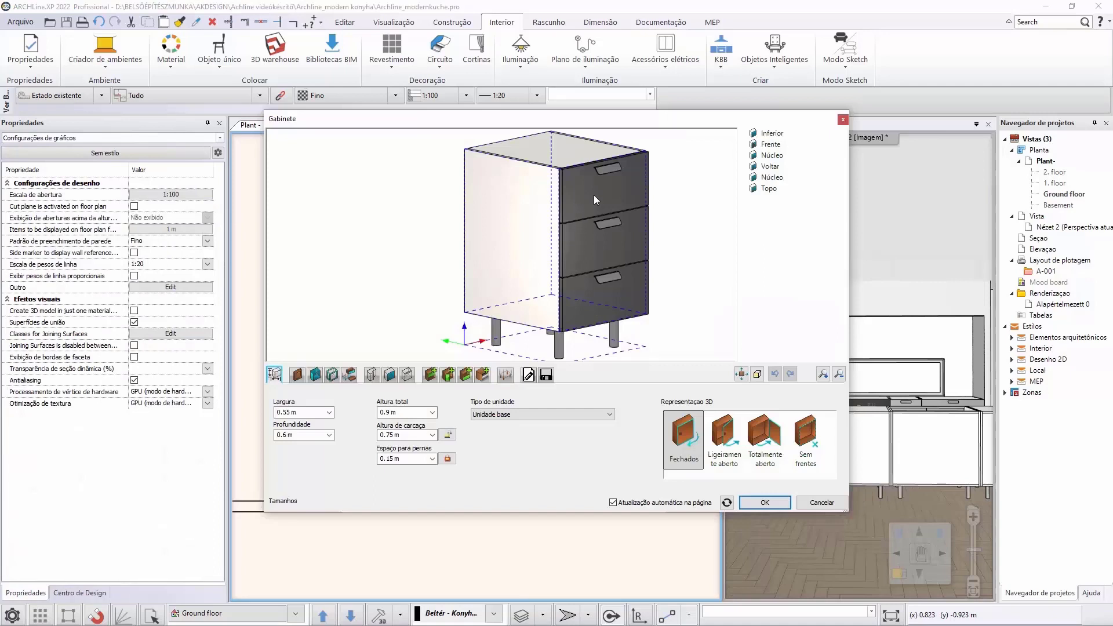
click(467, 376)
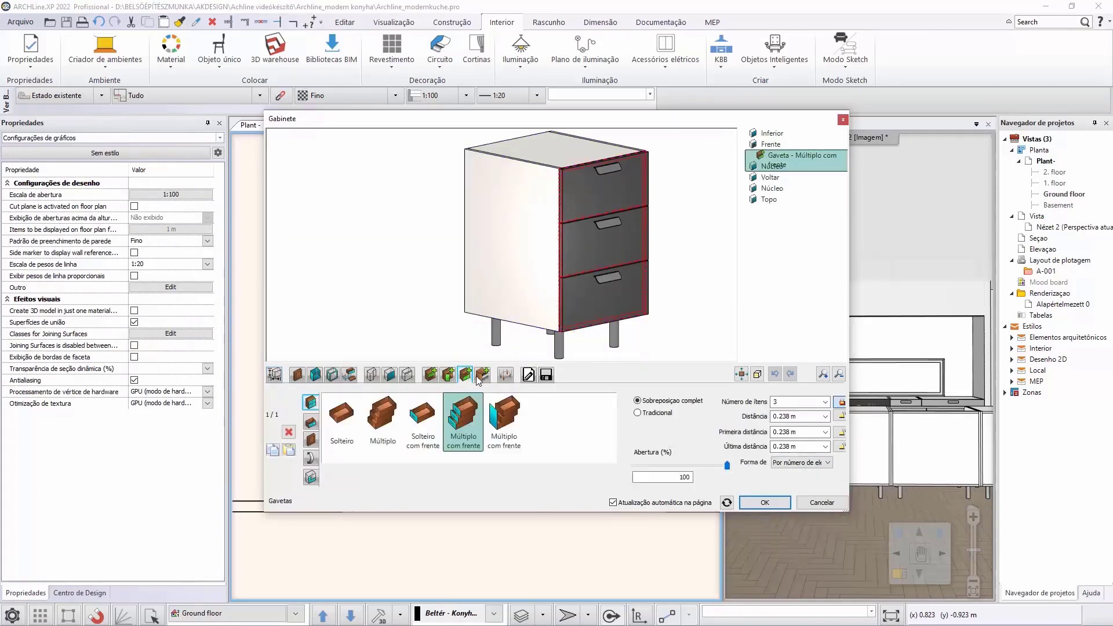
click(825, 401)
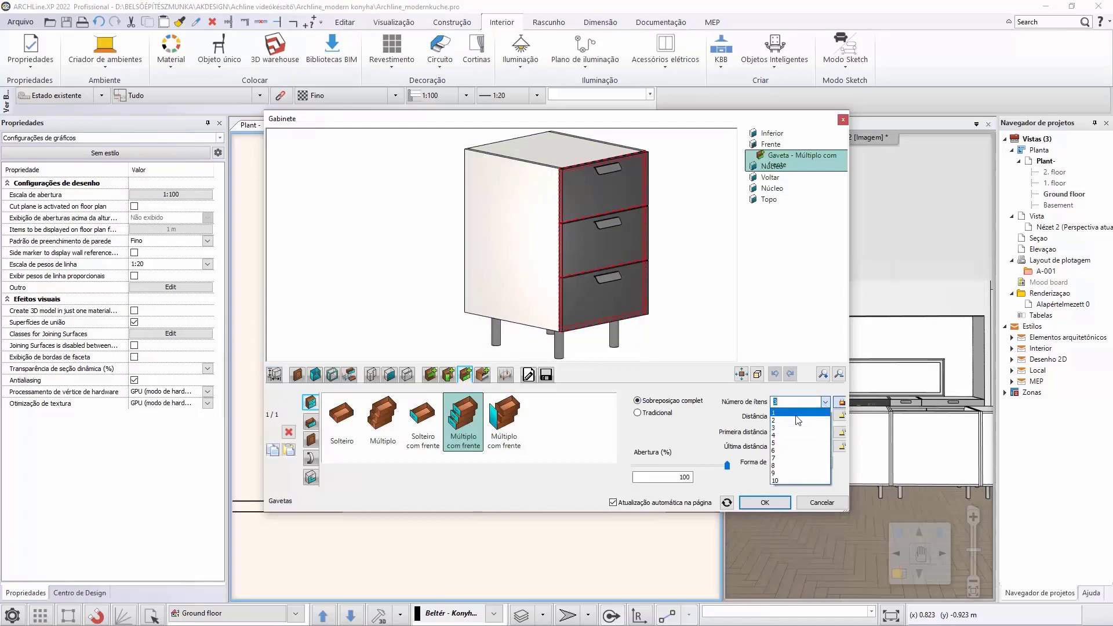
click(777, 436)
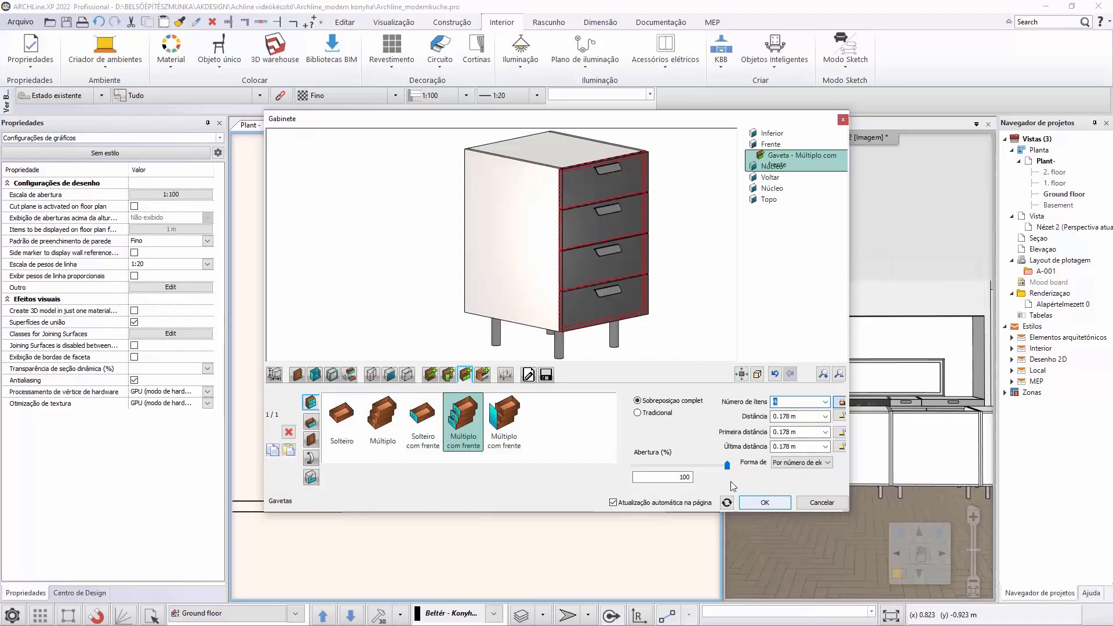
Step: Save the four-drawer cabinet as a new library item, replacing 90 with 55 in the suggested name, and apply the cabinet changes
click(546, 375)
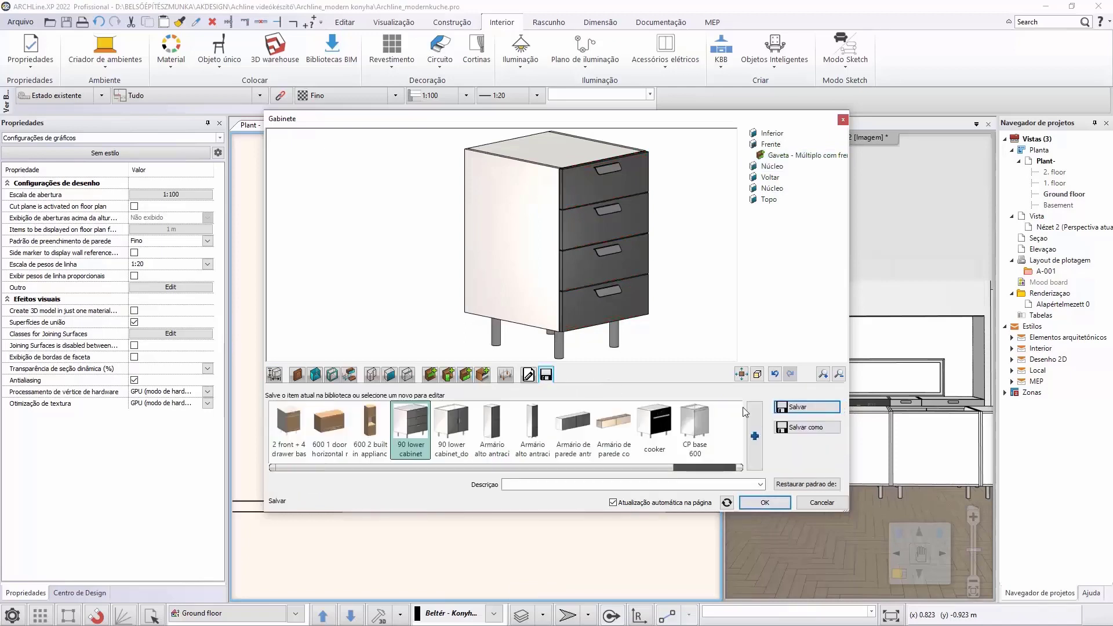
click(806, 427)
drag(437, 273, 421, 272)
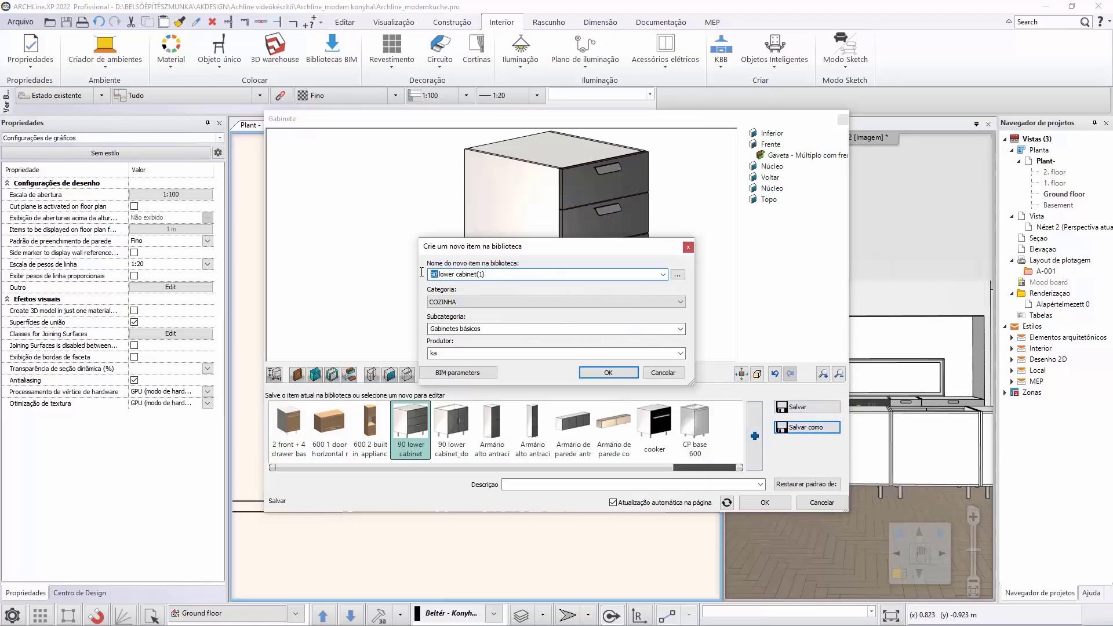
text(55)
click(608, 373)
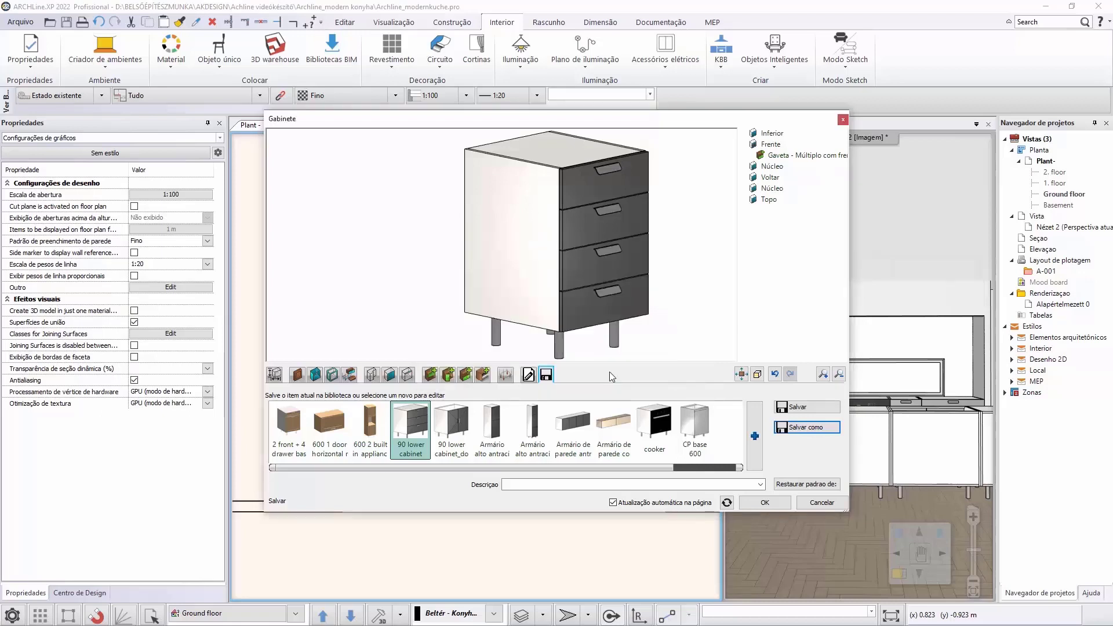
click(762, 504)
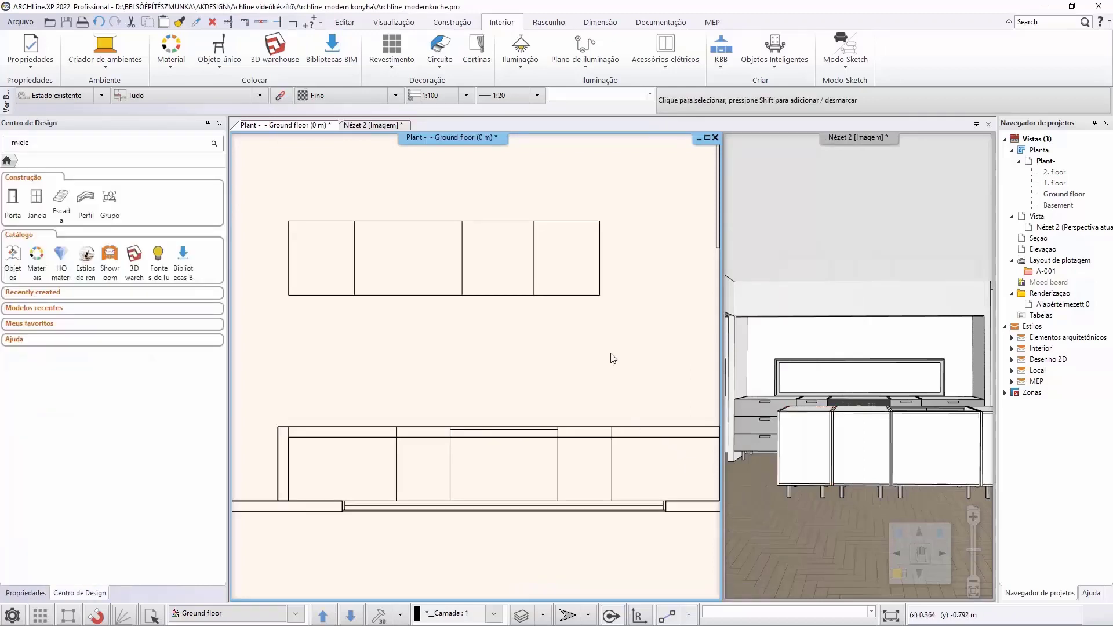
Step: Copy the 0.9 m drawer cabinet at the end of the wall row 0.99 m across the partition into the adjoining room's corner
scroll(611, 355, down, 4)
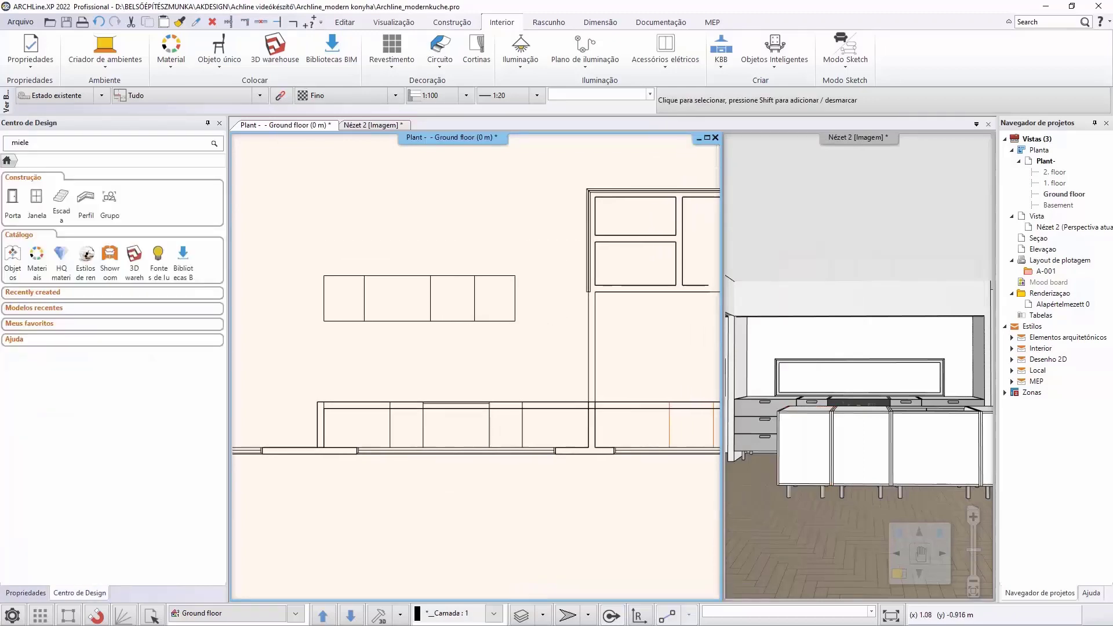
middle_drag(455, 375, 489, 374)
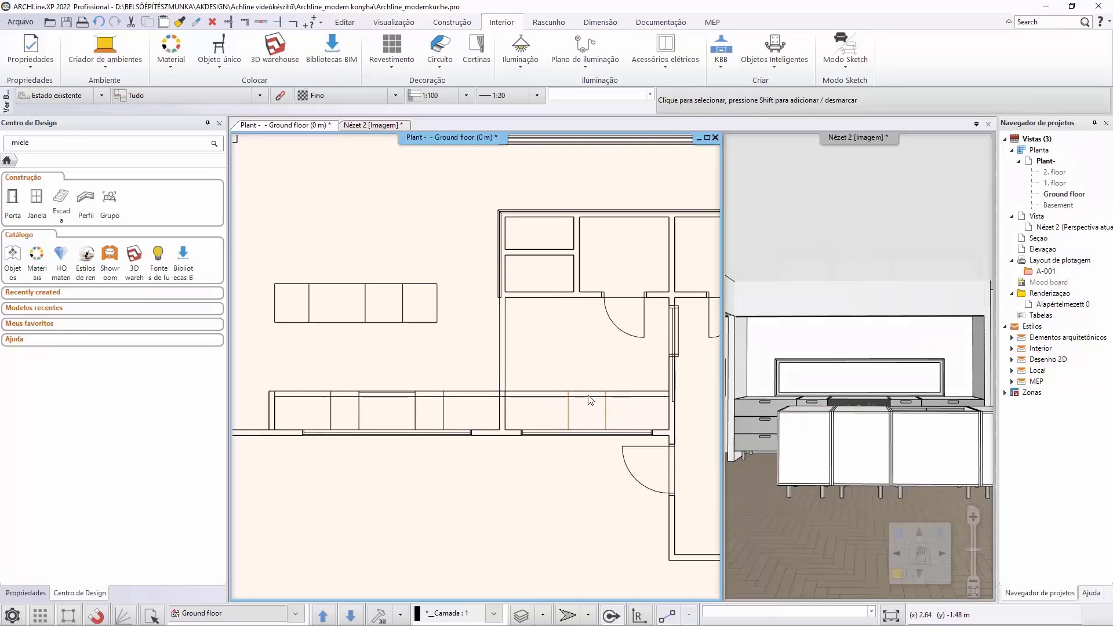
click(462, 430)
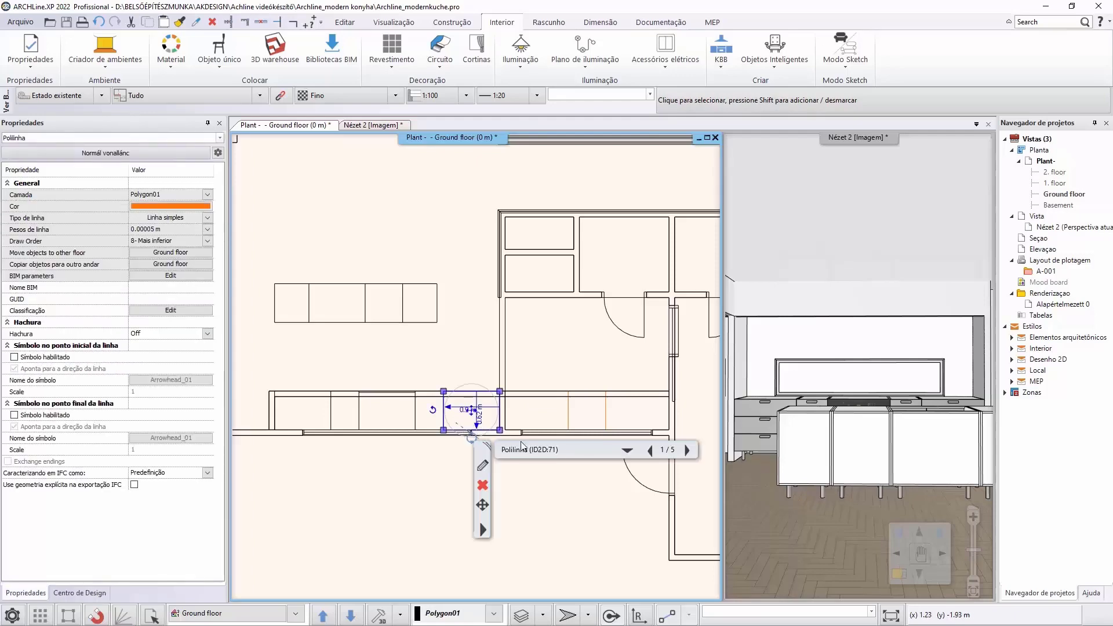
click(650, 449)
right_click(441, 431)
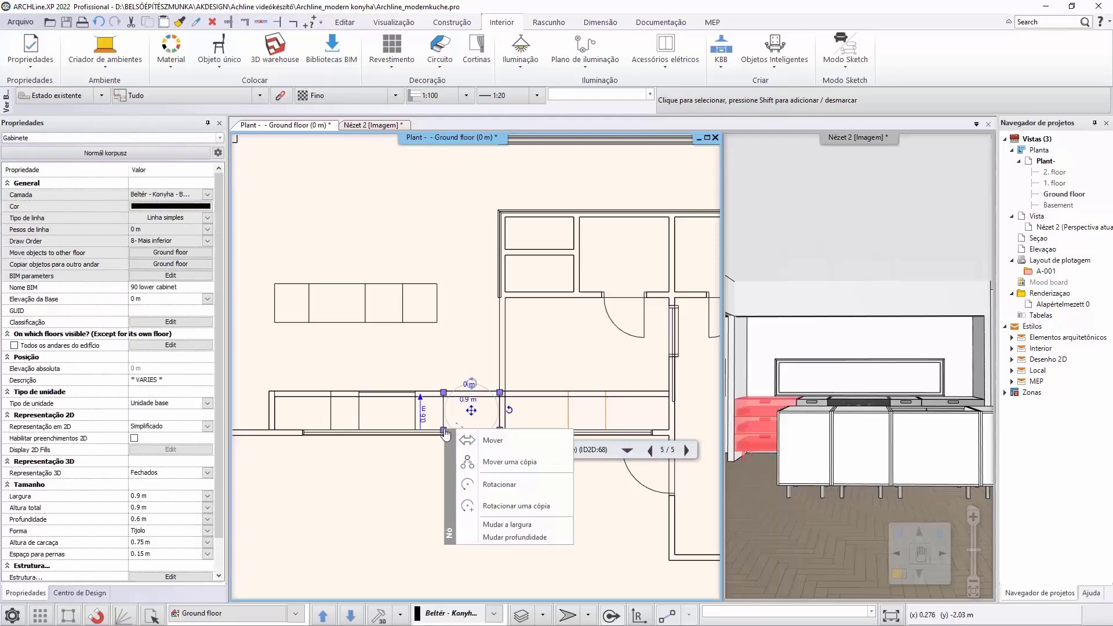
click(481, 460)
scroll(506, 428, up, 3)
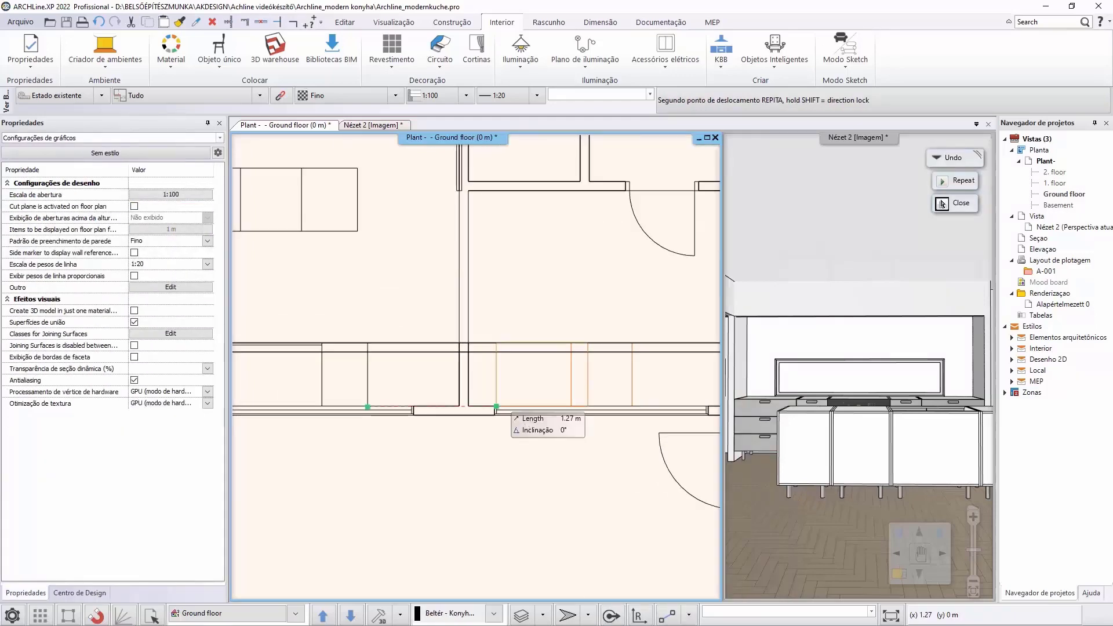
click(468, 405)
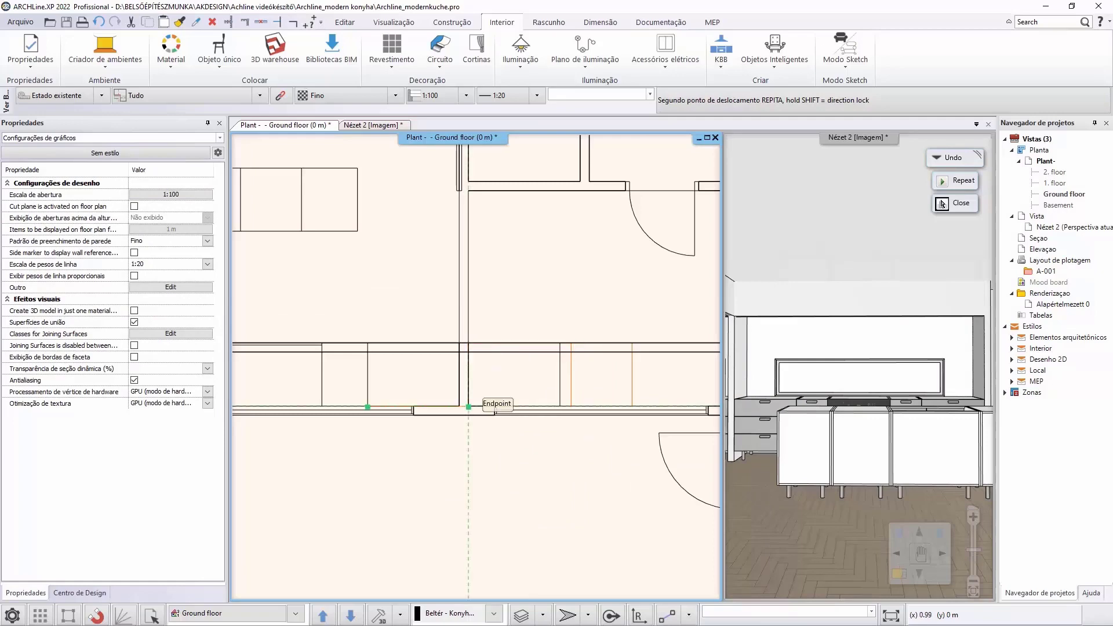
click(941, 204)
Step: Set the width of the copied cabinet in the adjoining room to 1.01 m
click(552, 387)
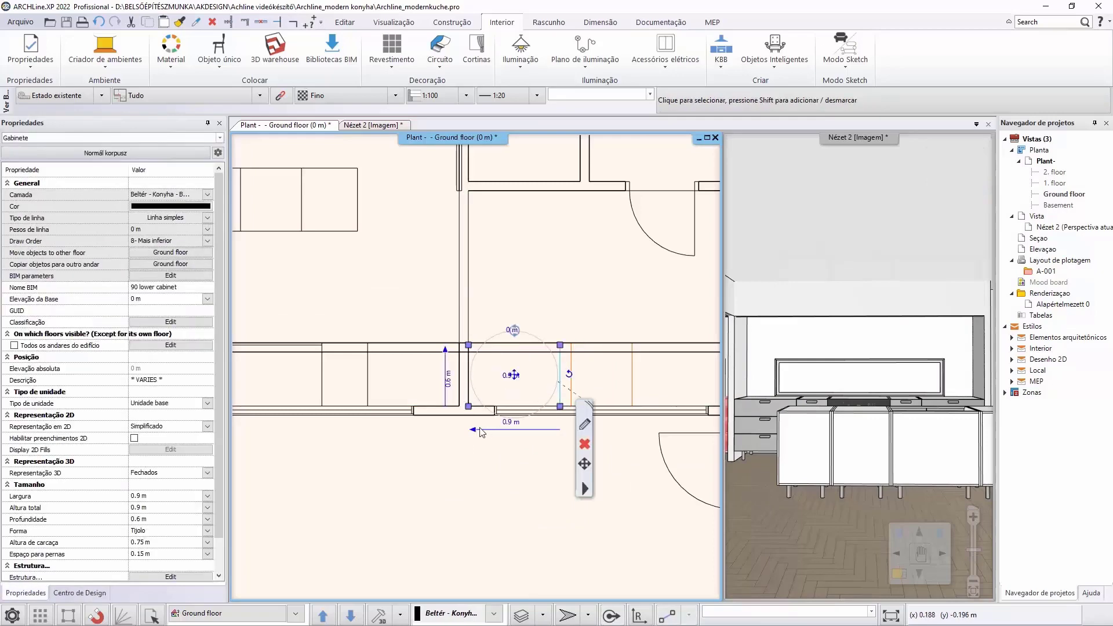
click(512, 422)
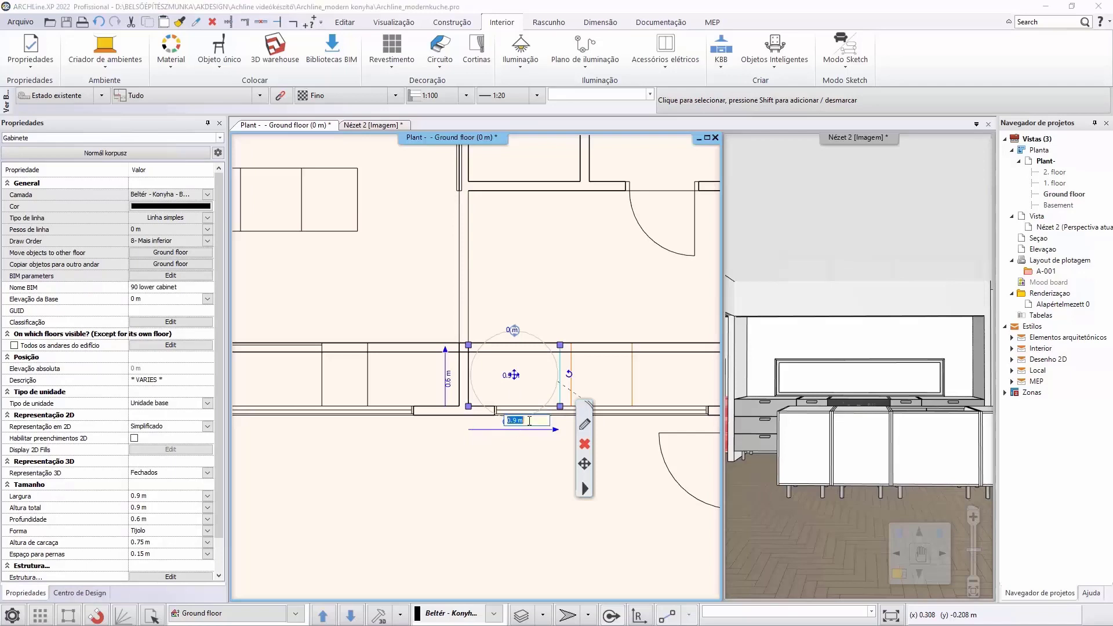
text(1.01)
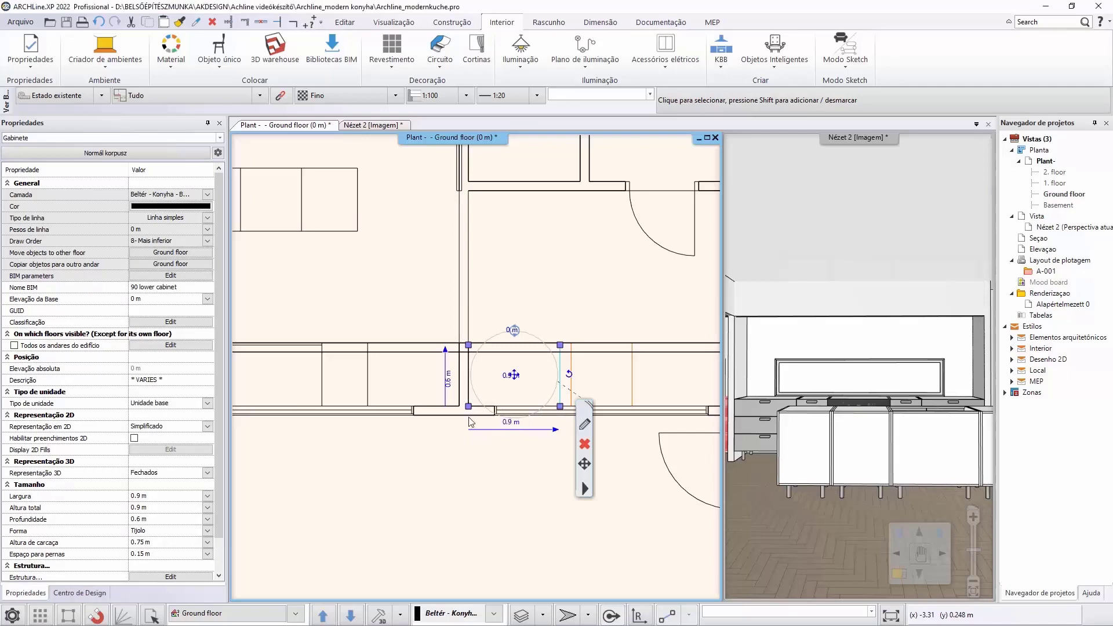
key(Return)
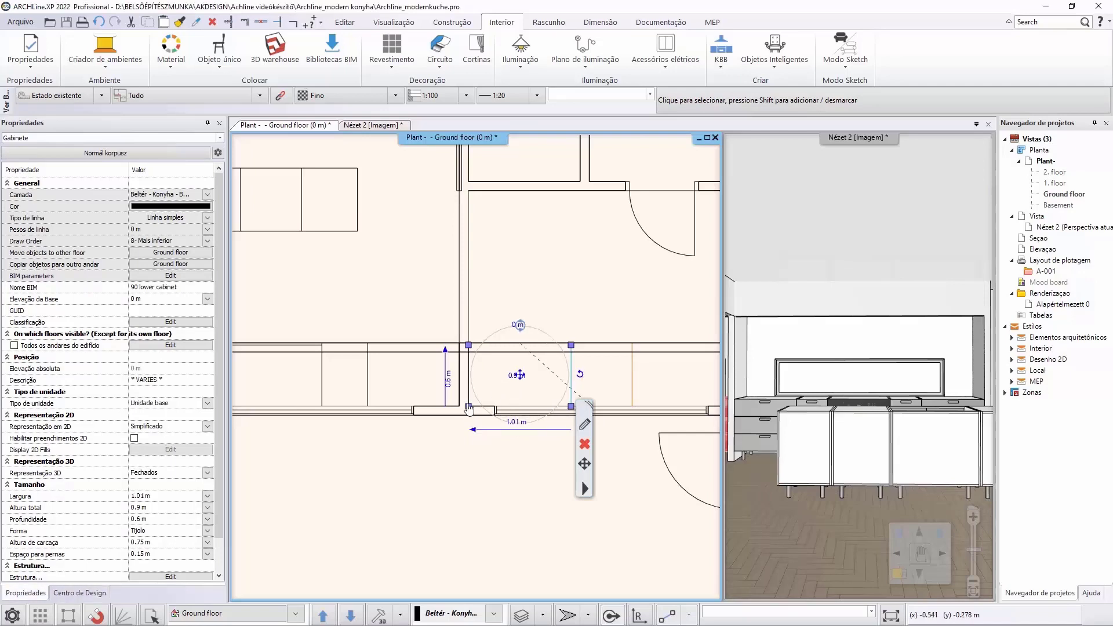
Step: Copy the 1.01 m cabinet 1.61 m along the wall to the adjoining room's opposite corner
middle_drag(552, 407, 503, 390)
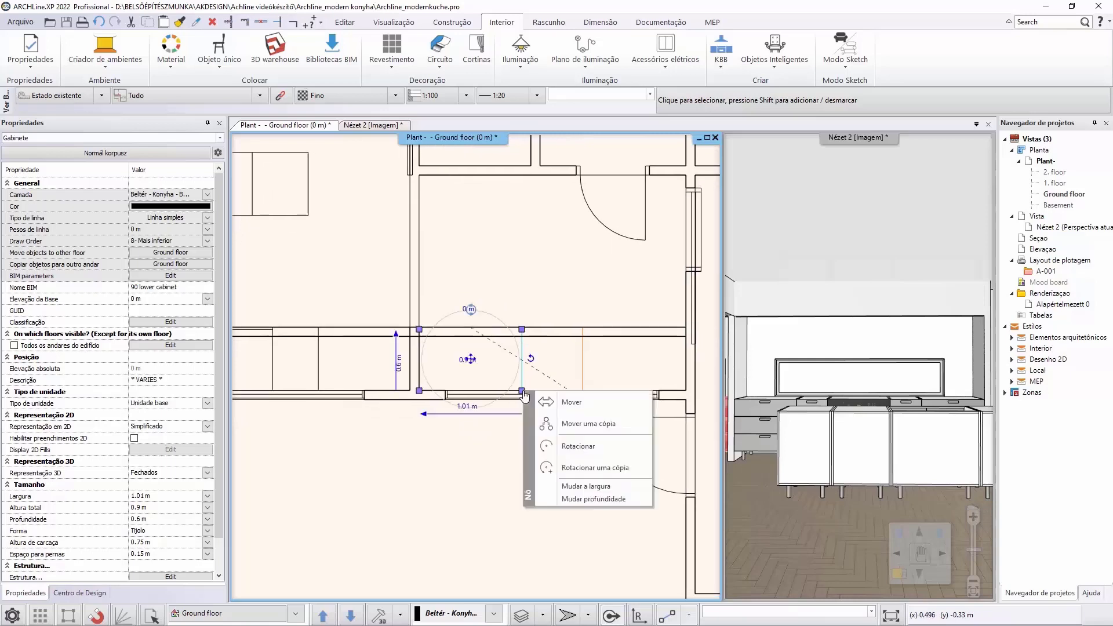
click(522, 390)
click(565, 424)
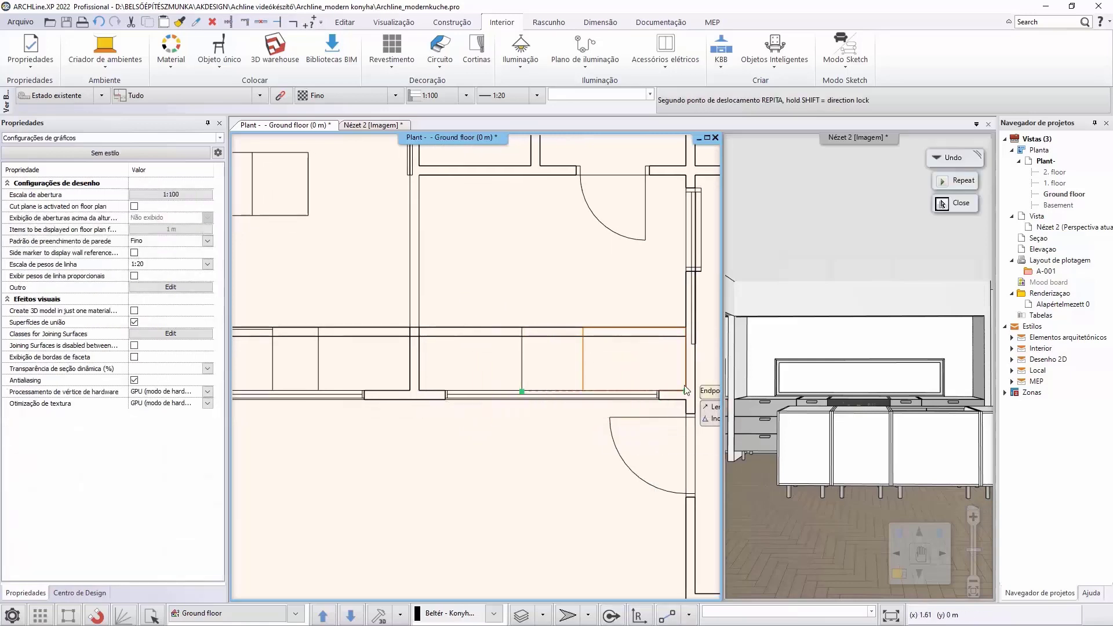
key(Escape)
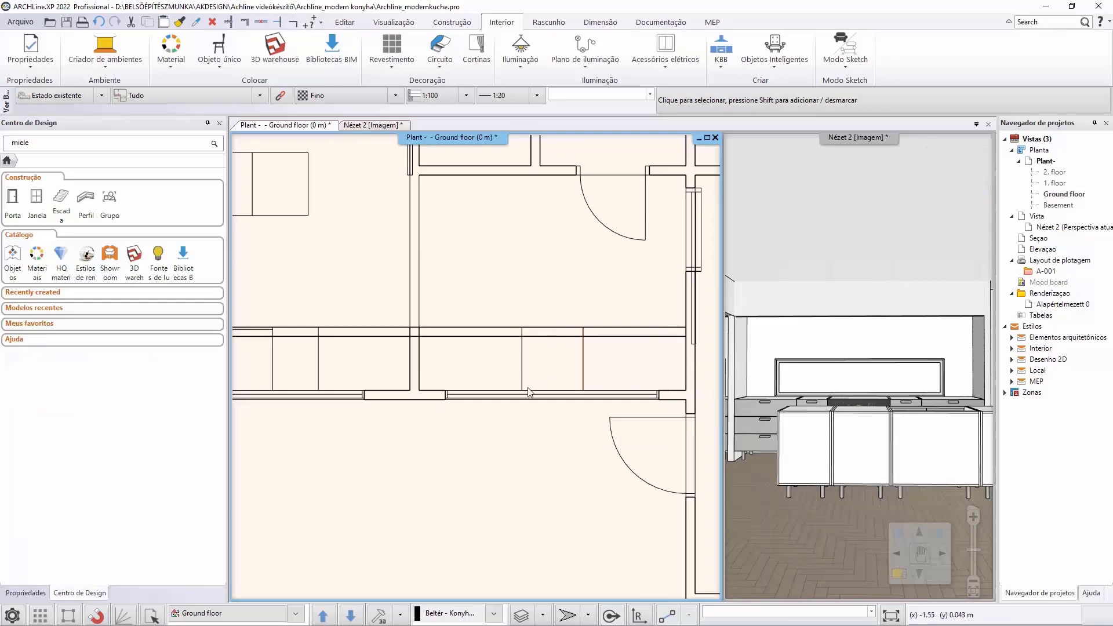
Step: Copy the opposite corner's 1.01 m cabinet back along the wall so that it starts at the first cabinet's edge
middle_drag(493, 386, 511, 395)
click(600, 367)
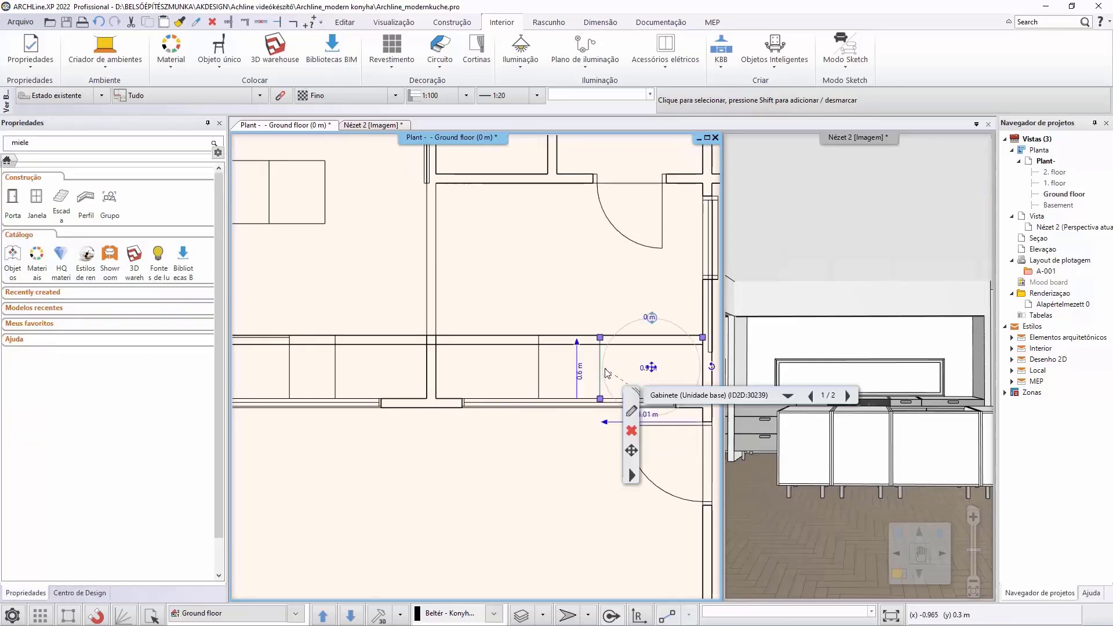
click(600, 399)
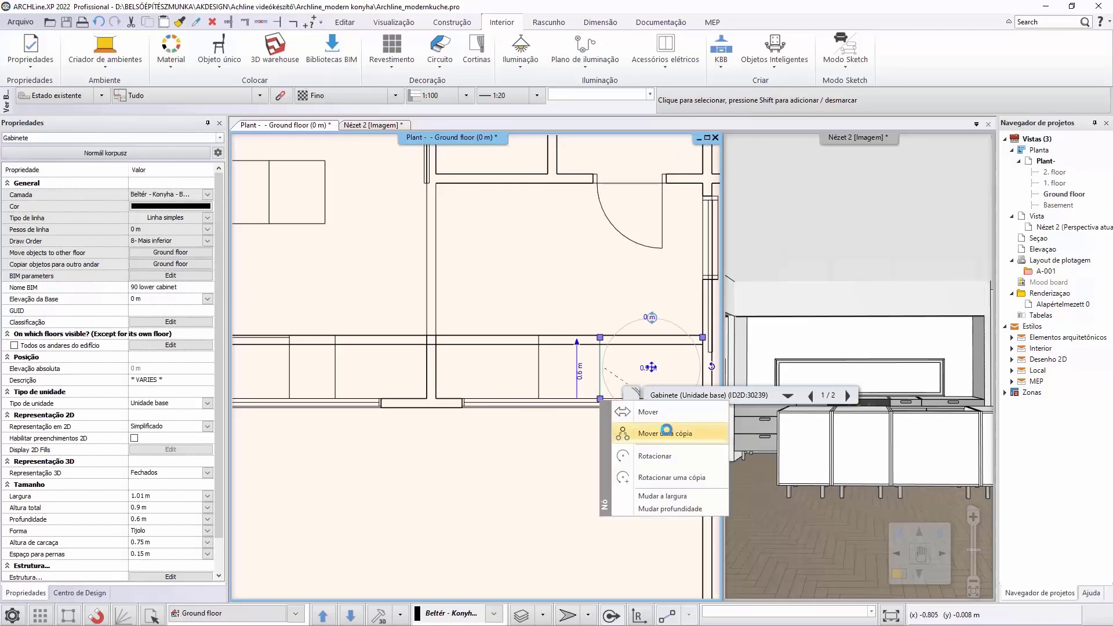
click(574, 432)
click(538, 399)
key(Escape)
Step: Set the middle cabinet's width to 0.6 m to fit between the two 1.01 m cabinets
click(637, 381)
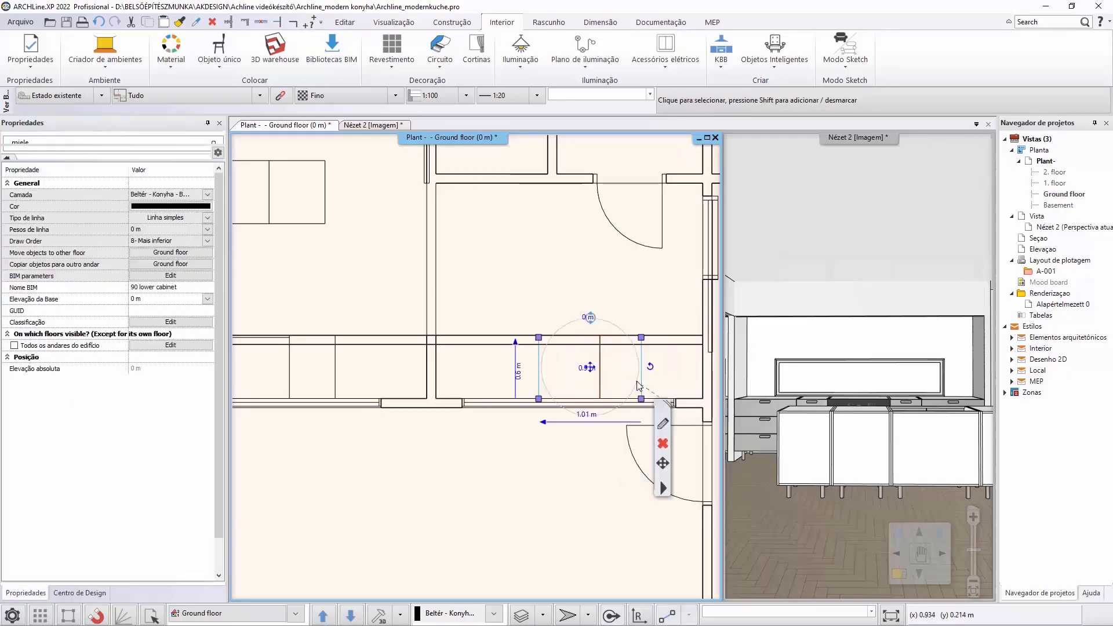
click(588, 414)
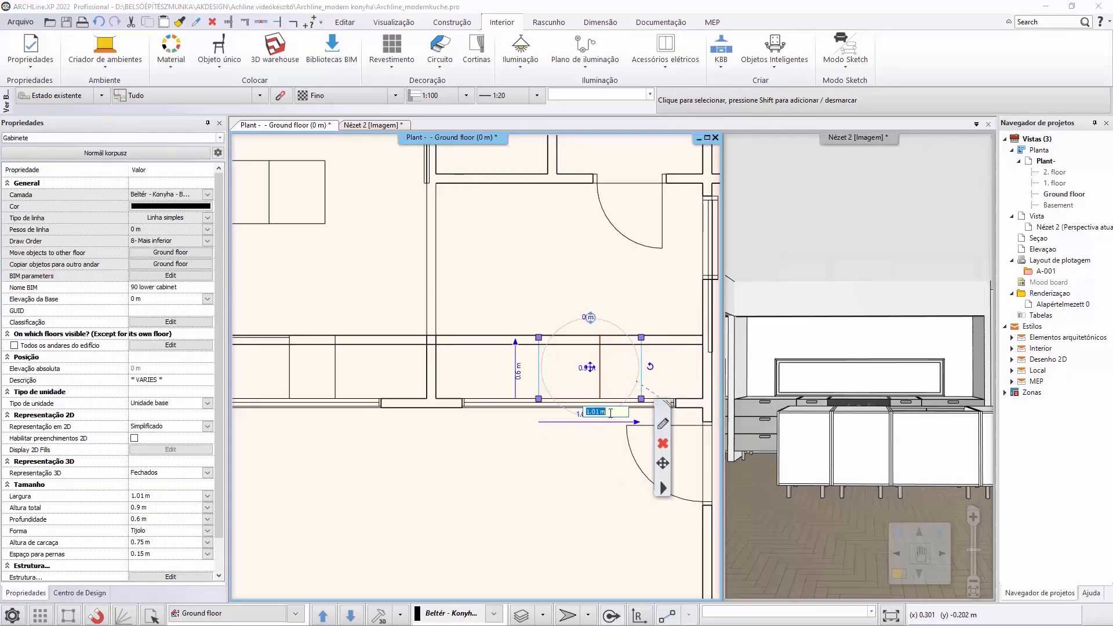
text(0.6)
key(Return)
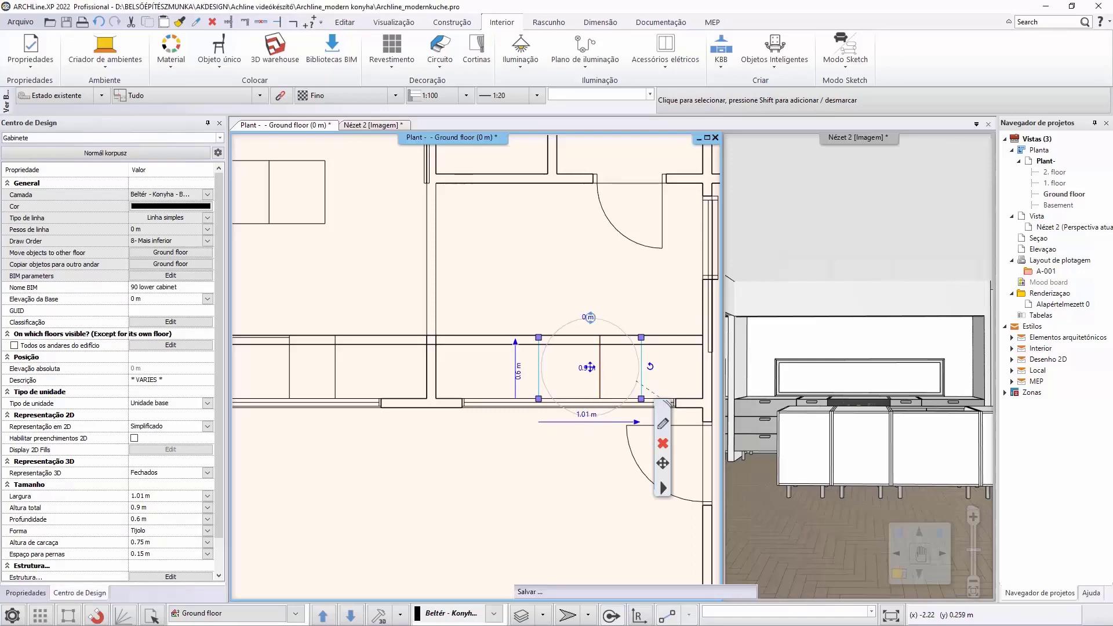
click(609, 456)
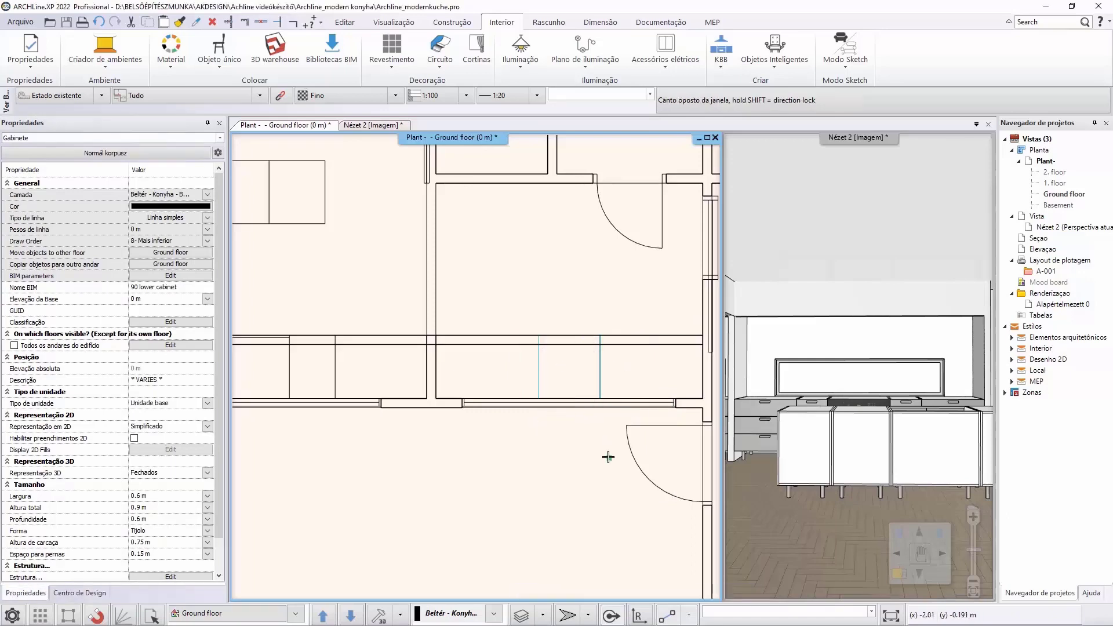
Step: Replace the drawers of the 0.6 m middle cabinet in the adjoining room with a full-overlay single door opening on the left
click(598, 378)
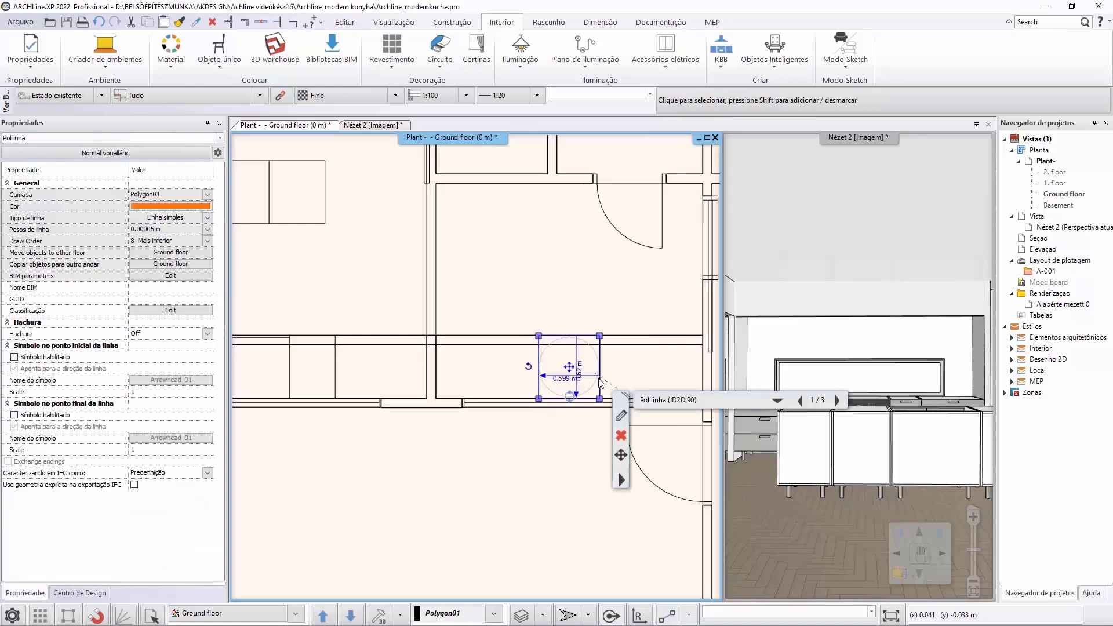
click(805, 400)
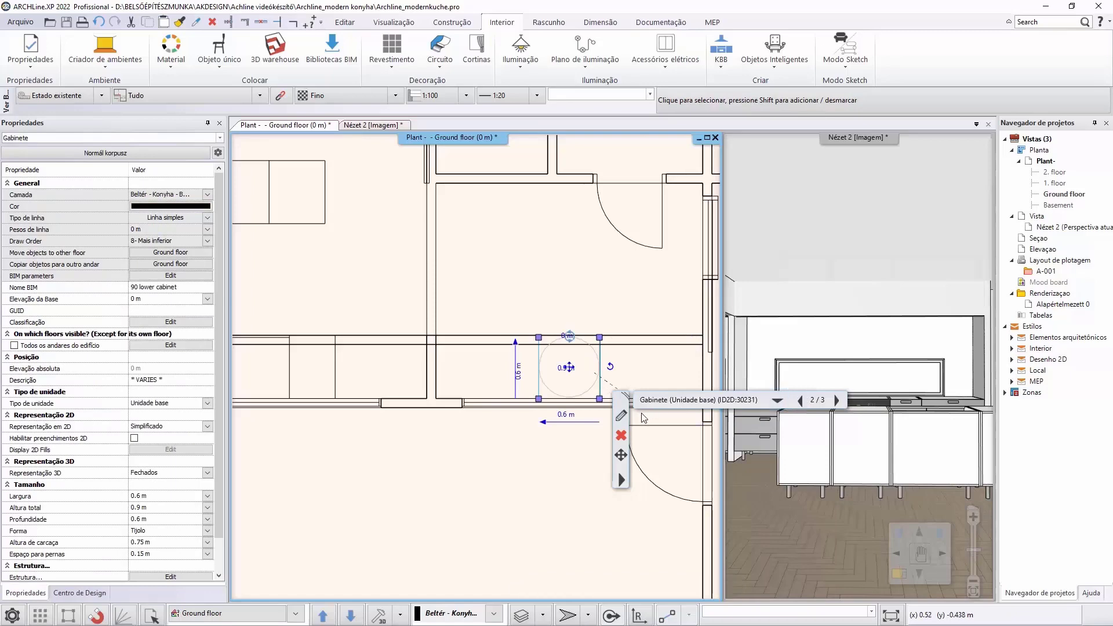
click(621, 417)
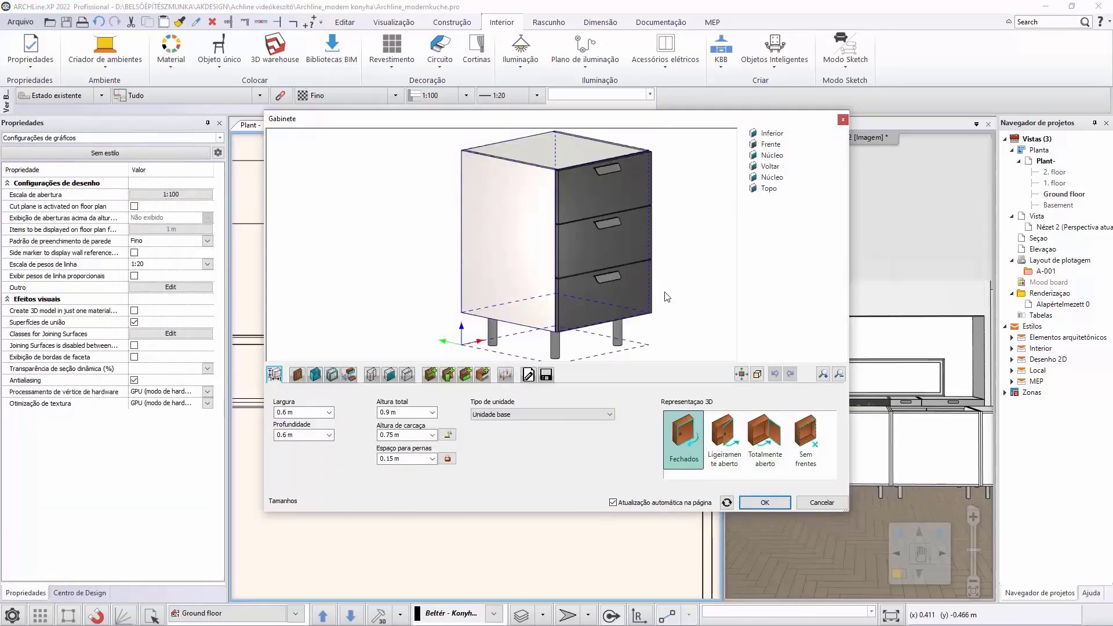
click(464, 376)
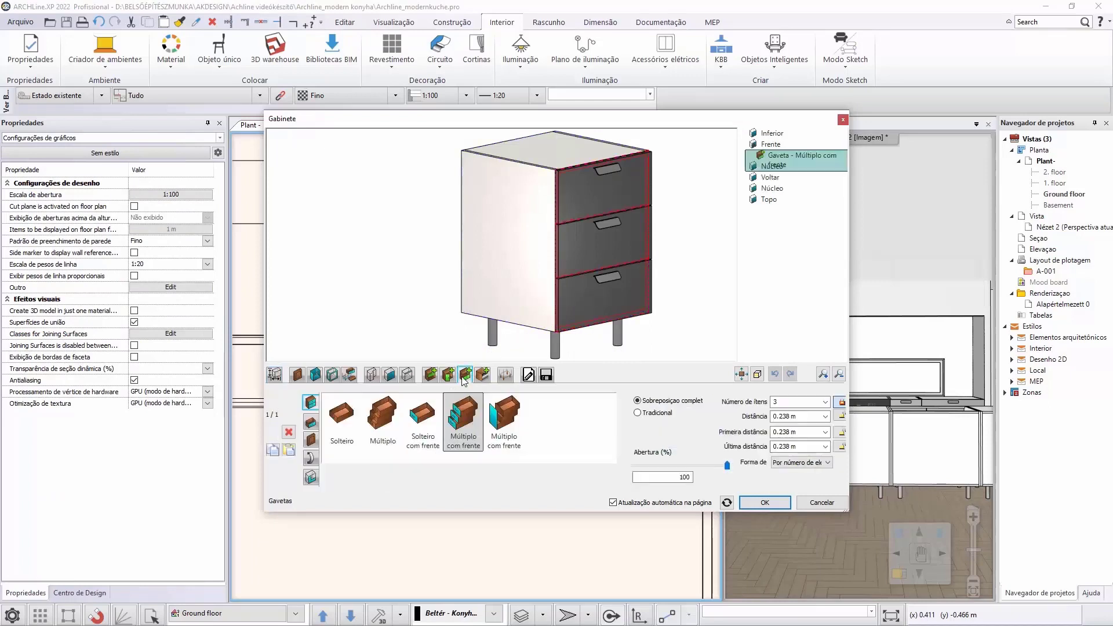
click(288, 433)
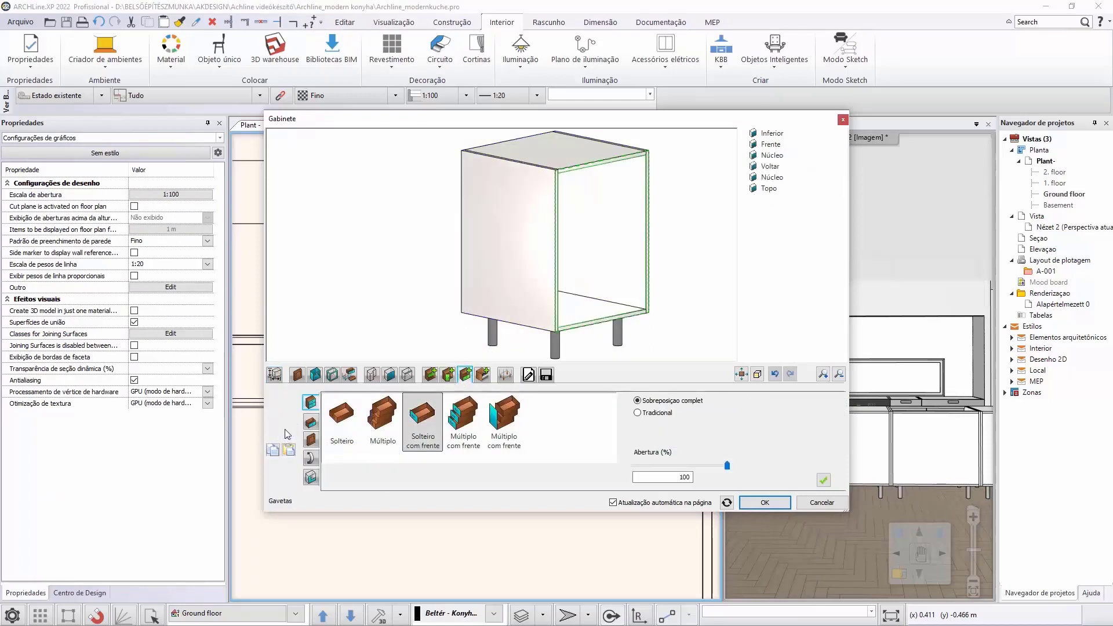
click(449, 377)
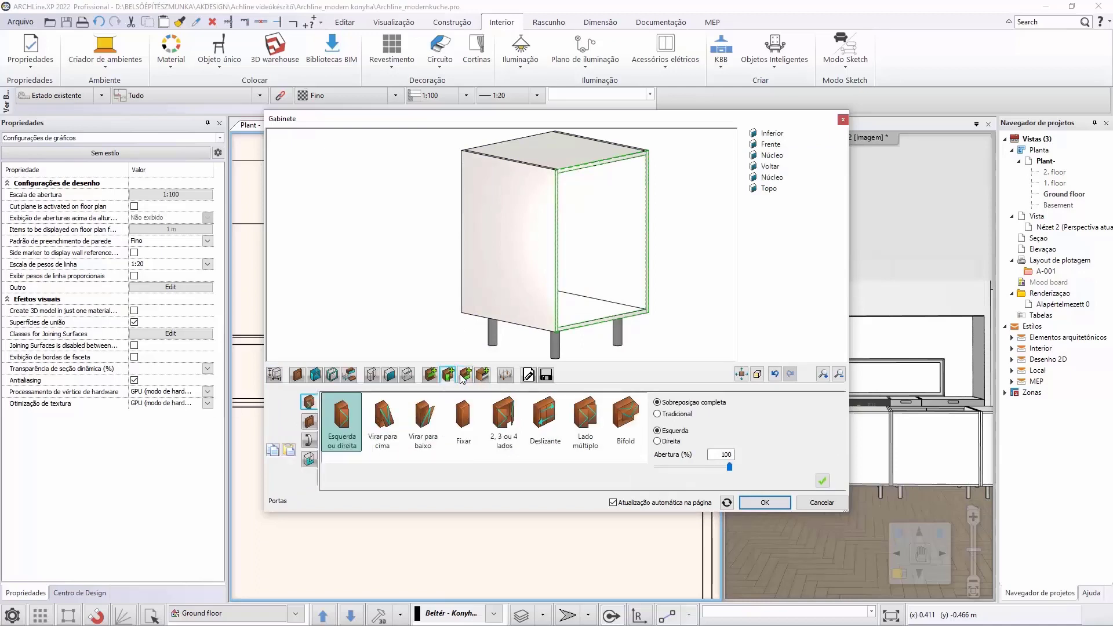
click(822, 481)
Step: Detach the cabinet's upper panels from the side panel properties and assign the Sink Corpus Pan panel to the top
drag(699, 341, 640, 313)
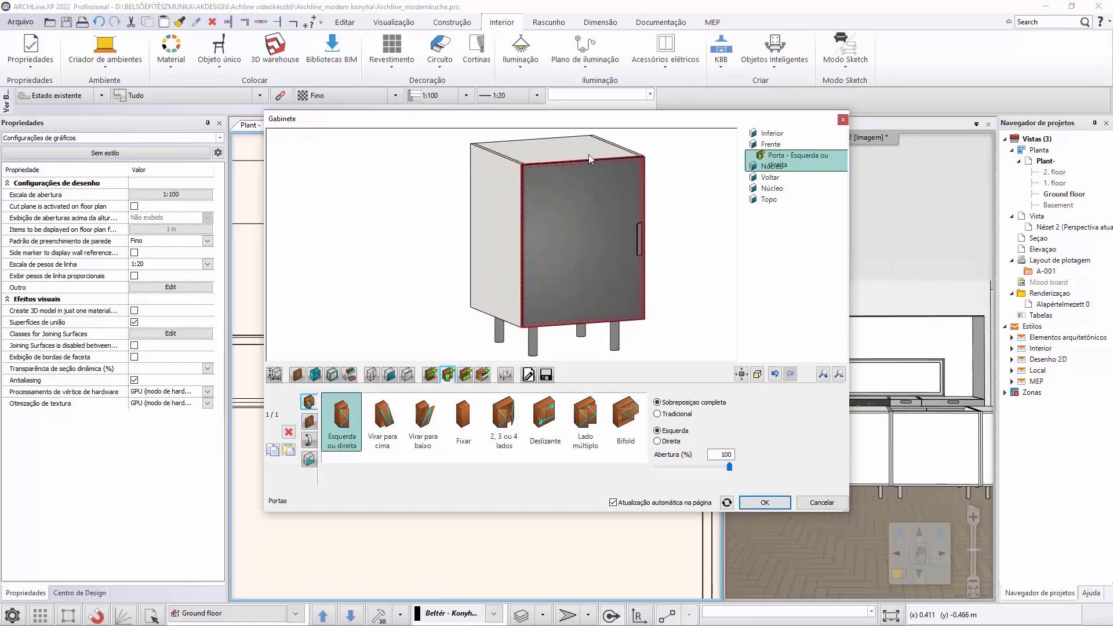
click(316, 375)
click(274, 416)
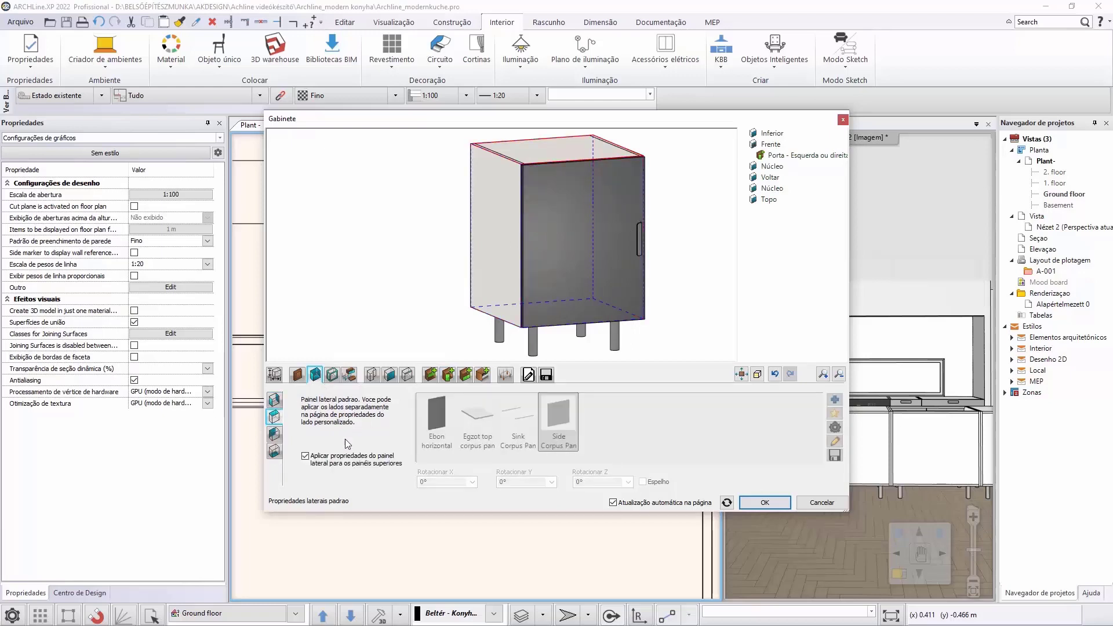
click(306, 456)
click(510, 422)
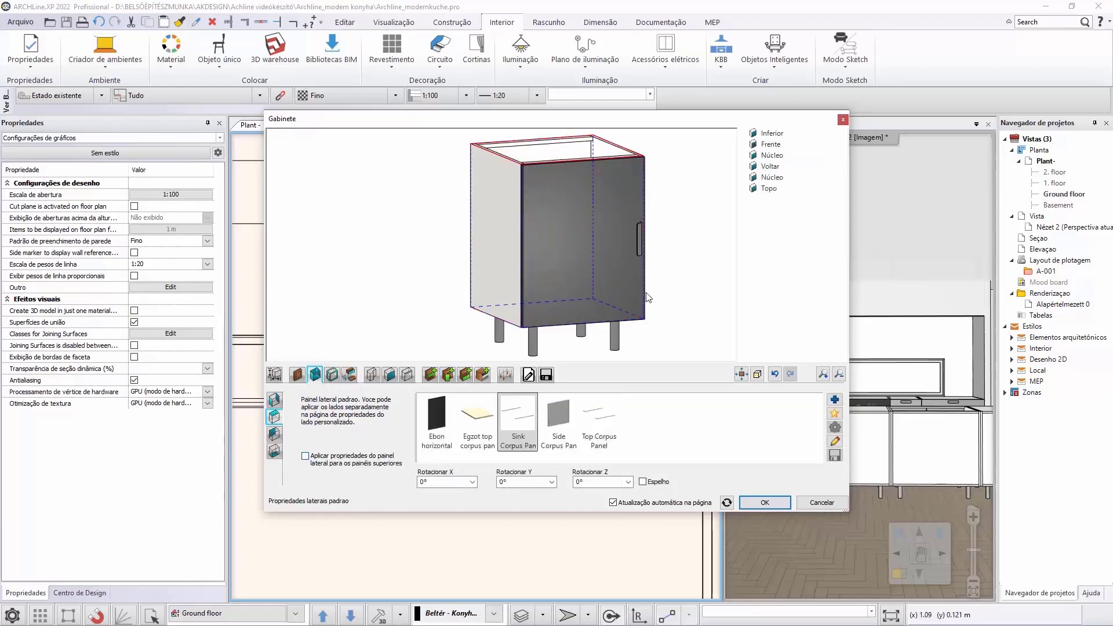
Step: Save the sink cabinet as a new library item with a name starting with 60, and apply the edits to the model
click(546, 374)
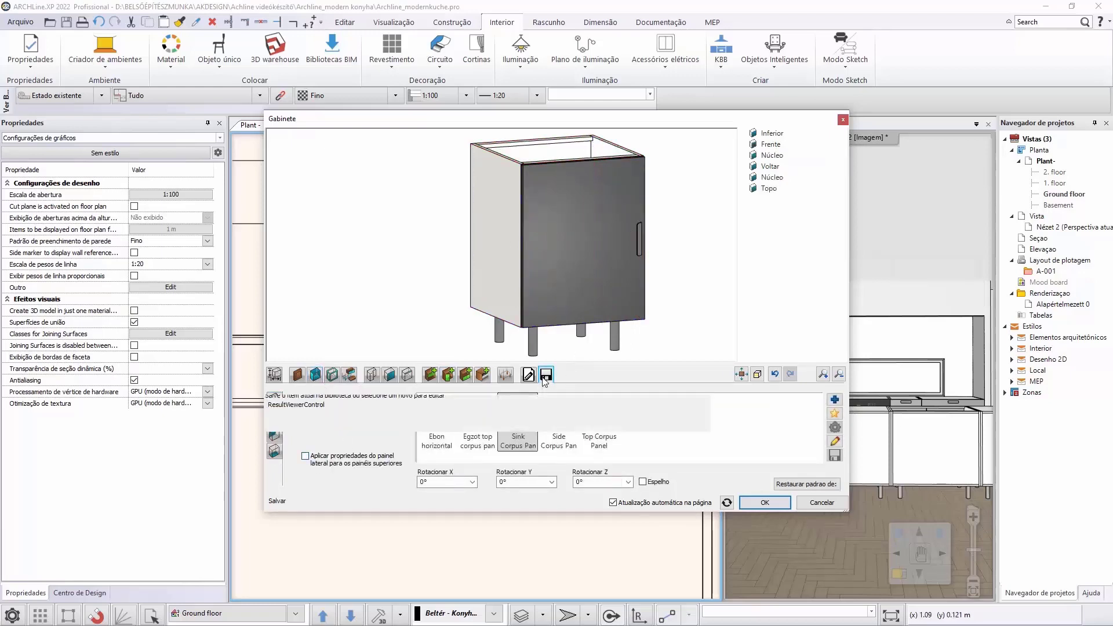
click(792, 427)
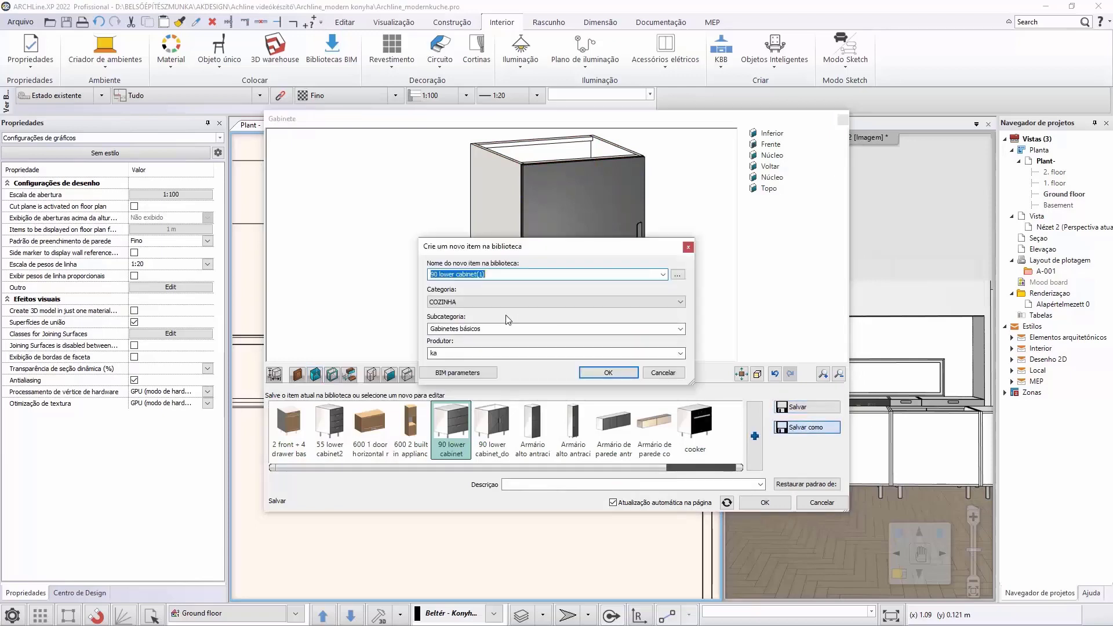
click(433, 274)
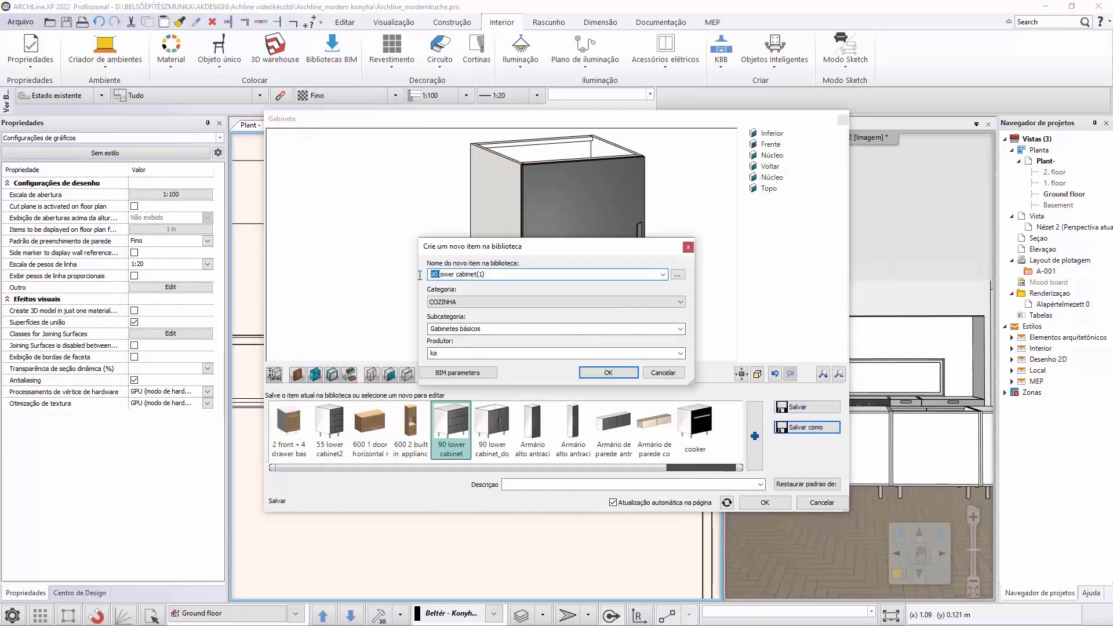
key(BackSpace)
text(60)
click(608, 372)
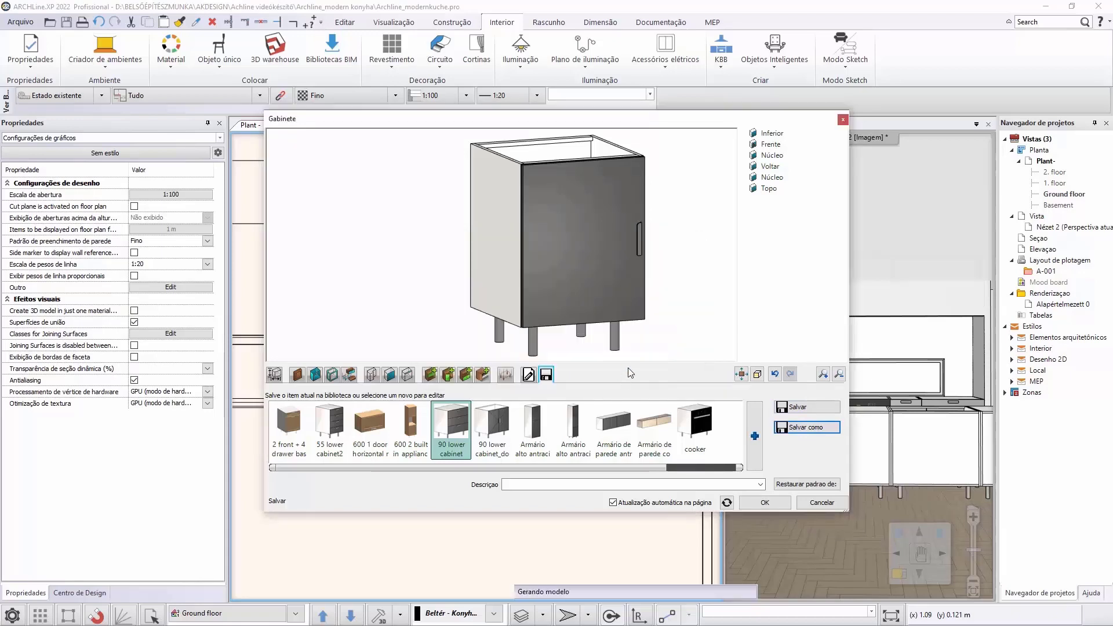
click(764, 502)
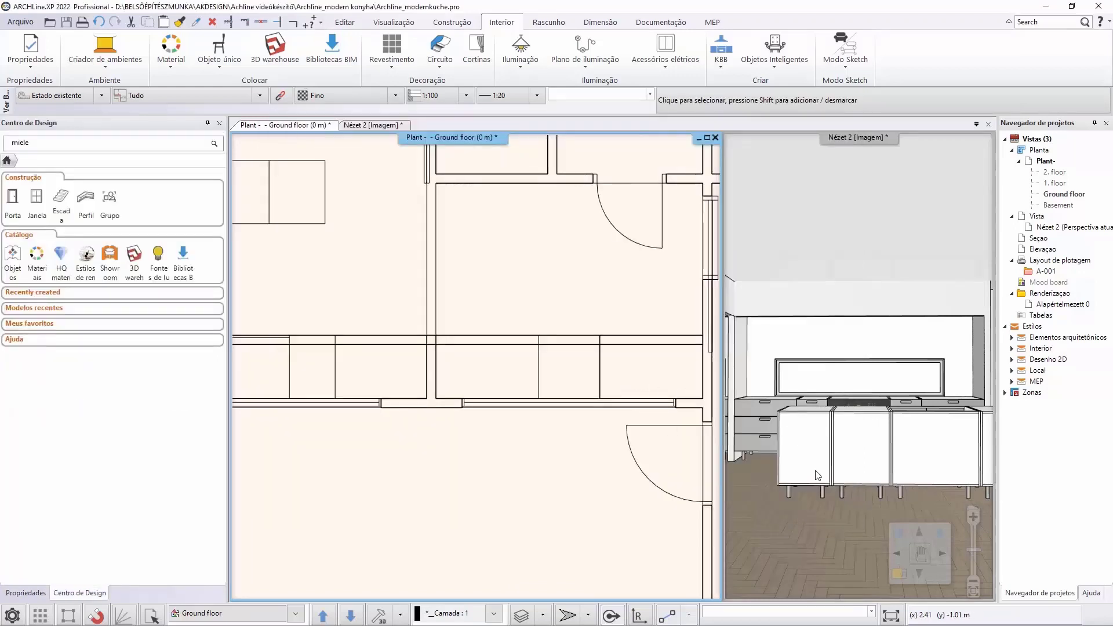
Step: Examine the island and the cabinet rows from an angle in the 3D view, then return to the floor plan
click(899, 574)
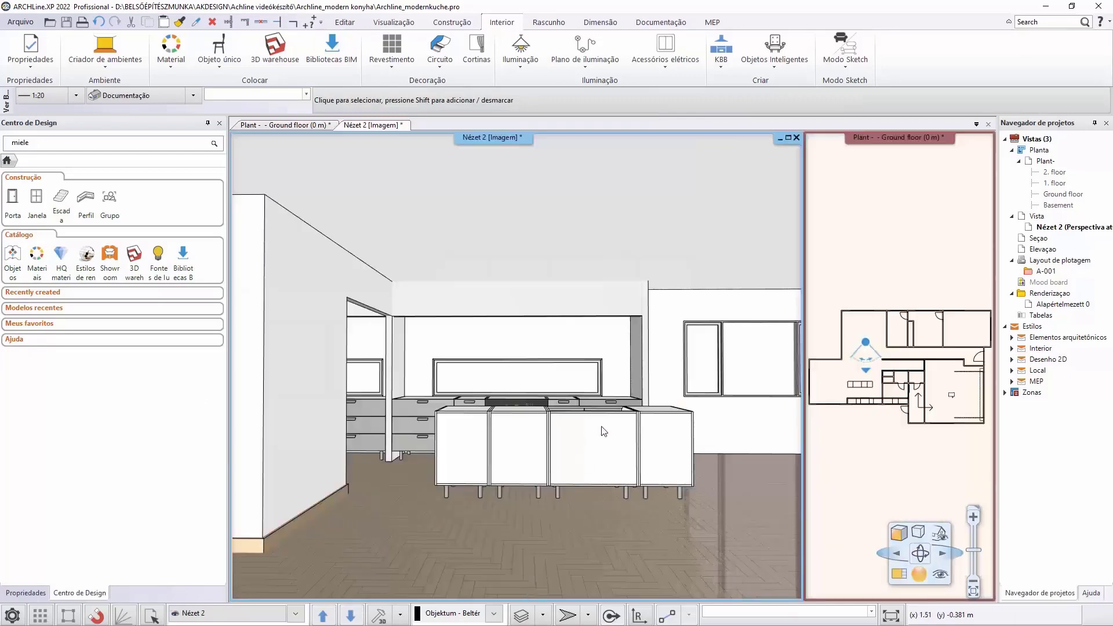
mouse_move(602, 431)
middle_down()
mouse_move(553, 428)
mouse_move(493, 447)
middle_up()
click(894, 447)
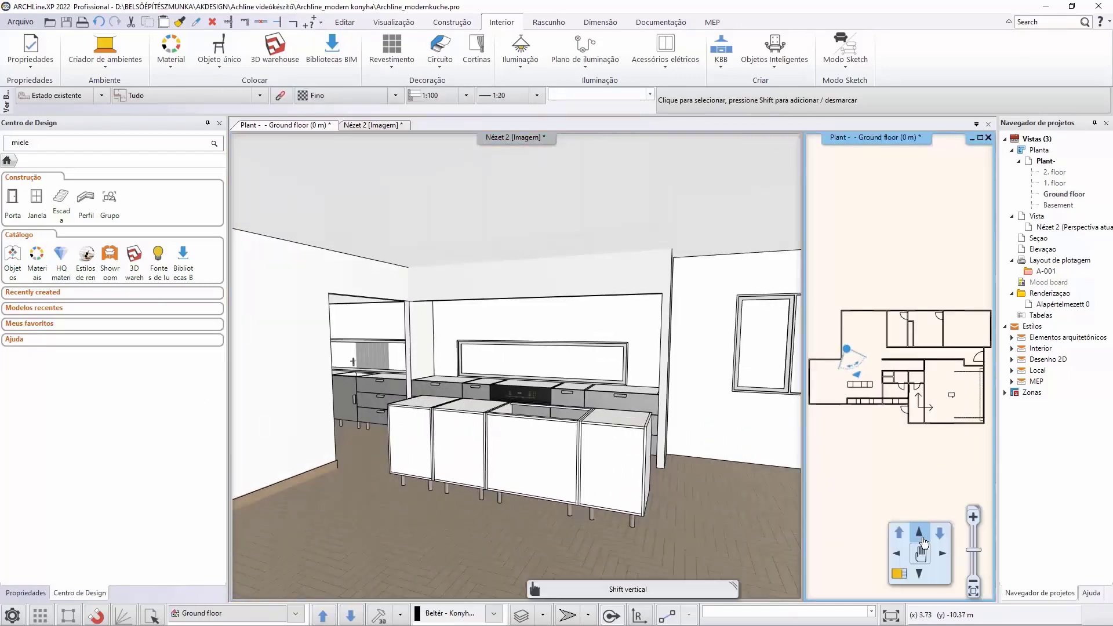
click(899, 574)
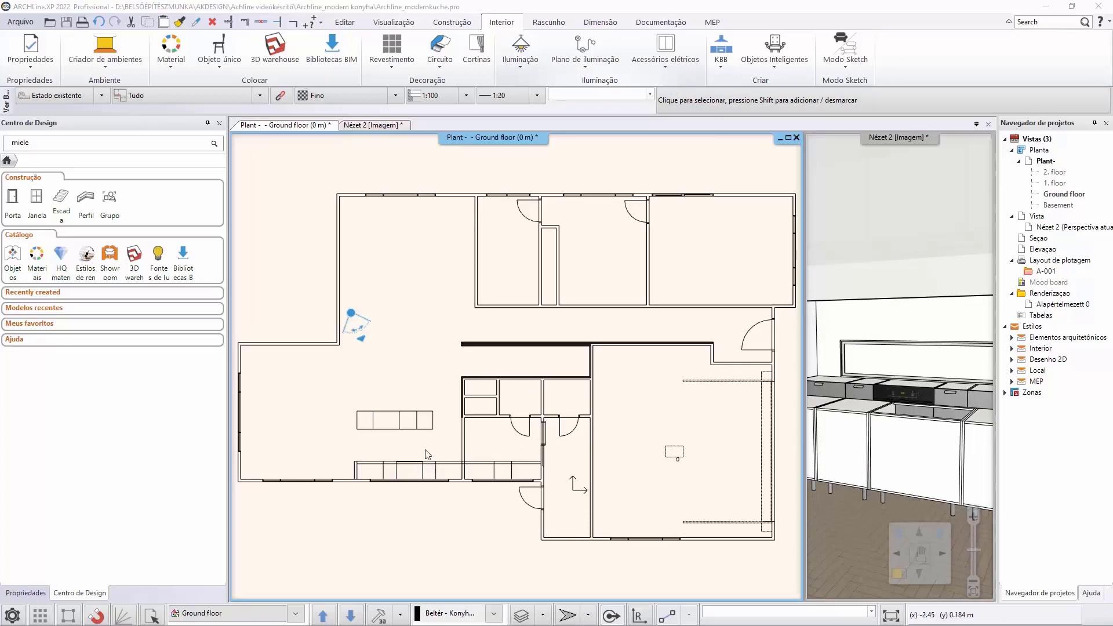
Step: Create a countertop by cabinets over the five base cabinets along the kitchen's window wall
click(721, 68)
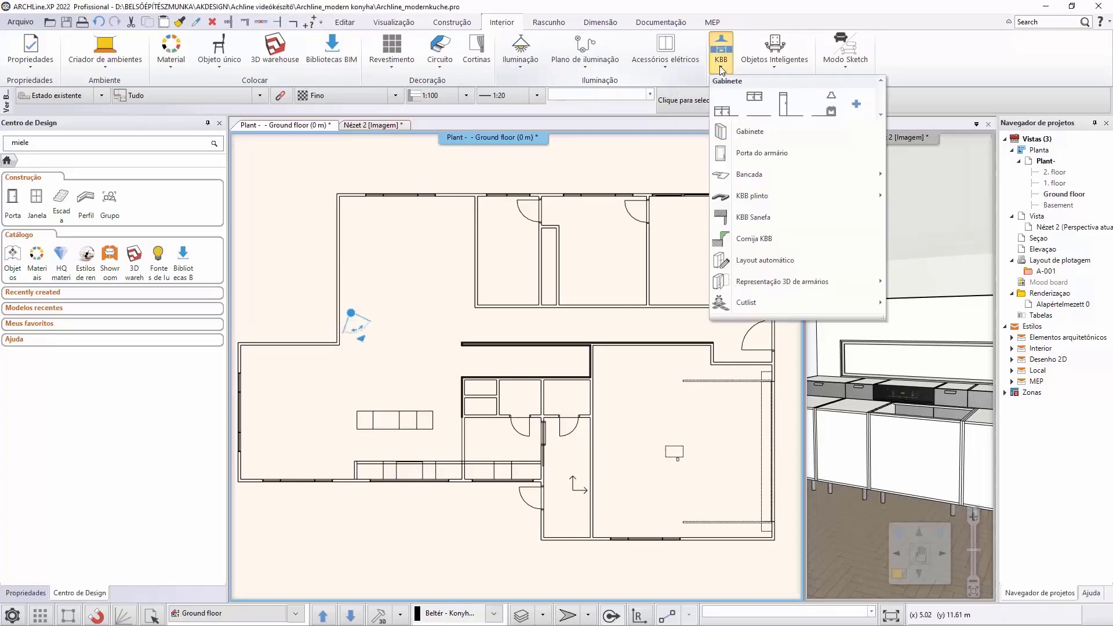
mouse_move(769, 182)
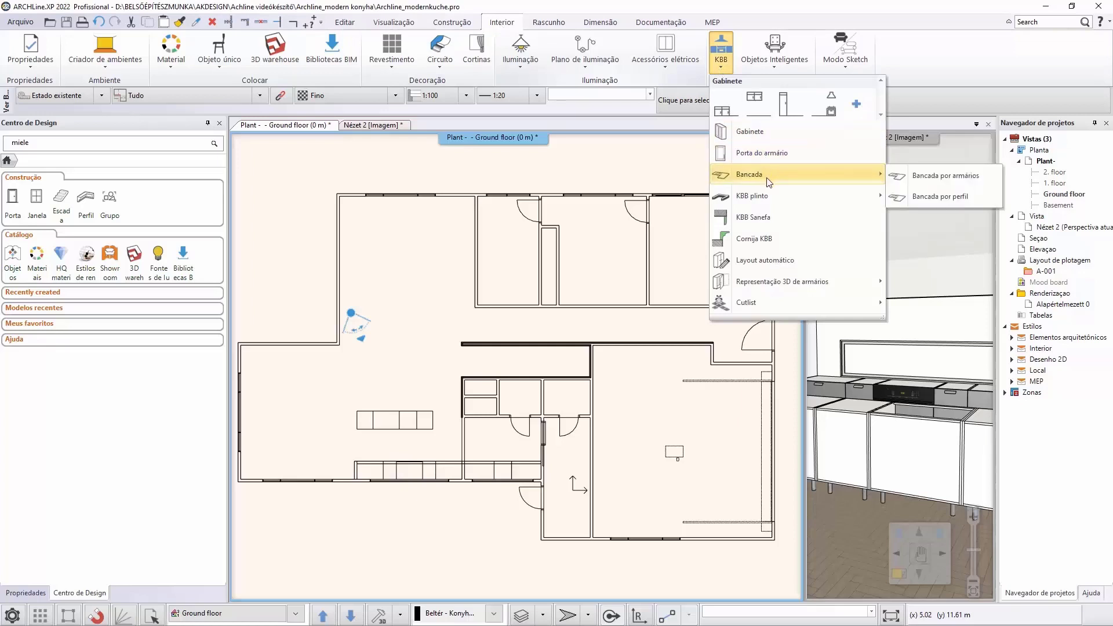
click(927, 175)
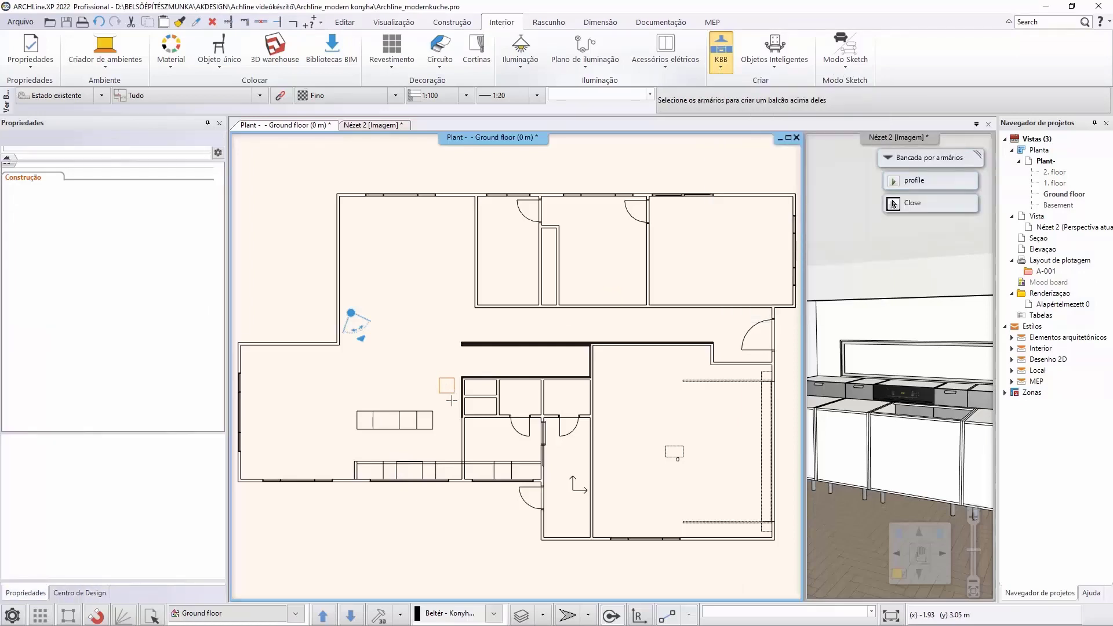
scroll(449, 447, up, 3)
scroll(509, 454, up, 3)
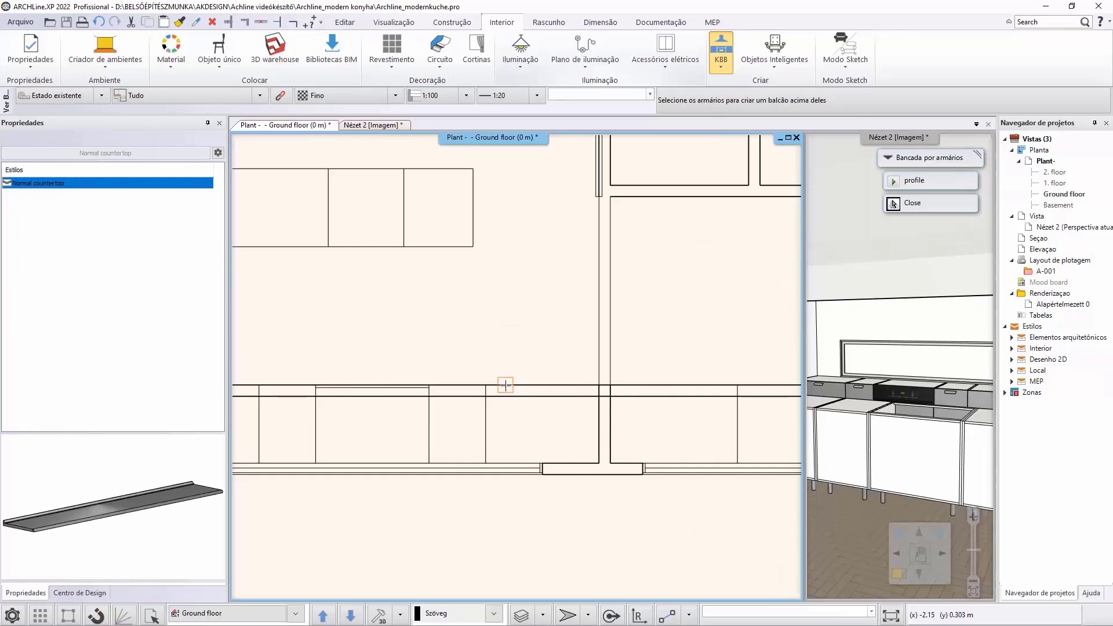
click(505, 387)
click(457, 386)
middle_drag(423, 388, 567, 380)
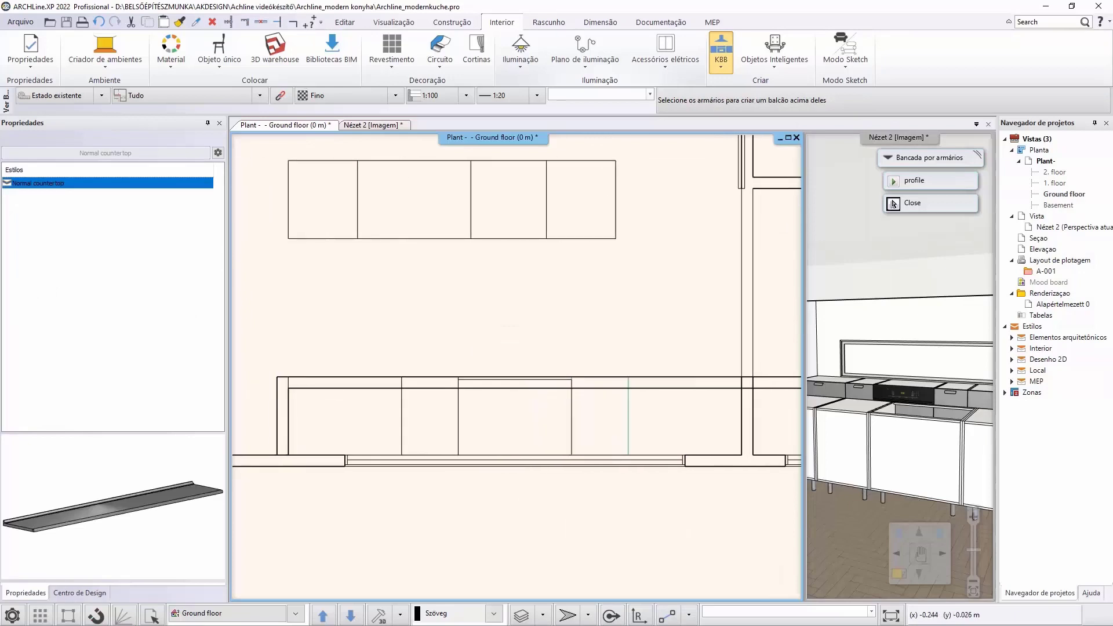
click(550, 380)
click(429, 378)
click(368, 379)
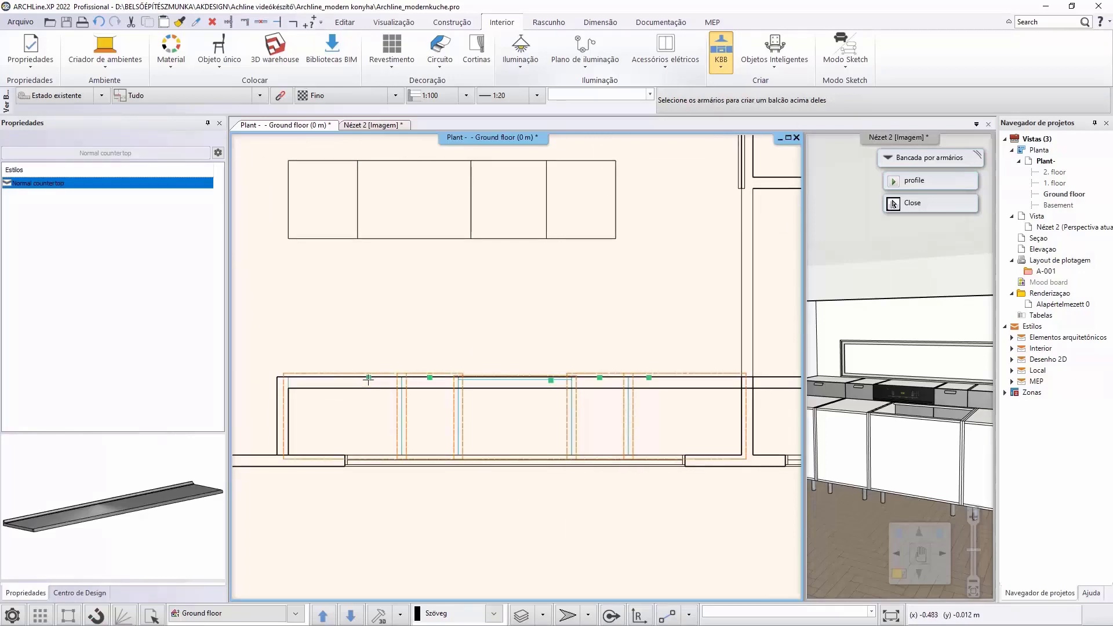
key(Return)
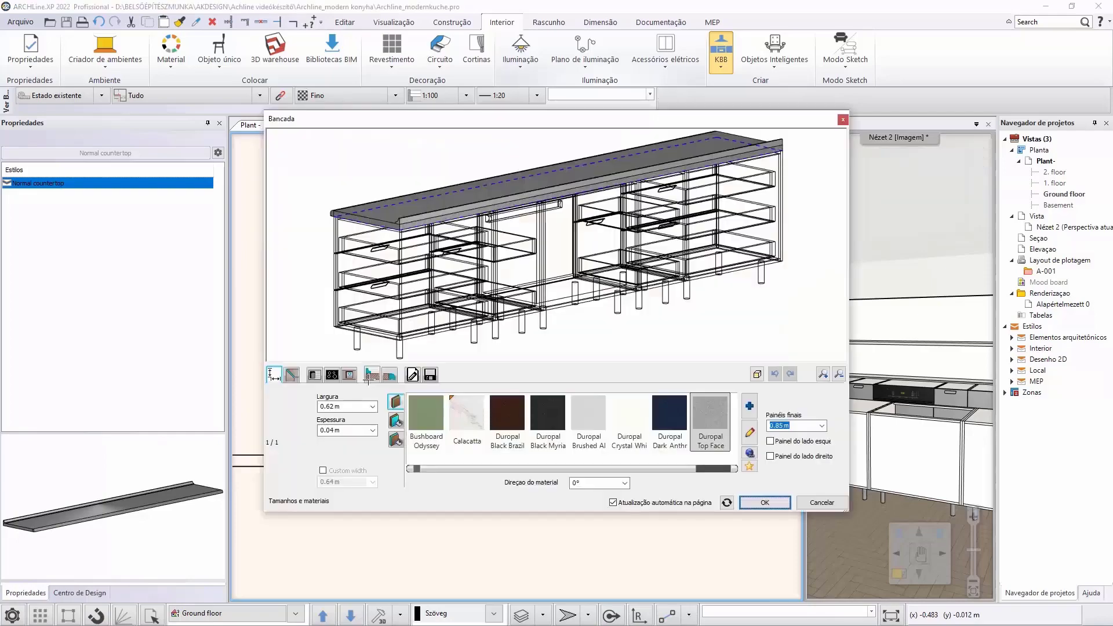
Step: Assign the Statuario_Venato material to the countertop
scroll(511, 258, down, 1)
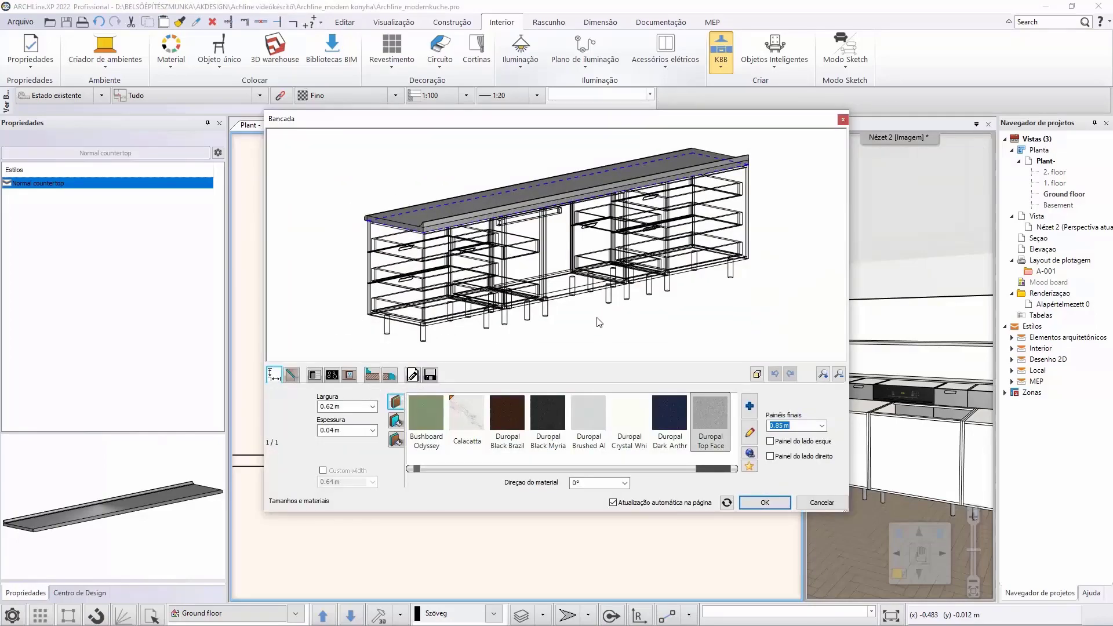
drag(597, 318, 745, 322)
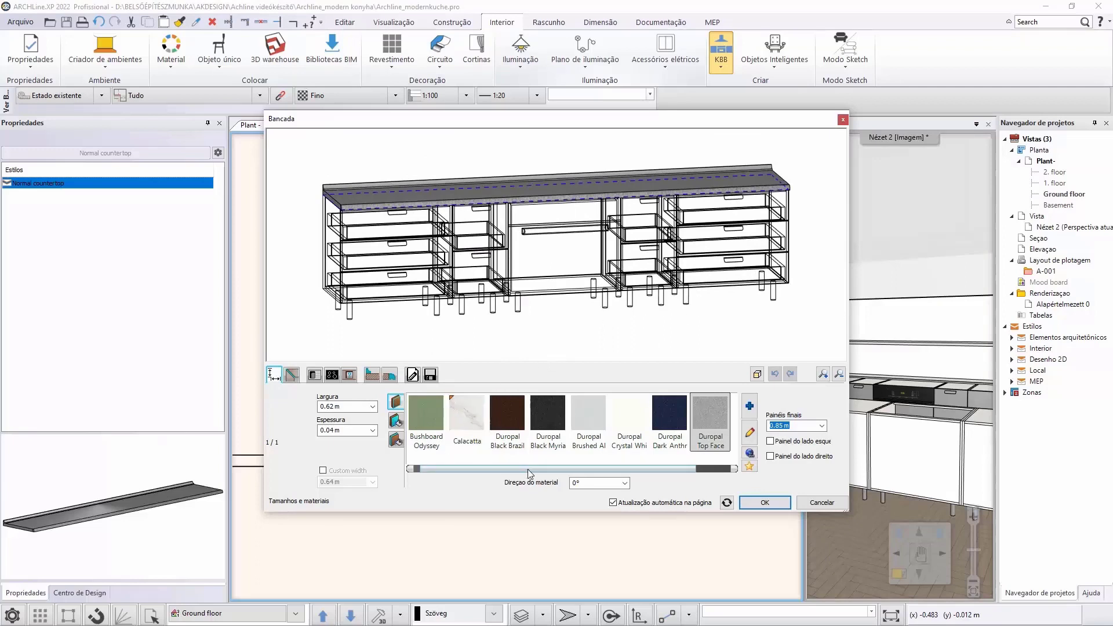
drag(528, 470, 566, 469)
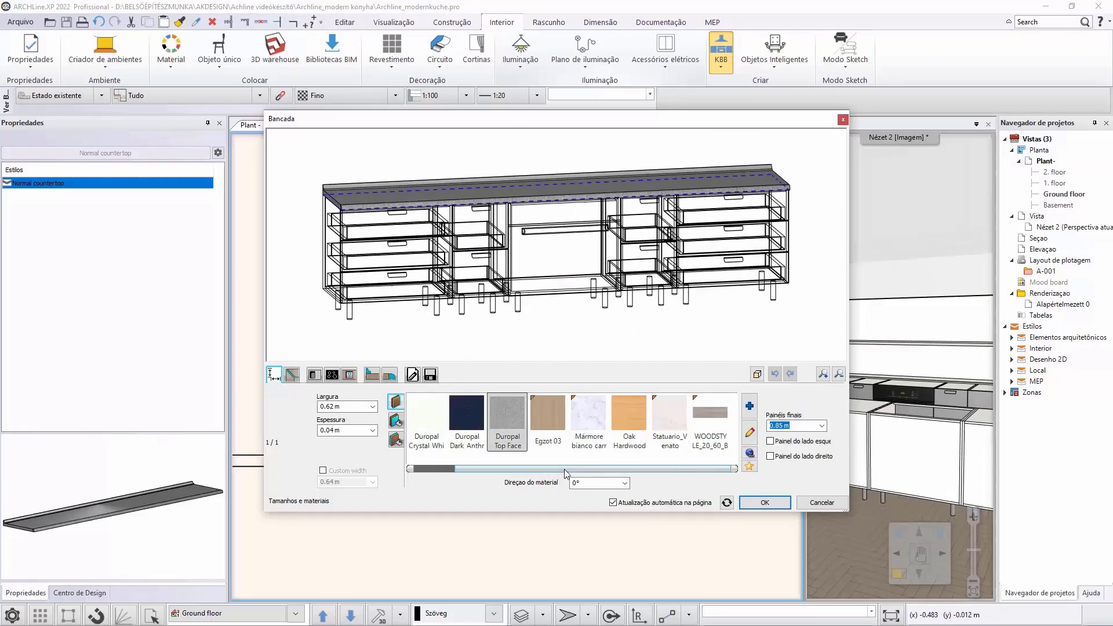
click(675, 413)
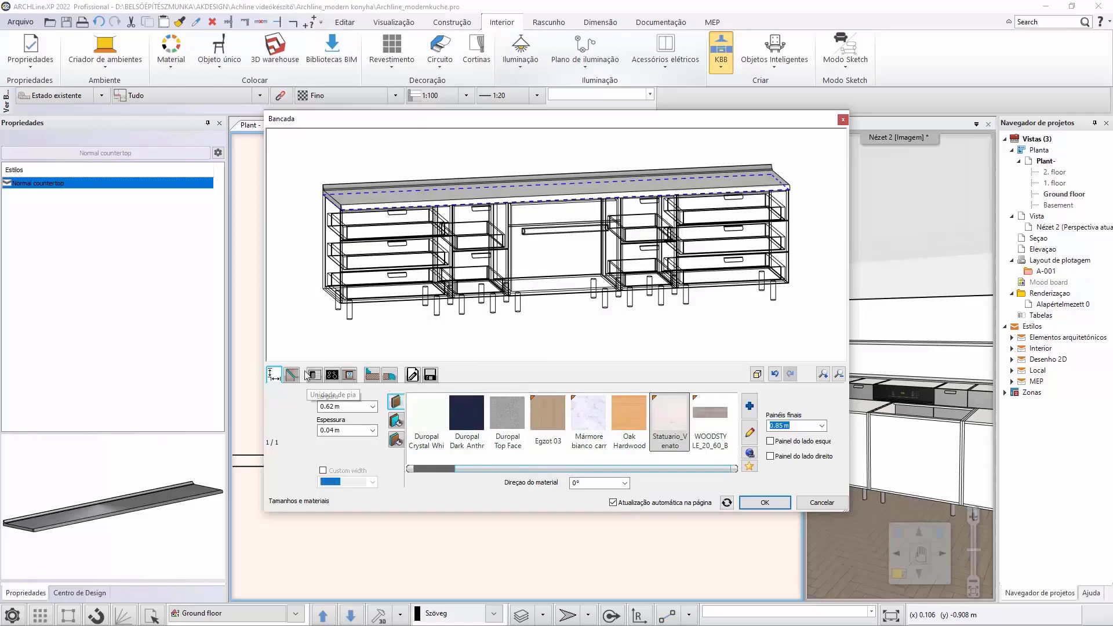
Step: Remove the wall strip from the countertop's back and the edge profile from its front
click(369, 377)
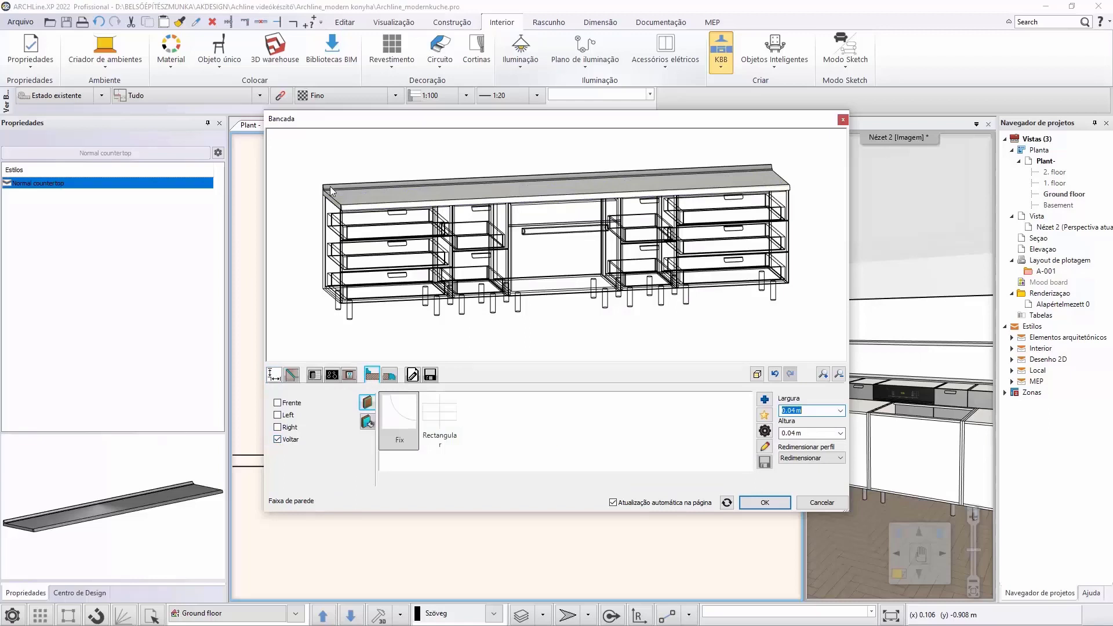
click(277, 439)
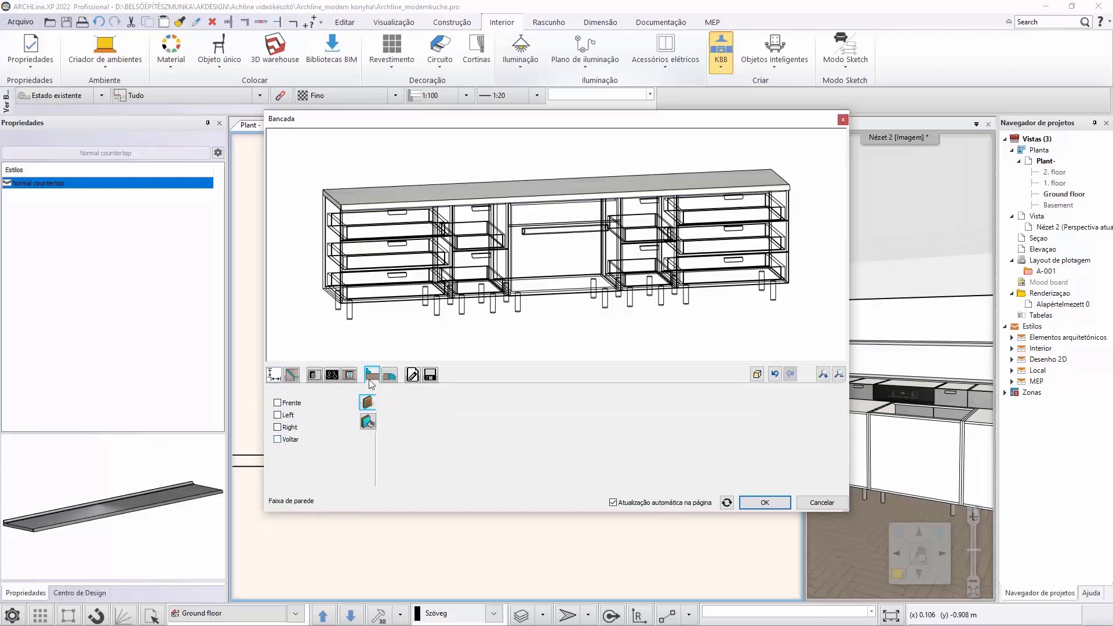
click(389, 376)
click(277, 403)
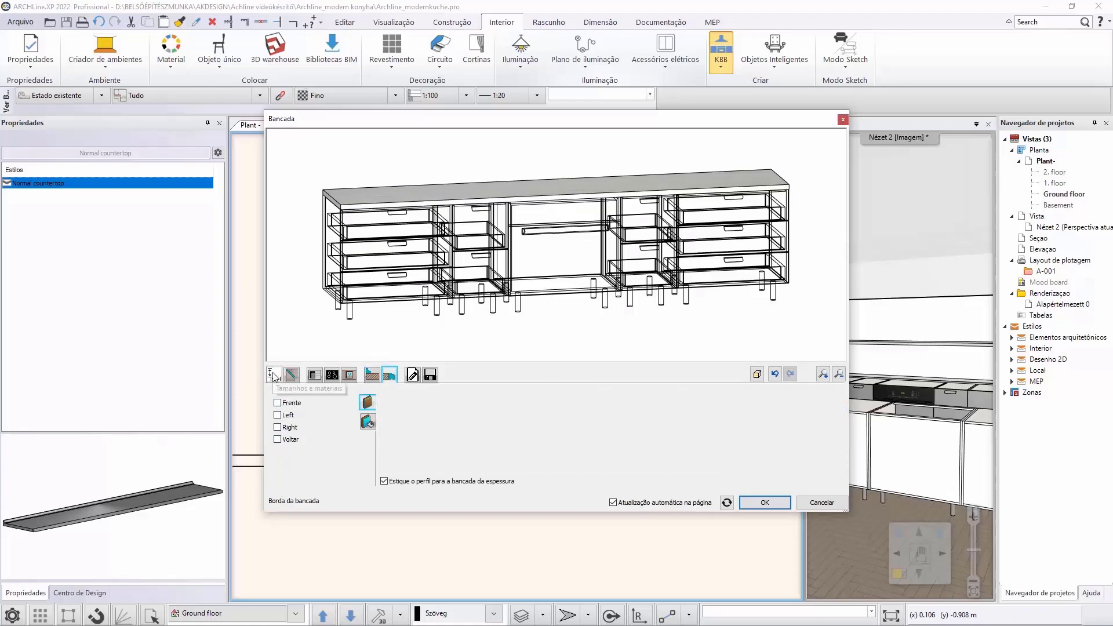
Step: Add the 580 mm induction hob to the countertop and set its lateral offset to 1.8 m, above the middle cabinet
click(331, 375)
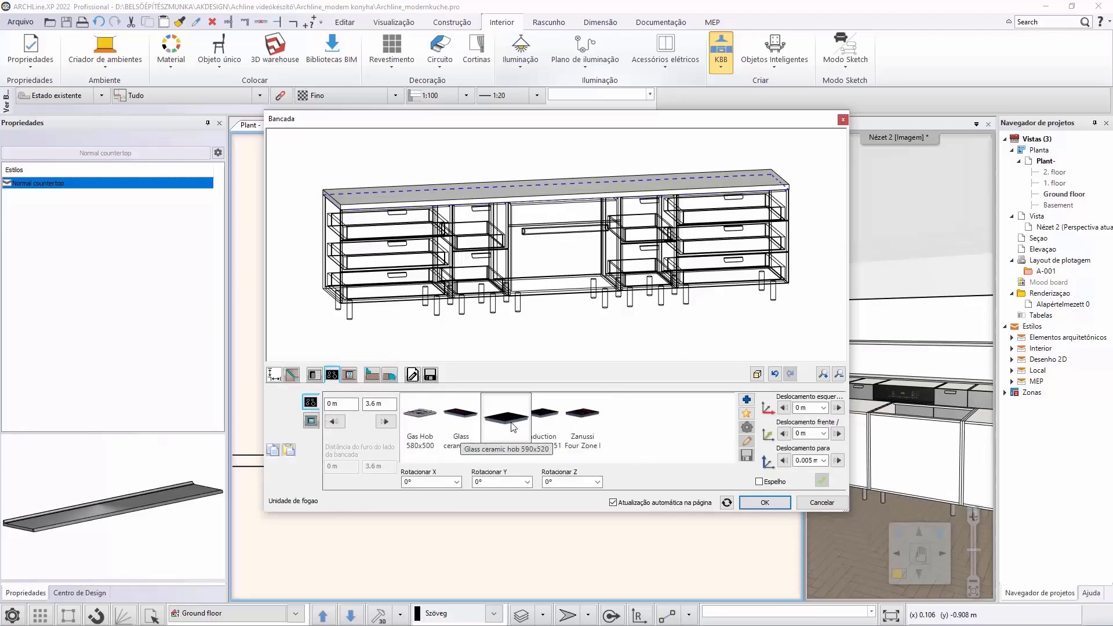
click(539, 423)
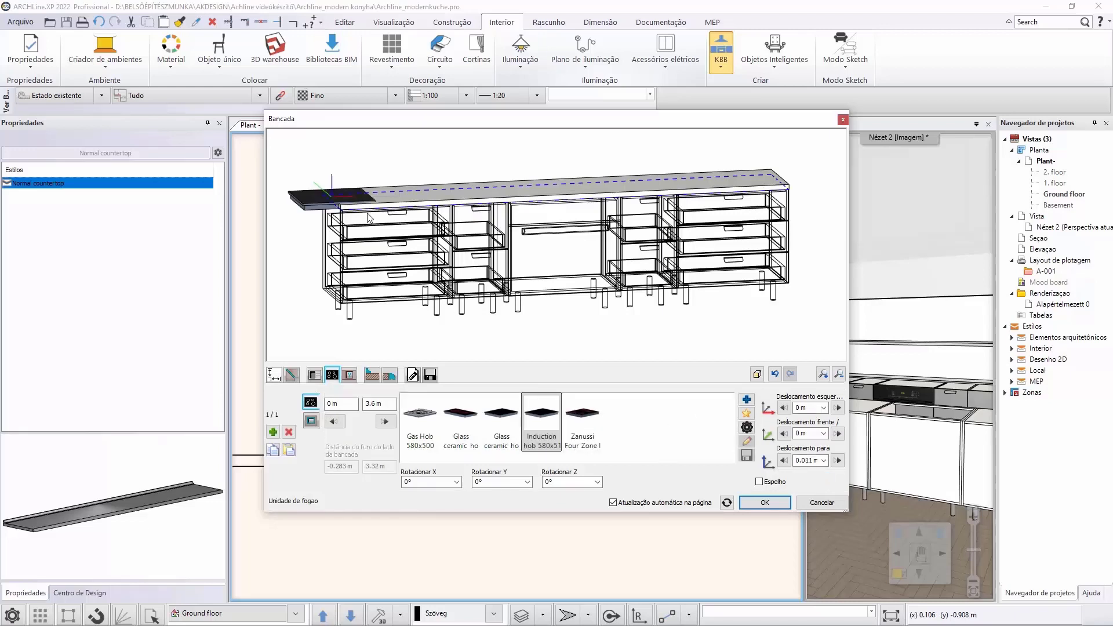
scroll(368, 208, down, 1)
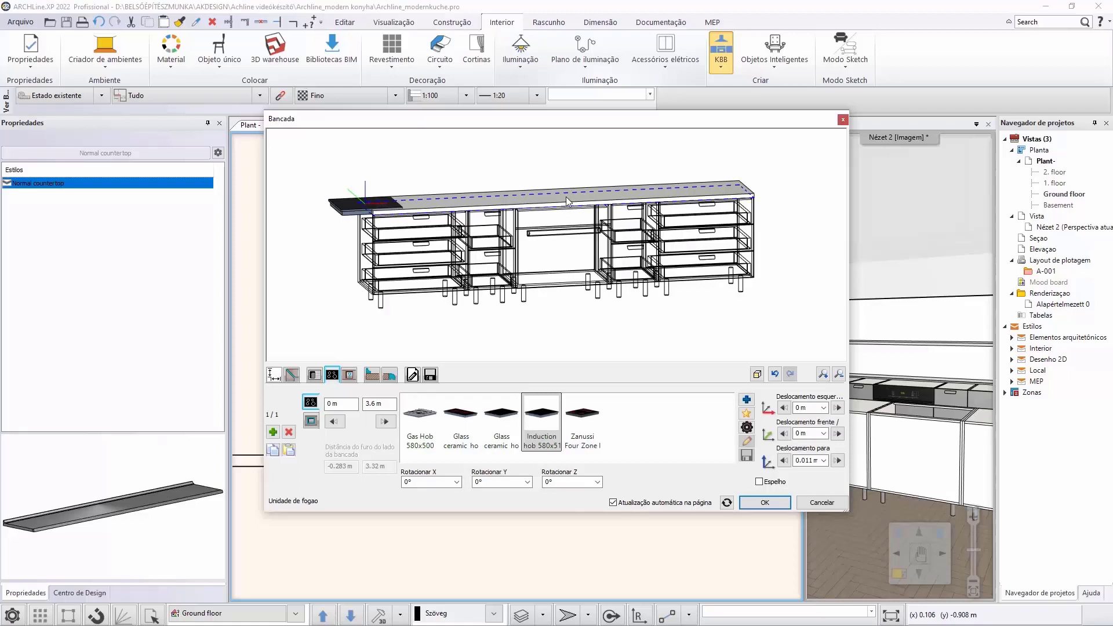
double_click(800, 407)
text(1,8)
key(Return)
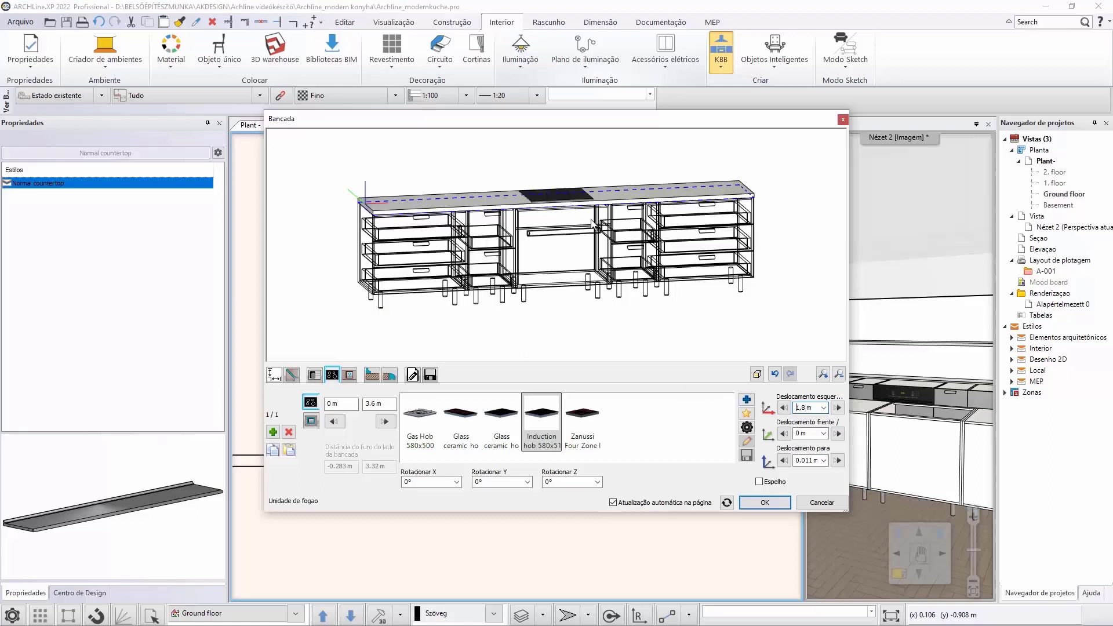
Step: Save the countertop with the hob to the library as counter in the Bancada category with a subcategory, and accept the countertop
click(430, 376)
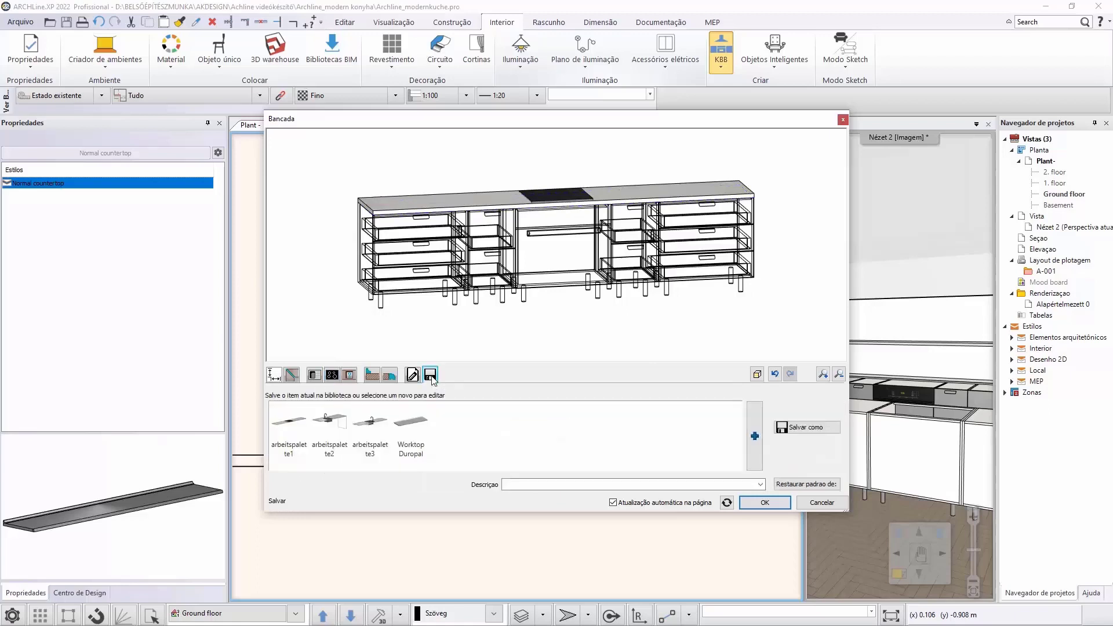
click(803, 427)
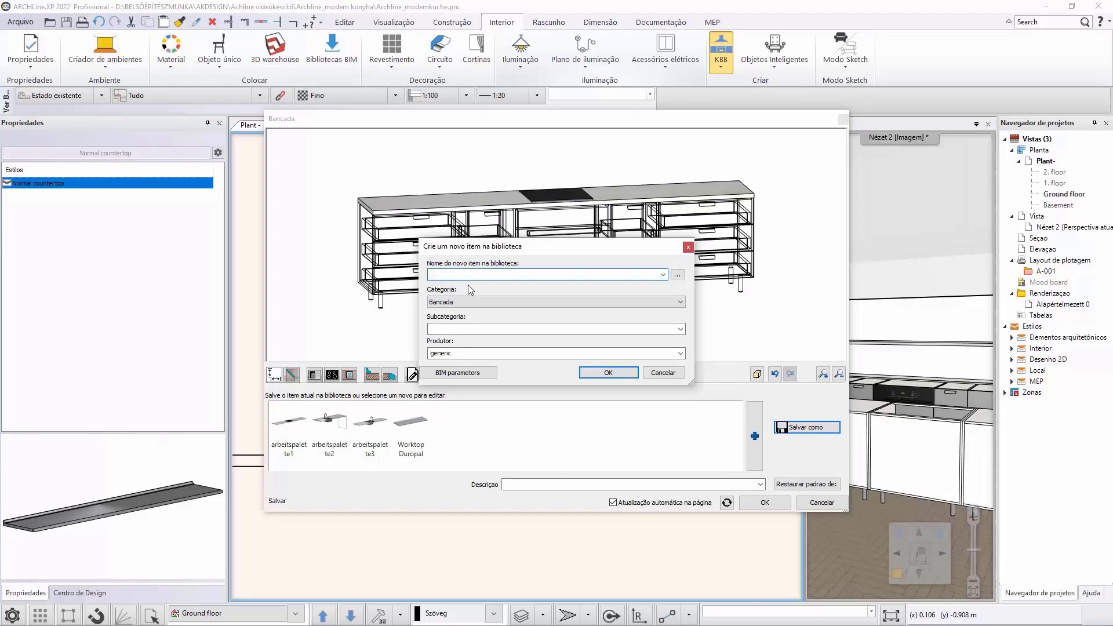
text(counter)
click(681, 303)
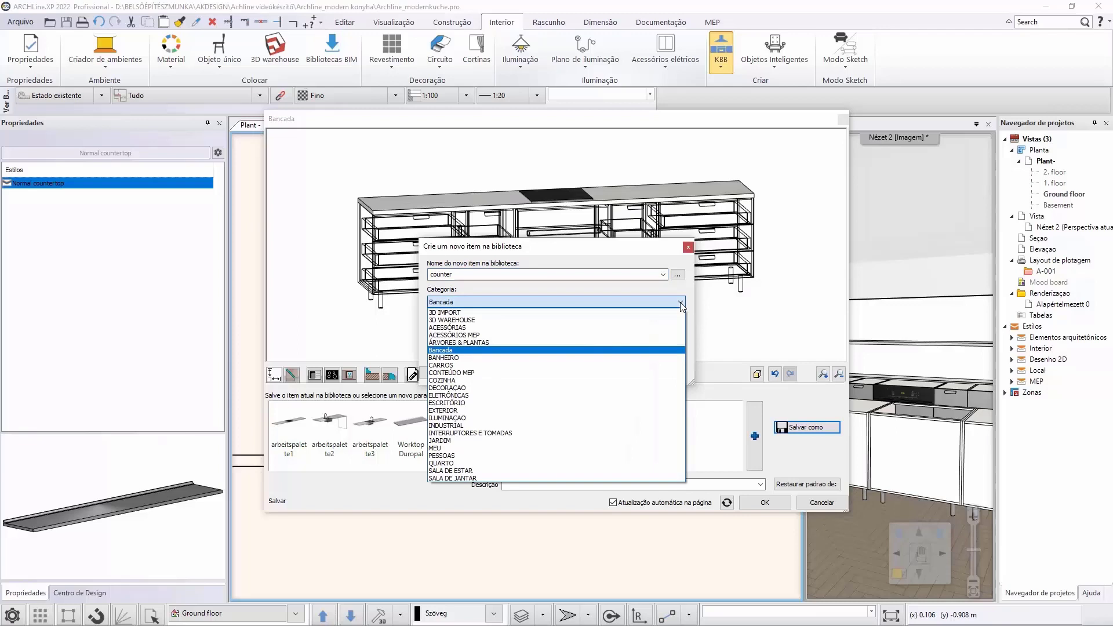
click(524, 350)
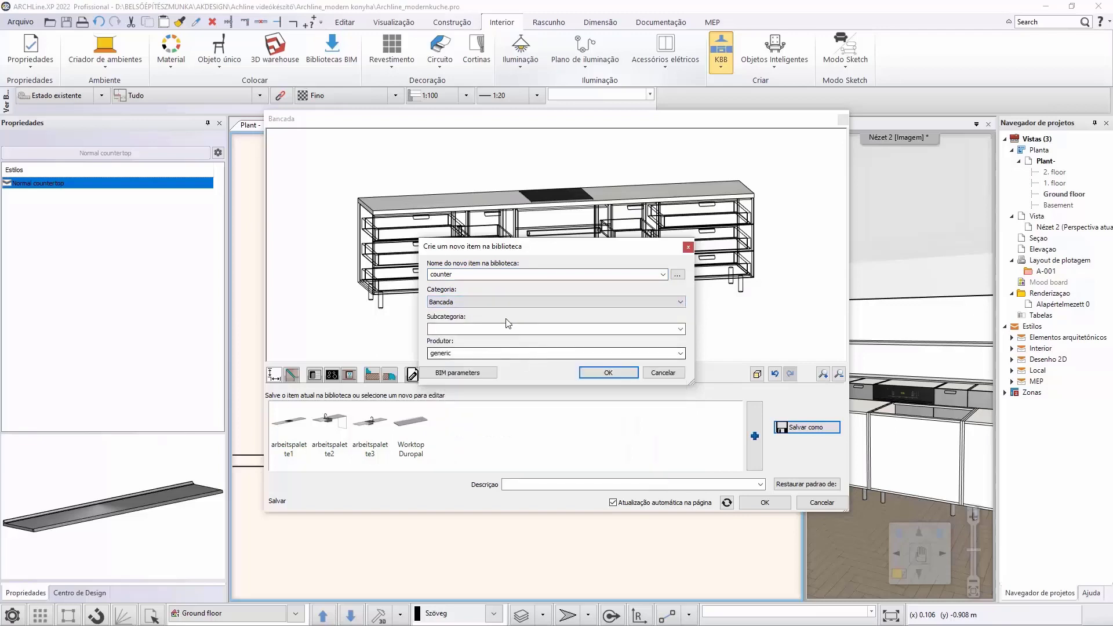
click(681, 334)
click(680, 334)
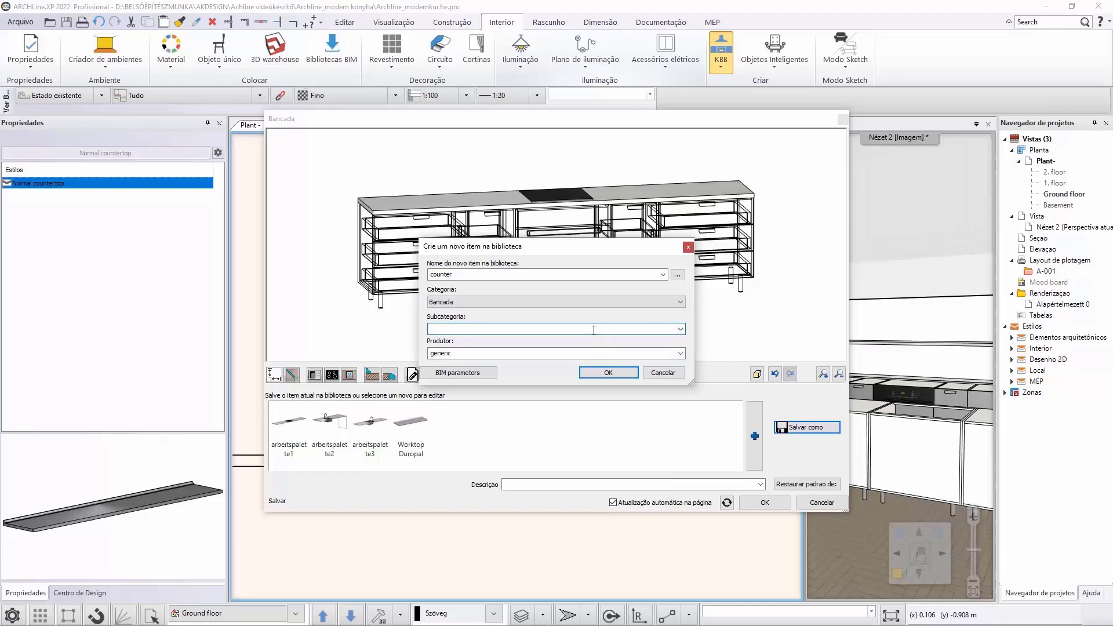
click(608, 372)
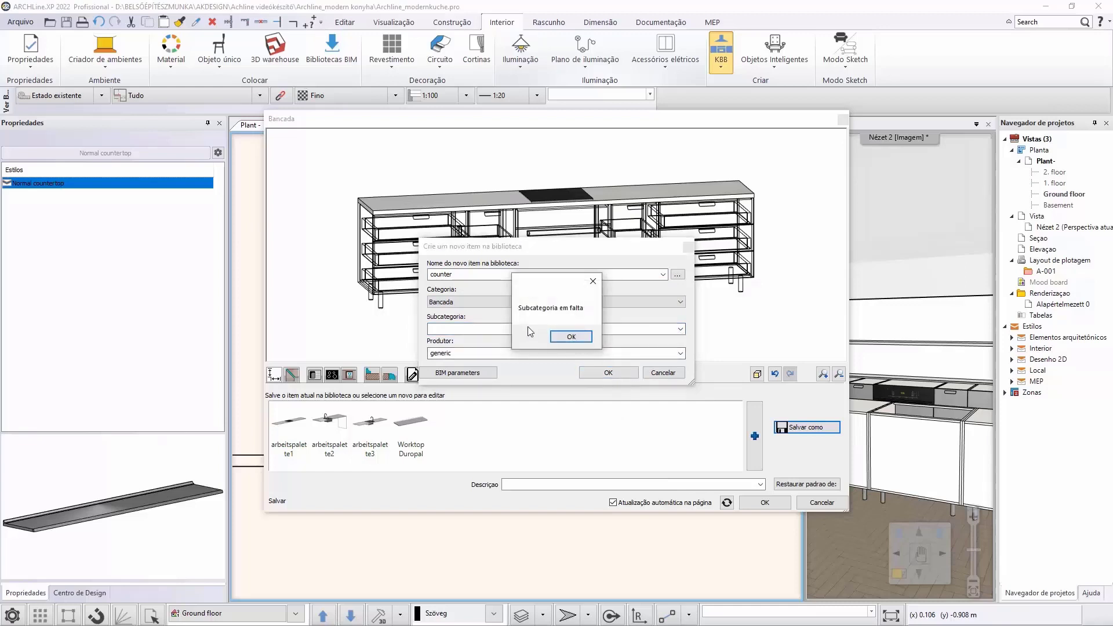
click(567, 338)
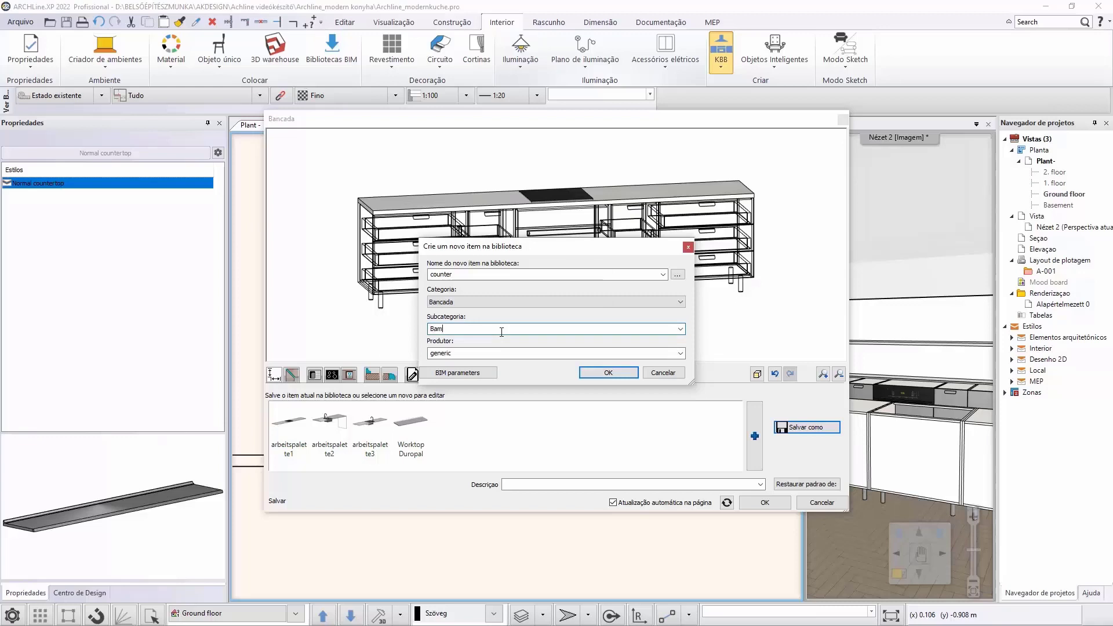
click(608, 372)
click(762, 501)
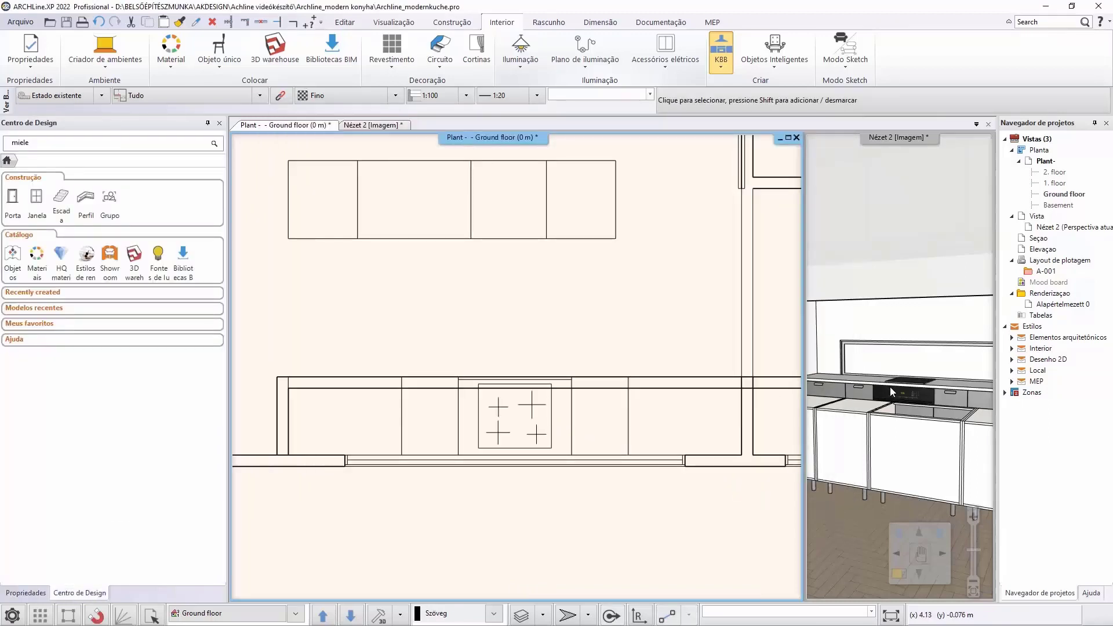
Step: Create a countertop by profile along the full upper edge of the four island cabinets in the floor plan
middle_drag(562, 301, 596, 392)
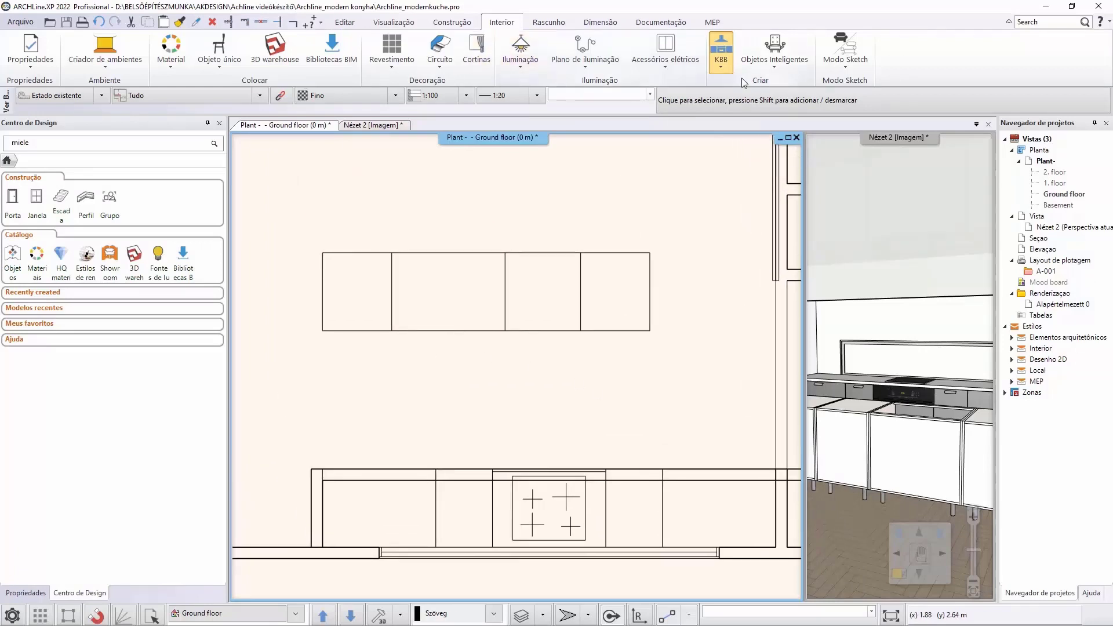
click(721, 70)
mouse_move(761, 176)
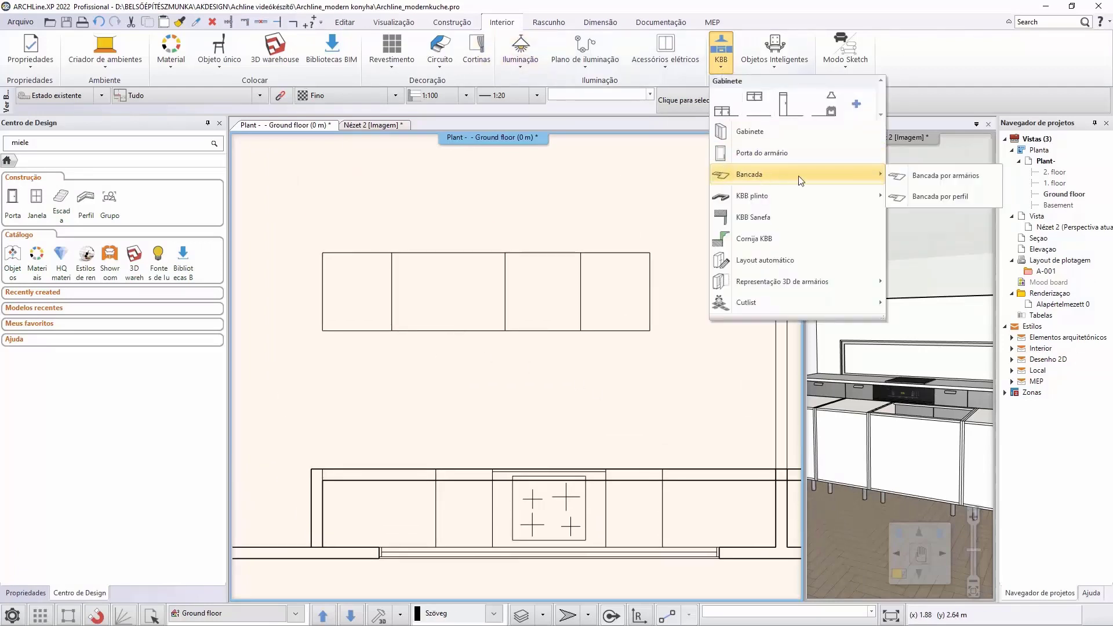
click(930, 197)
click(323, 254)
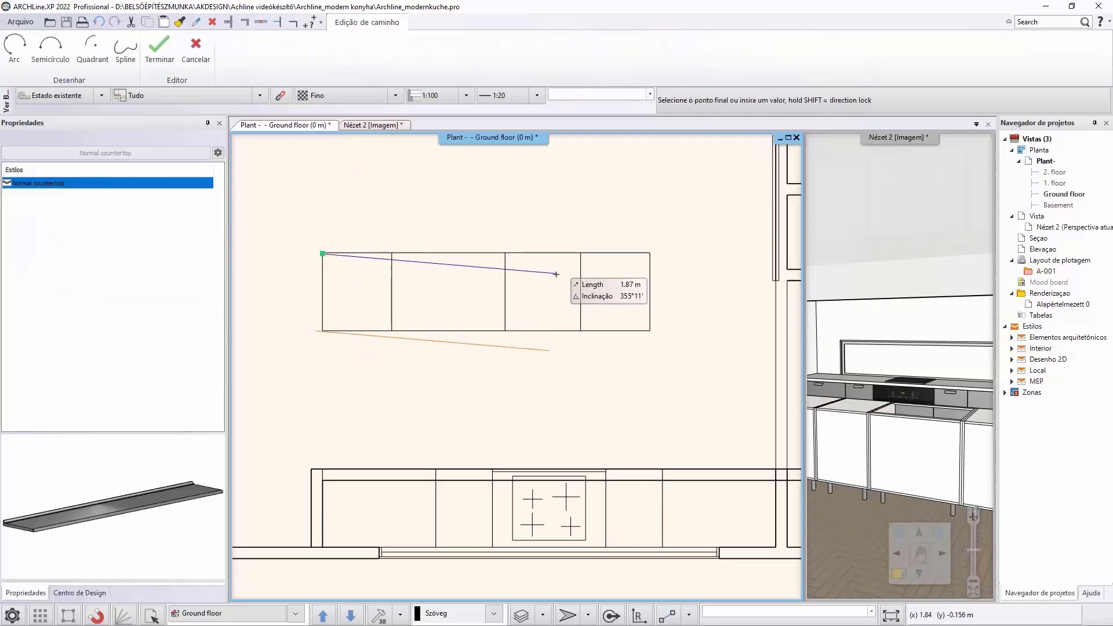
click(650, 254)
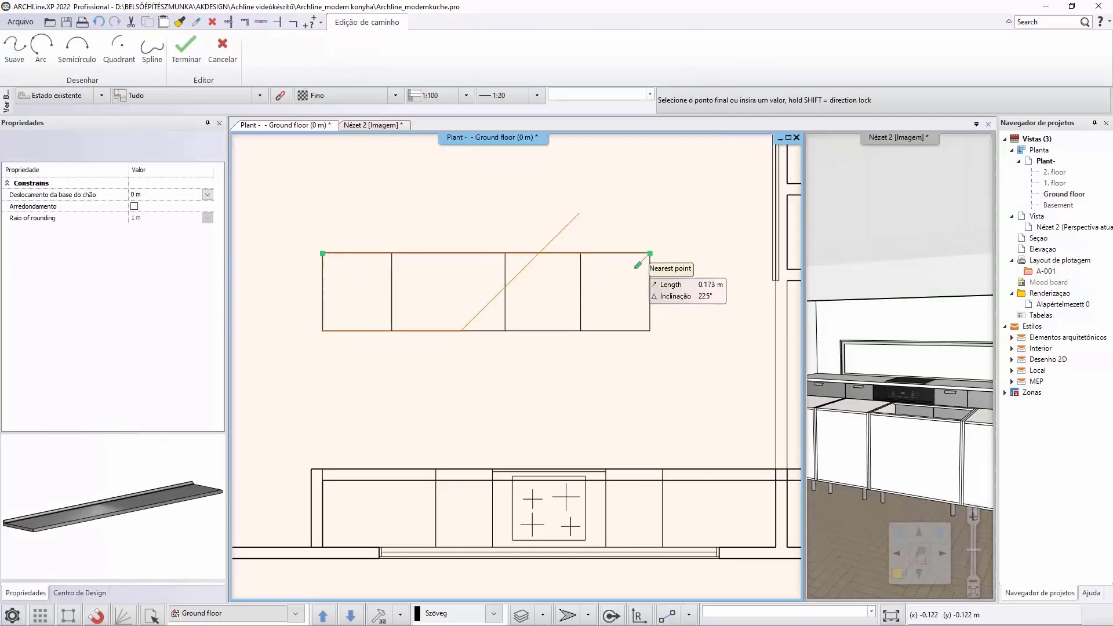
key(Return)
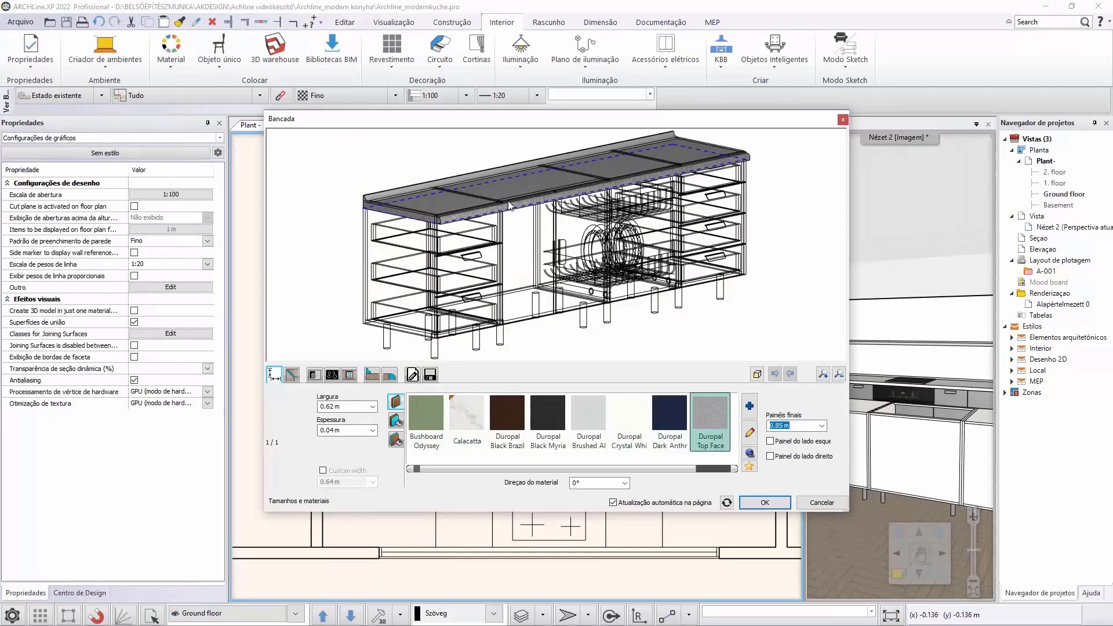
Step: Set the island countertop's relative elevation to 0.9 m
click(413, 374)
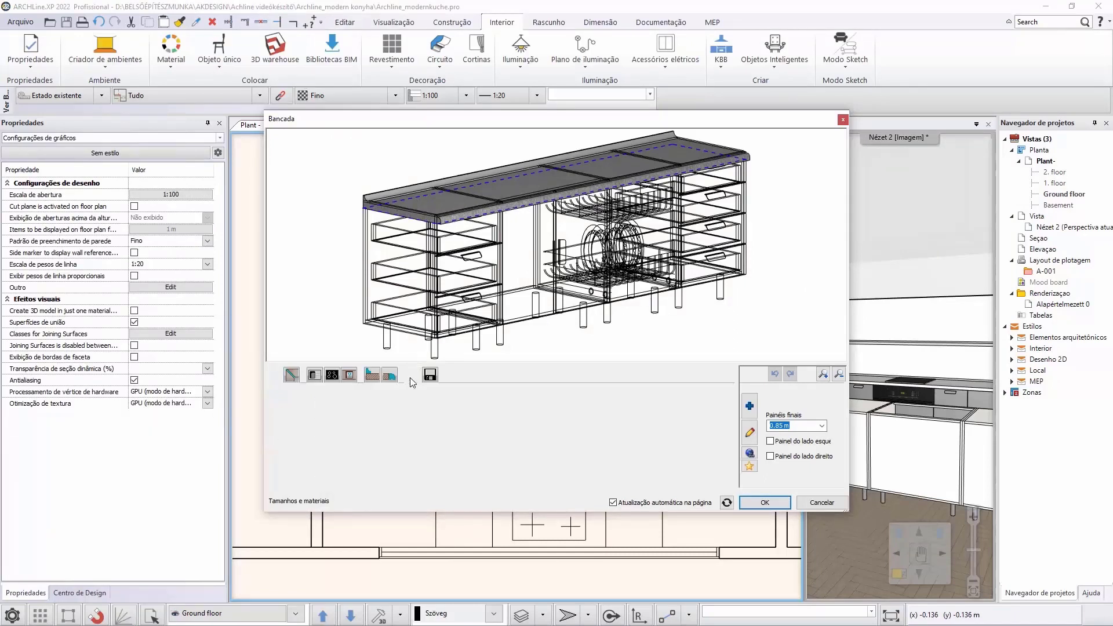
double_click(282, 412)
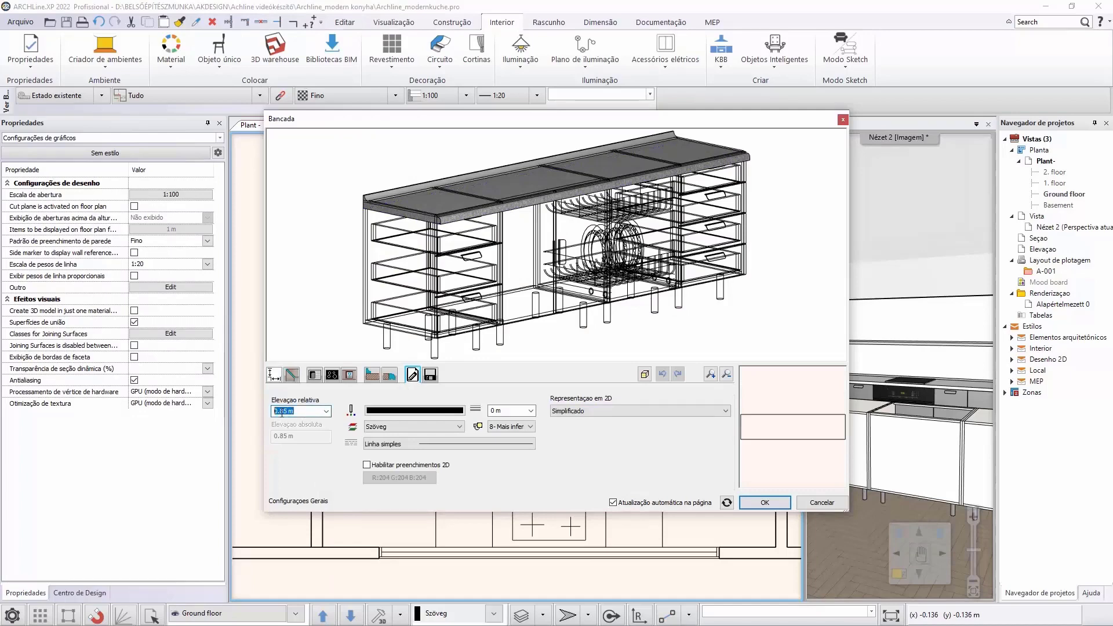
text(0.9)
key(Return)
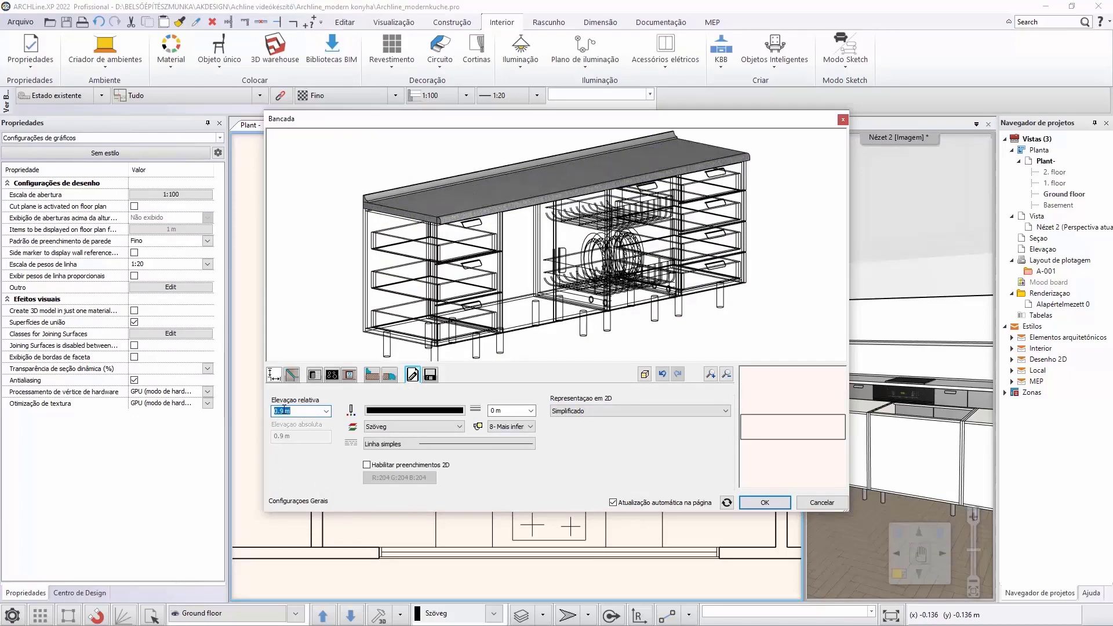
Step: Remove the wall strip from the island countertop's back and the edge profile from its front
click(371, 375)
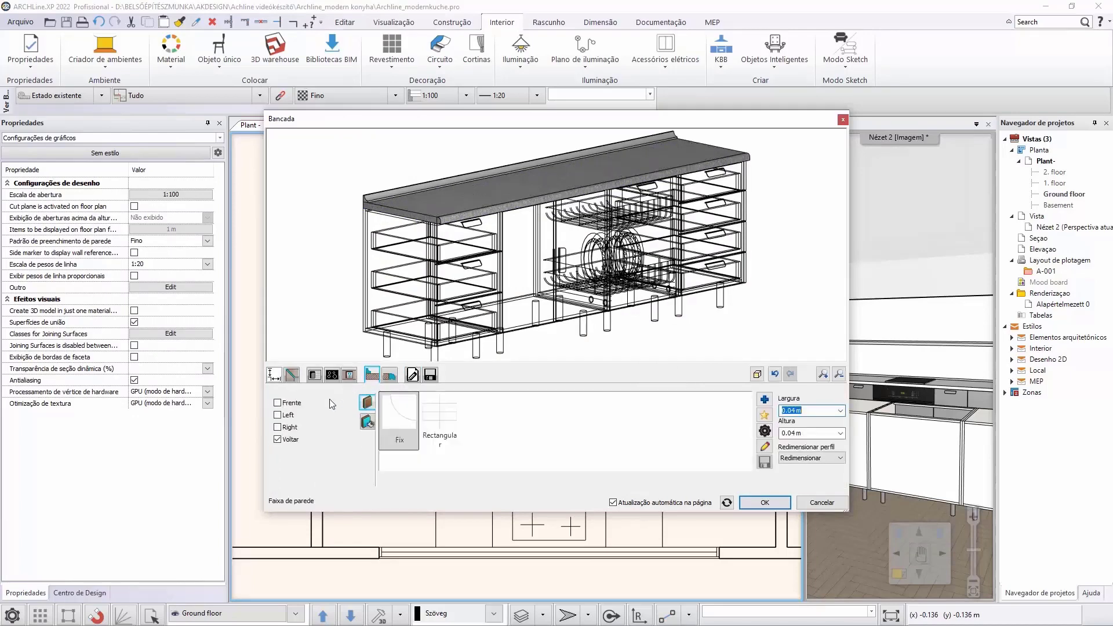
click(277, 440)
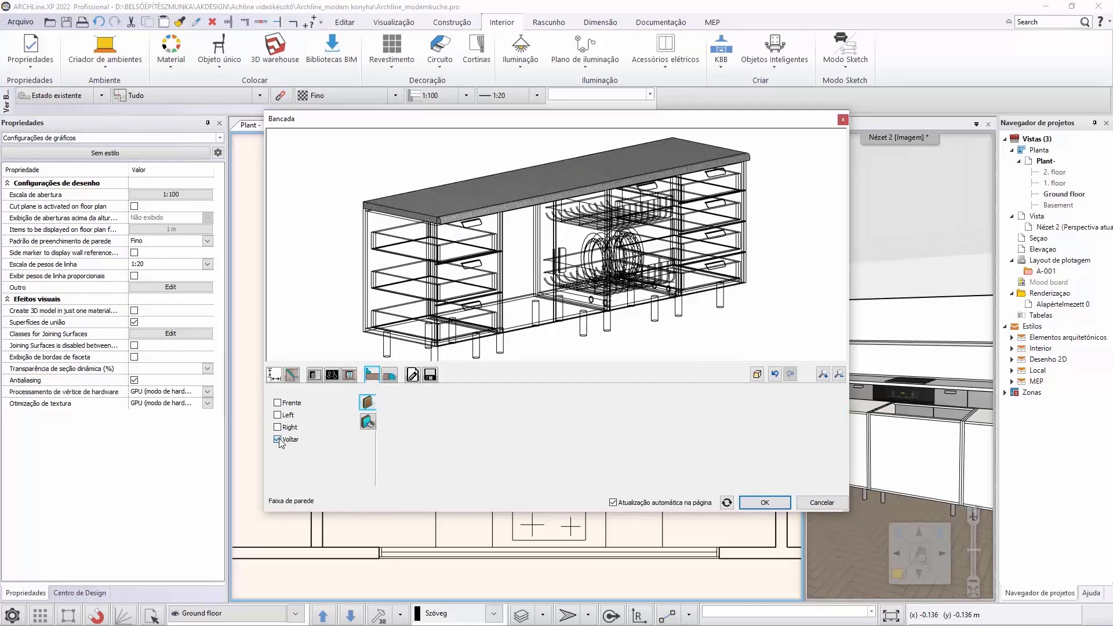
click(390, 375)
click(278, 402)
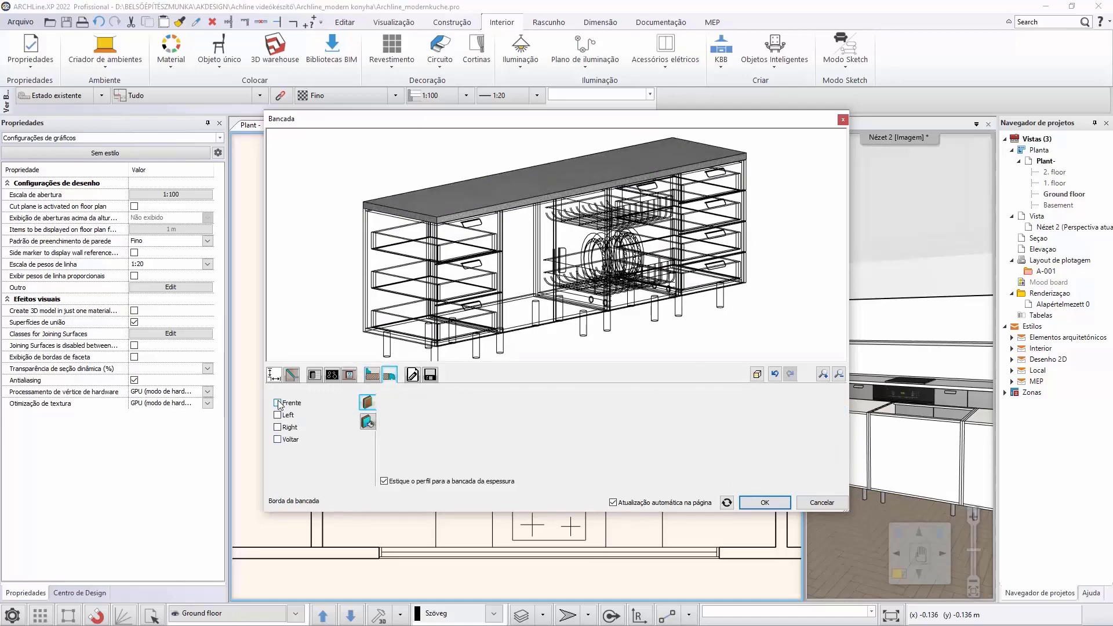
Step: Assign the Statuario_Venato material to the island countertop and set its width to 0.82 m
click(274, 377)
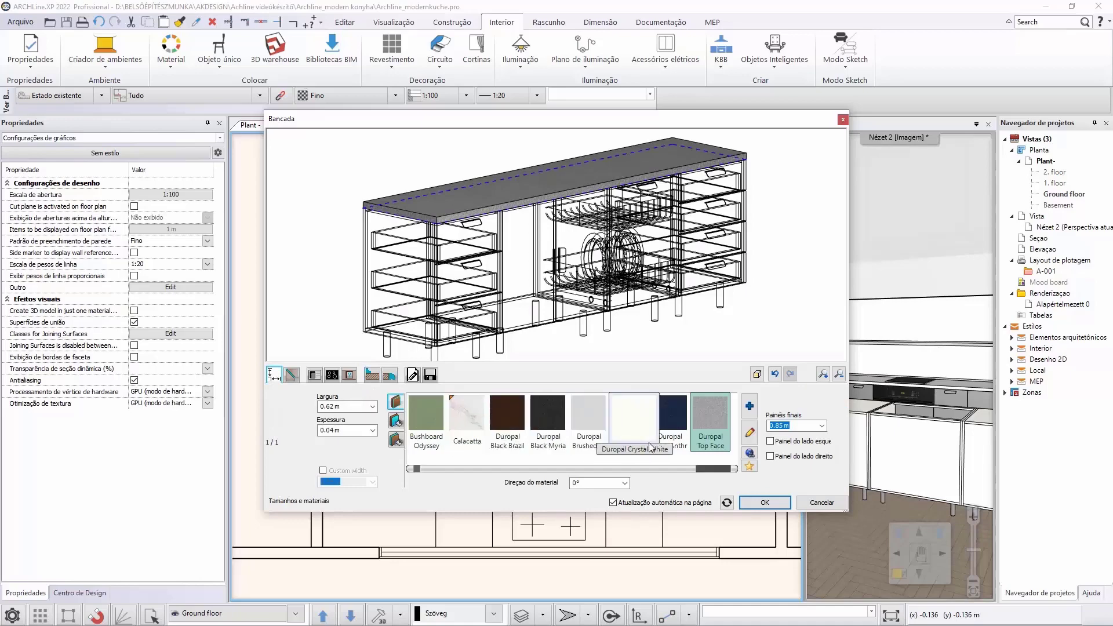
scroll(637, 469, down, 3)
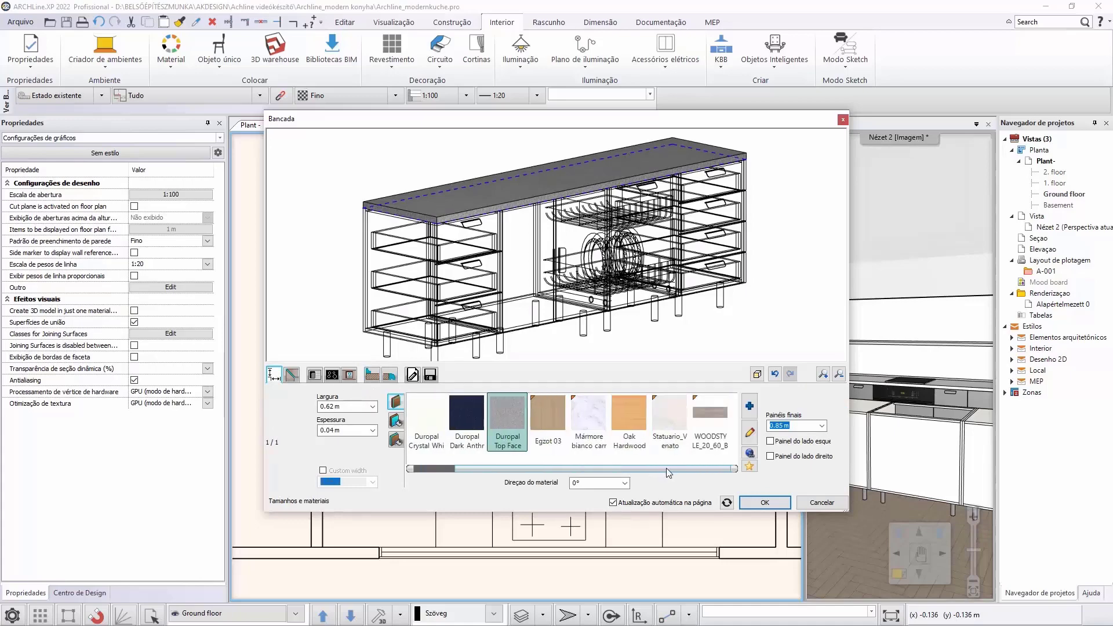
click(672, 429)
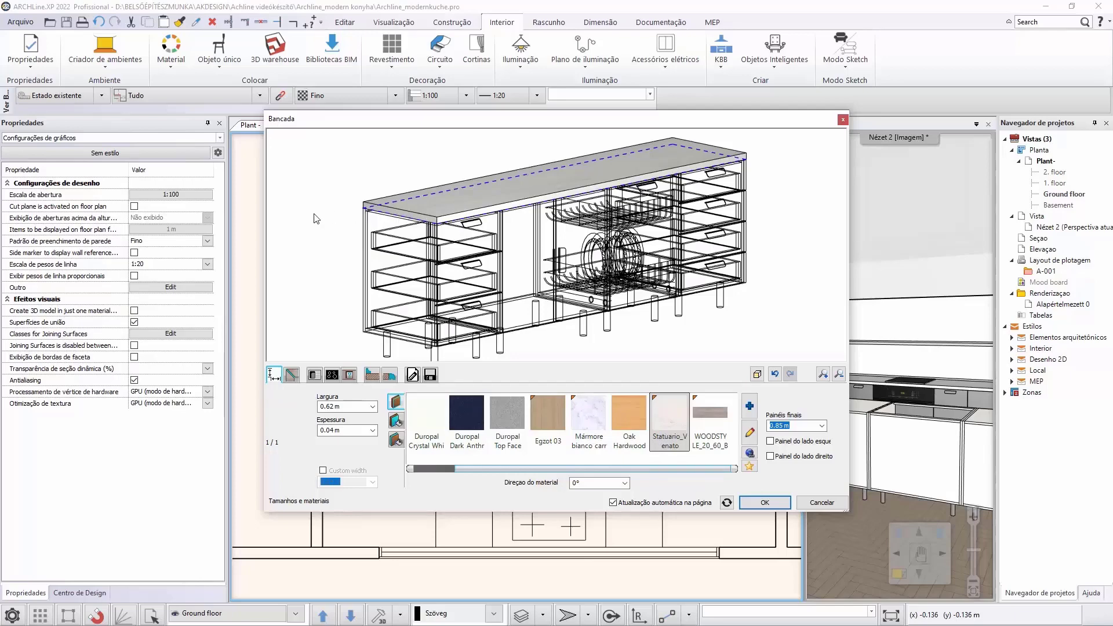
drag(343, 408, 326, 412)
text(82)
key(Return)
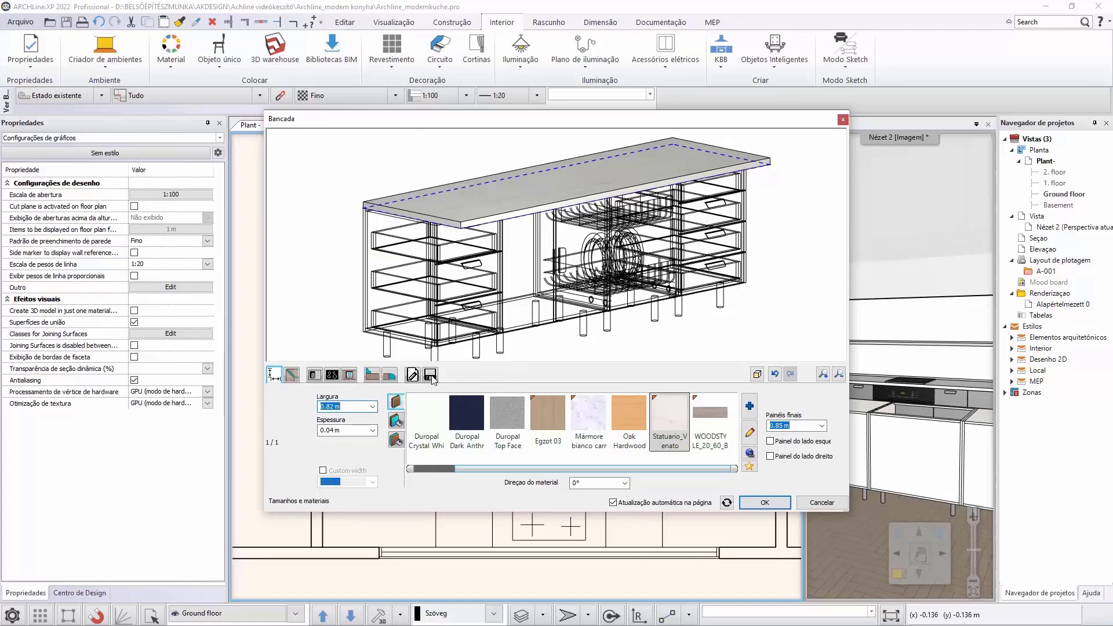
Step: Add the Blanco_Dalago sink to the island countertop and set its lateral offset to 1 m
click(314, 375)
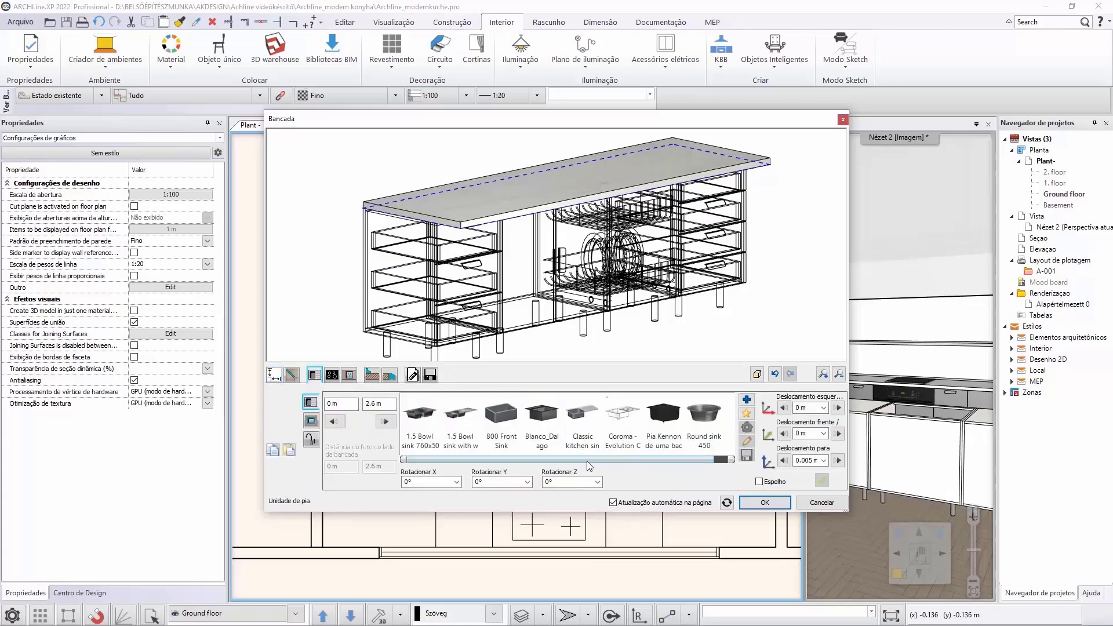
click(541, 418)
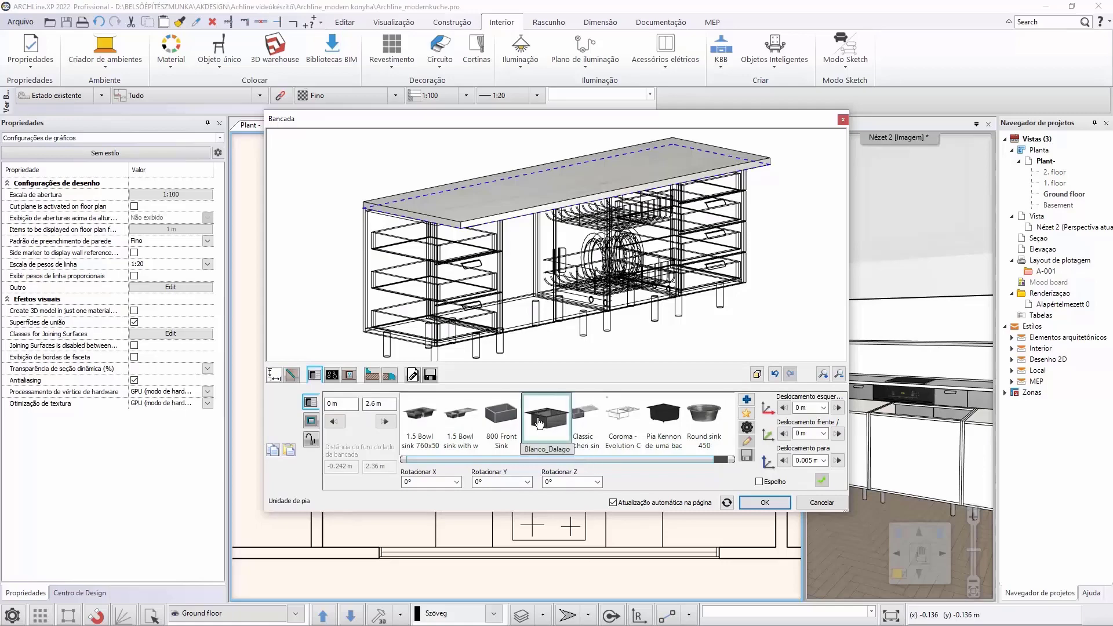
click(821, 481)
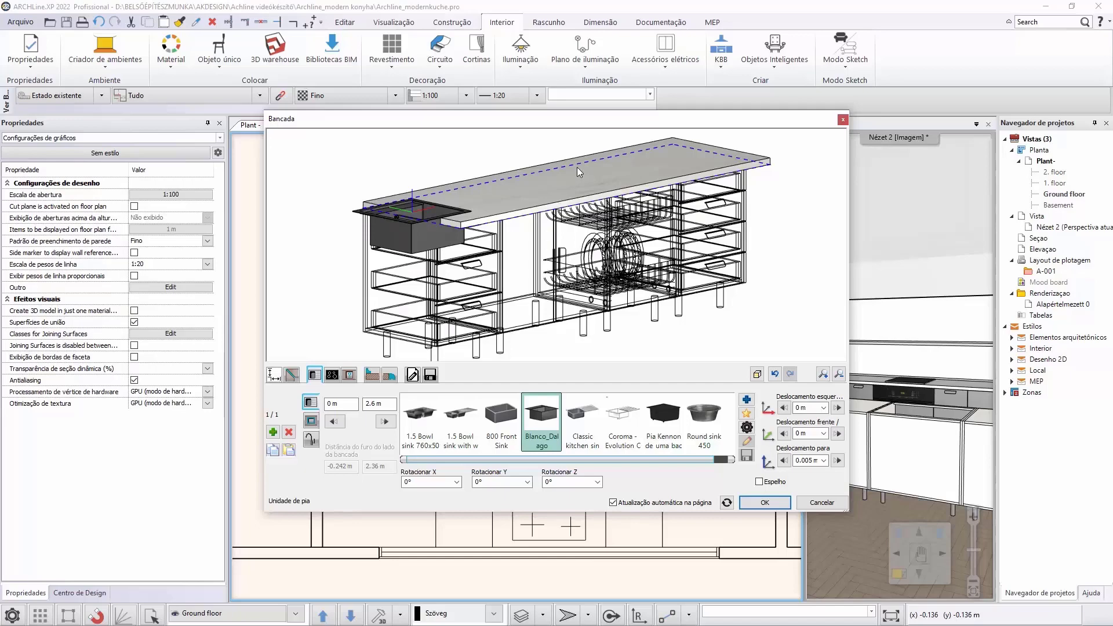
drag(814, 410, 783, 413)
text(1,00)
key(Return)
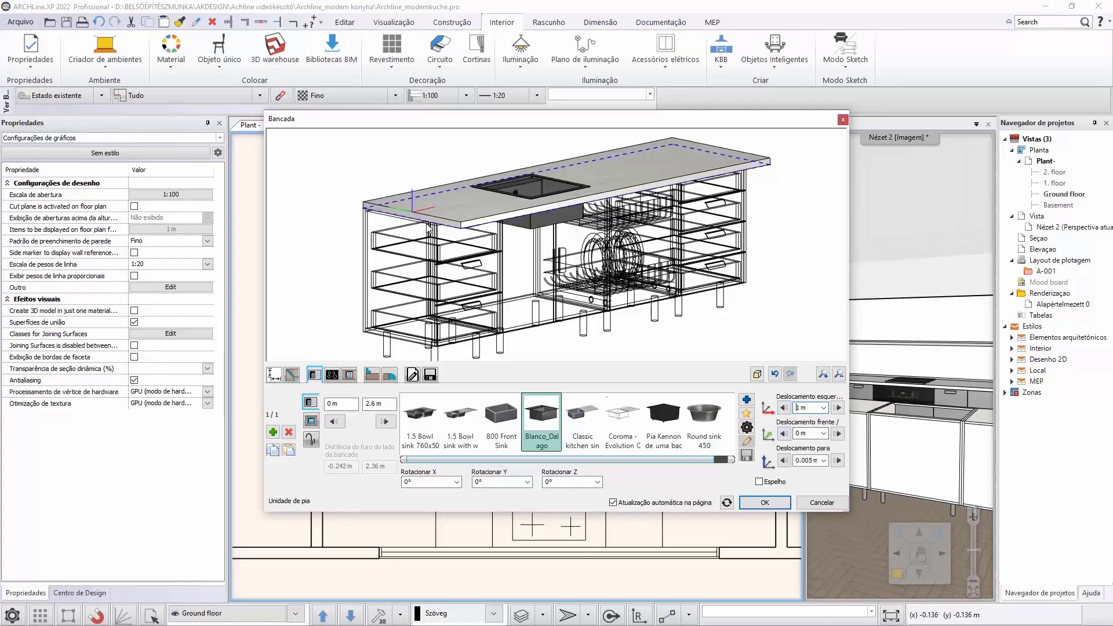
Step: Shift the sink towards the countertop's front edge with a front/back offset of -0.11 m
click(784, 433)
click(783, 433)
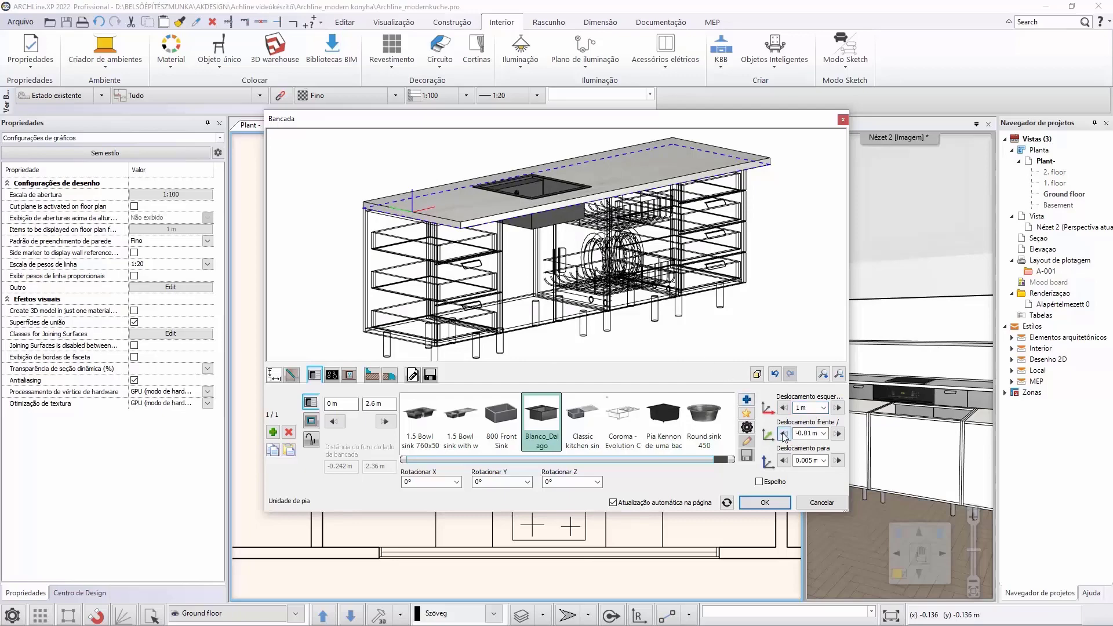
click(783, 433)
click(783, 434)
click(784, 434)
click(784, 433)
click(783, 433)
click(784, 433)
click(784, 434)
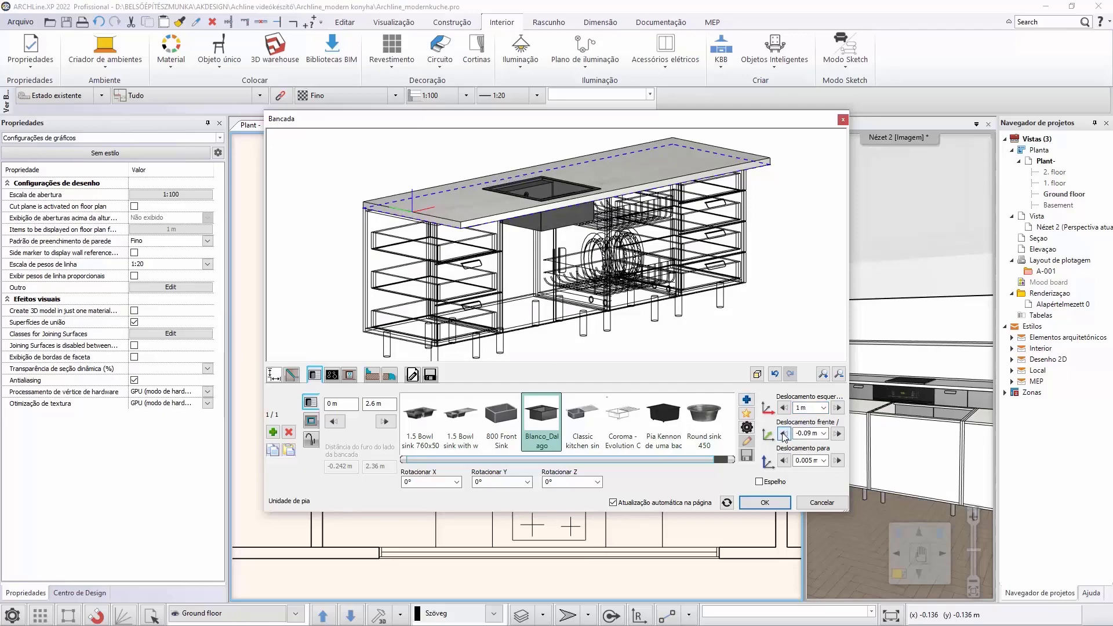
click(784, 433)
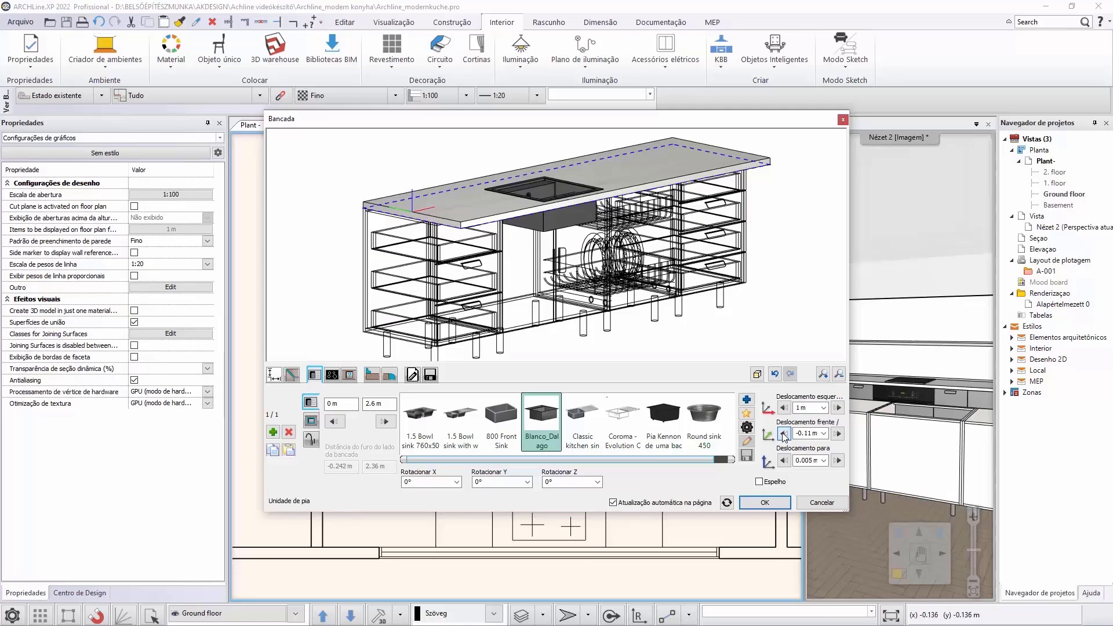
Step: Add the Dorf Poseidon Sink Mixer Tap to the sink unit and open its lateral offset for editing
click(312, 440)
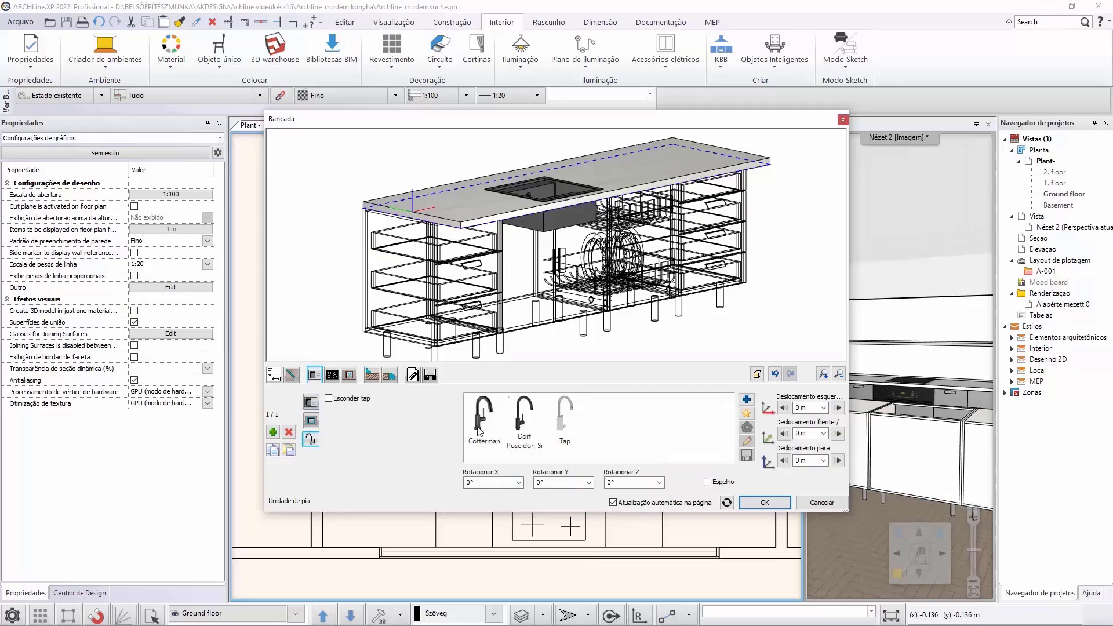
click(515, 420)
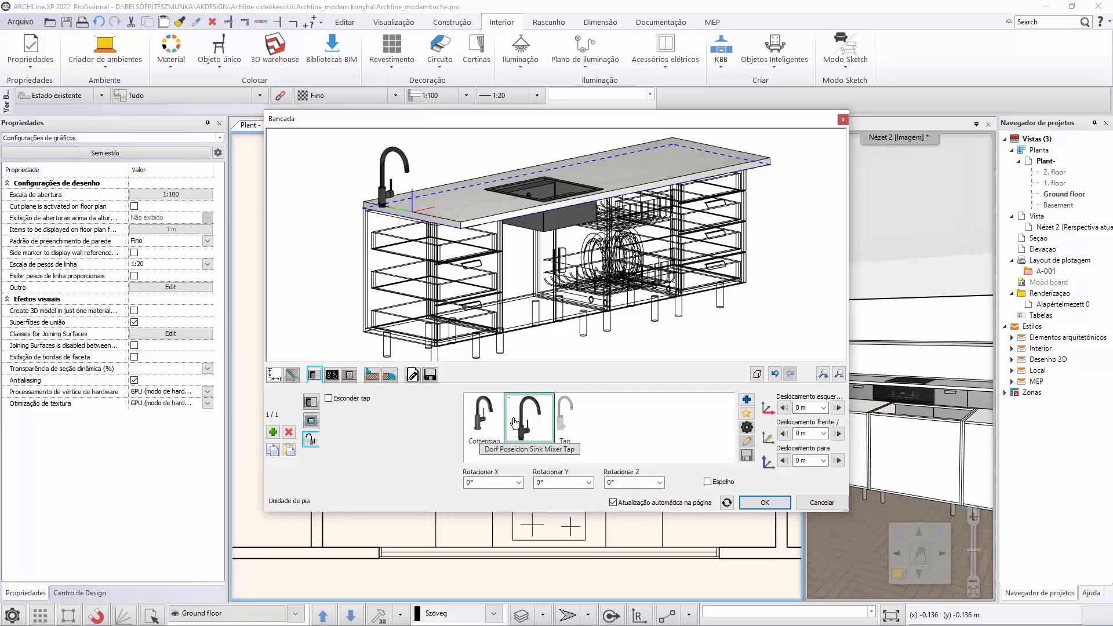
double_click(805, 410)
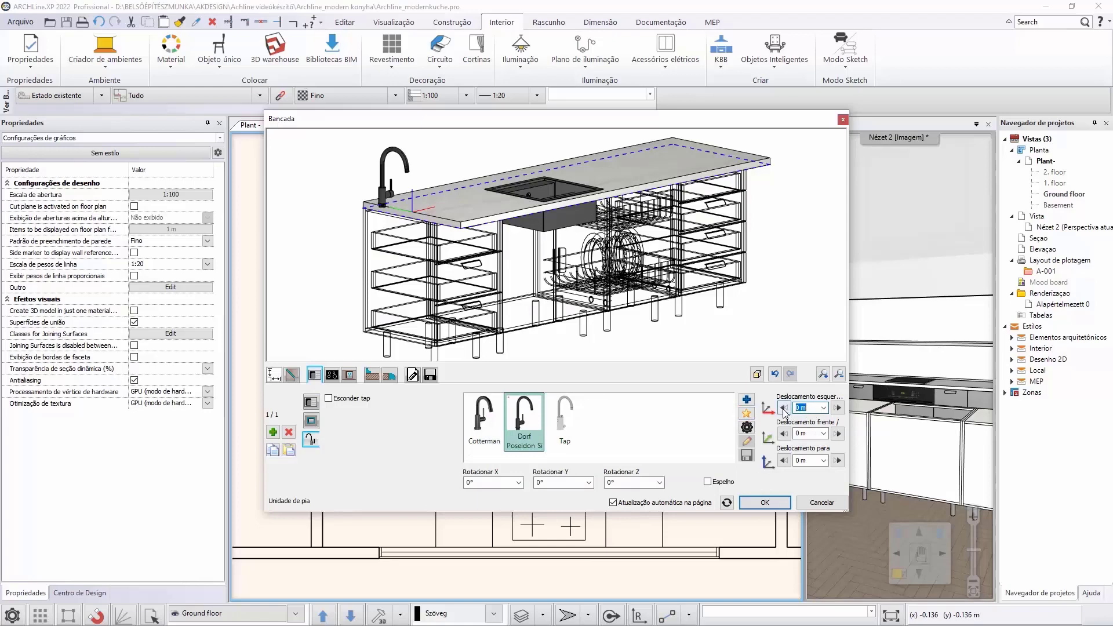
Step: Position the Dorf Poseidon tap beside the sink with offsets of 1 m sideways, -0.03 m front/back and -0.02 m vertically
text(1)
key(Return)
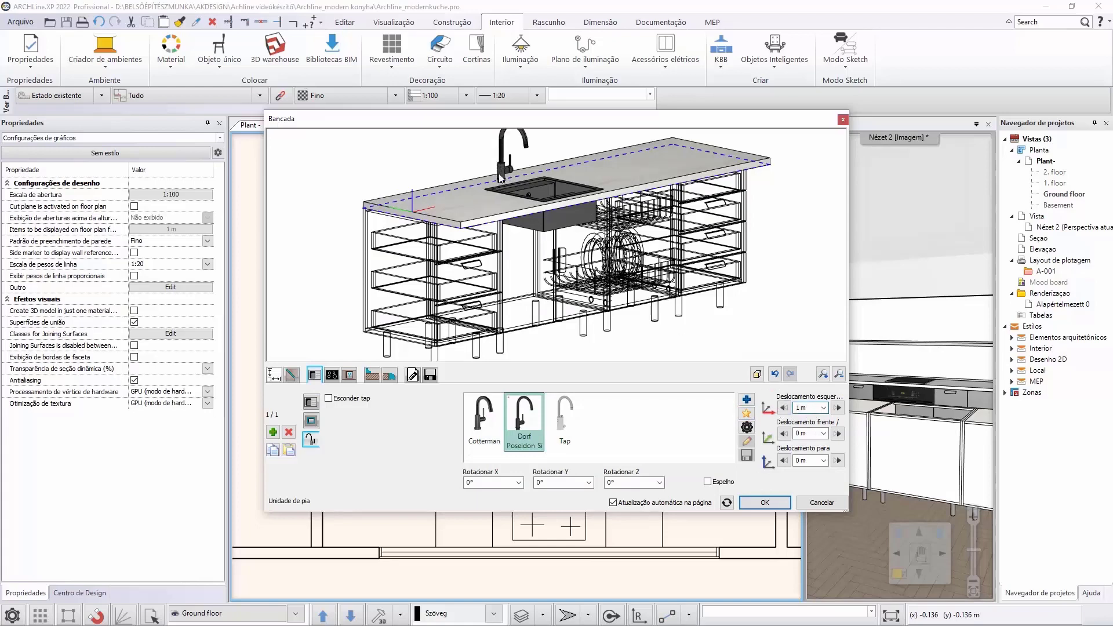
scroll(500, 177, up, 6)
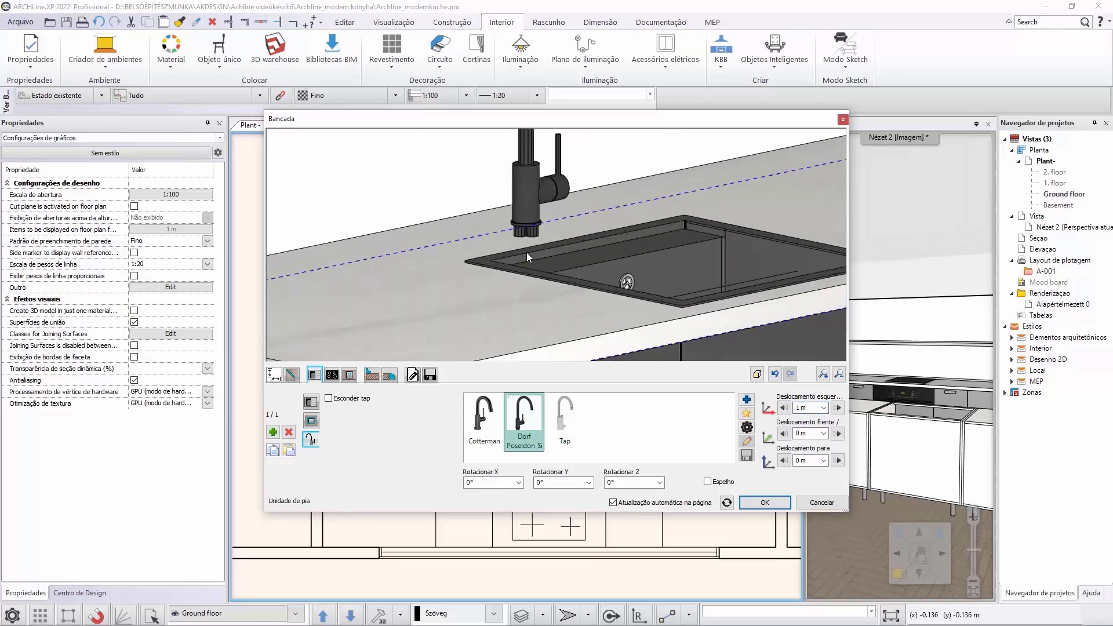
click(784, 460)
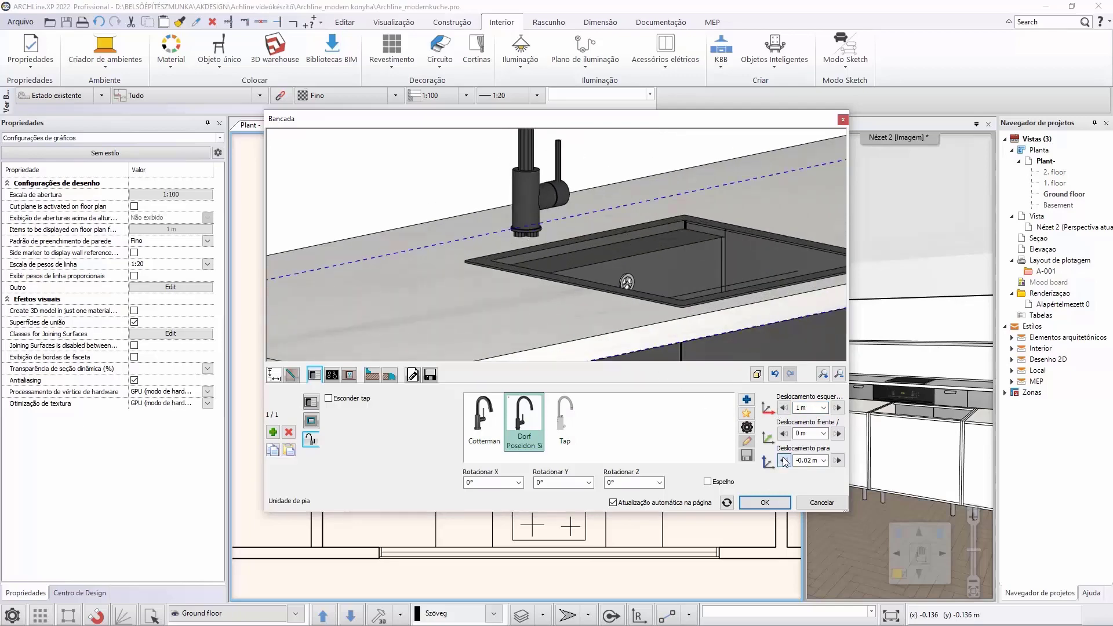
click(784, 461)
click(784, 434)
click(783, 433)
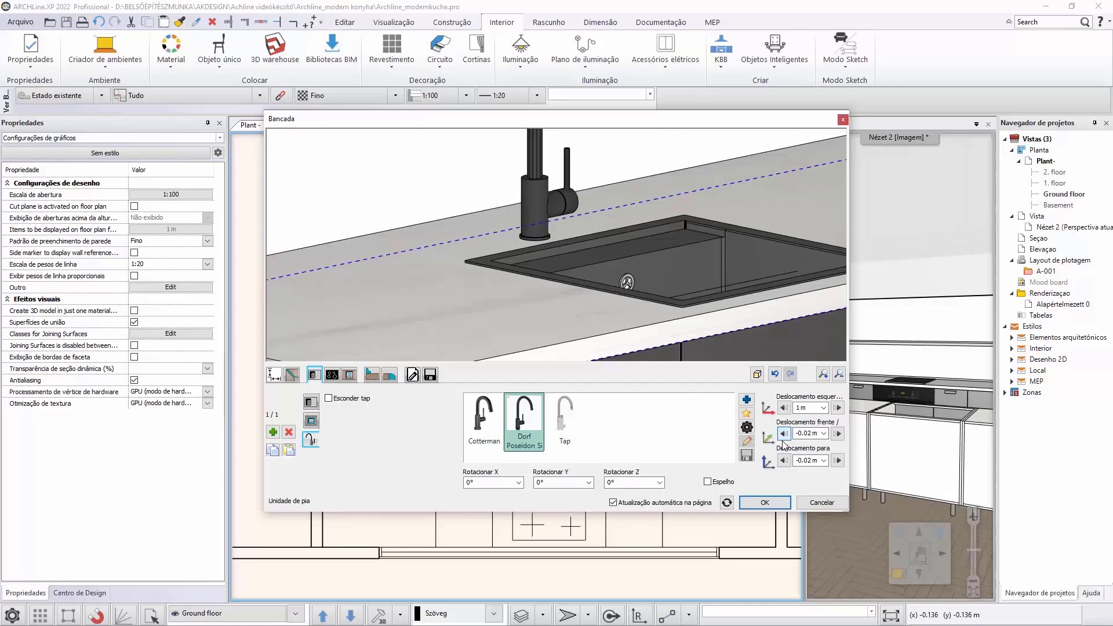
click(783, 434)
scroll(704, 323, down, 6)
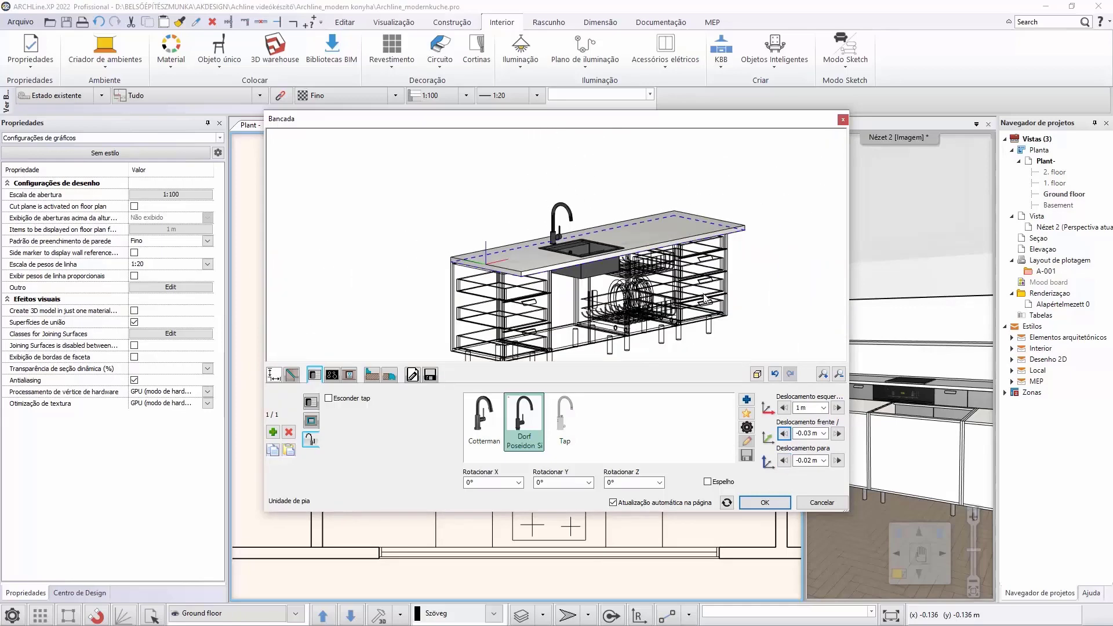
drag(793, 295, 719, 304)
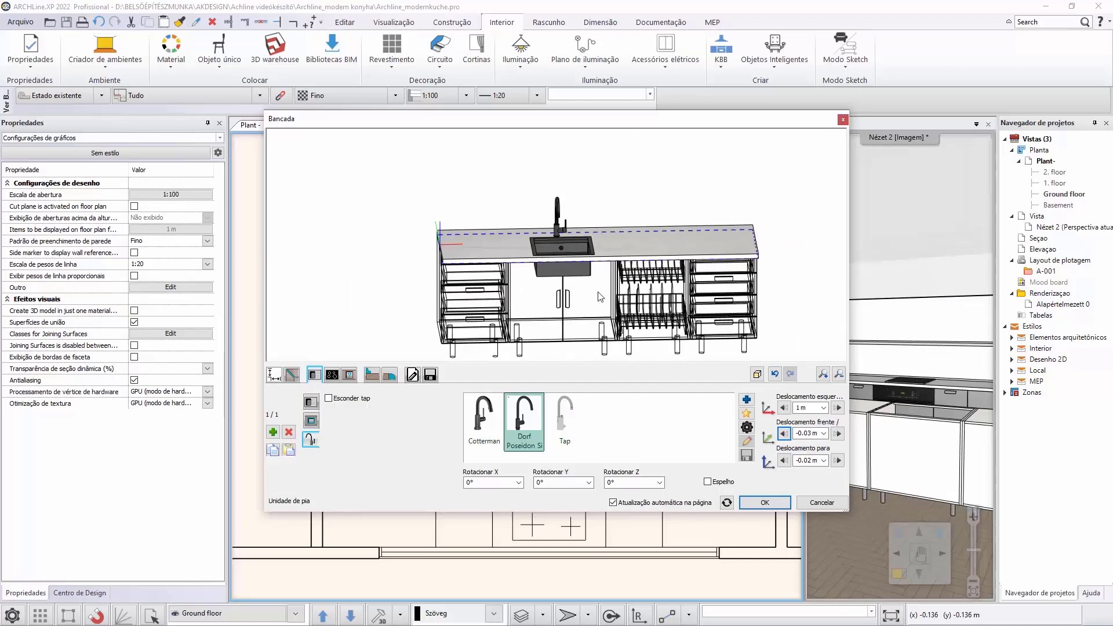
Step: Save the countertop to the library as counter2 with subcategory Bancada and producer AK, and accept the countertop settings
click(429, 377)
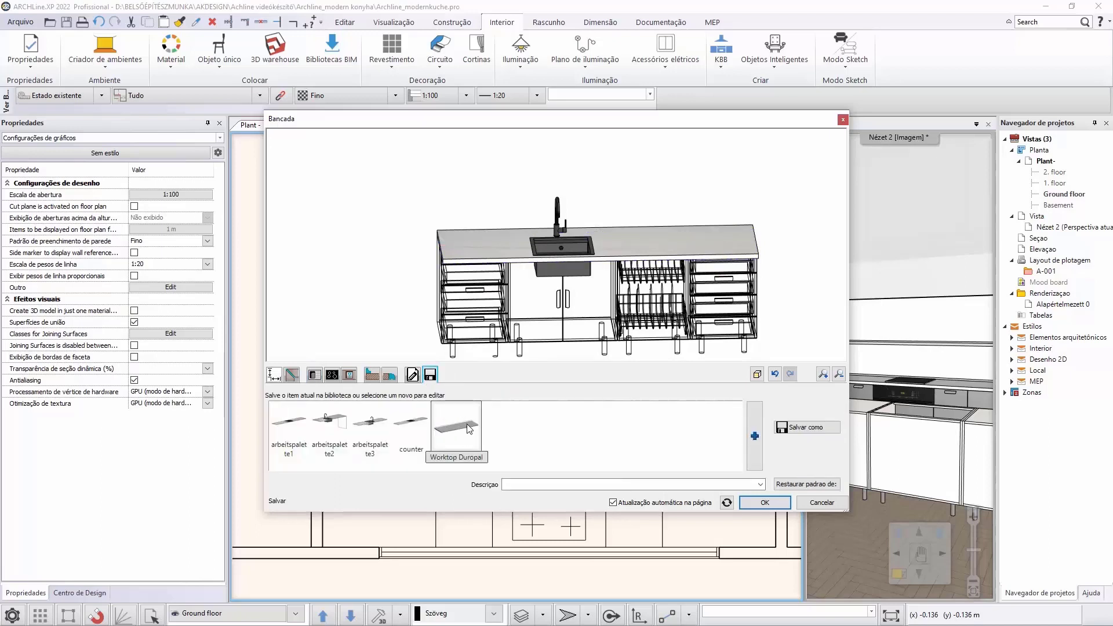
click(806, 427)
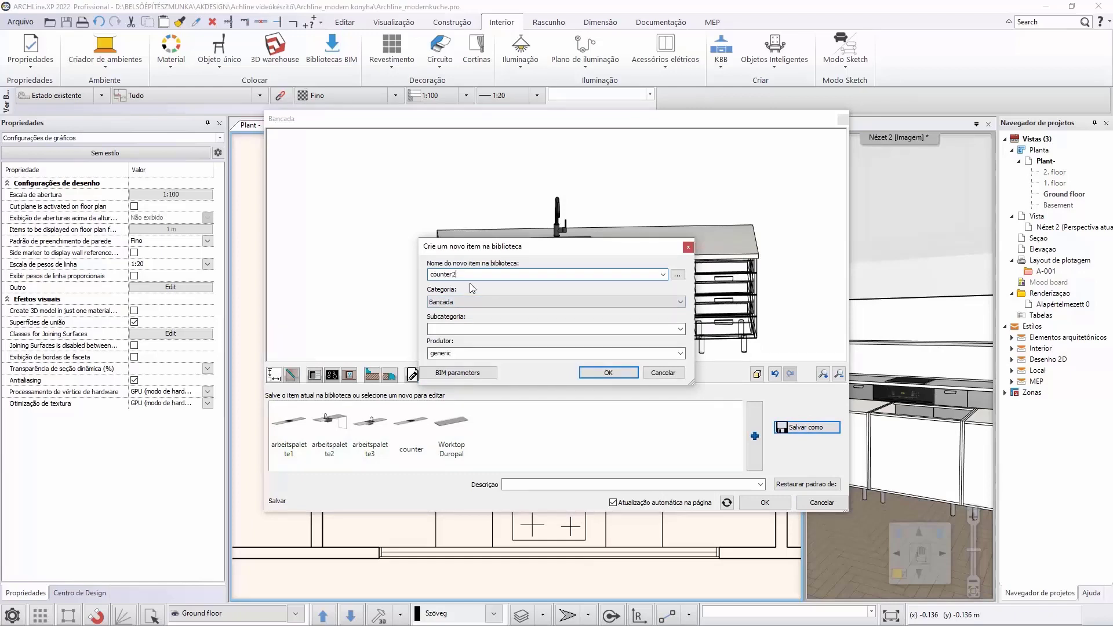
click(519, 328)
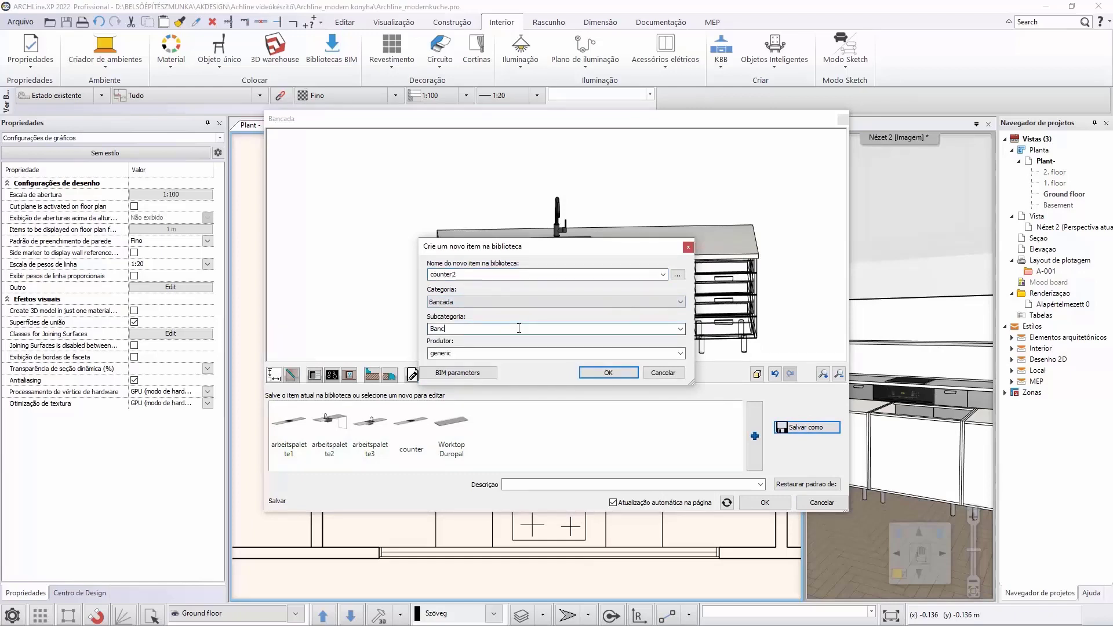
double_click(496, 353)
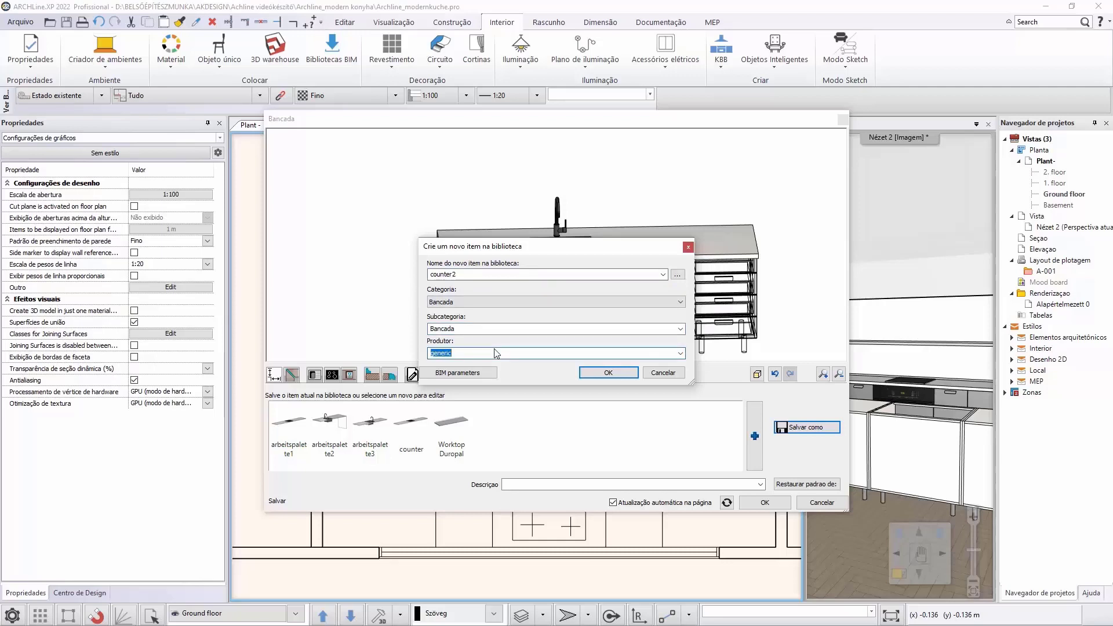
text(AK)
click(583, 374)
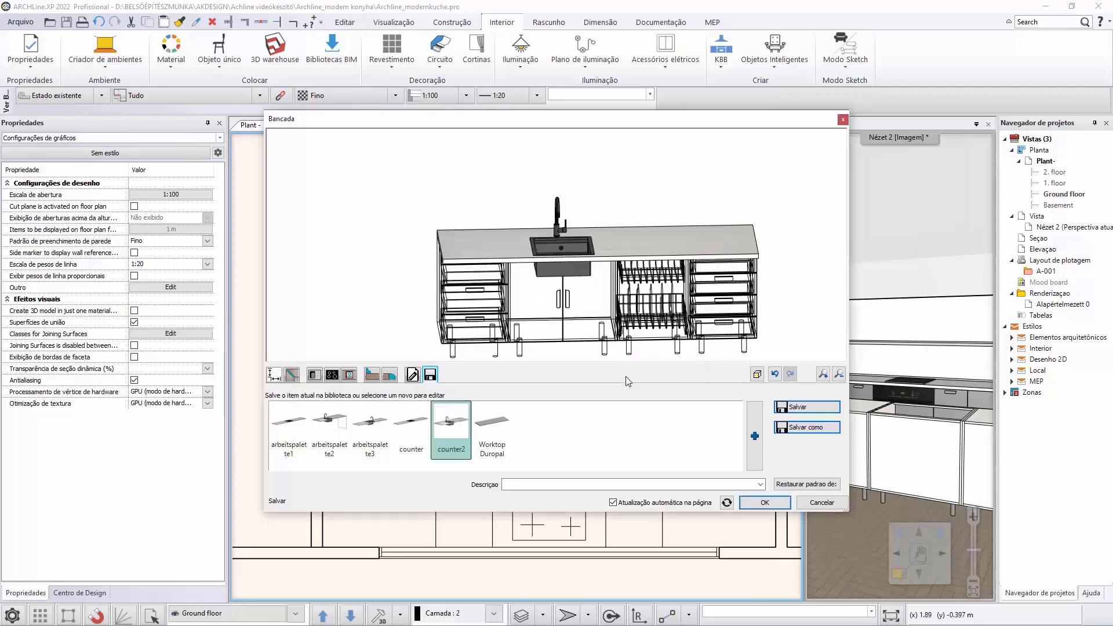
click(765, 502)
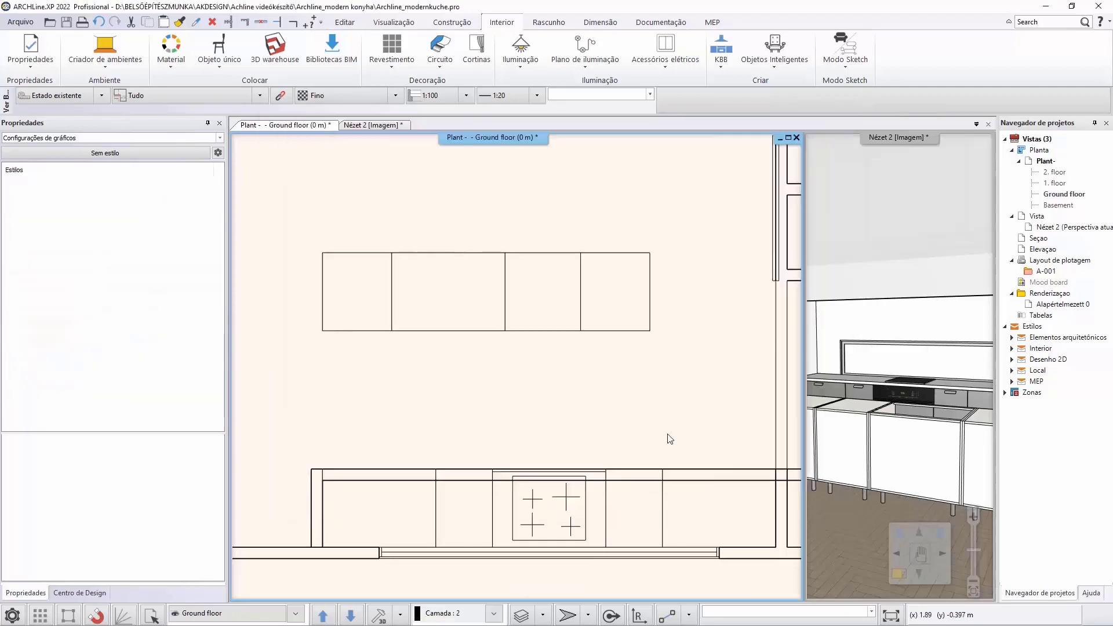
Step: Move the island countertop by its lower-right plan corner to 0.03 m straight below the cabinets' lower-right corner, using a reference point
click(659, 358)
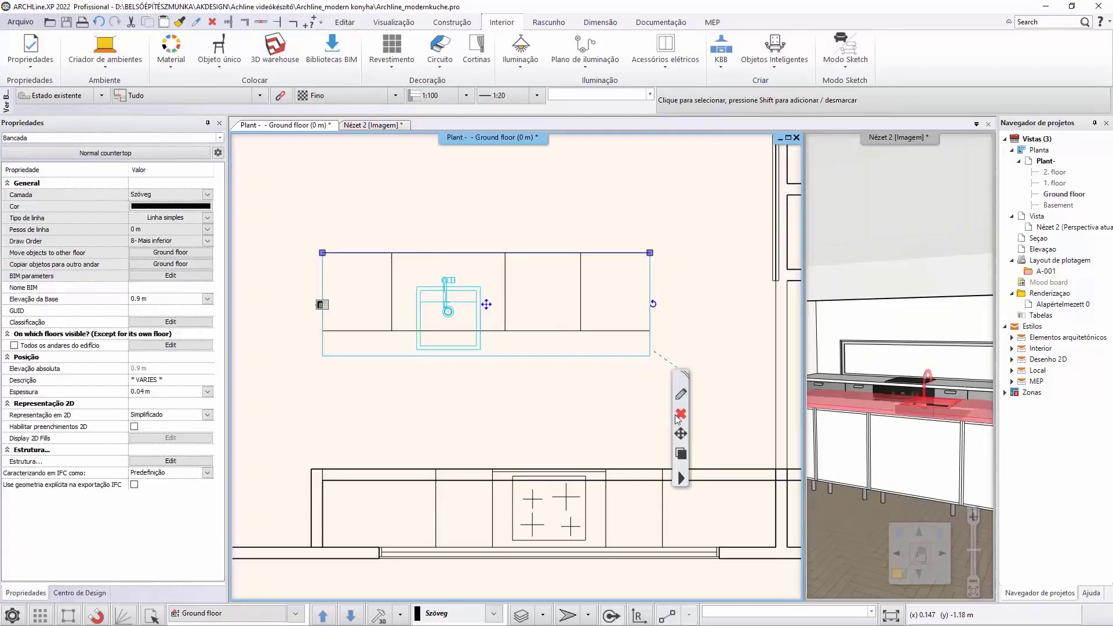
mouse_move(680, 435)
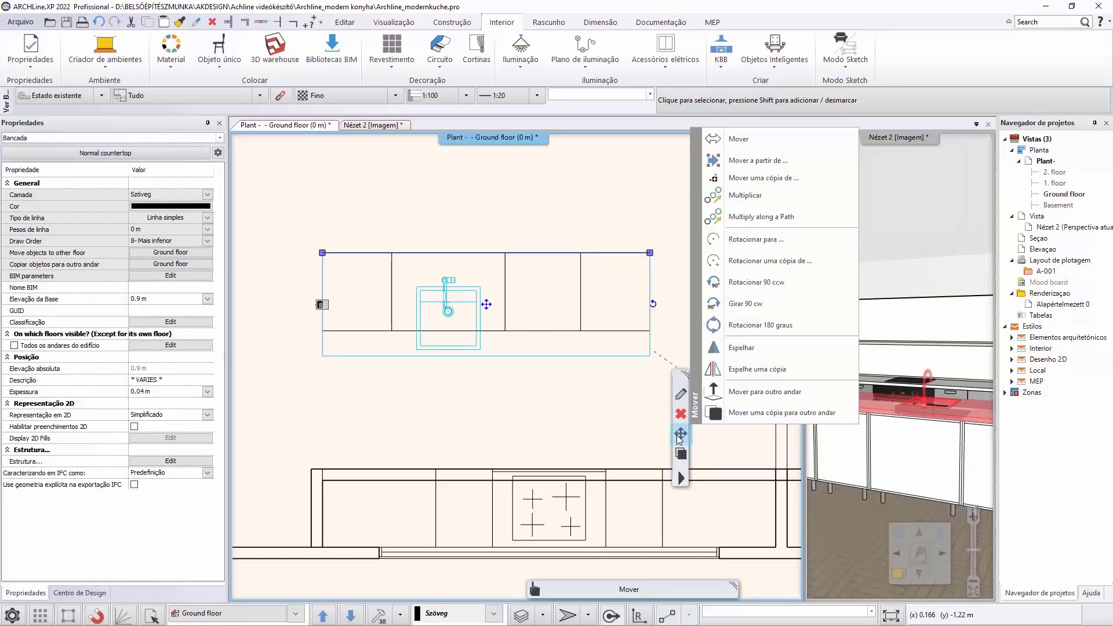
click(747, 160)
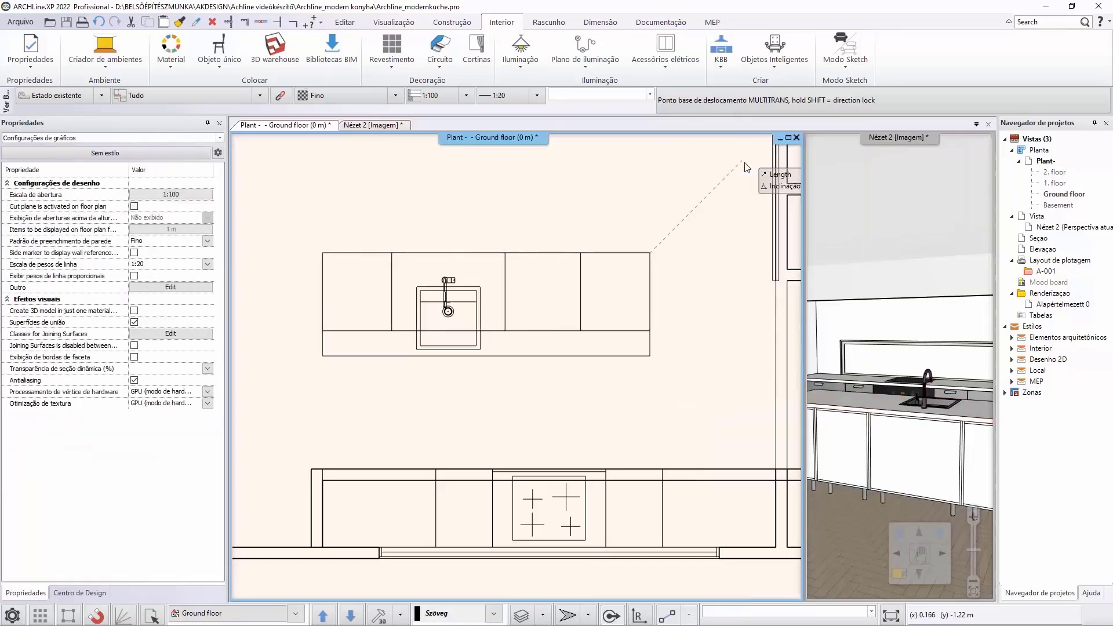
scroll(748, 345, up, 2)
scroll(588, 372, up, 2)
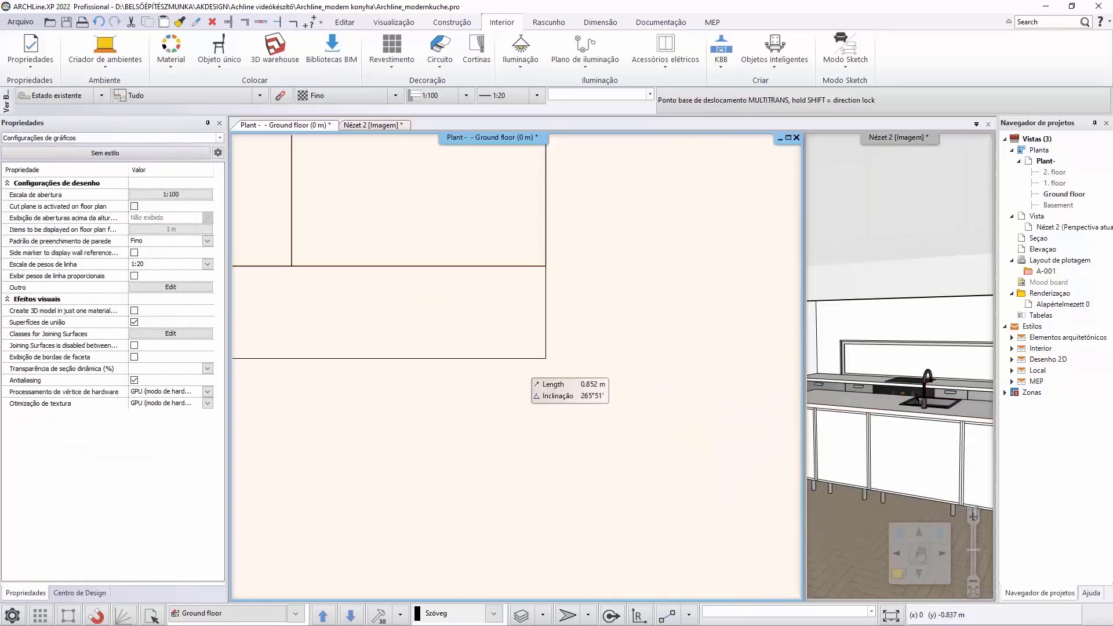
click(546, 357)
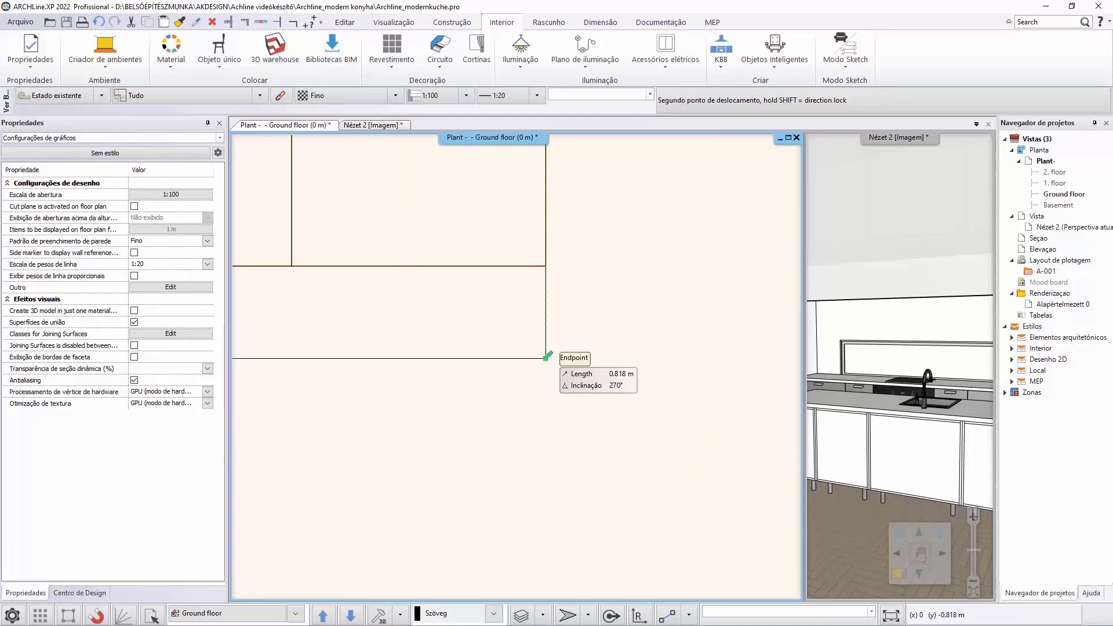
click(599, 555)
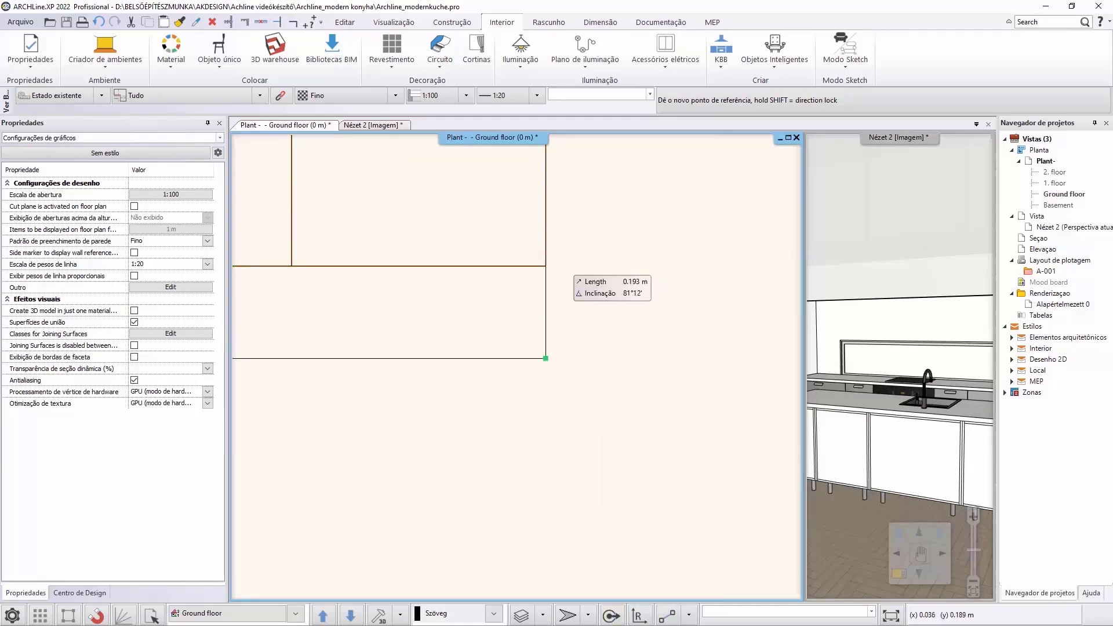
click(546, 266)
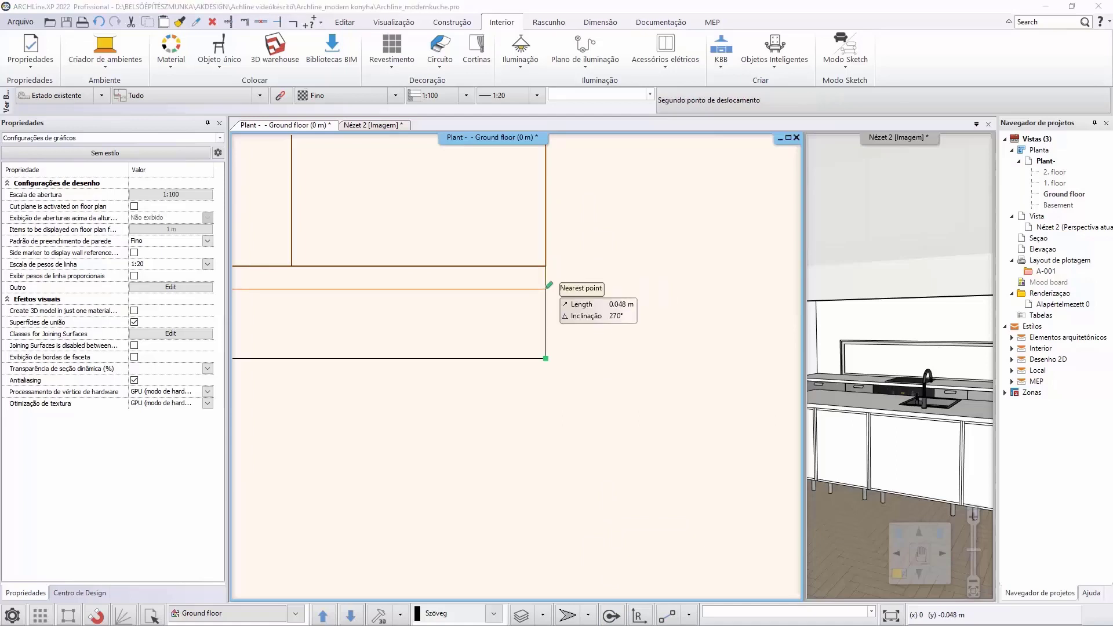
text(0)
text(.03)
key(Return)
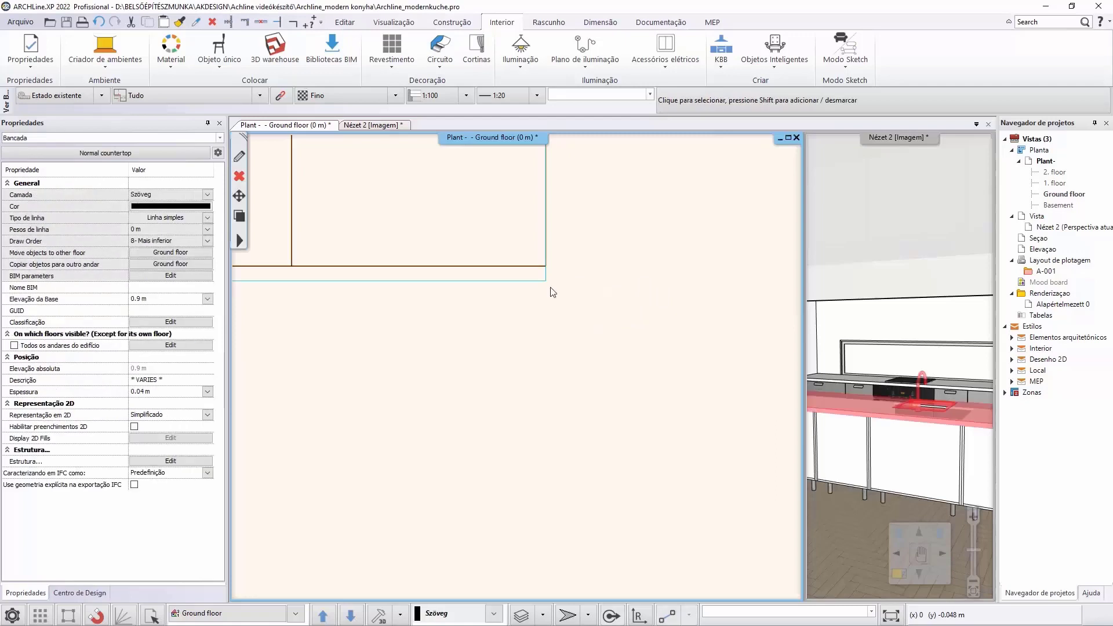
scroll(552, 306, up, 3)
scroll(552, 305, down, 2)
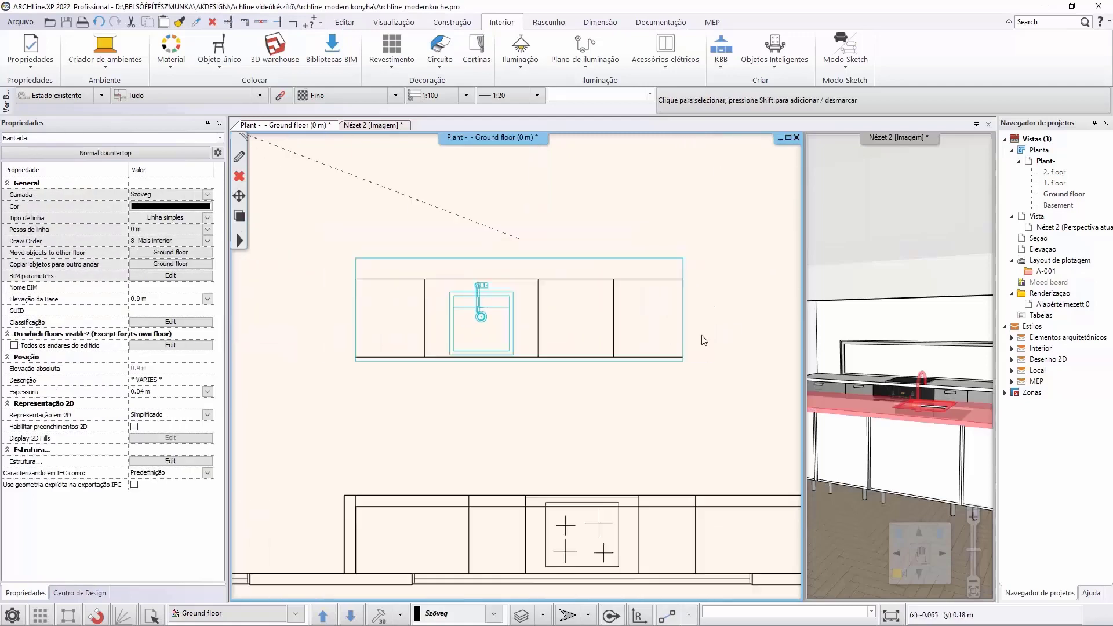
click(652, 406)
key(Escape)
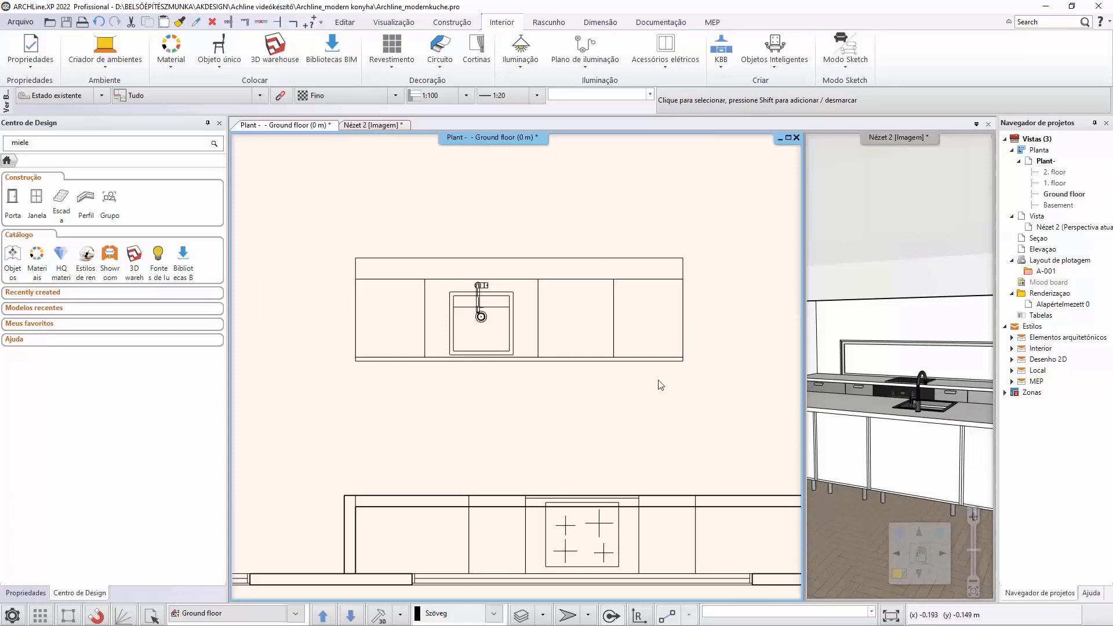
Step: Create a countertop by cabinets over the base cabinet row in the room adjoining the kitchen
middle_drag(638, 386, 645, 392)
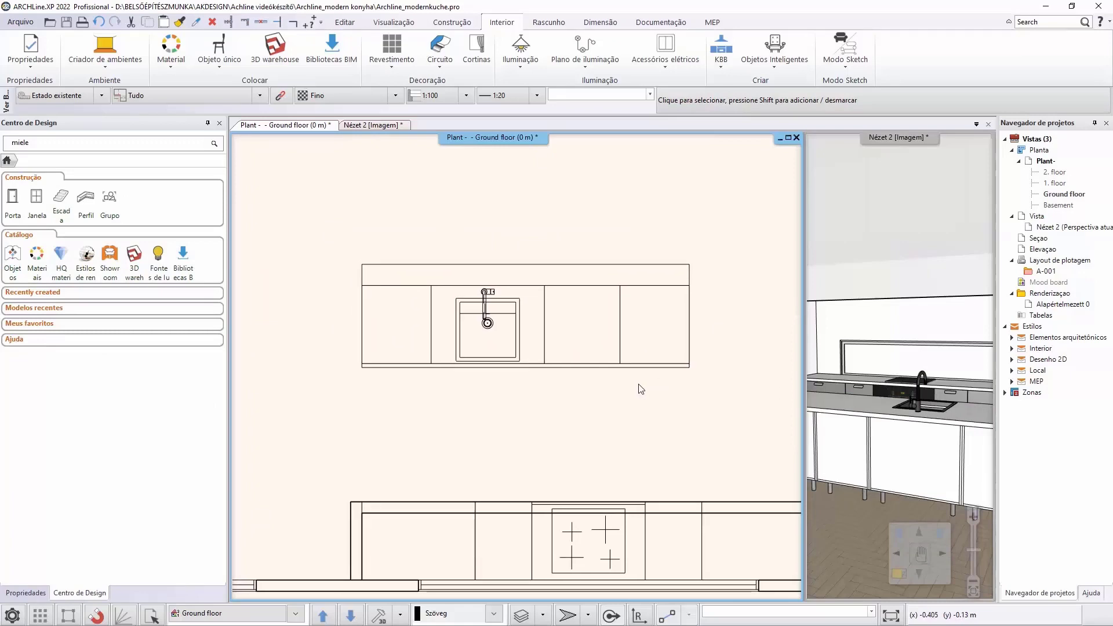
scroll(641, 389, down, 5)
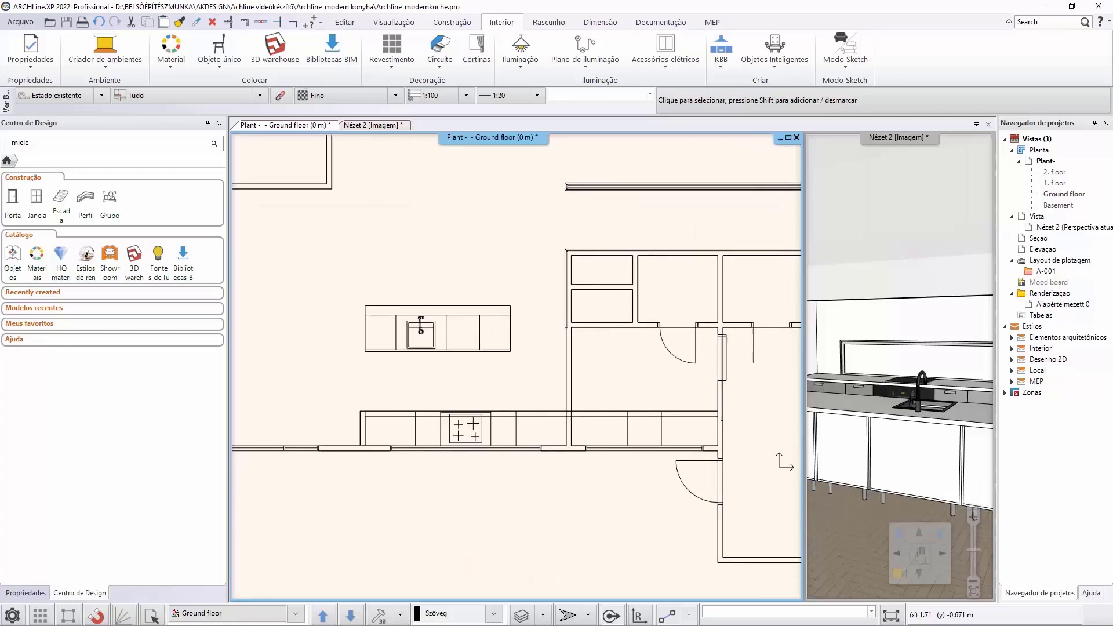
scroll(534, 417, up, 2)
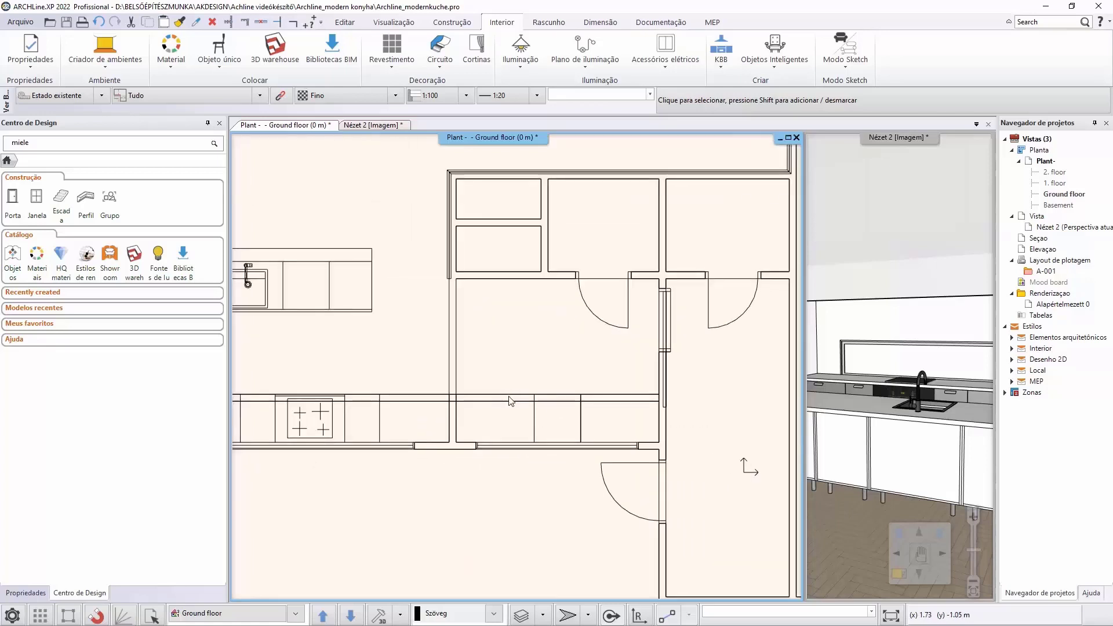
click(730, 69)
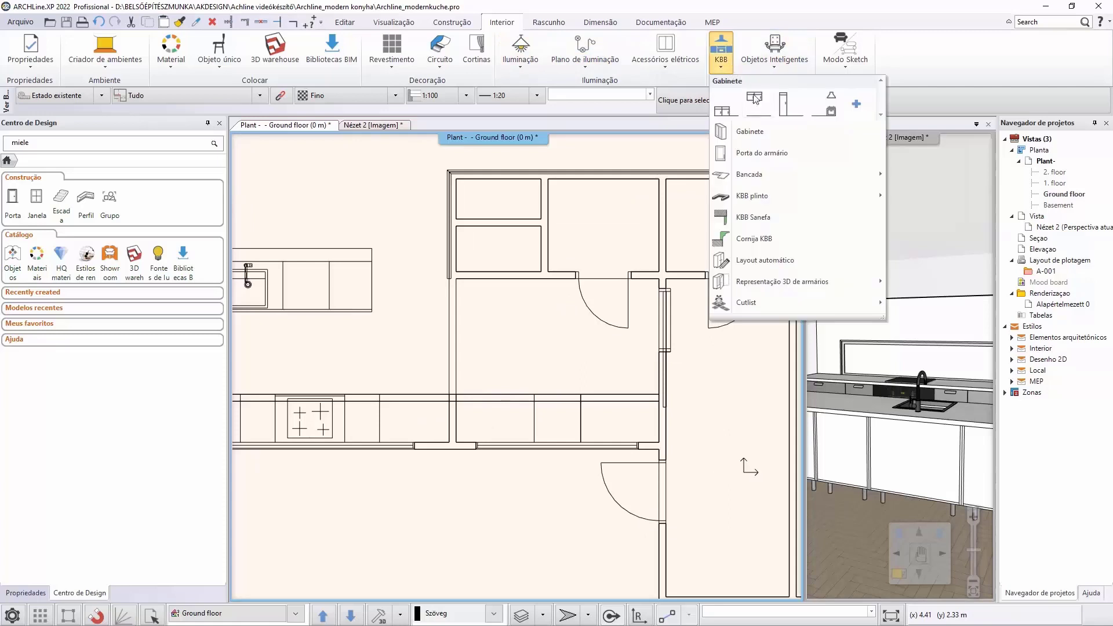
mouse_move(788, 174)
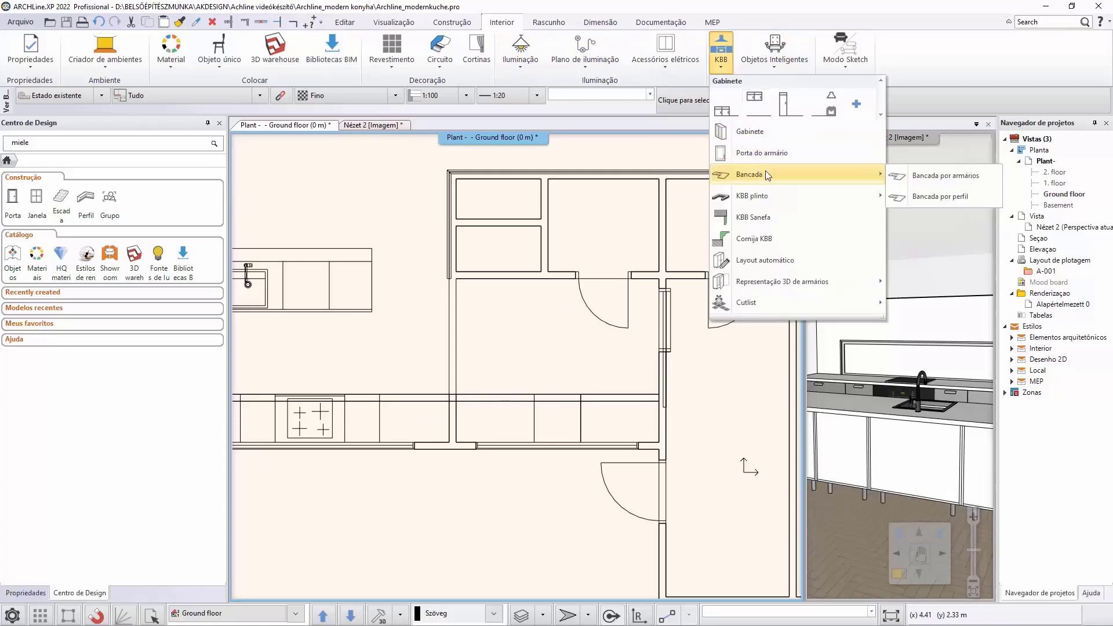
click(944, 175)
click(512, 395)
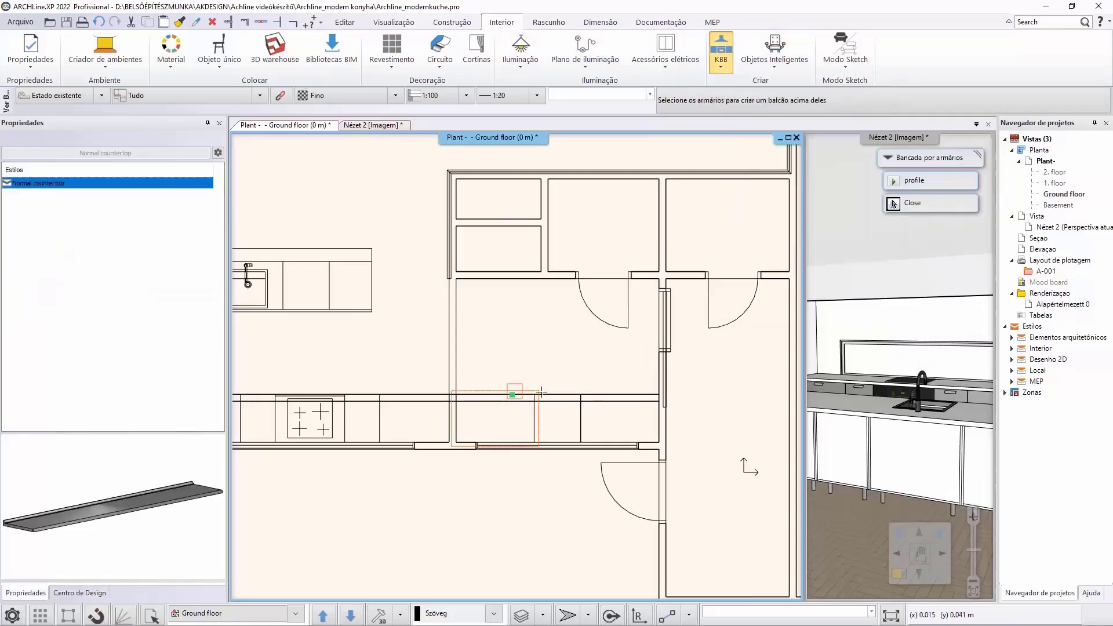
click(566, 395)
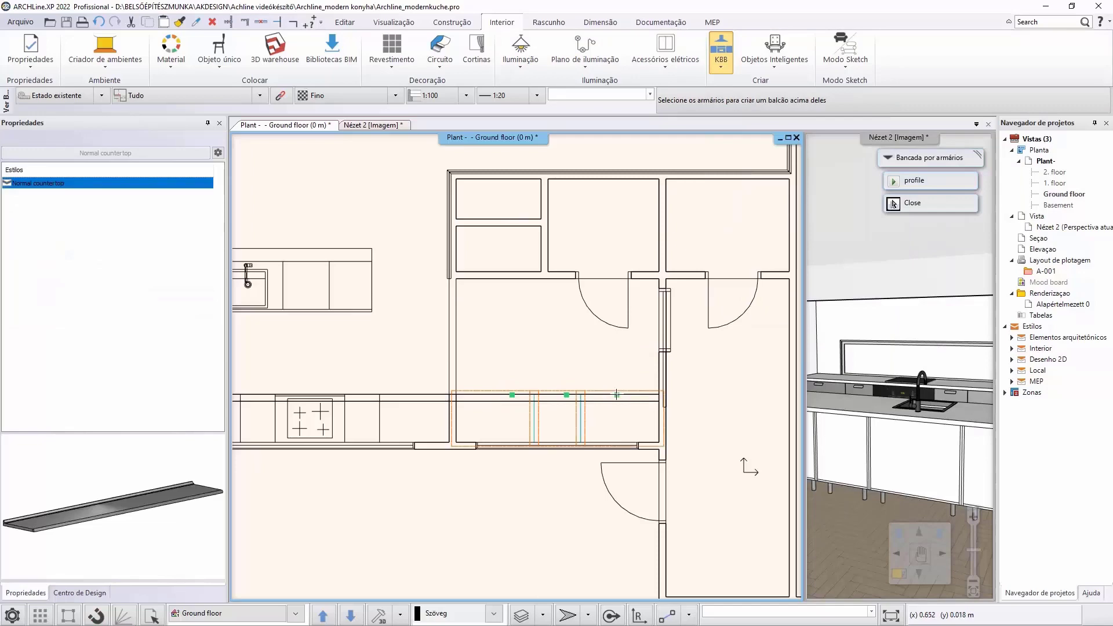
key(Return)
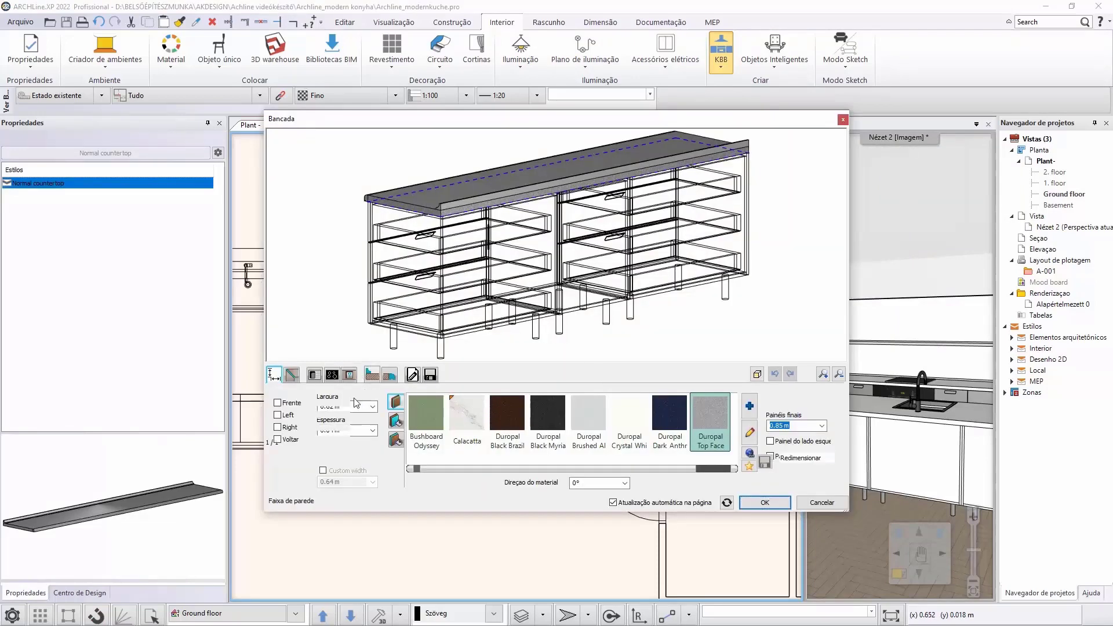
Step: Remove the wall strip and the front edge profile from the new countertop
click(372, 375)
click(387, 376)
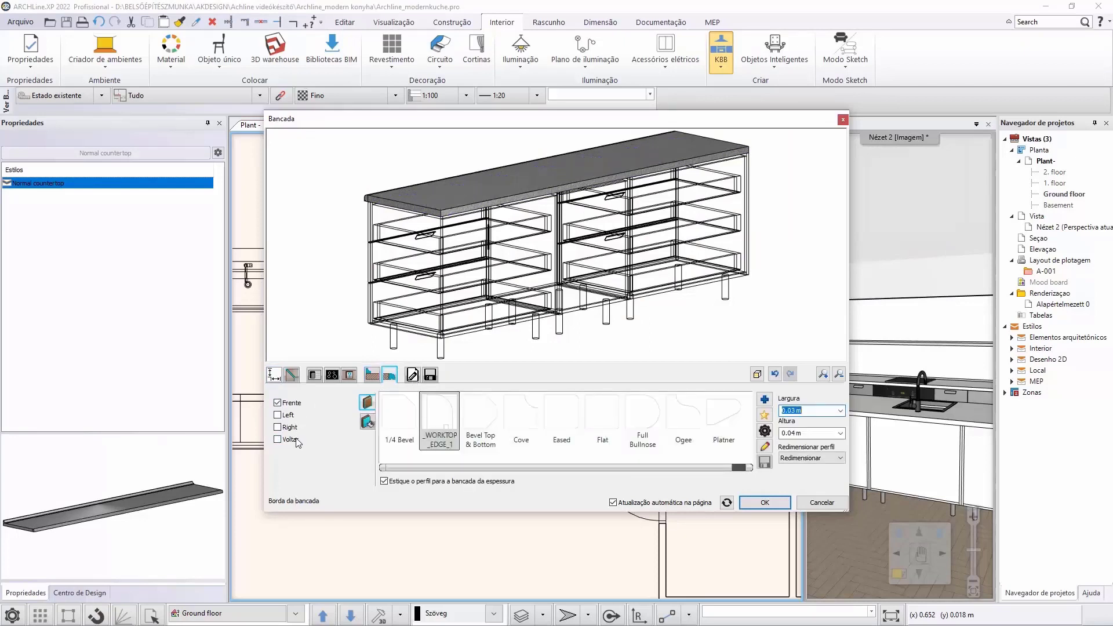
click(282, 403)
Step: Apply the Statuario_Venato material to the new countertop
click(274, 375)
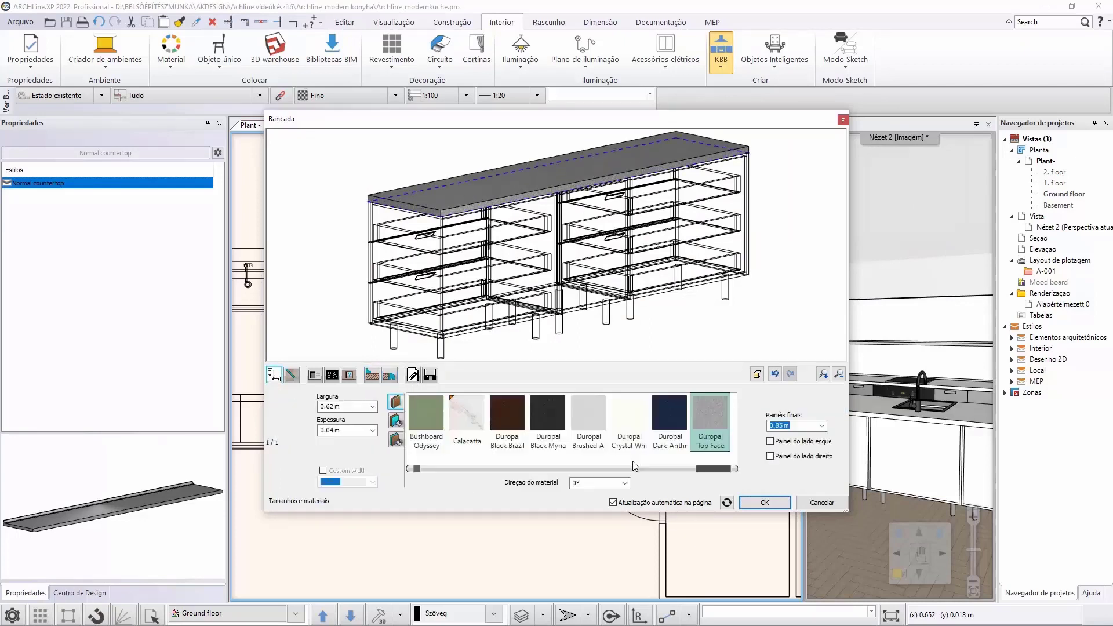
scroll(600, 471, down, 5)
click(674, 420)
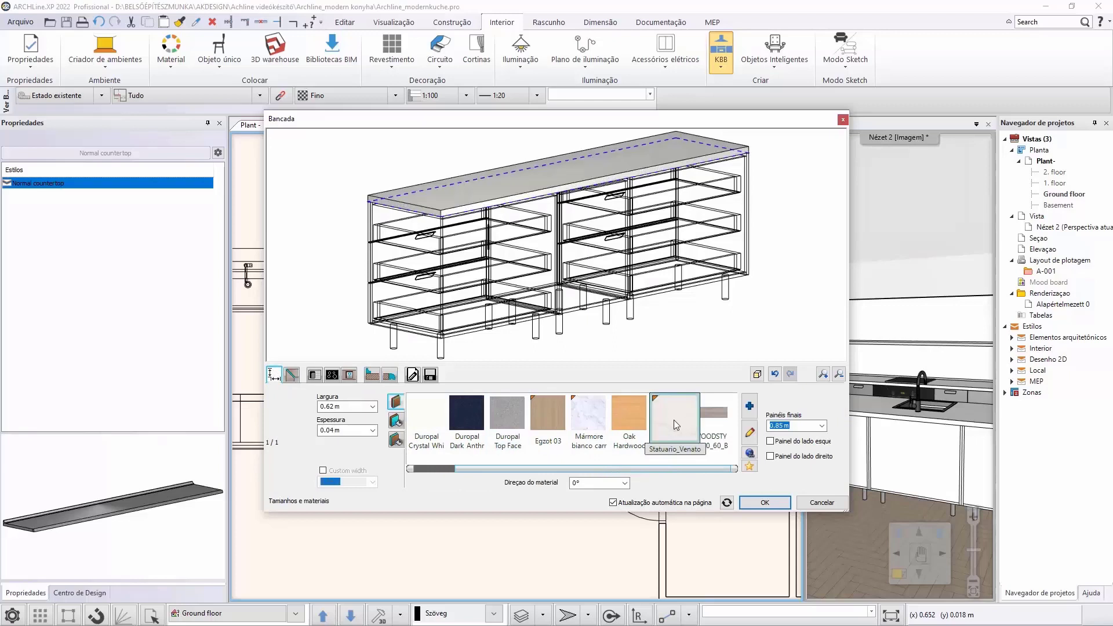
Step: Add a Blanco_Dalago sink unit to the countertop
click(315, 375)
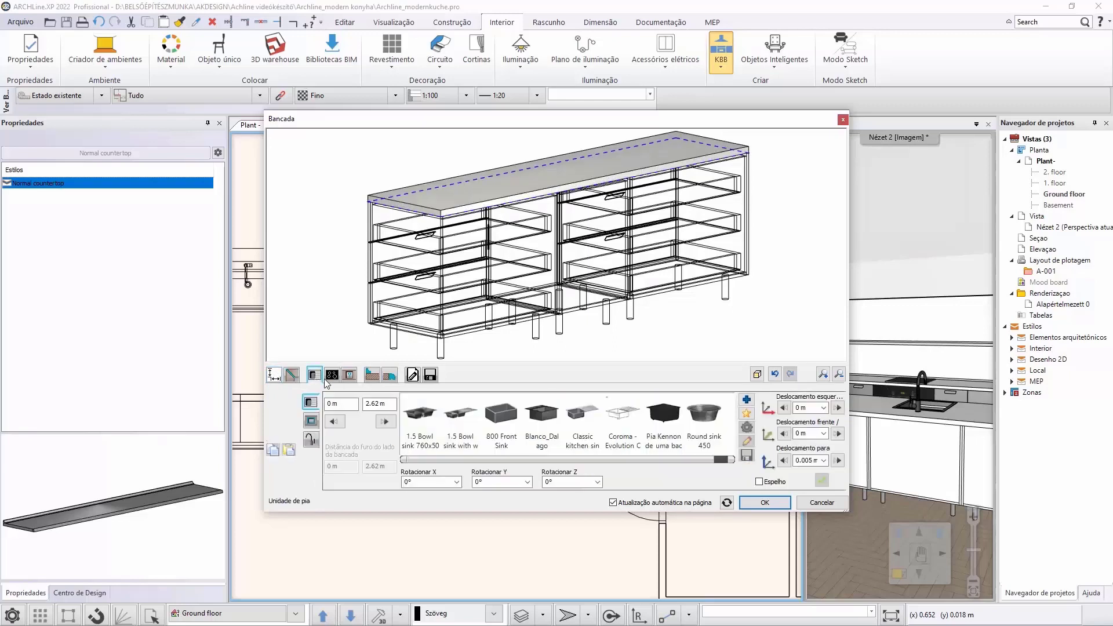
click(541, 417)
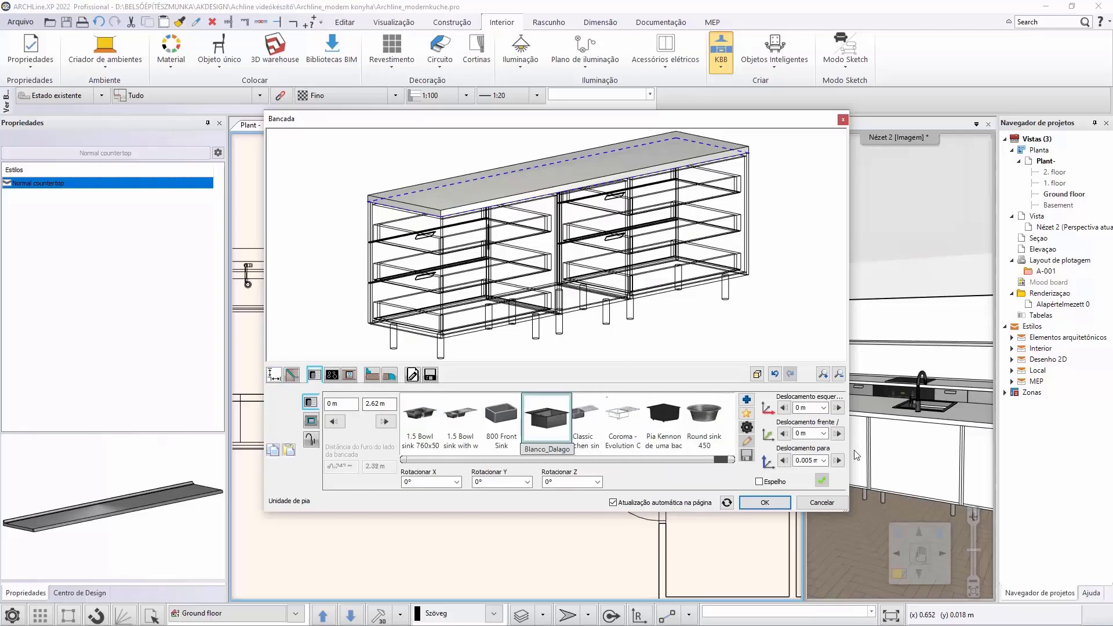
click(821, 481)
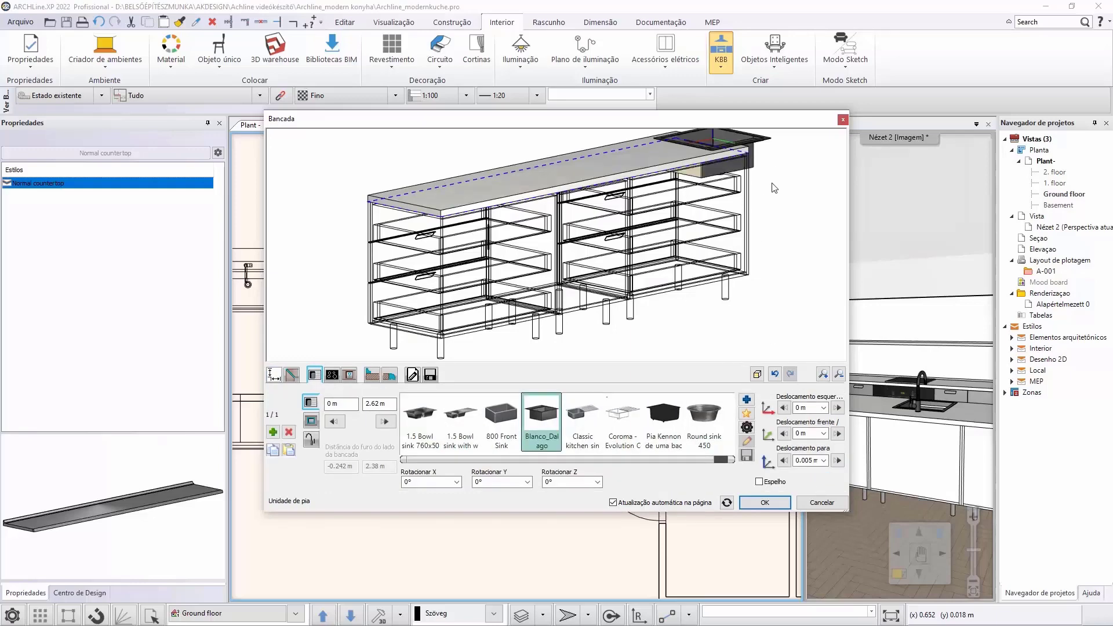
Step: Set the sink's sideways offset to 1.32 m so it sits over the middle cabinet
scroll(756, 204, down, 1)
drag(647, 320, 888, 307)
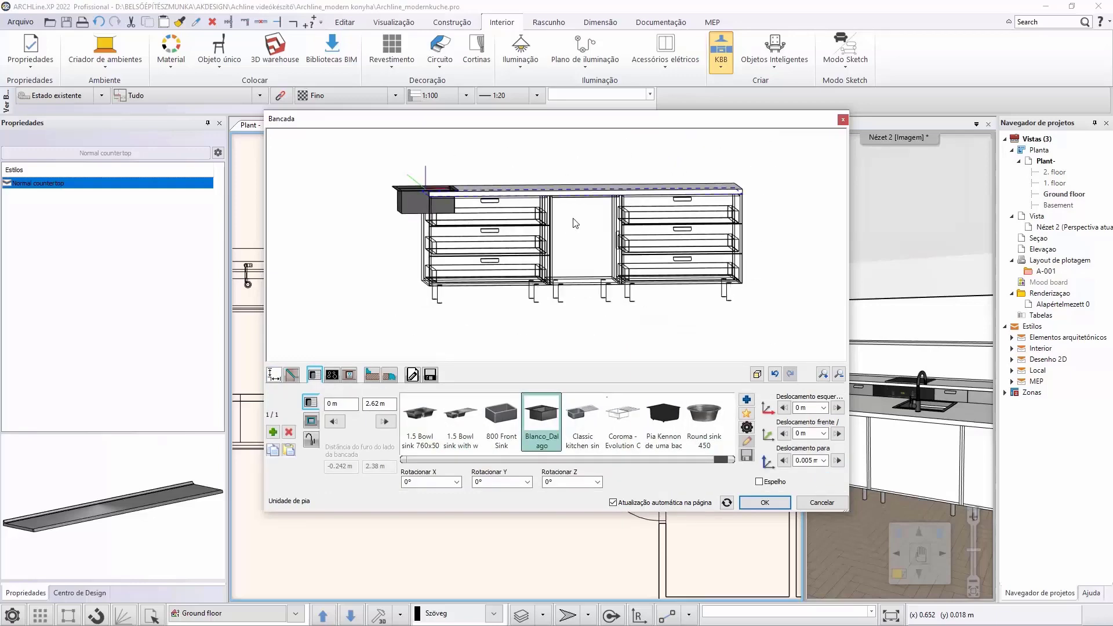
double_click(802, 408)
text(1,32)
key(Return)
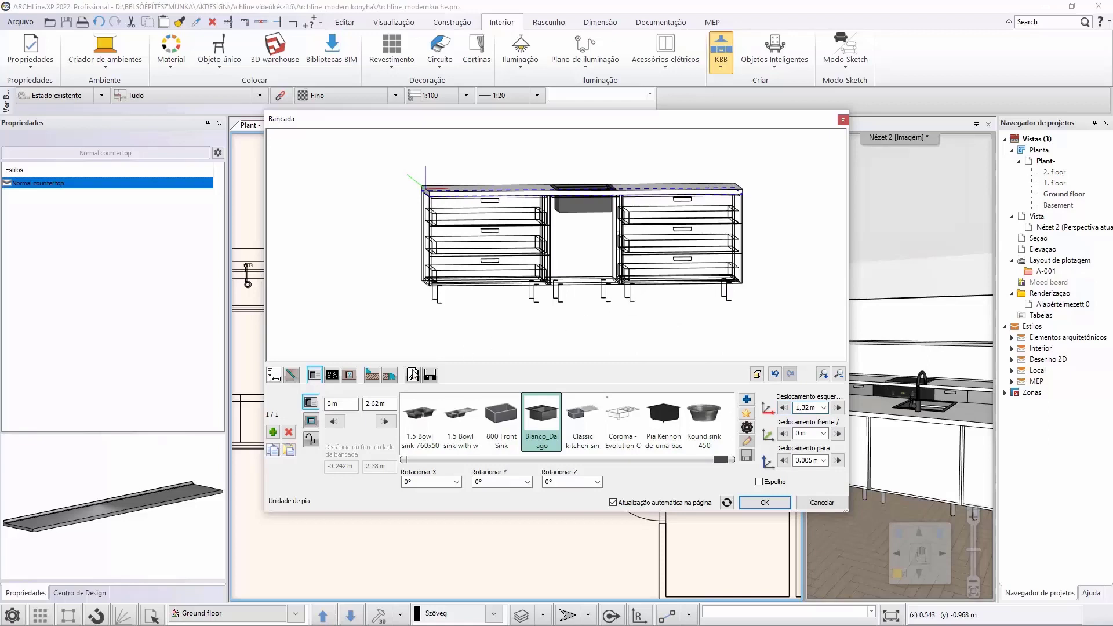
click(273, 431)
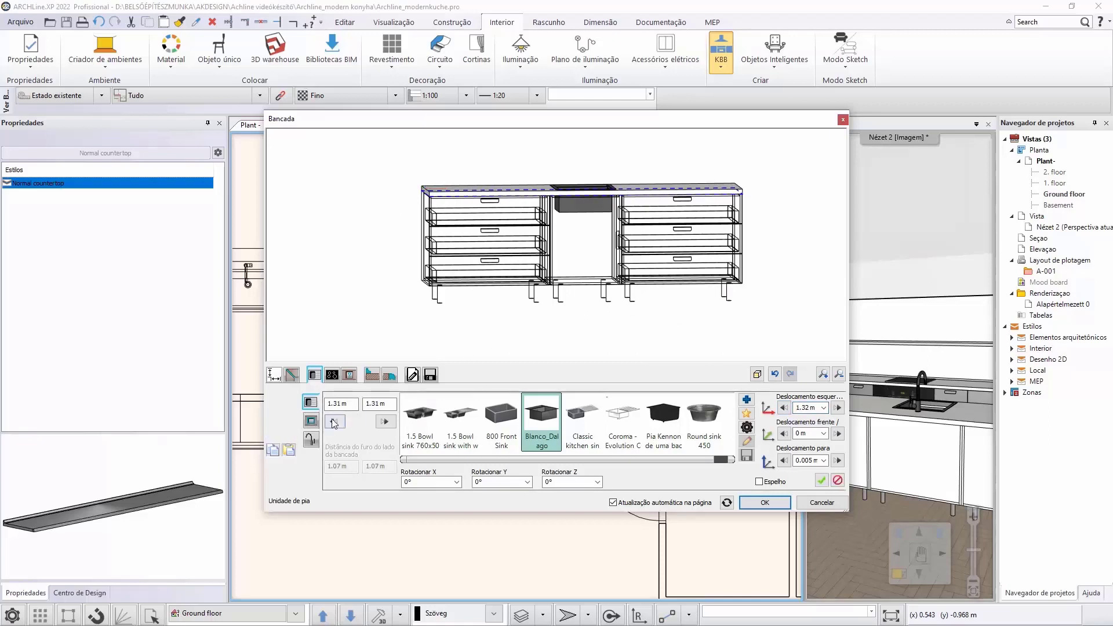
click(837, 481)
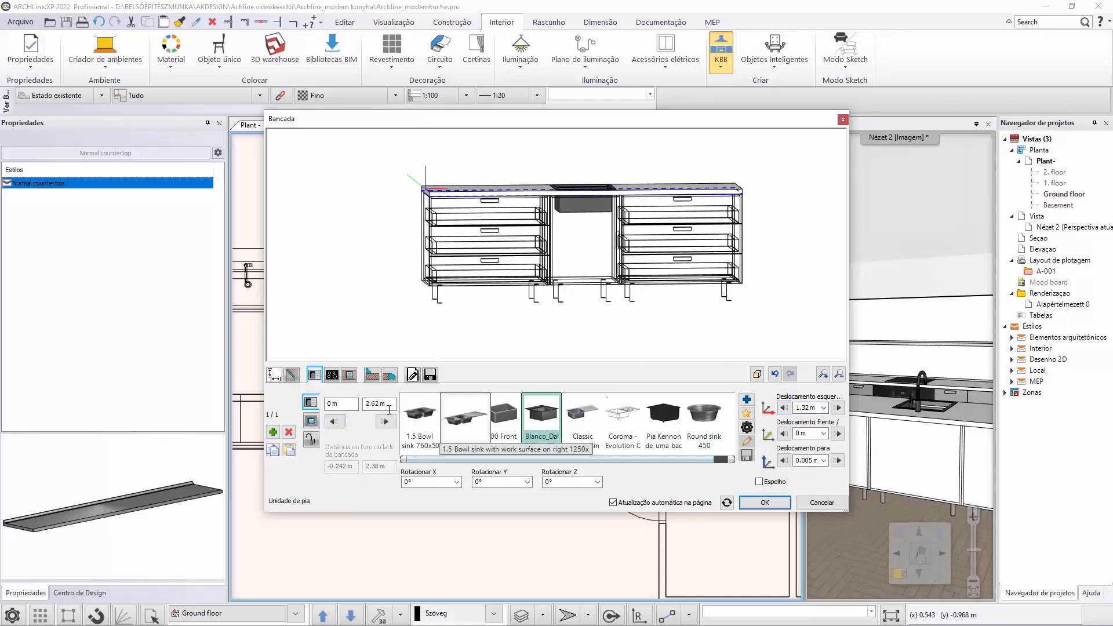
Step: Fit the Dorf Poseidon Si tap to the sink with a front/back offset of 0.02 m and a vertical offset of -0.02 m
click(311, 440)
click(524, 414)
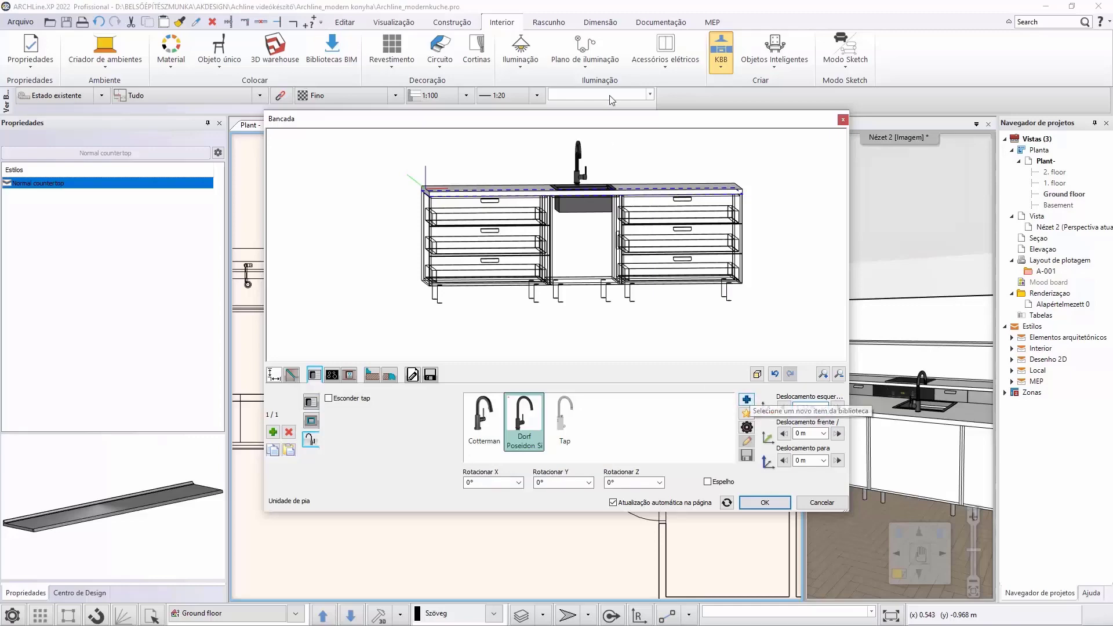
scroll(605, 186, up, 5)
drag(615, 200, 702, 347)
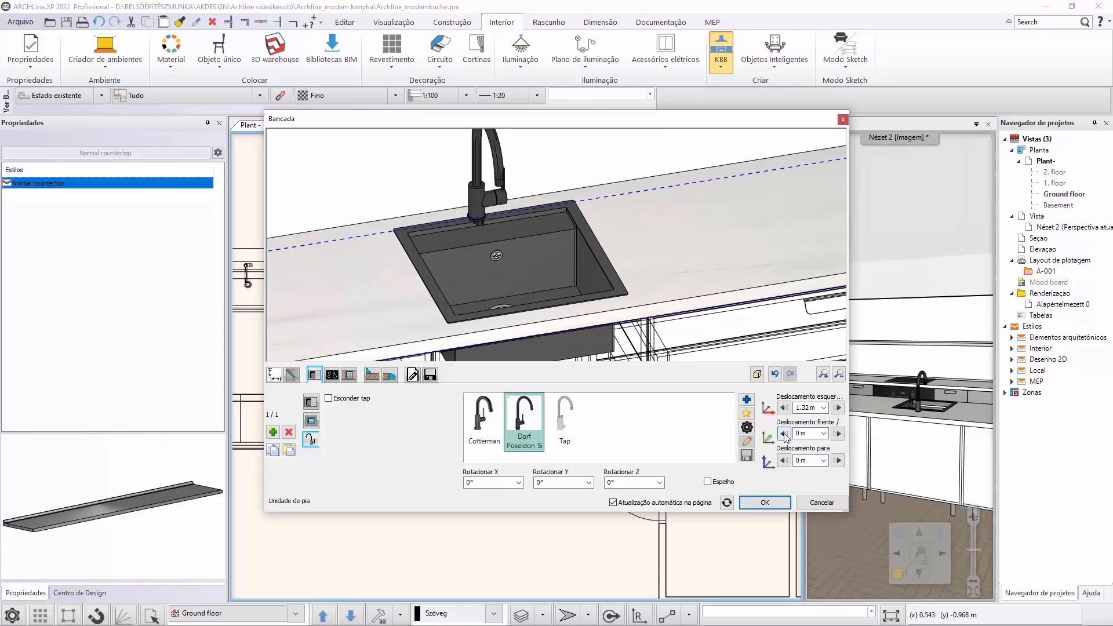
click(783, 433)
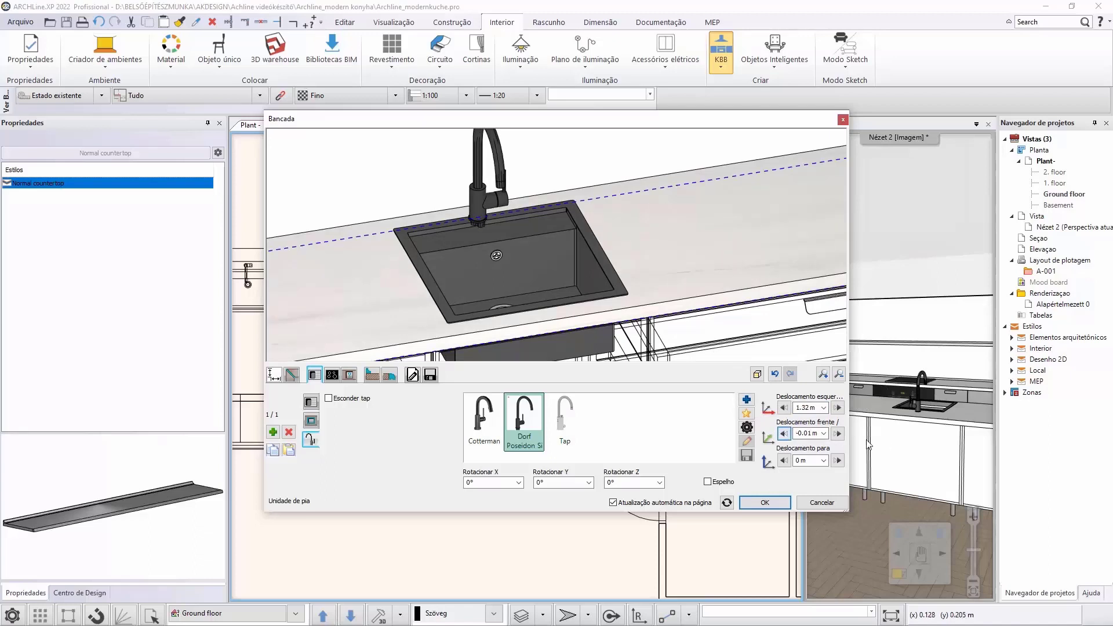
click(838, 433)
click(837, 433)
click(837, 434)
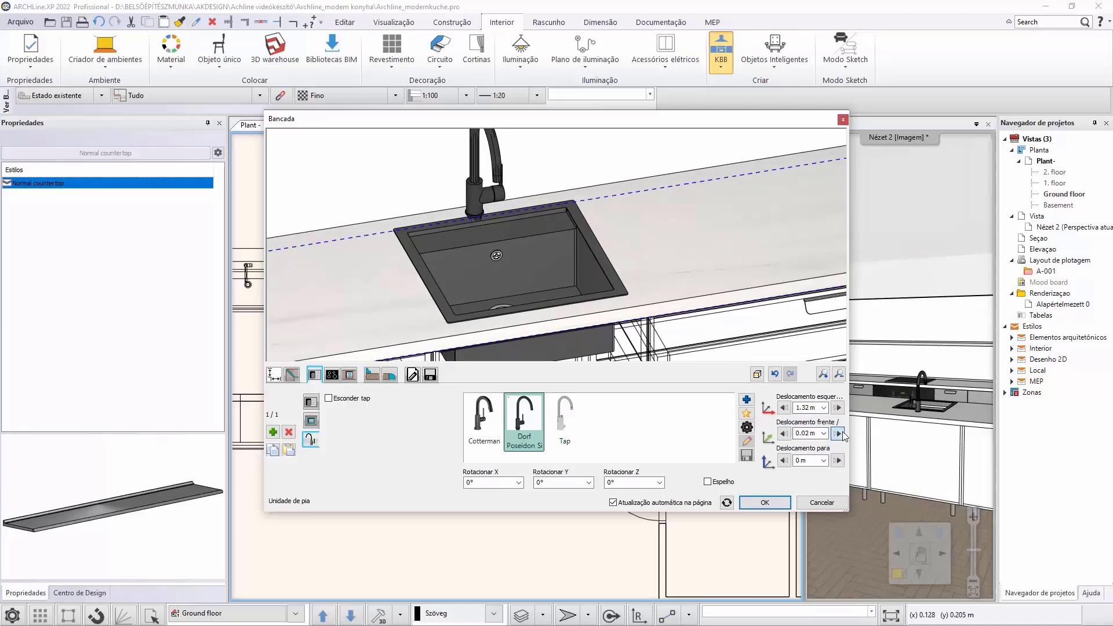
click(783, 460)
click(783, 461)
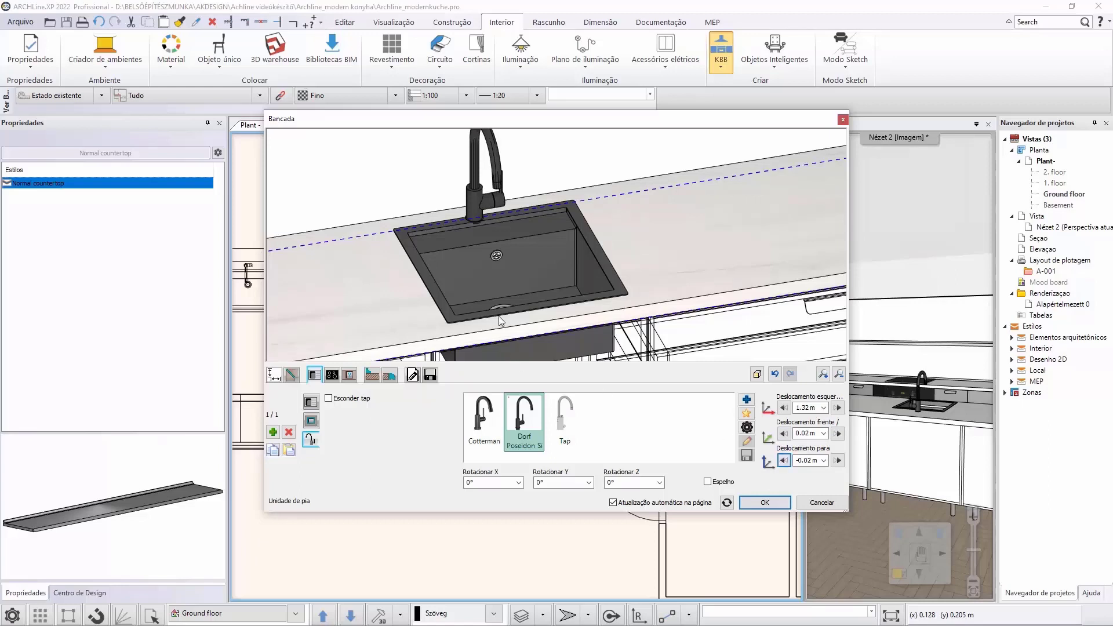
Step: Set the sink's front/back offset to -0.04 m, moving it towards the countertop's front edge
click(311, 402)
click(838, 434)
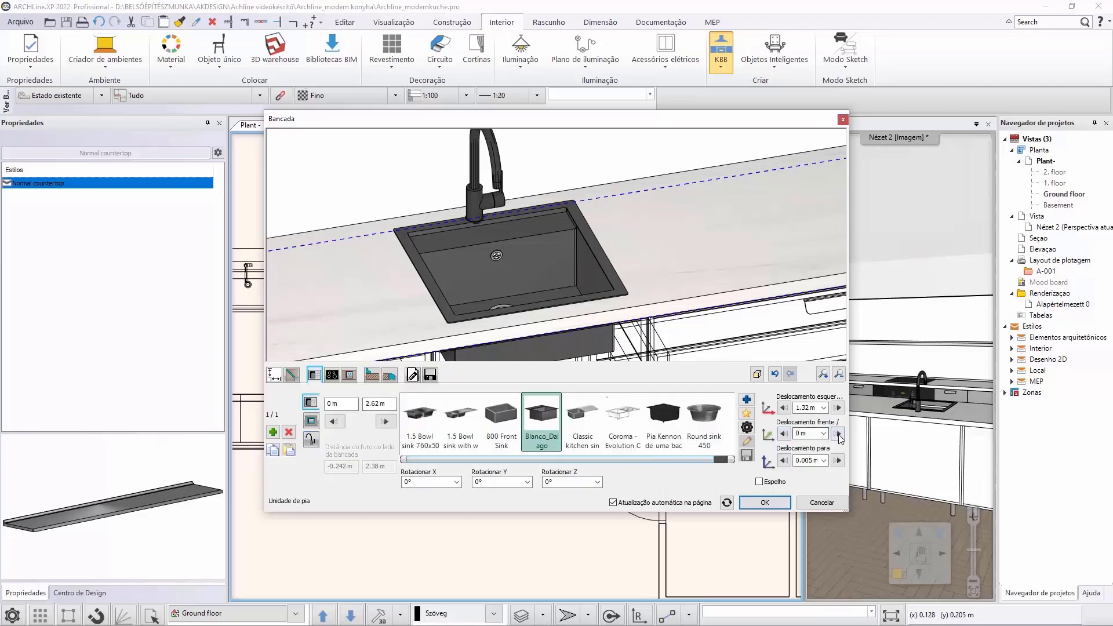
click(784, 434)
click(784, 433)
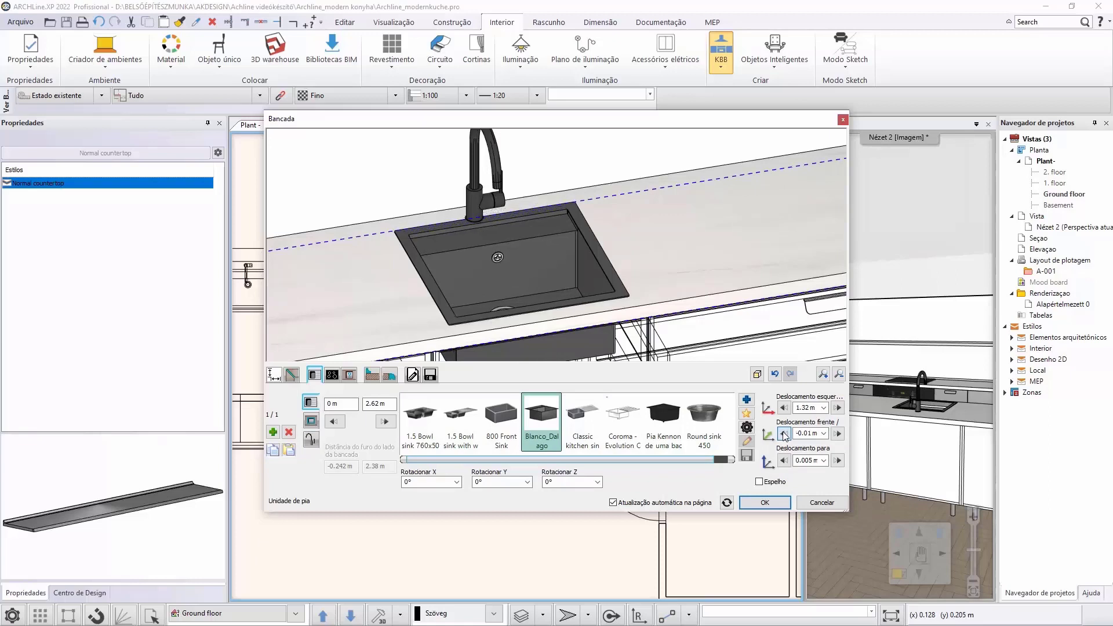
click(783, 434)
click(783, 434)
click(783, 433)
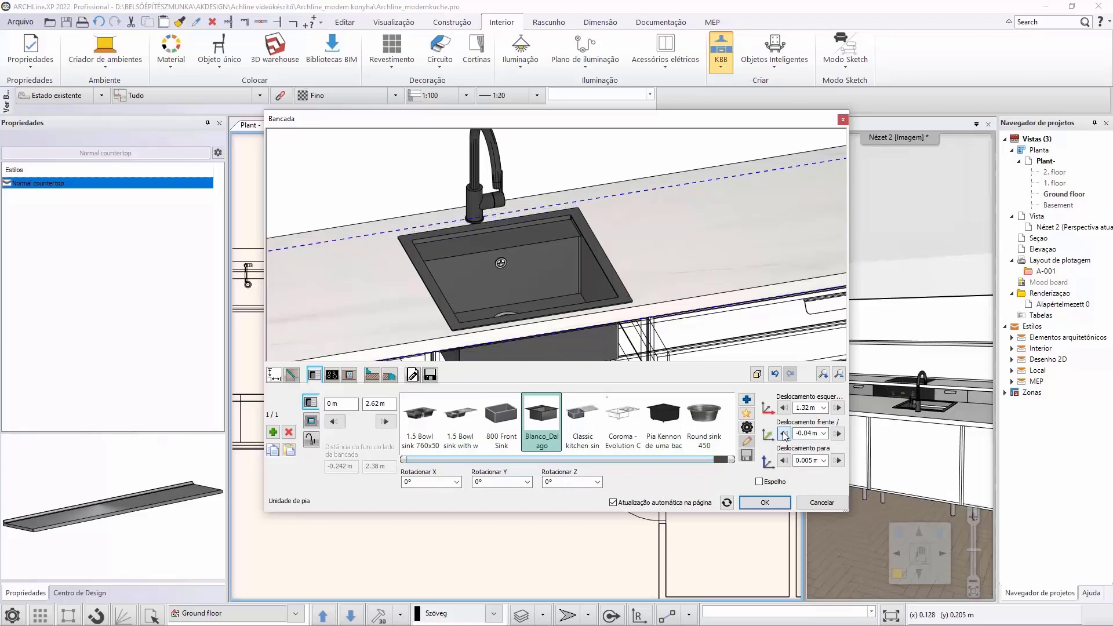
Step: Set the tap's front/back offset to 0.03 m, moving it back from the sink
click(311, 439)
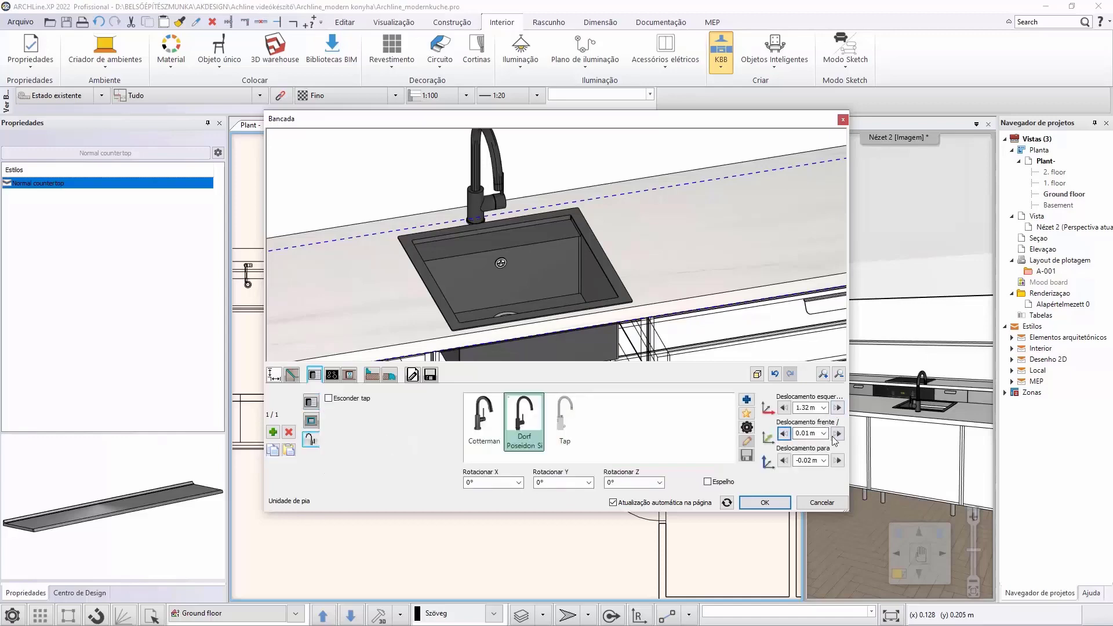
click(837, 433)
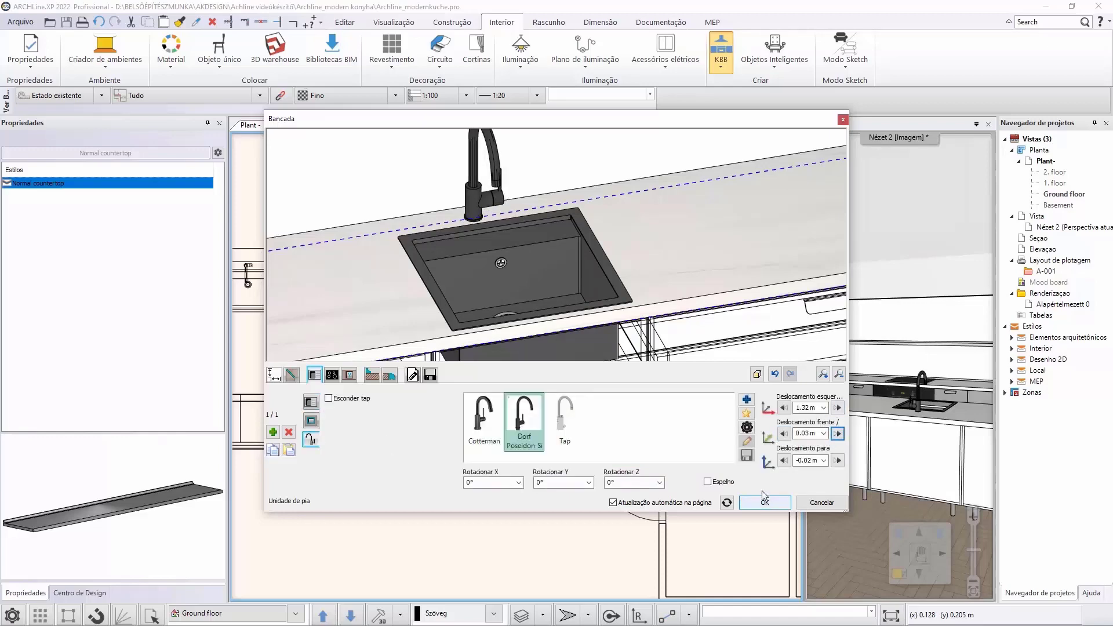
scroll(653, 326, down, 5)
scroll(655, 326, down, 1)
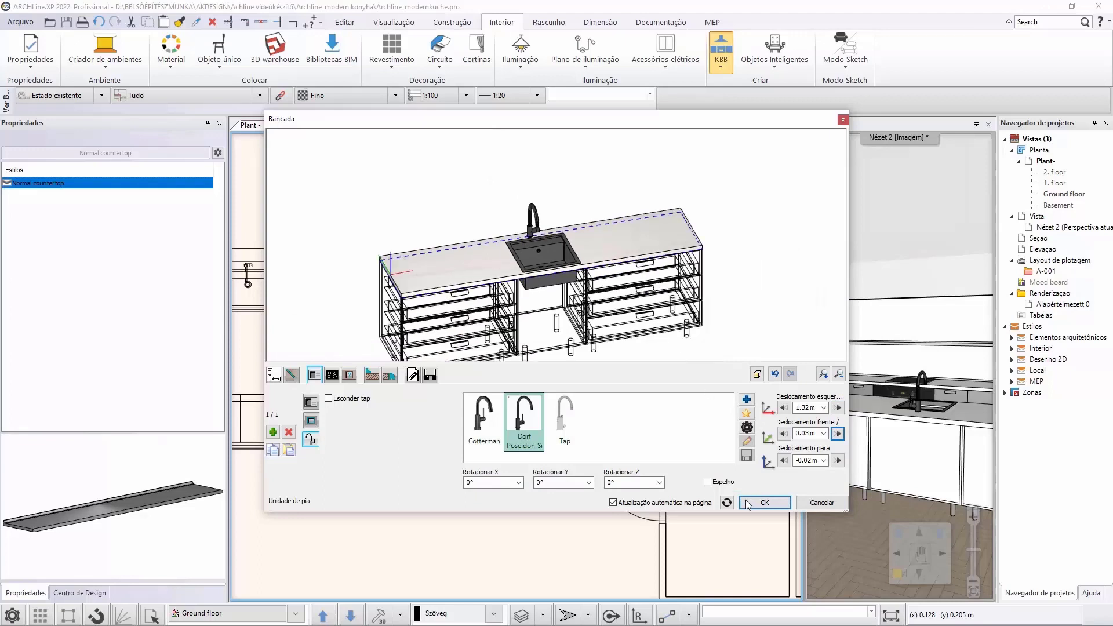
Step: Save the countertop to the library as counter3 with subcategory bancada and producer AK, and apply it to the plan
click(431, 375)
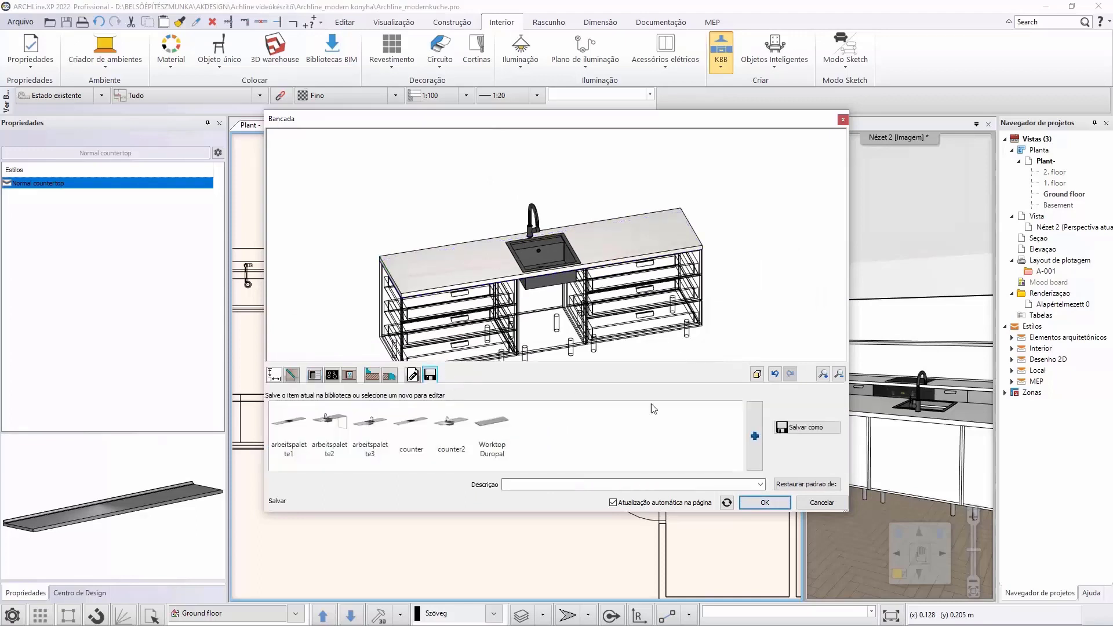
click(806, 427)
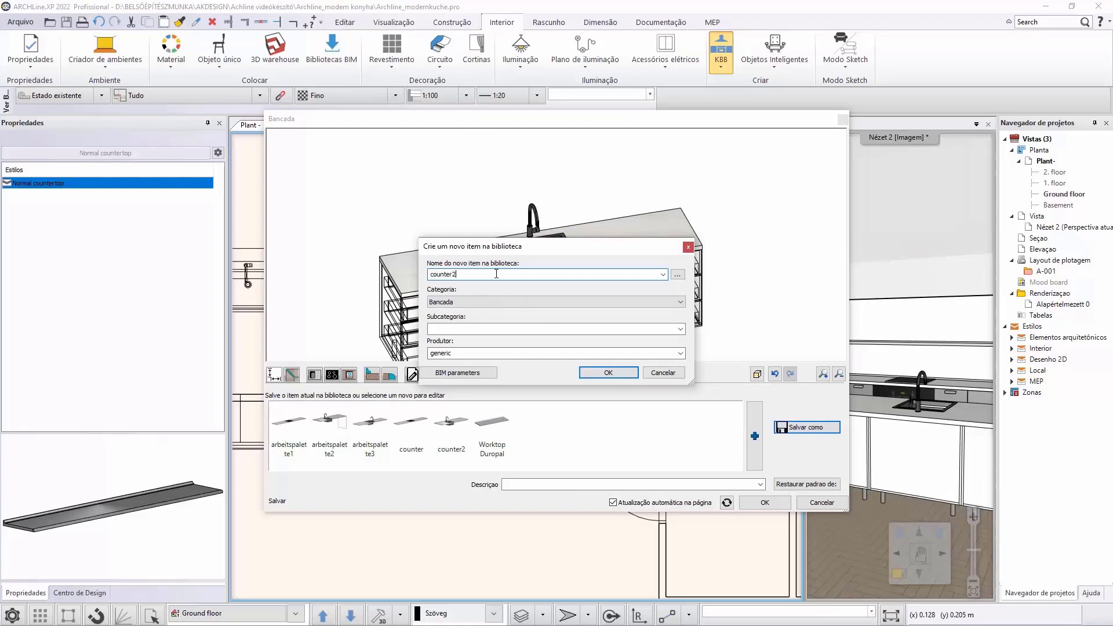
click(486, 330)
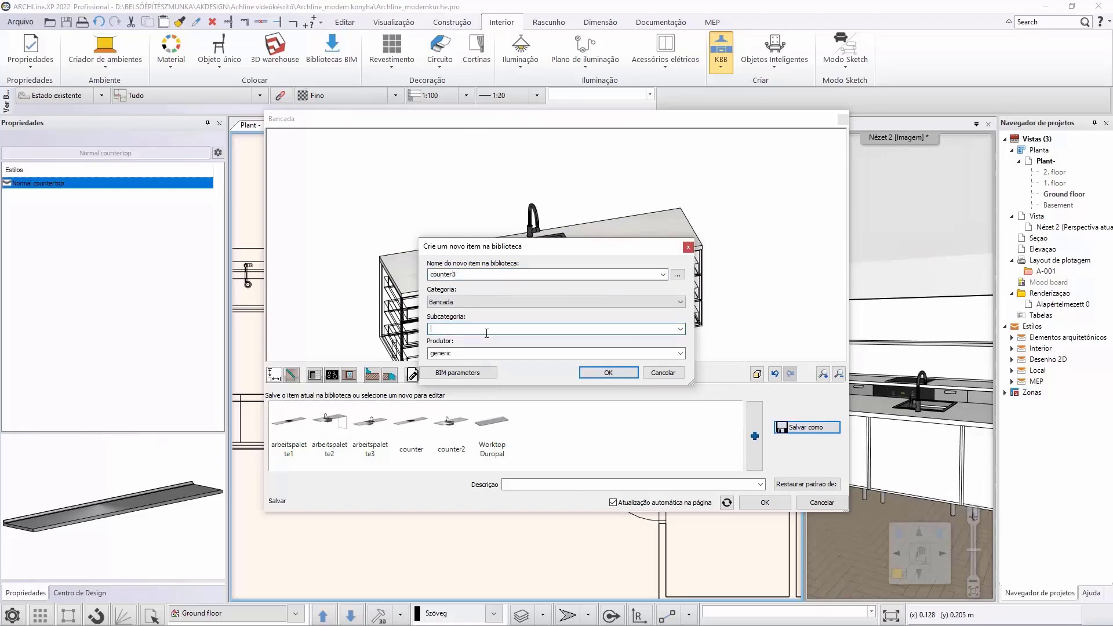
text(bancada)
double_click(547, 352)
text(AK)
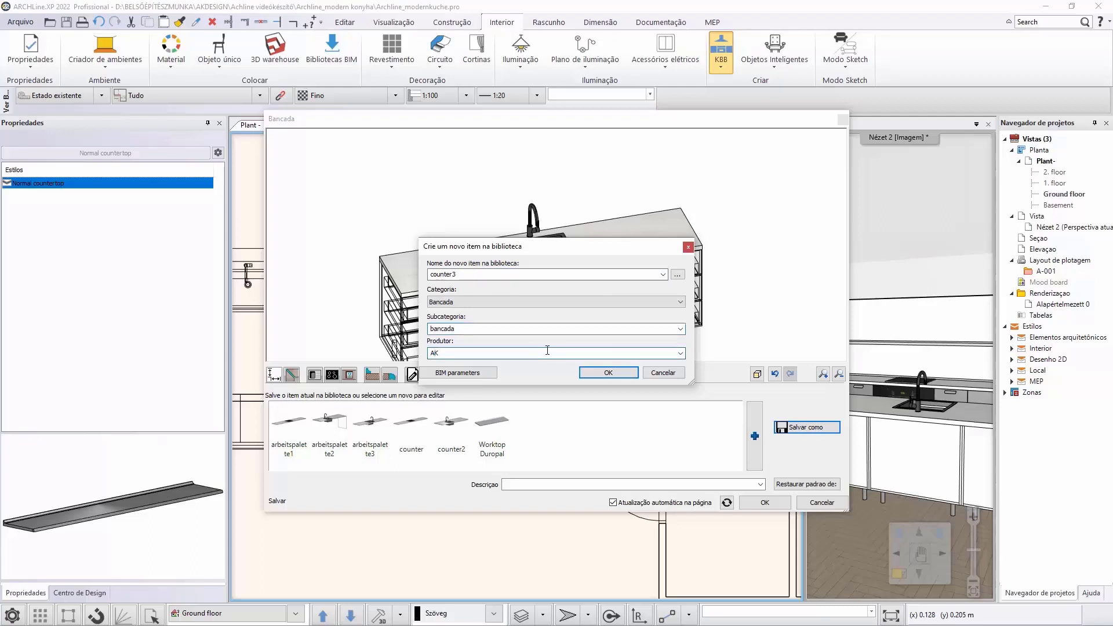
click(608, 372)
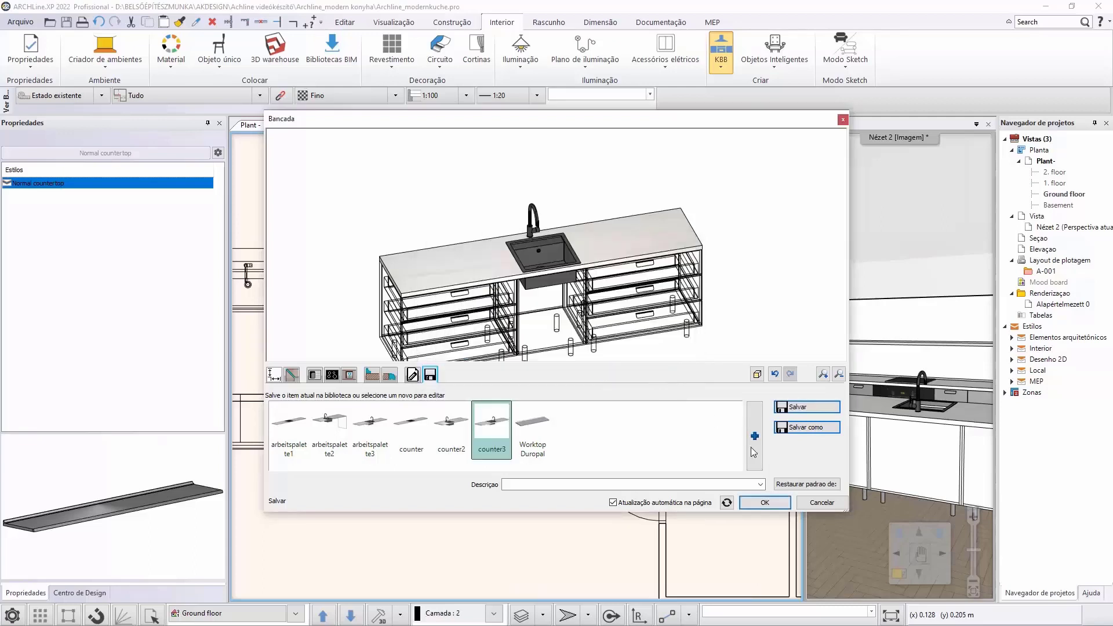
click(763, 503)
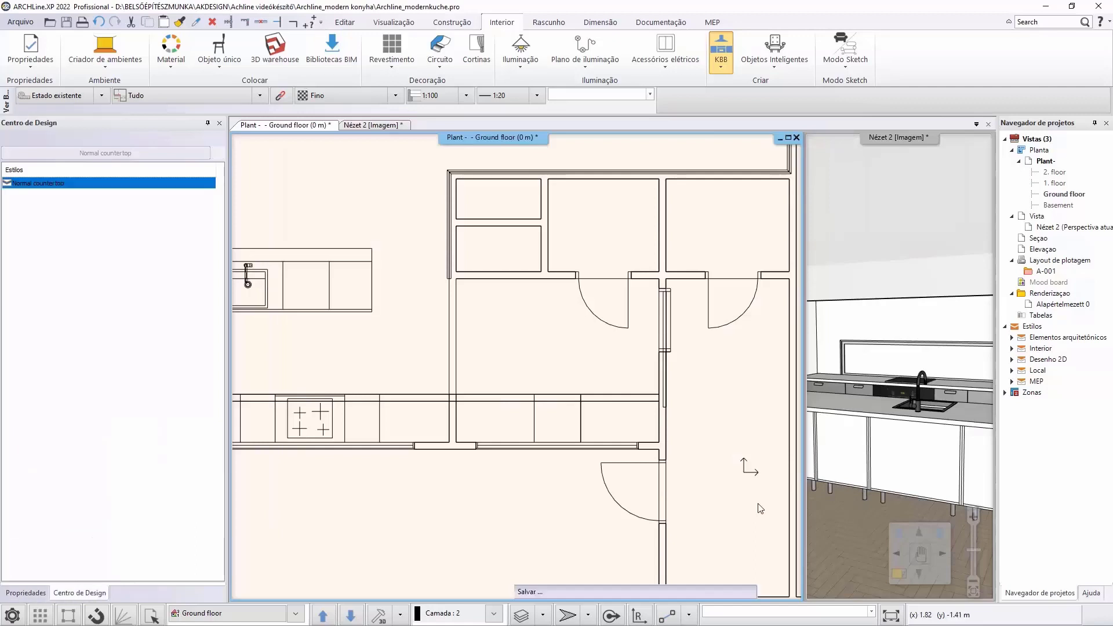
Step: Create a 3.6 m KBB plinth by profile along the front of the hob cabinet row, from the dividing wall to the row's far end
click(892, 565)
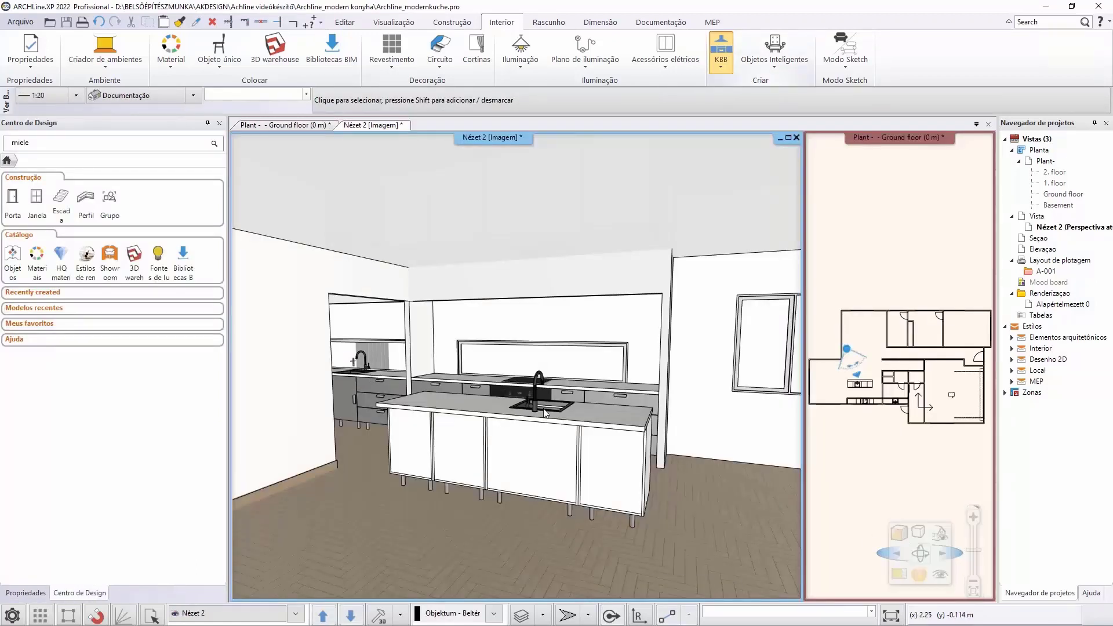
click(899, 439)
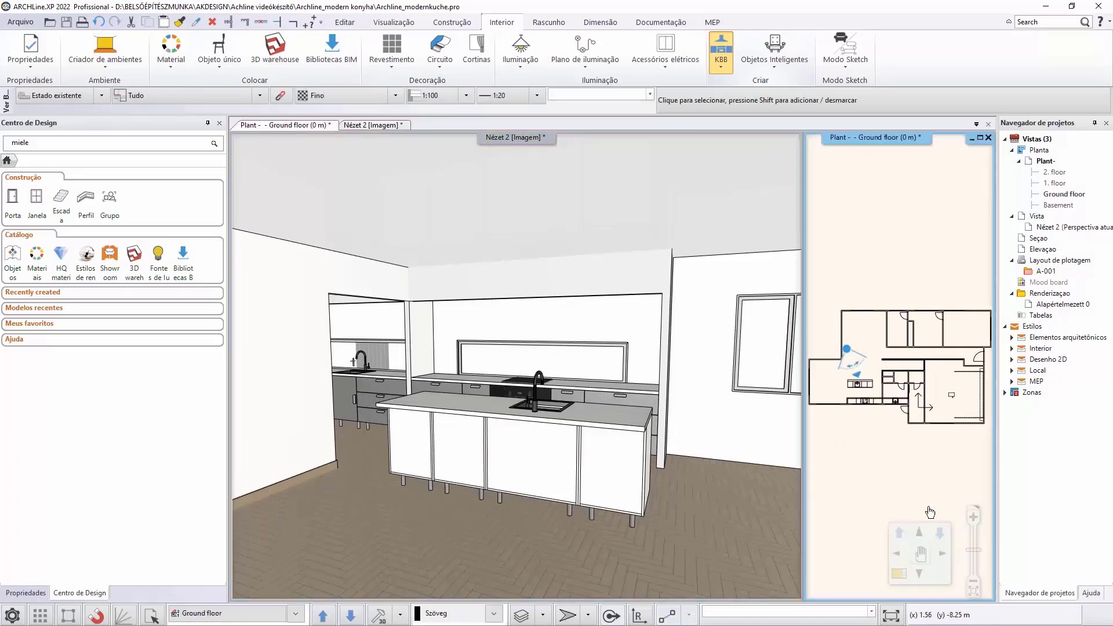
click(896, 575)
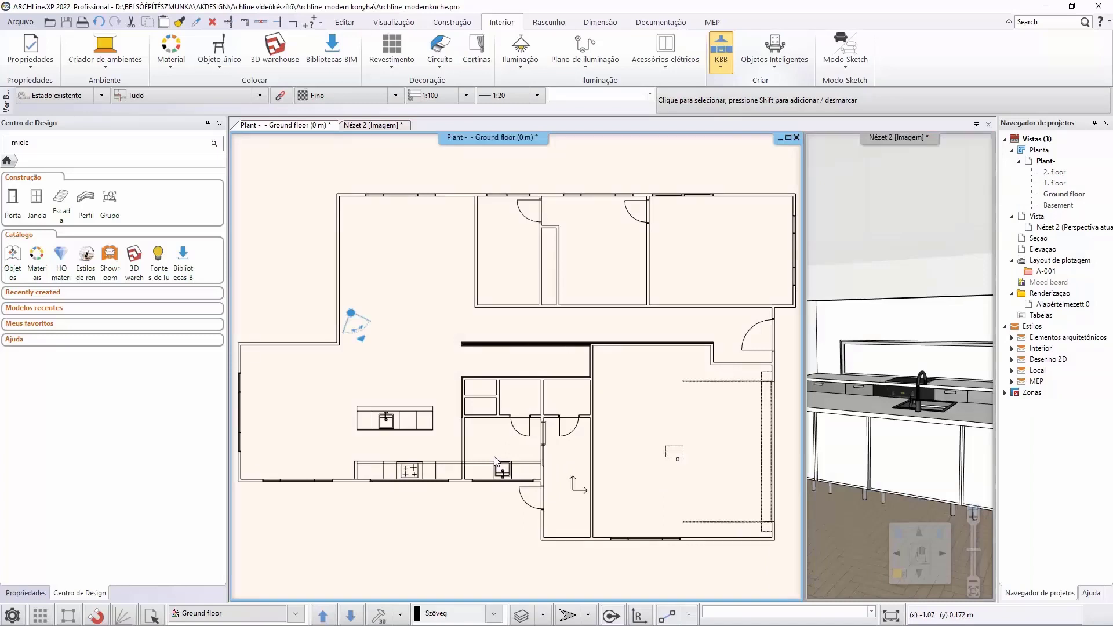
scroll(388, 455, up, 5)
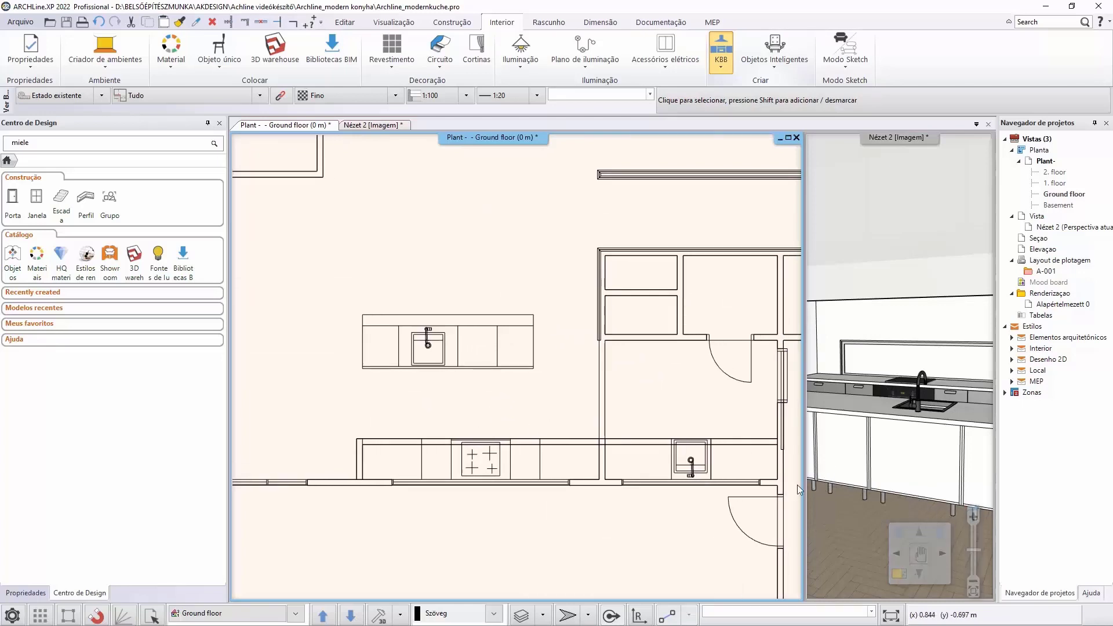
middle_drag(406, 392, 402, 408)
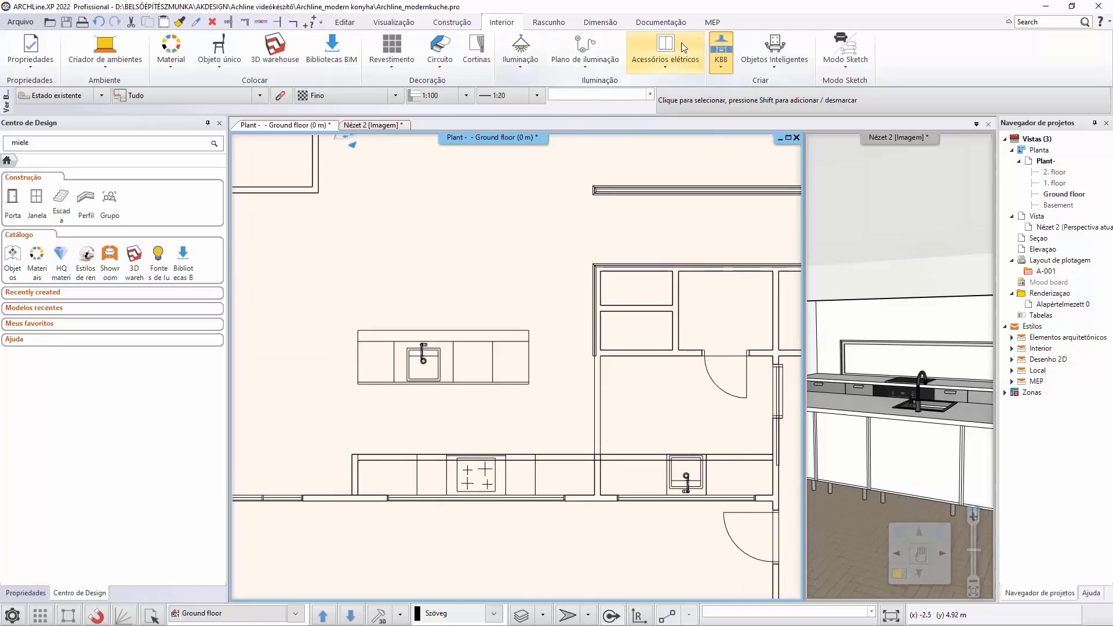
click(724, 63)
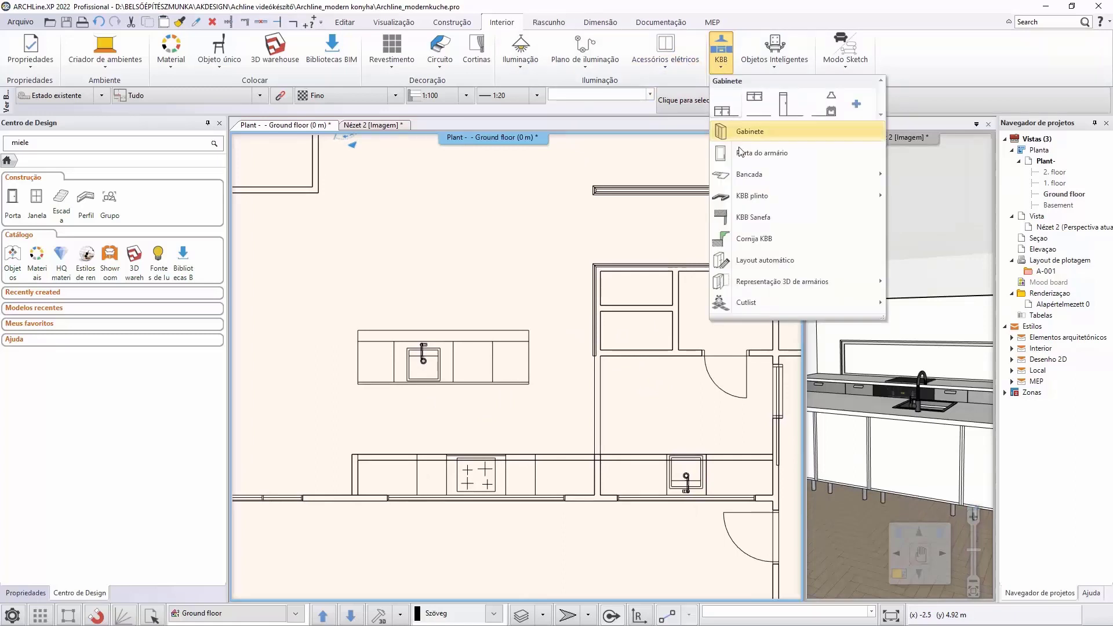
mouse_move(775, 197)
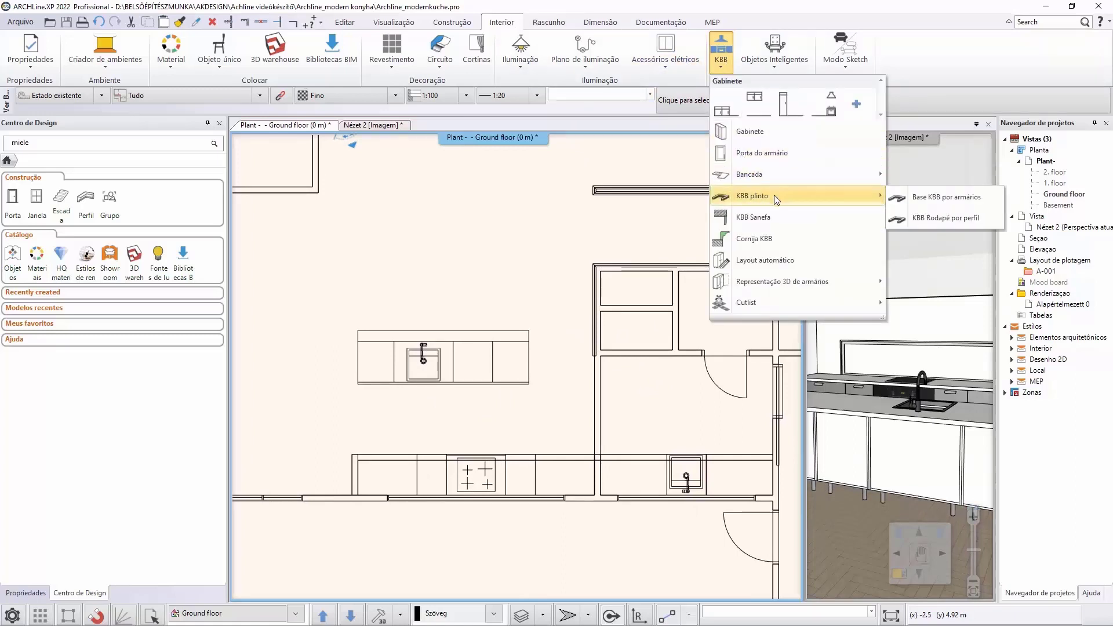
click(938, 217)
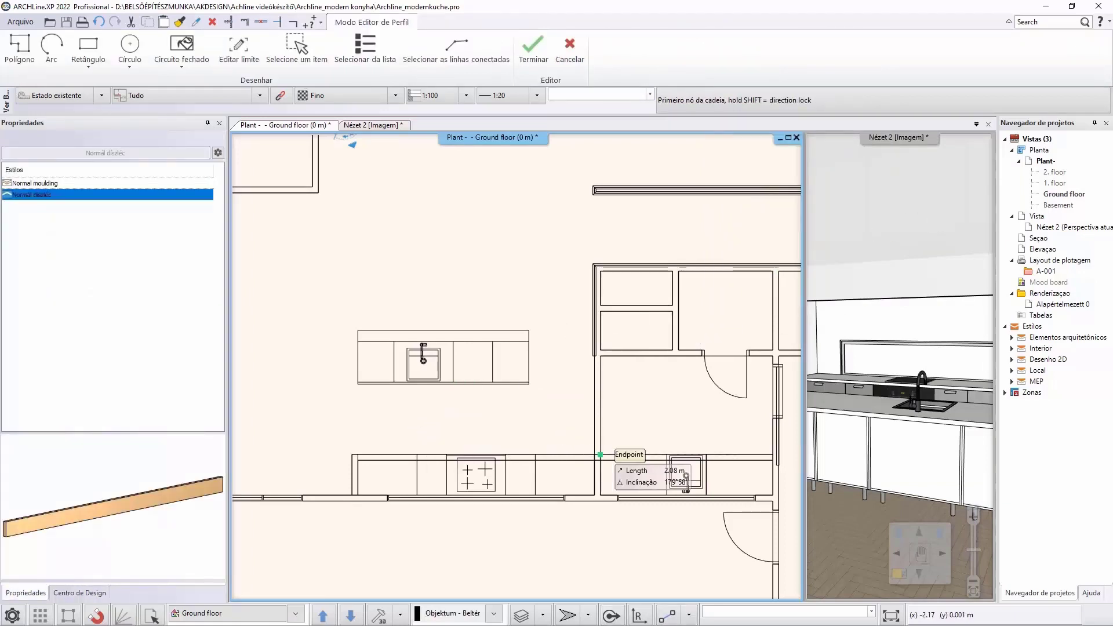
click(595, 456)
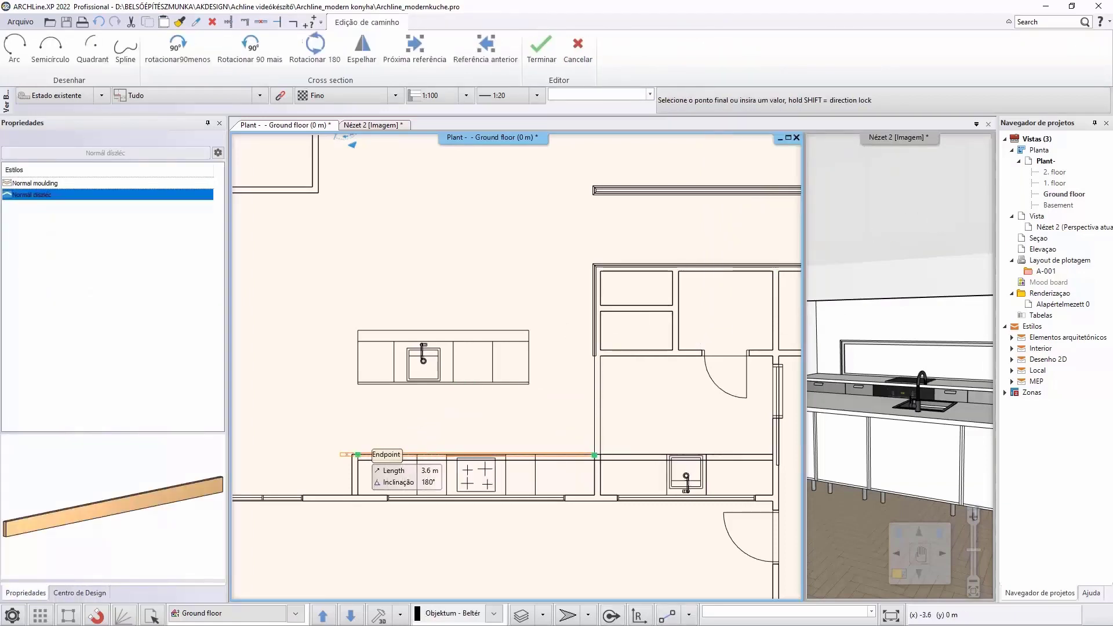
key(Return)
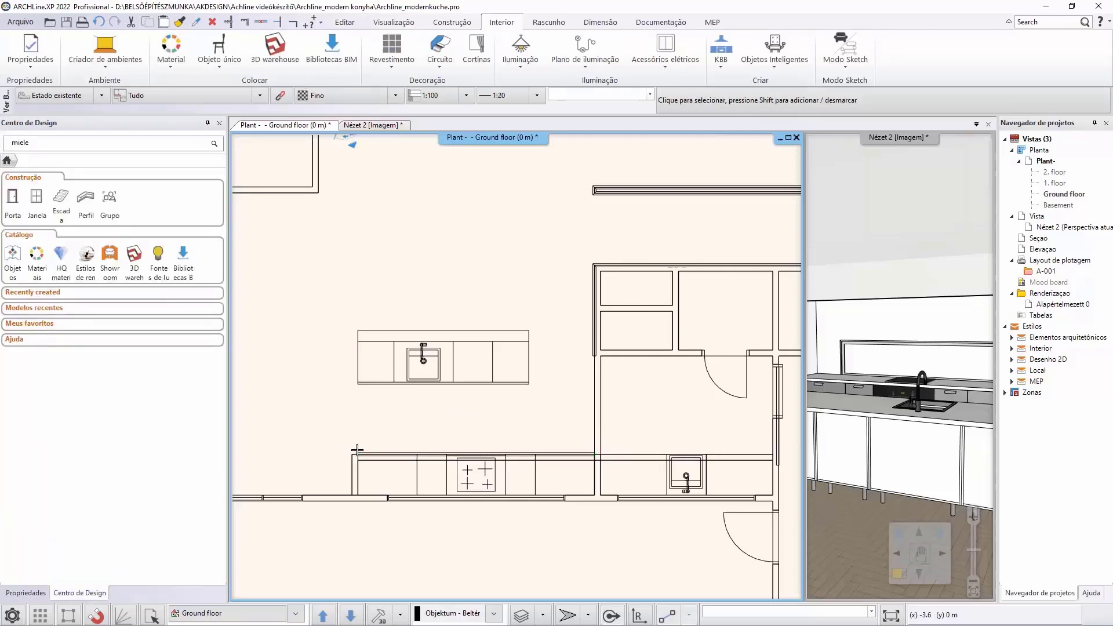
click(853, 459)
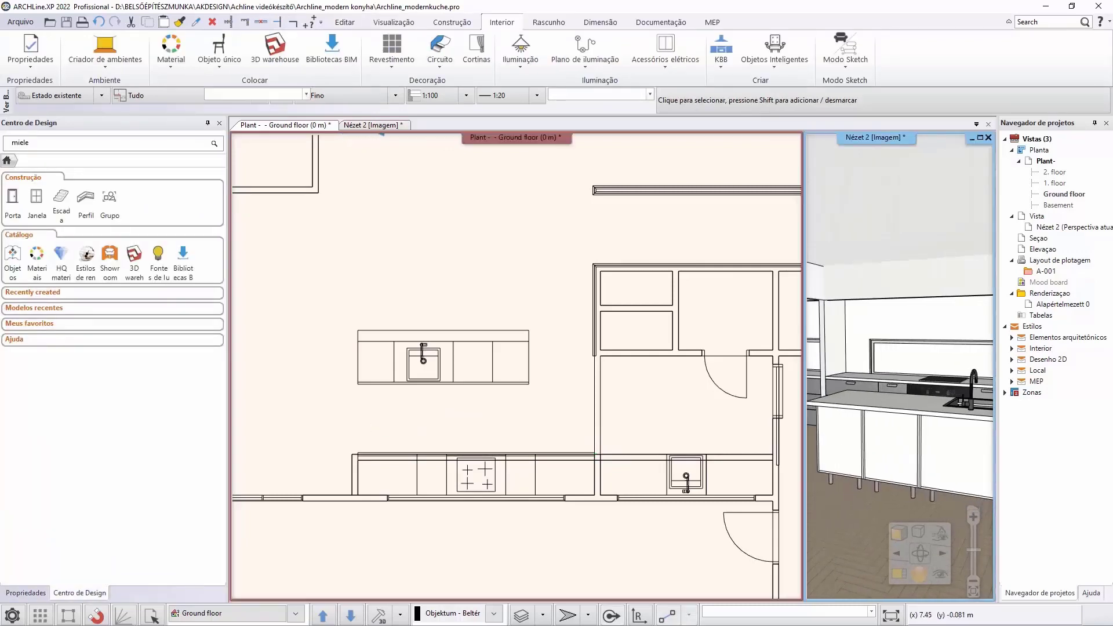
Step: Edit the plinth under the hob cabinet row and give it the grey PANTONE-S325-3 material
mouse_move(858, 452)
mouse_down()
mouse_move(882, 452)
mouse_move(858, 439)
mouse_up()
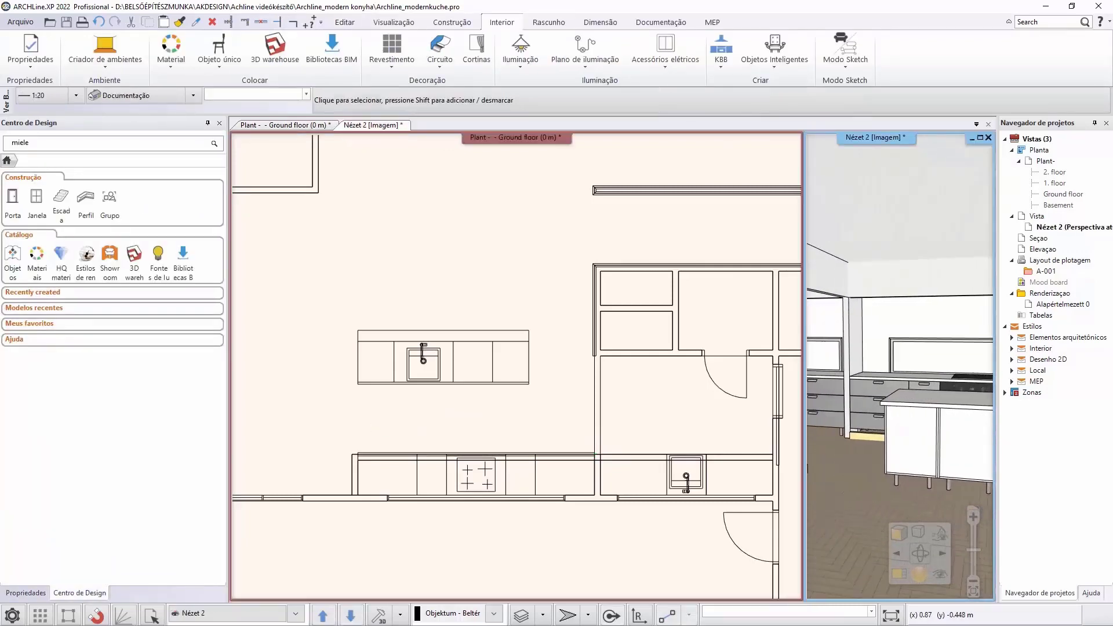
click(585, 457)
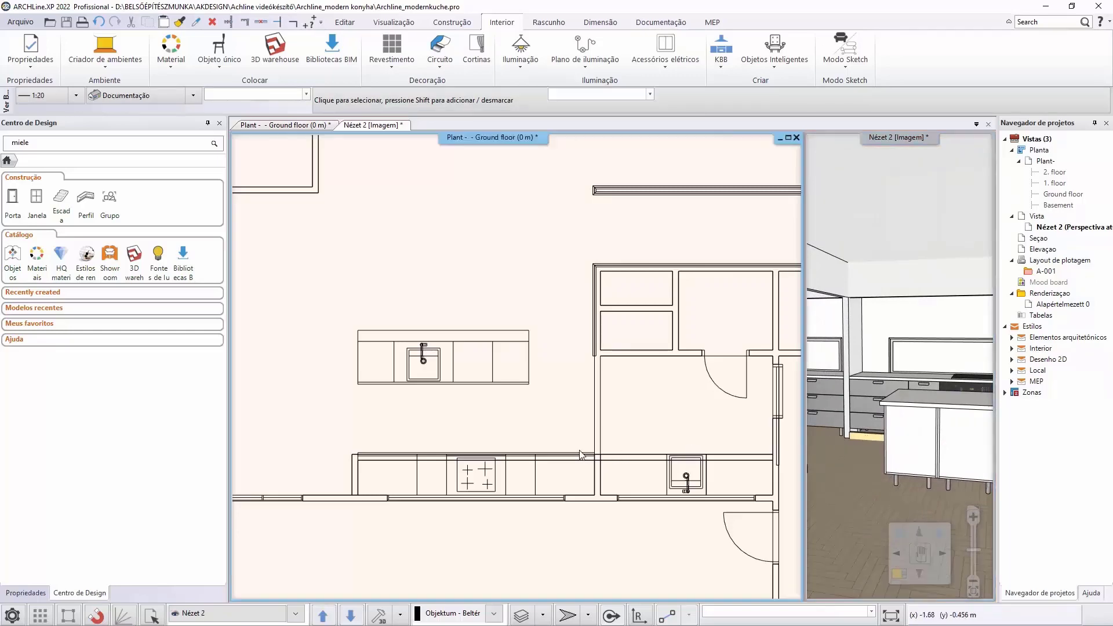
click(582, 455)
click(605, 492)
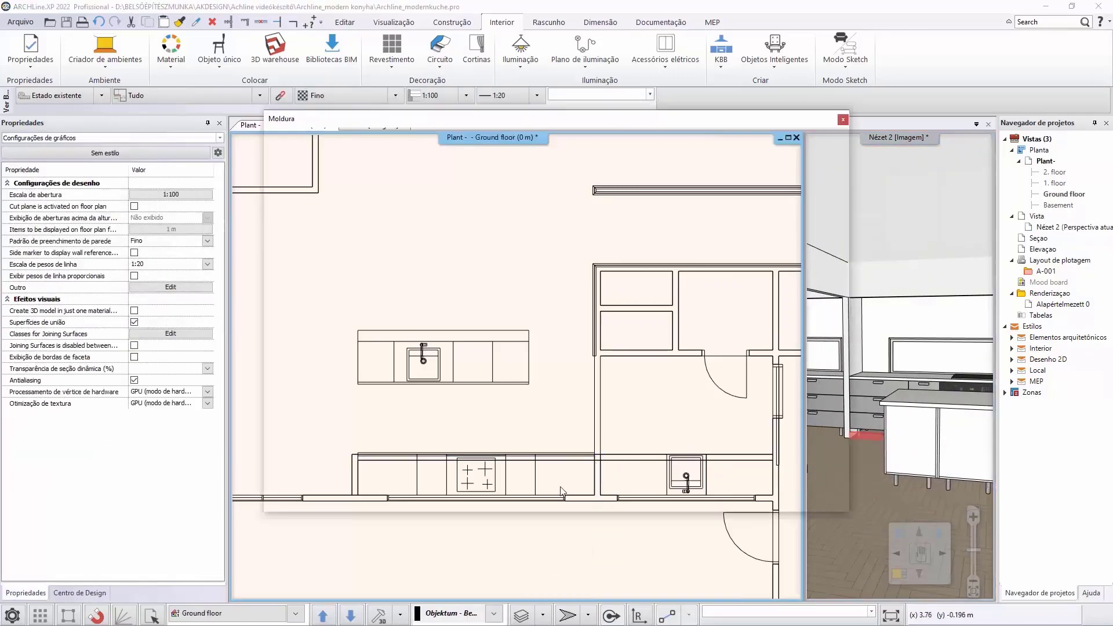
click(275, 423)
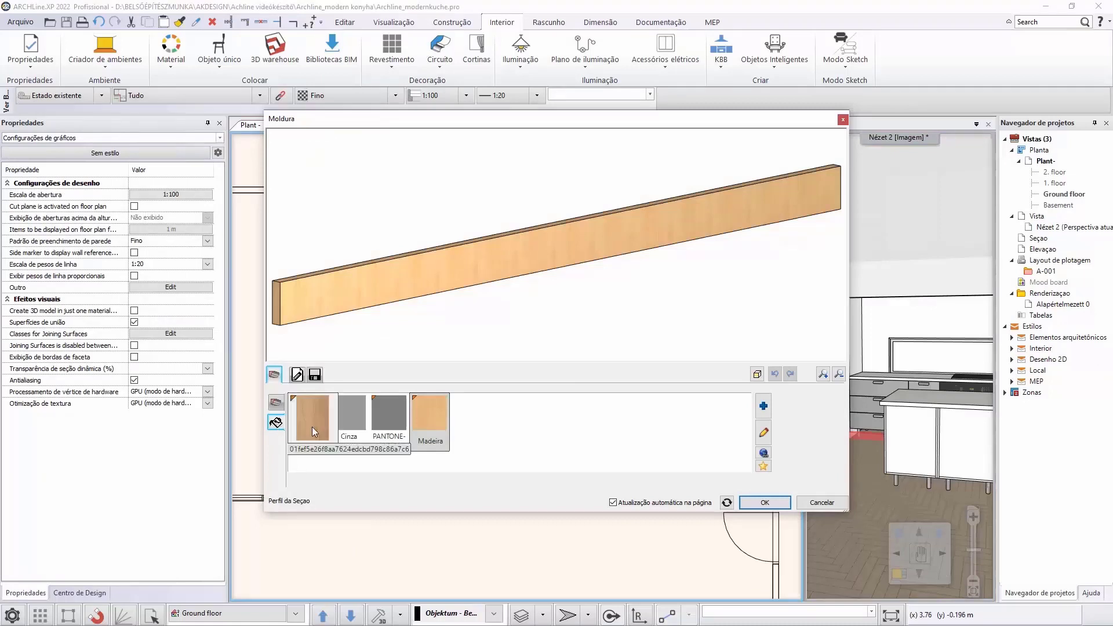
click(390, 420)
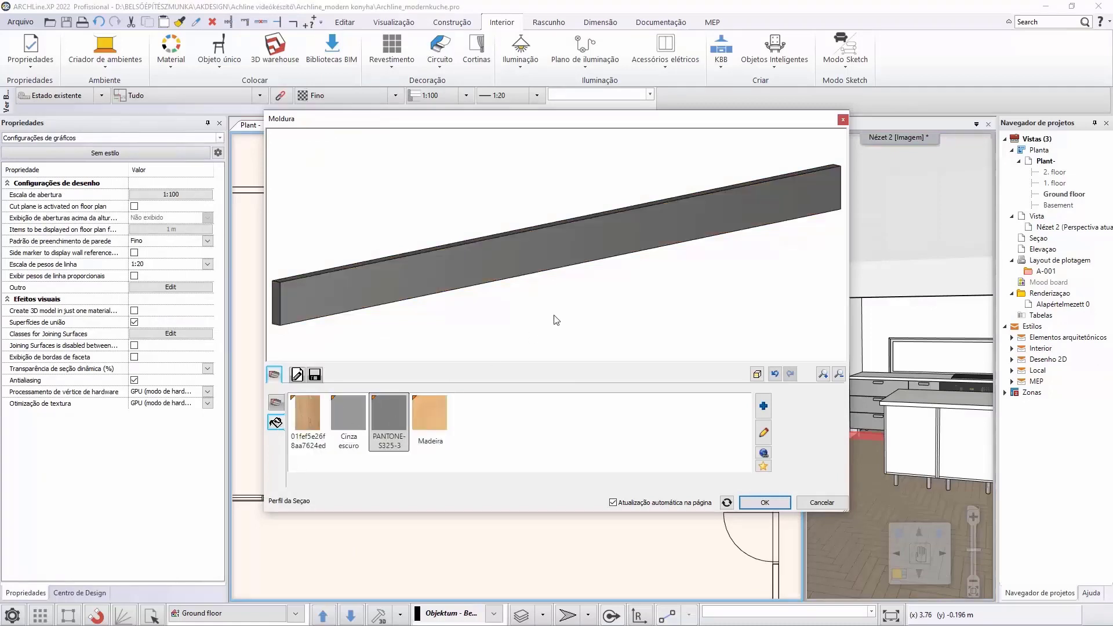
Step: Set the plinth's simple rectangular profile to 0.15 m high and 0.02 m wide, and apply the changes
click(276, 404)
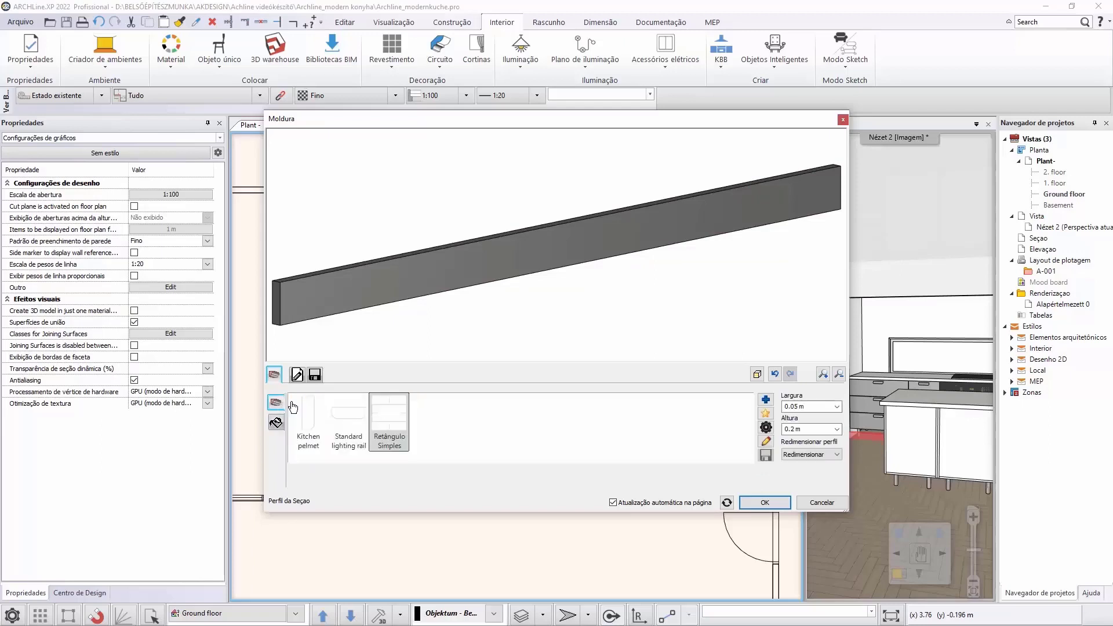
click(791, 429)
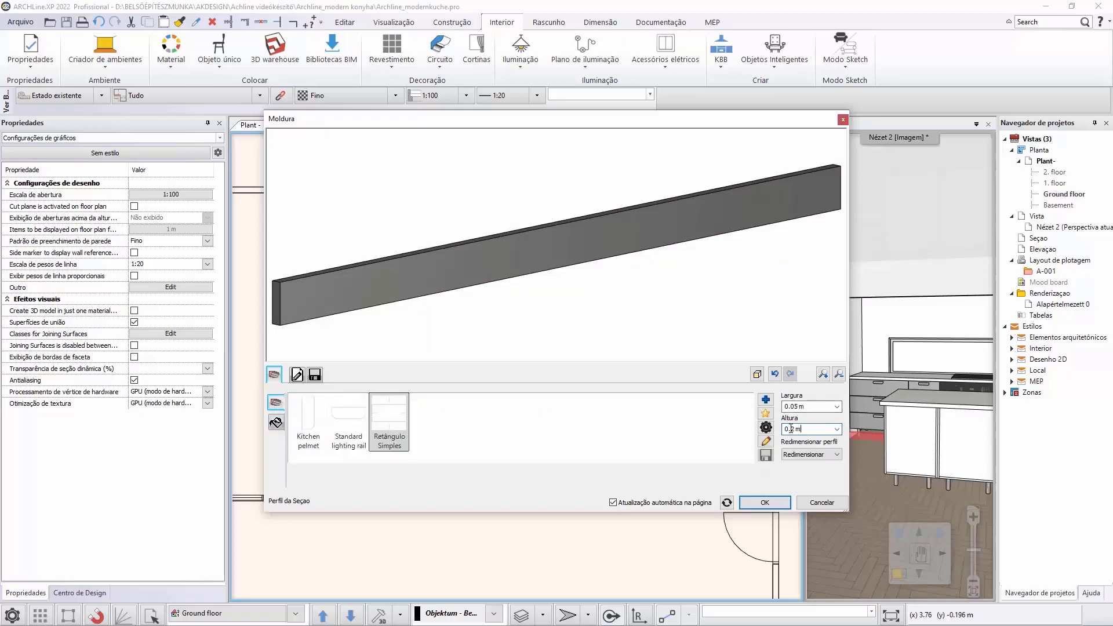
text(0.15)
click(811, 406)
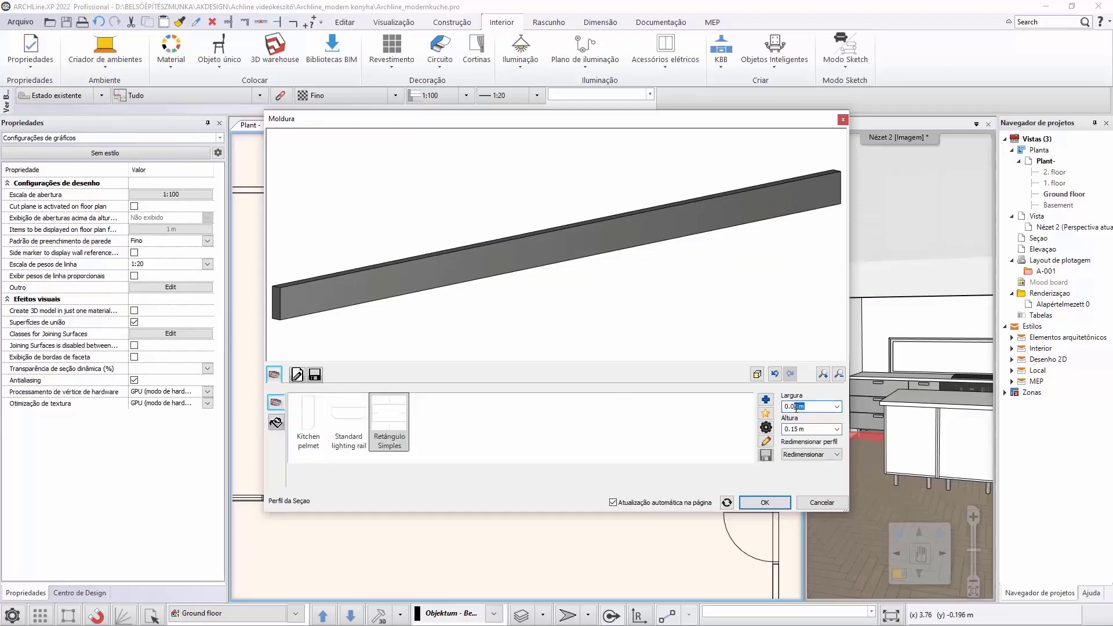
text(0.02)
key(Return)
double_click(395, 403)
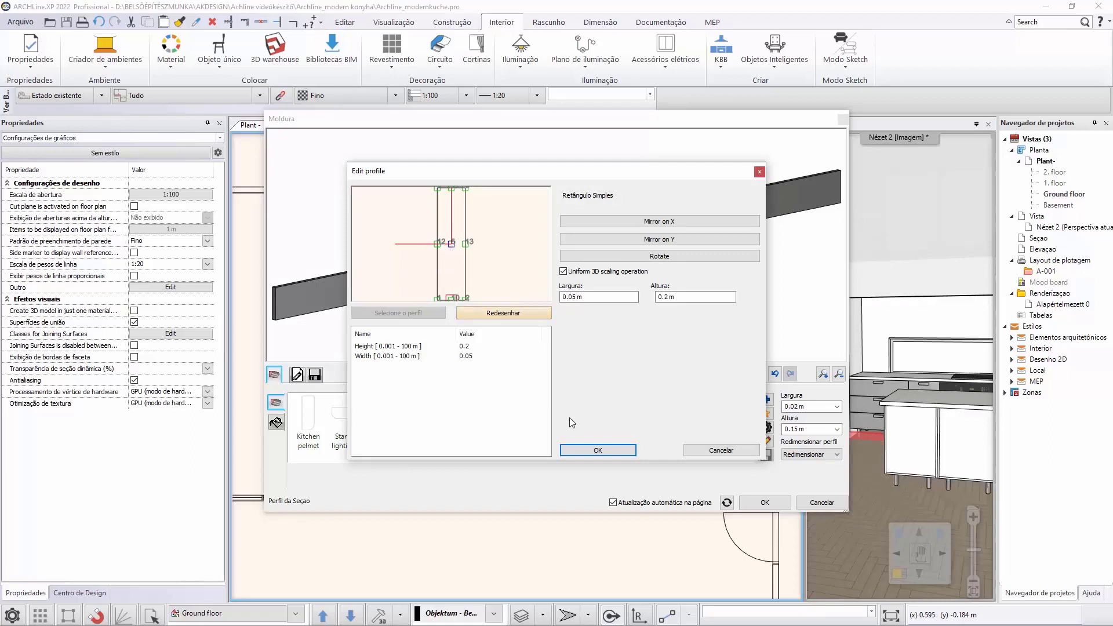
click(631, 449)
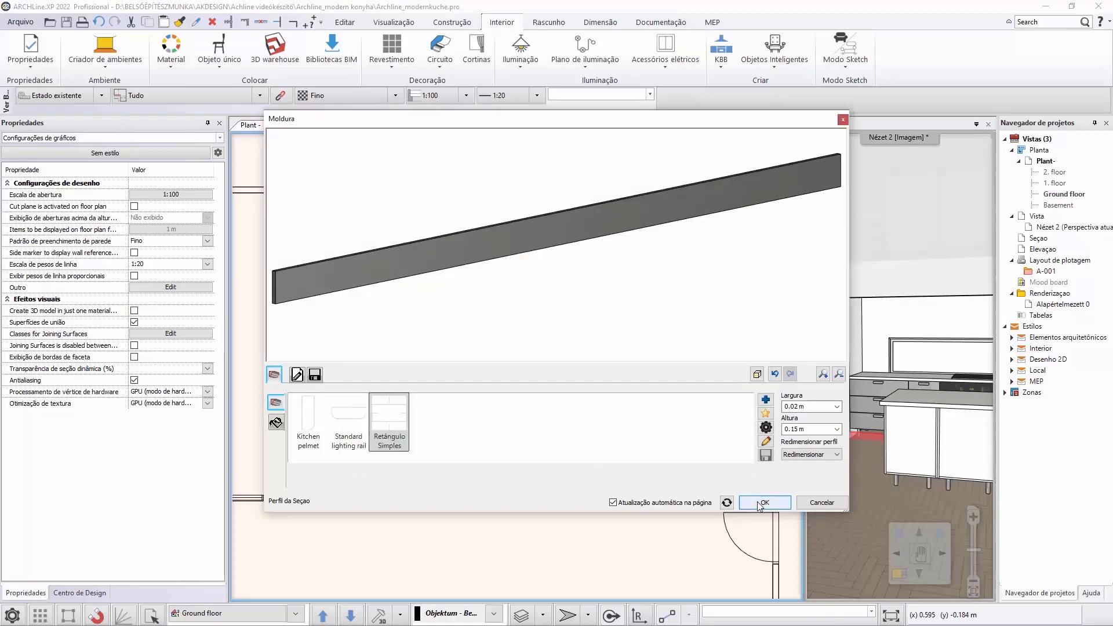
click(763, 503)
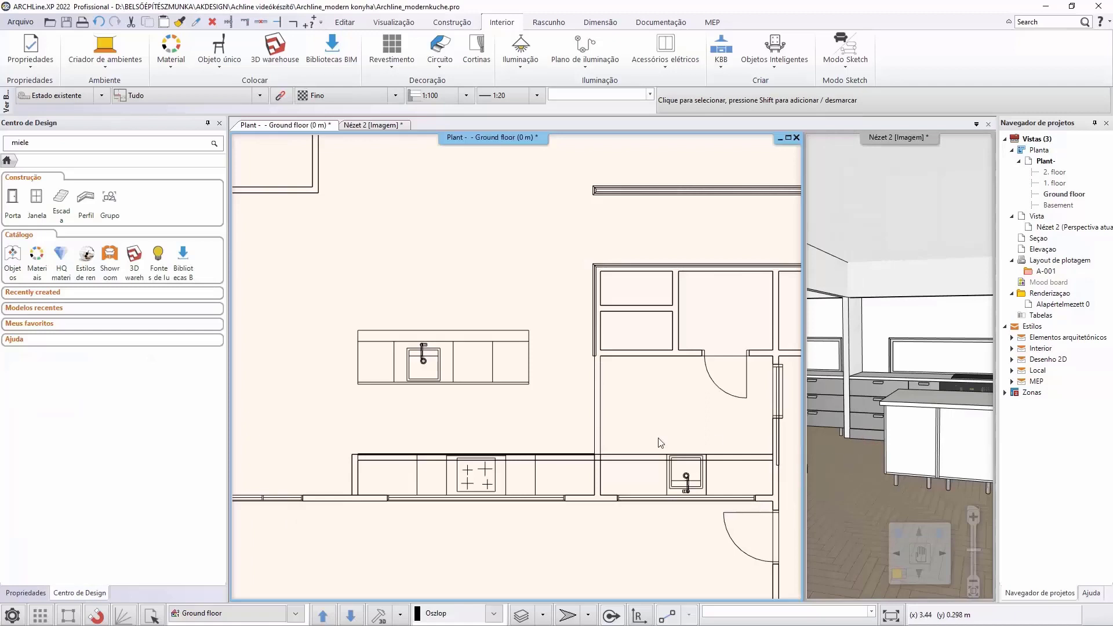
Step: Offset the hob row's plinth 0.05 m inwards from the cabinet fronts
scroll(659, 443, up, 4)
scroll(620, 412, up, 1)
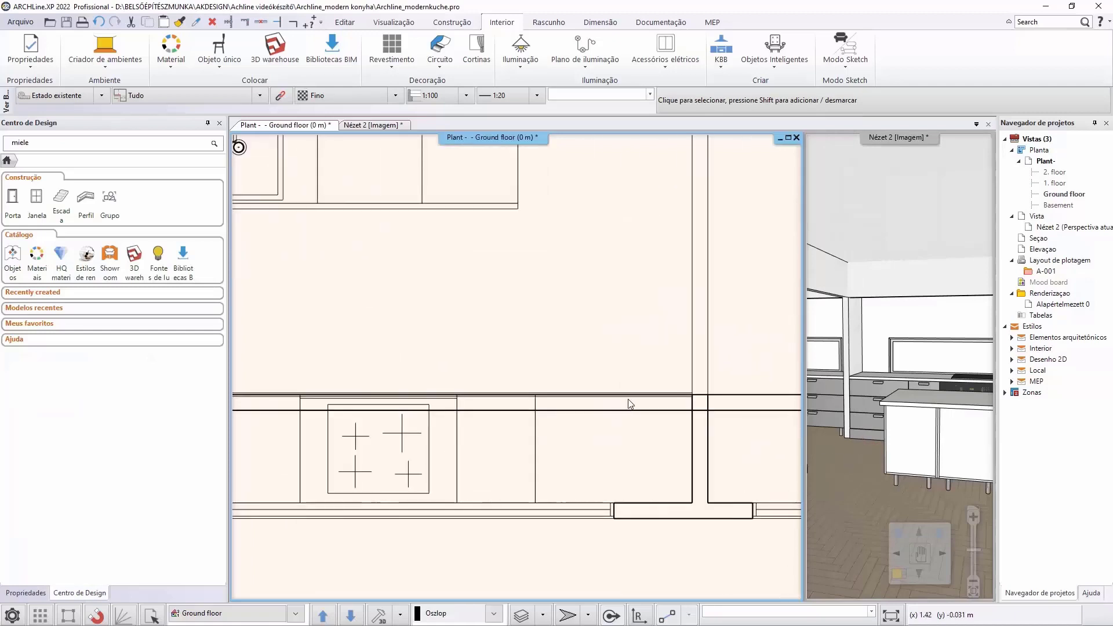
click(625, 396)
click(624, 397)
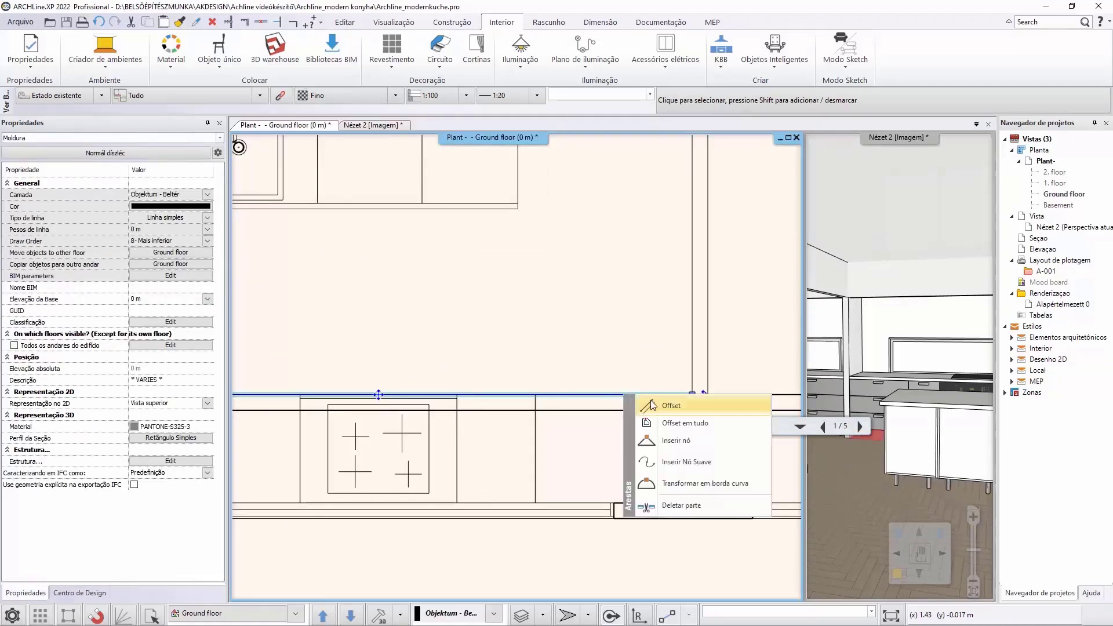
click(667, 404)
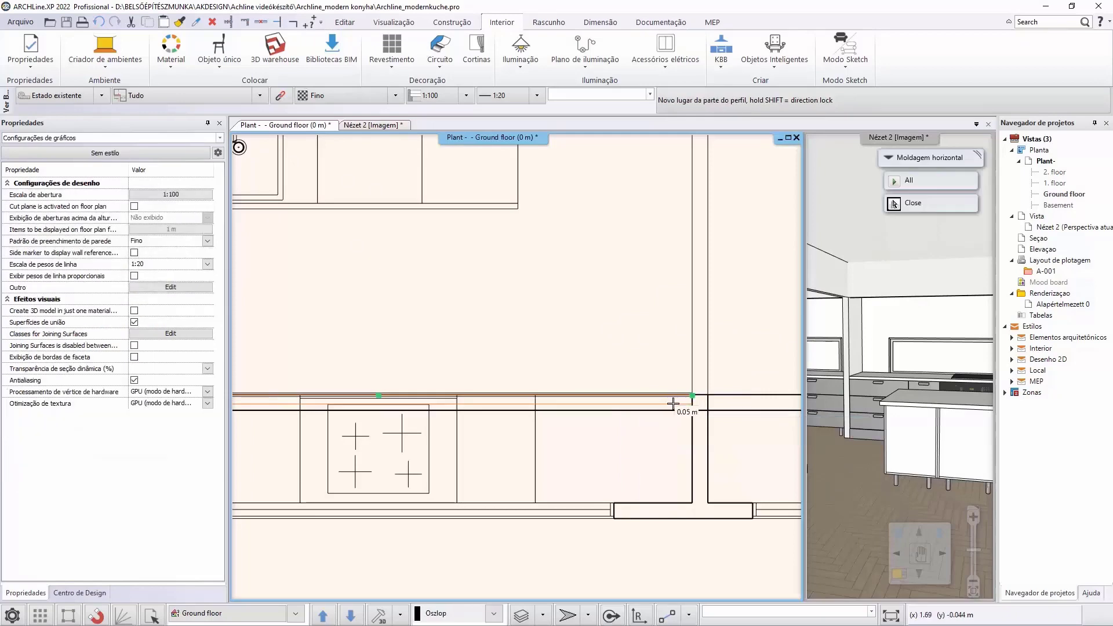
text(0.05)
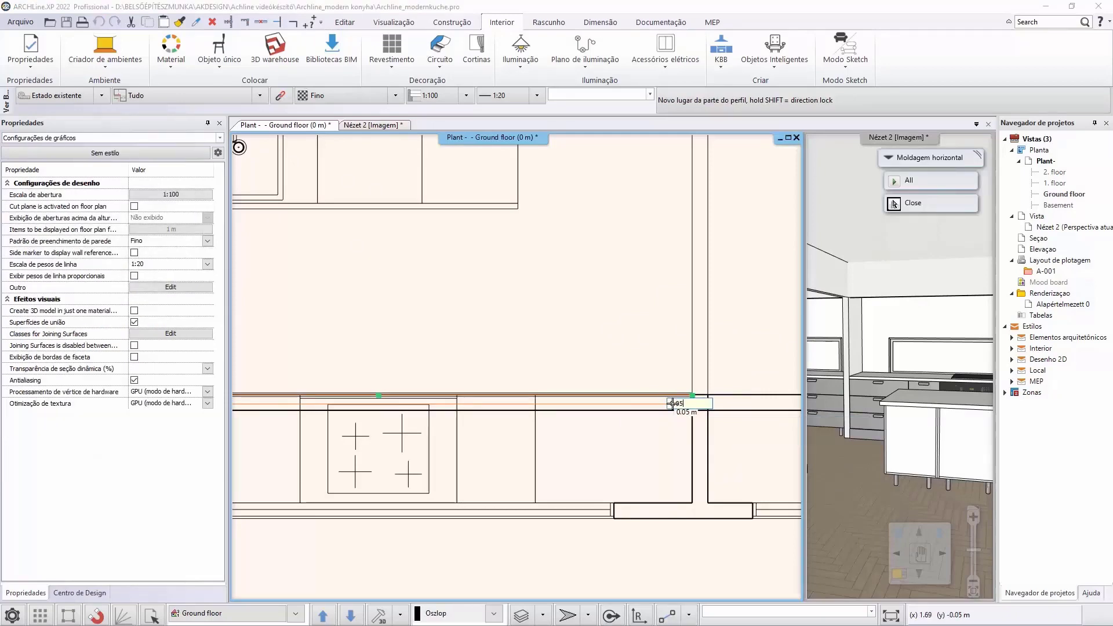
key(Return)
click(608, 349)
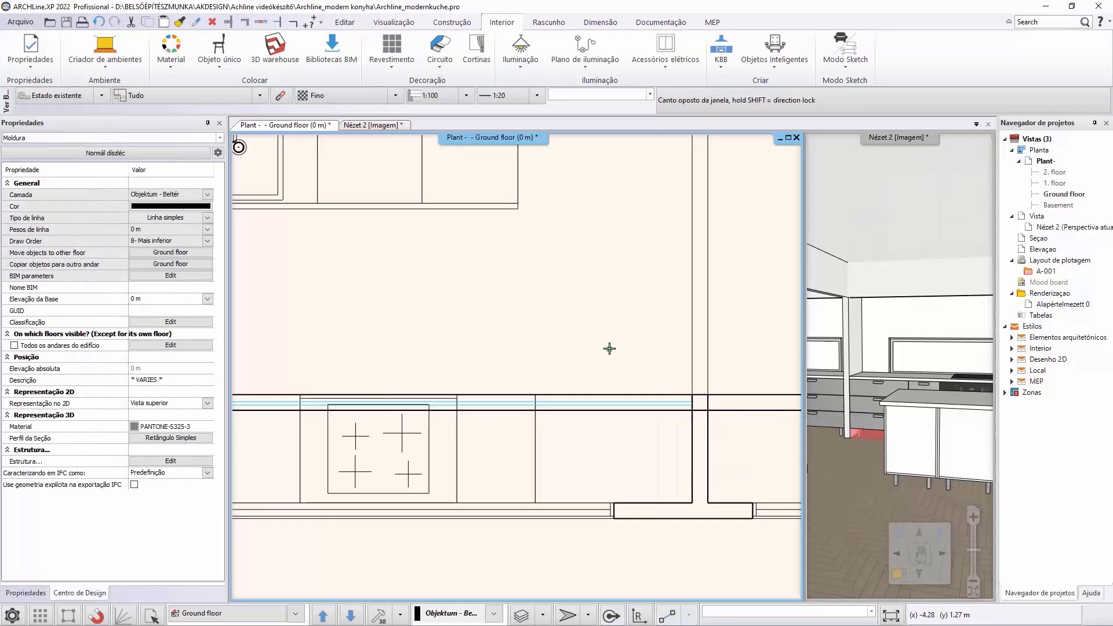
Step: Create a similar plinth around the island's two 2.6 m long sides and its far end, leaving the end nearest the dividing wall open
middle_drag(605, 397, 717, 408)
scroll(638, 402, down, 2)
click(717, 411)
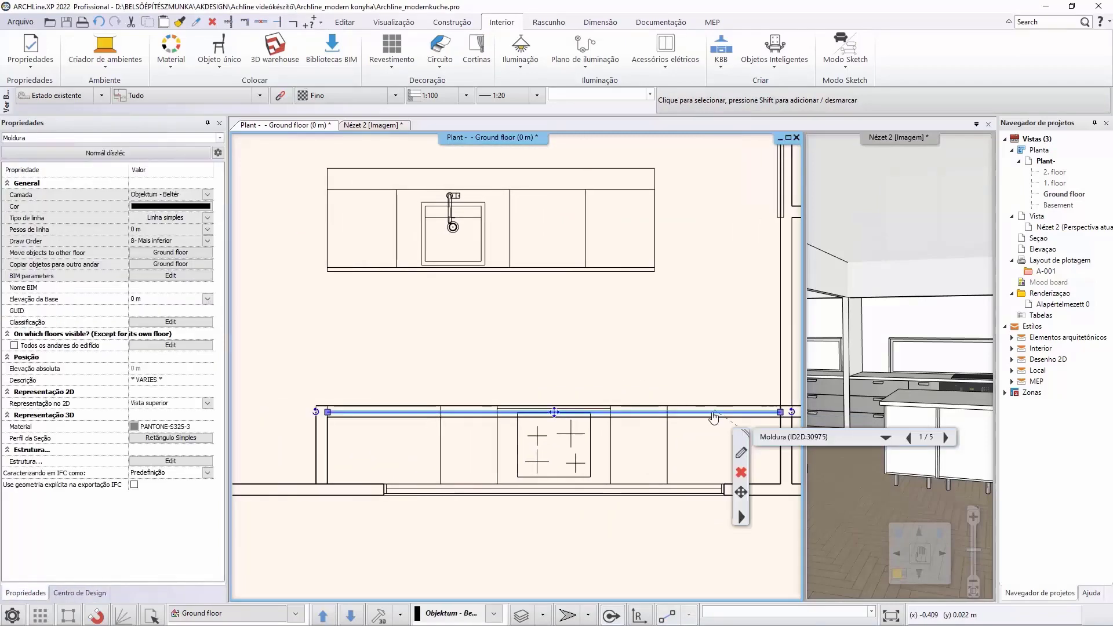
right_click(712, 412)
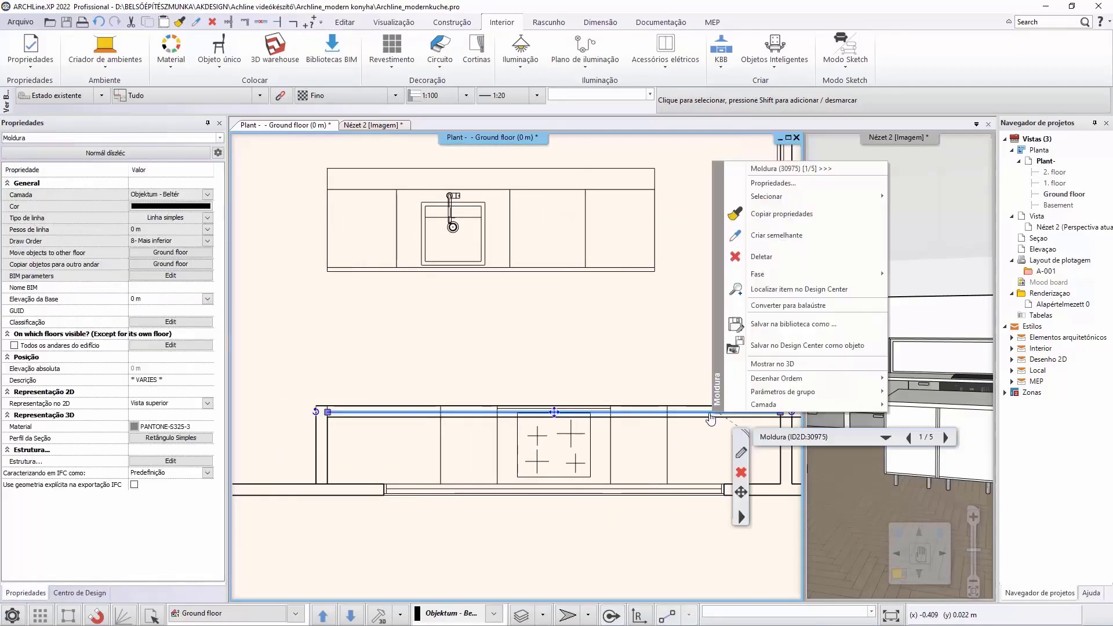
click(779, 235)
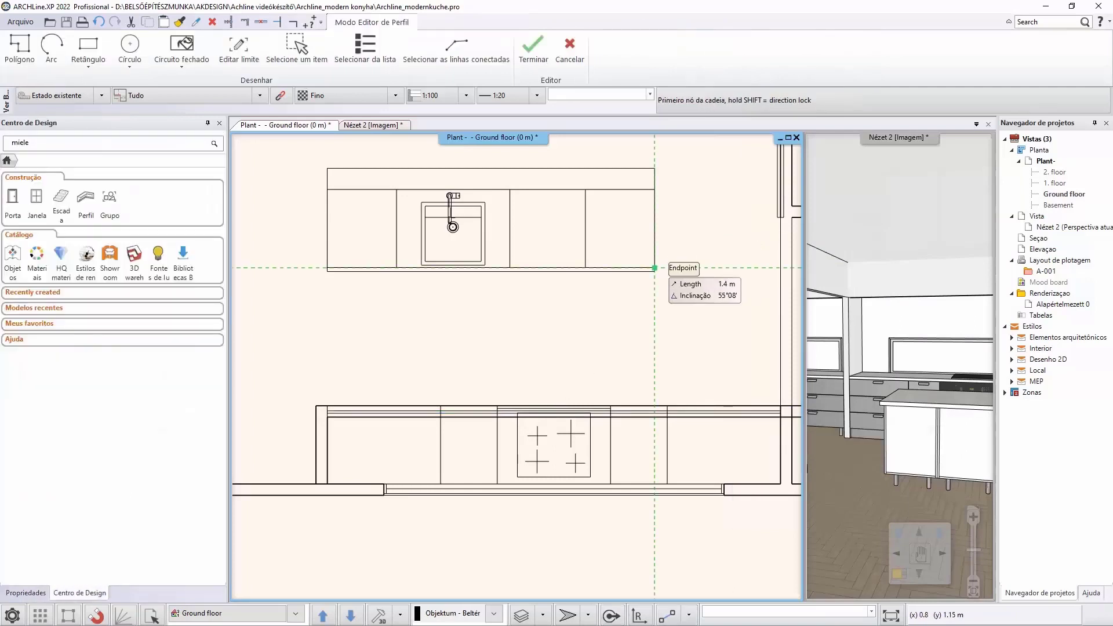
click(654, 268)
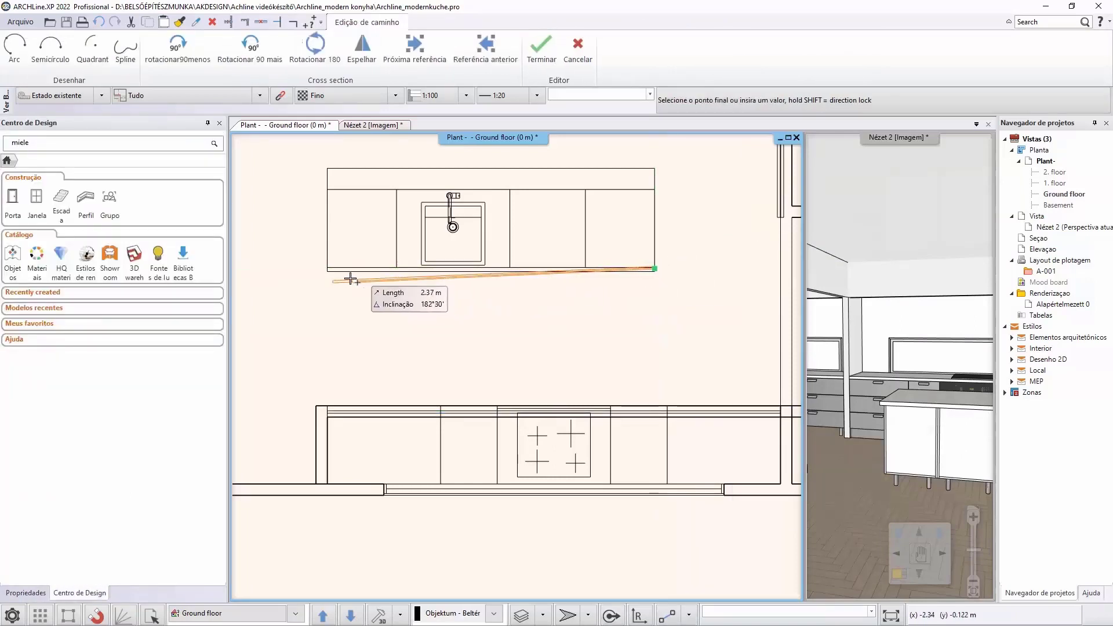
click(327, 268)
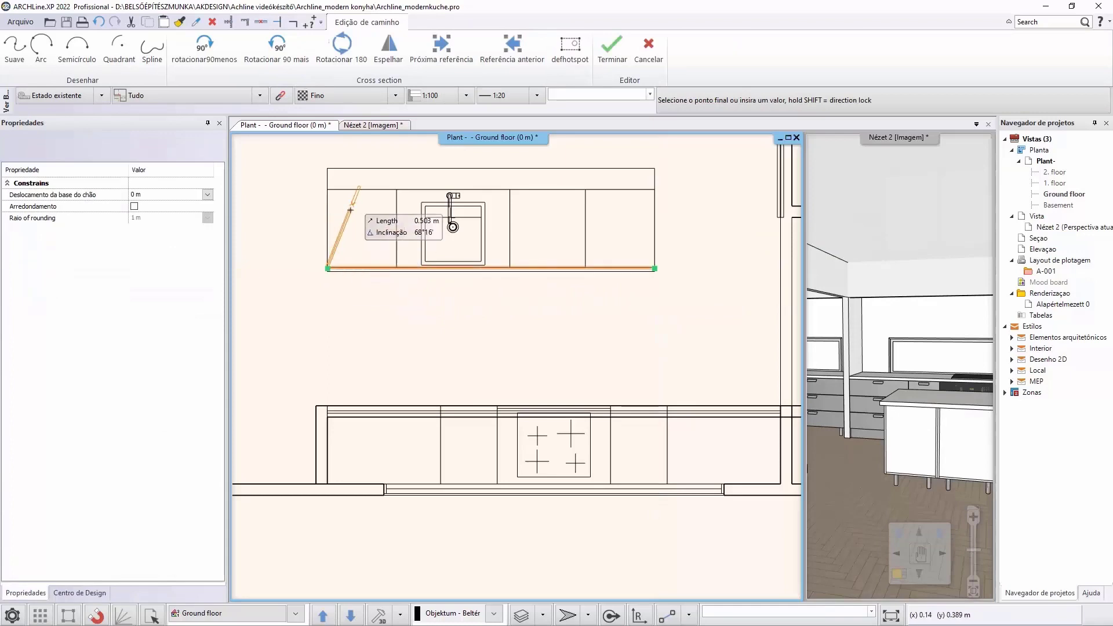
click(327, 189)
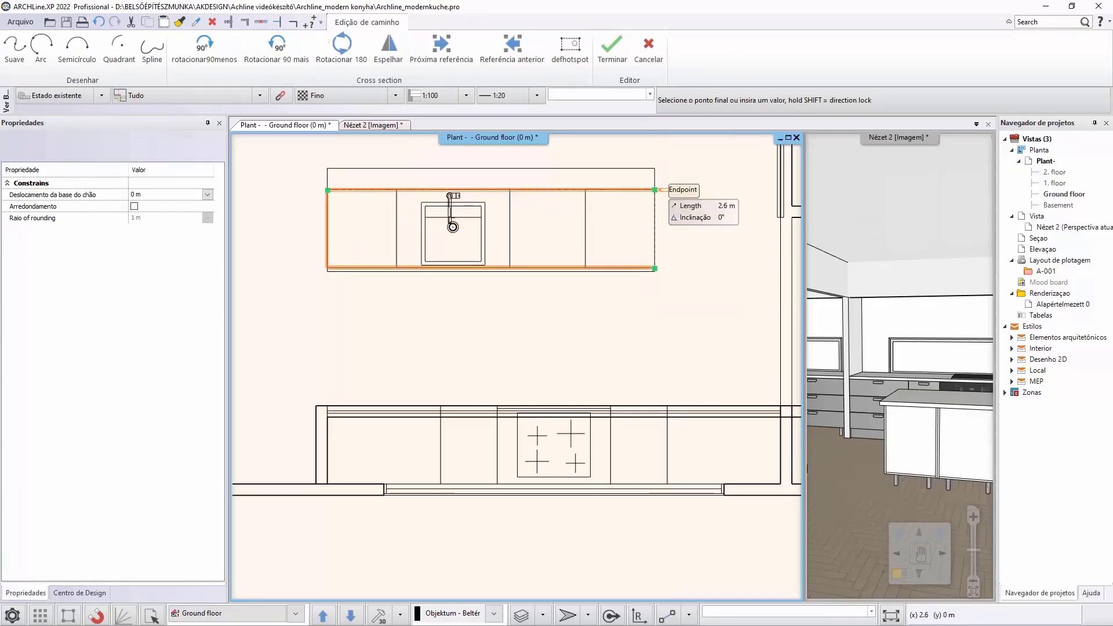
click(655, 191)
key(Return)
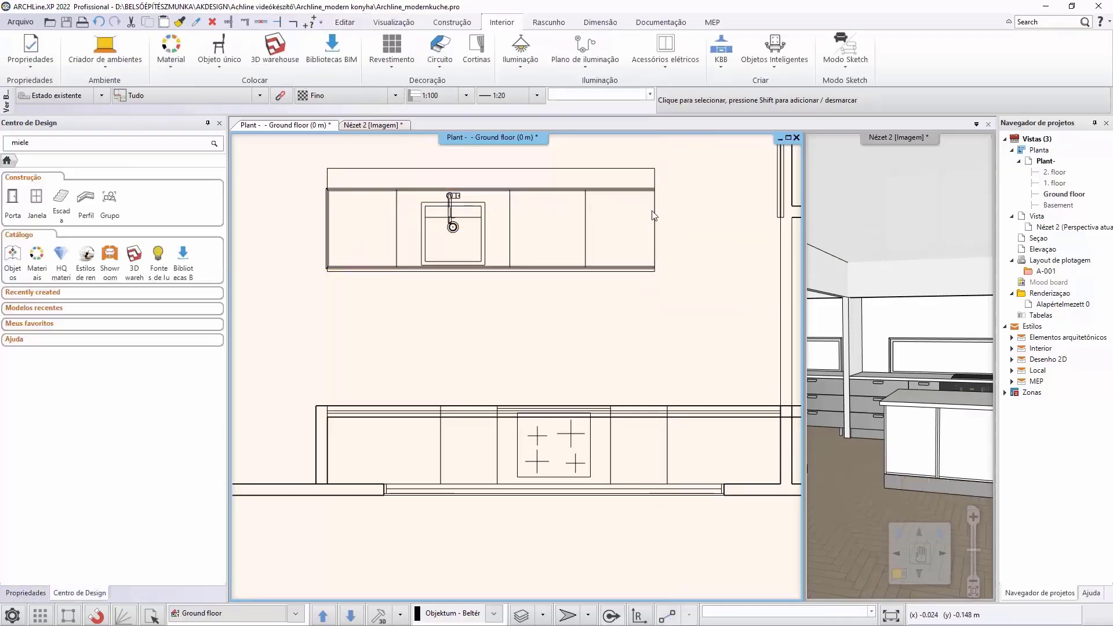
Step: Offset all segments of the island plinth 0.05 m inwards beneath the cabinets
click(628, 268)
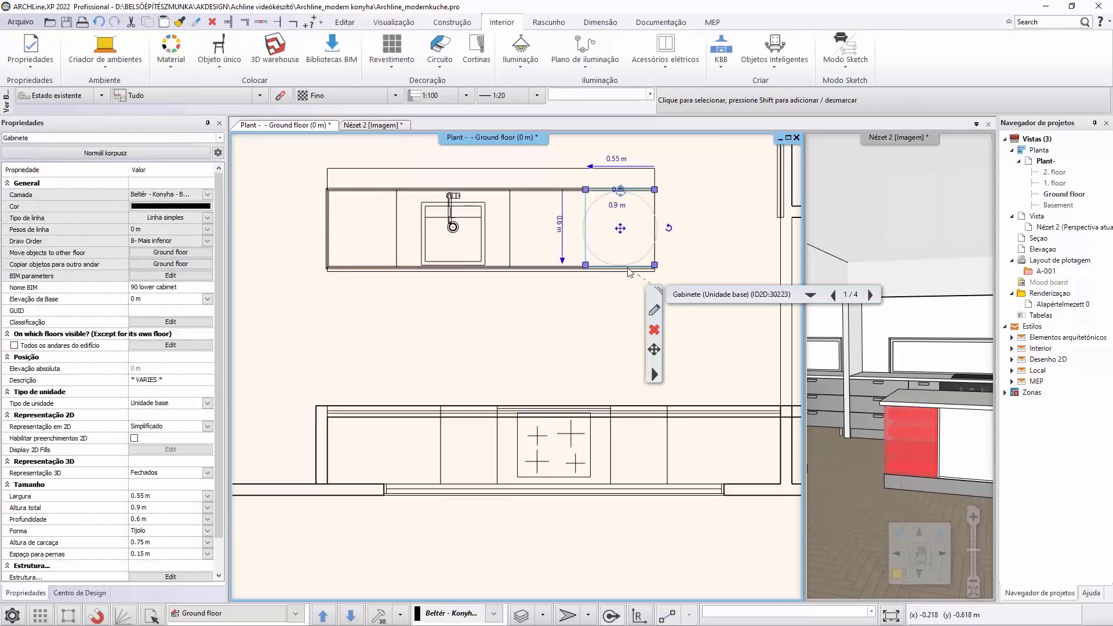
click(571, 265)
click(621, 265)
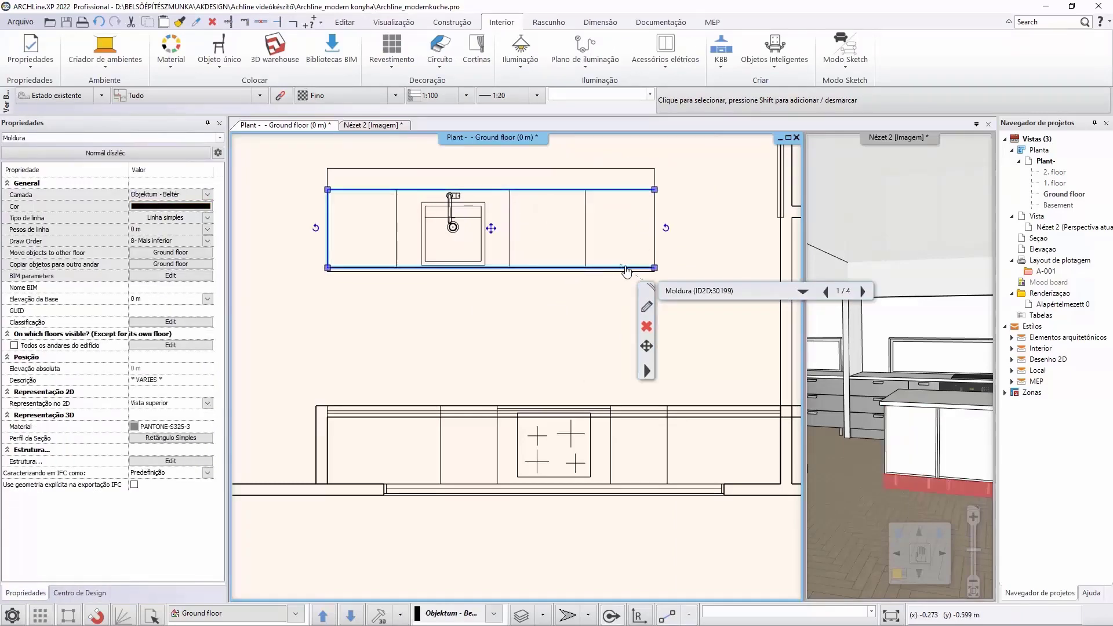
click(626, 267)
click(684, 296)
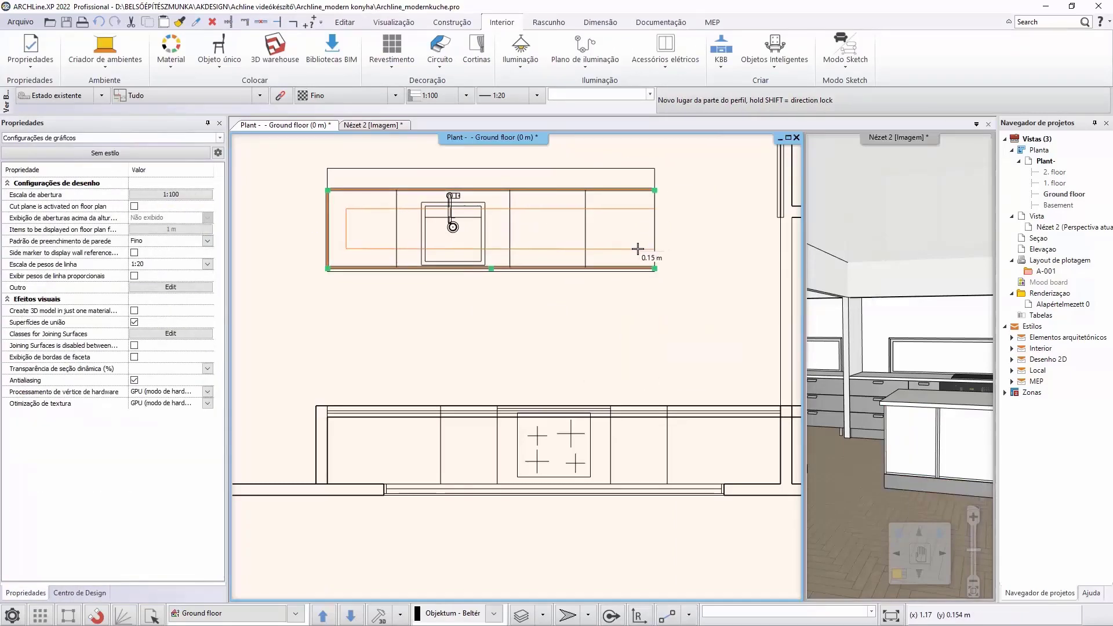
text(0.05)
key(Return)
click(638, 249)
key(Escape)
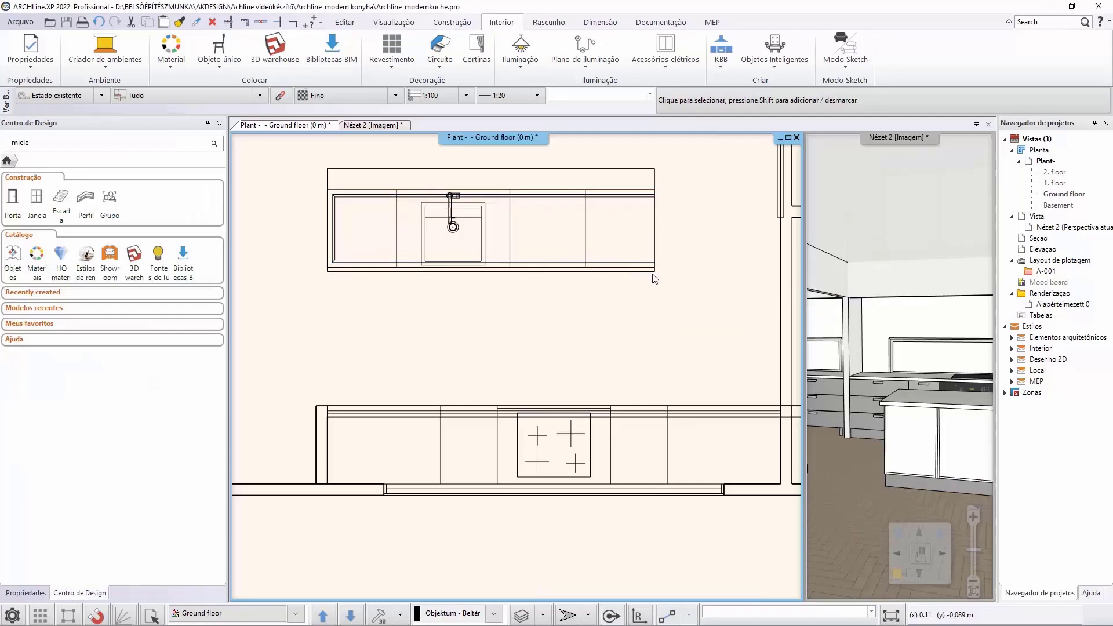
Step: Add a right-side end panel to the island countertop and apply it to the model
click(899, 574)
middle_drag(506, 468, 466, 409)
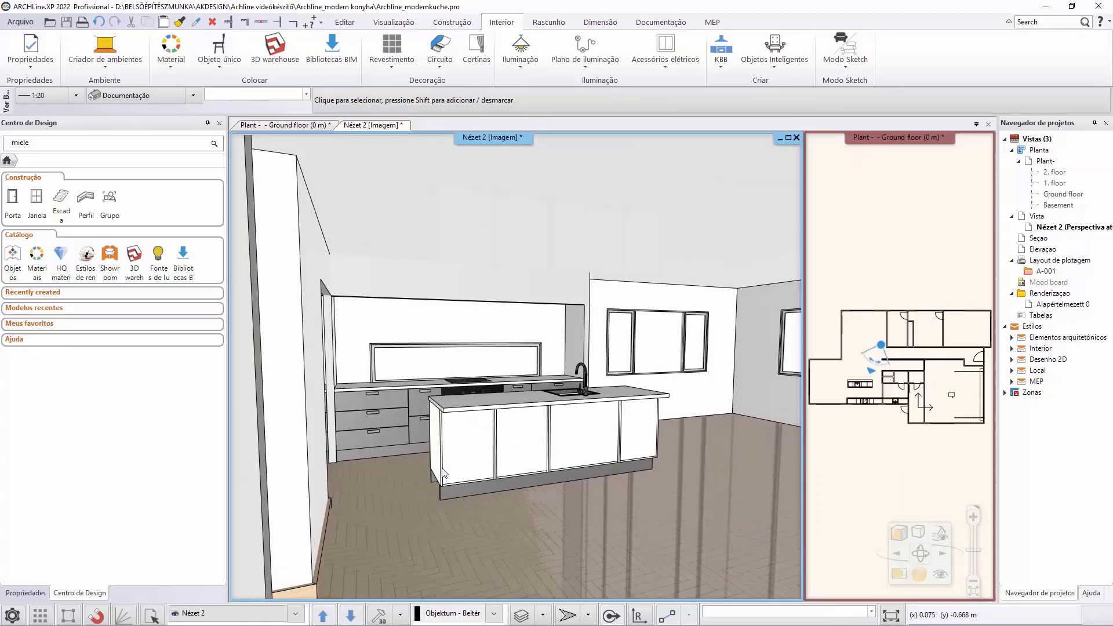
click(863, 445)
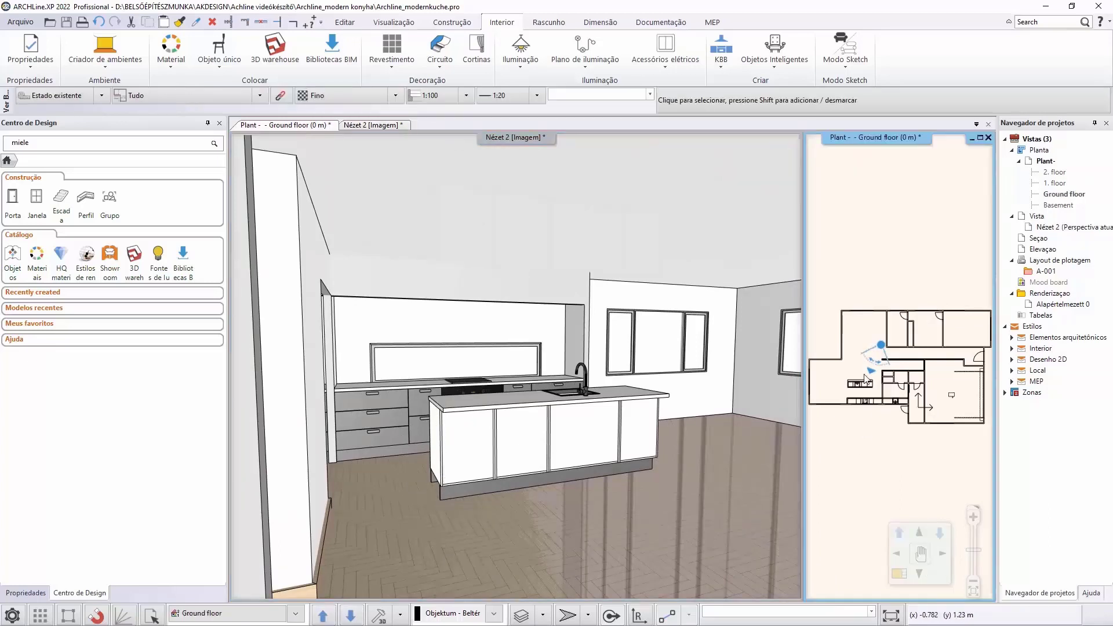
scroll(846, 383, up, 2)
click(899, 573)
middle_drag(696, 490, 712, 494)
scroll(405, 422, up, 6)
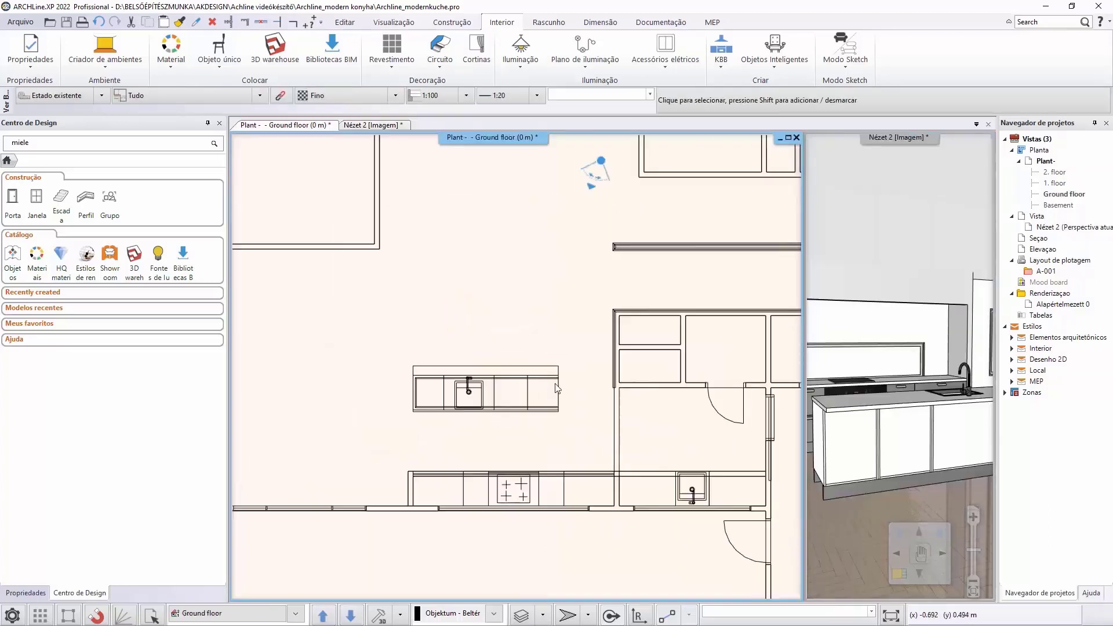
click(638, 380)
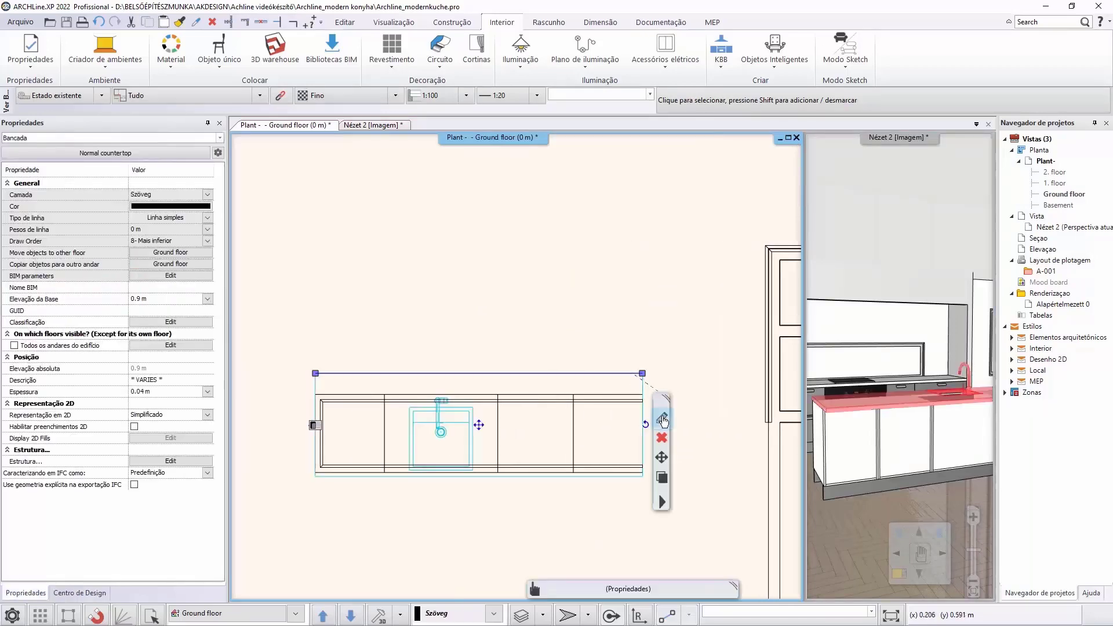
click(661, 418)
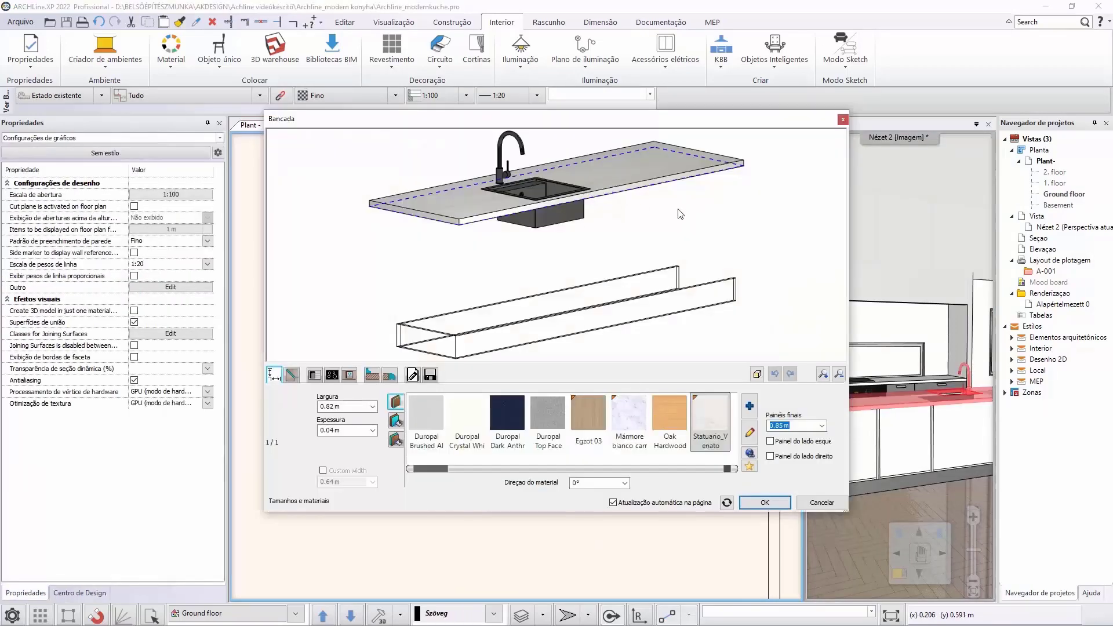
scroll(678, 210, down, 1)
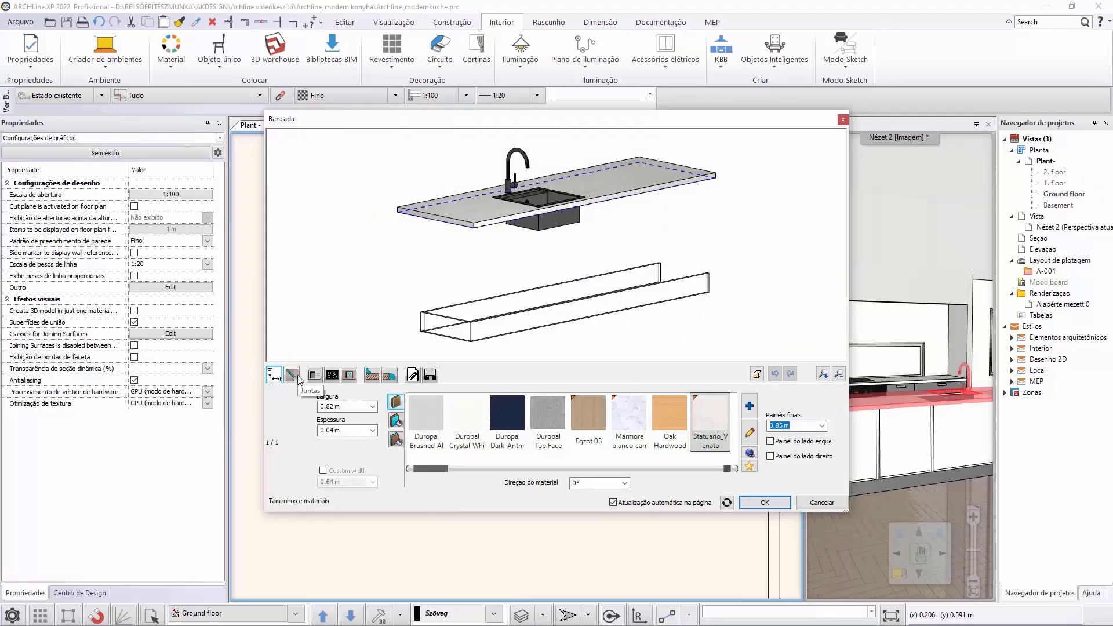
click(770, 456)
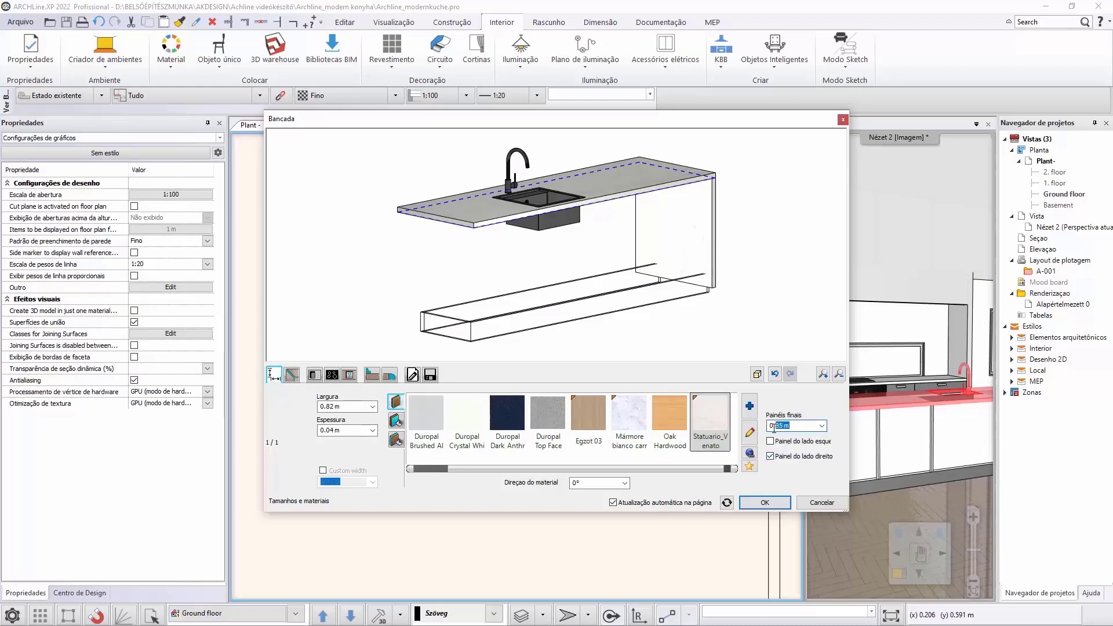
key(Return)
click(777, 502)
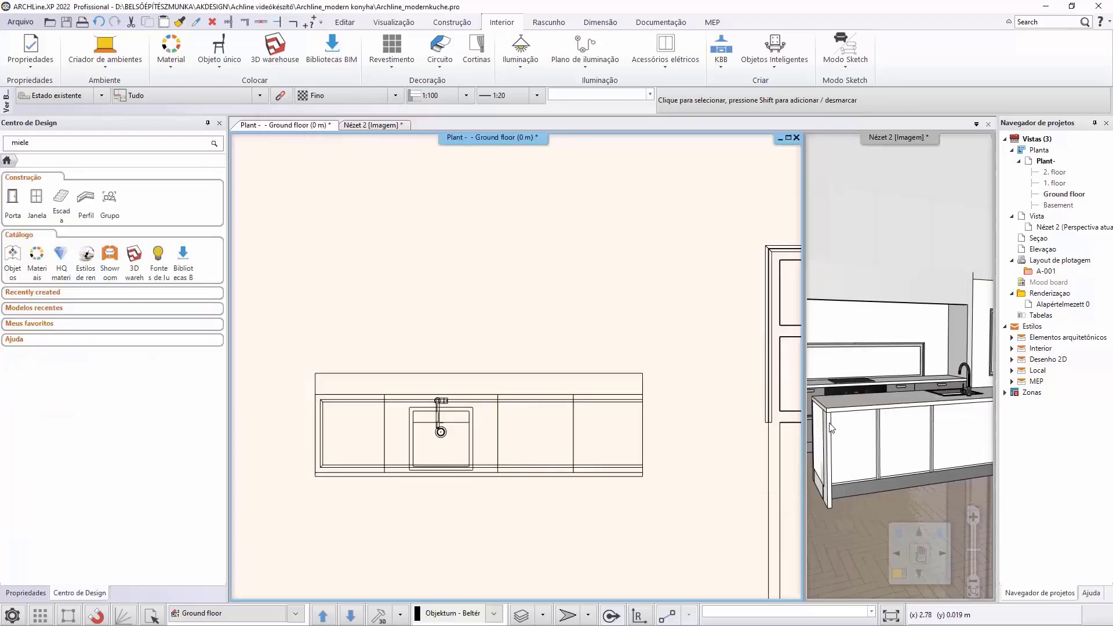
Step: Extend the island countertop 0.02 m outwards at its end nearest the dividing wall
click(641, 386)
scroll(640, 387, up, 2)
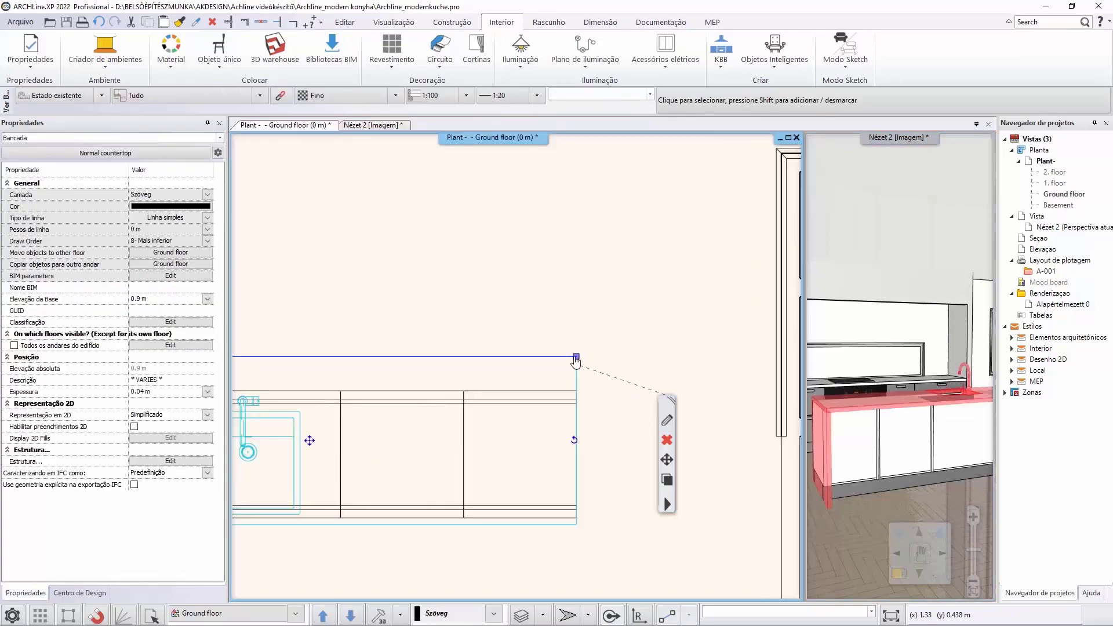
click(576, 356)
click(608, 368)
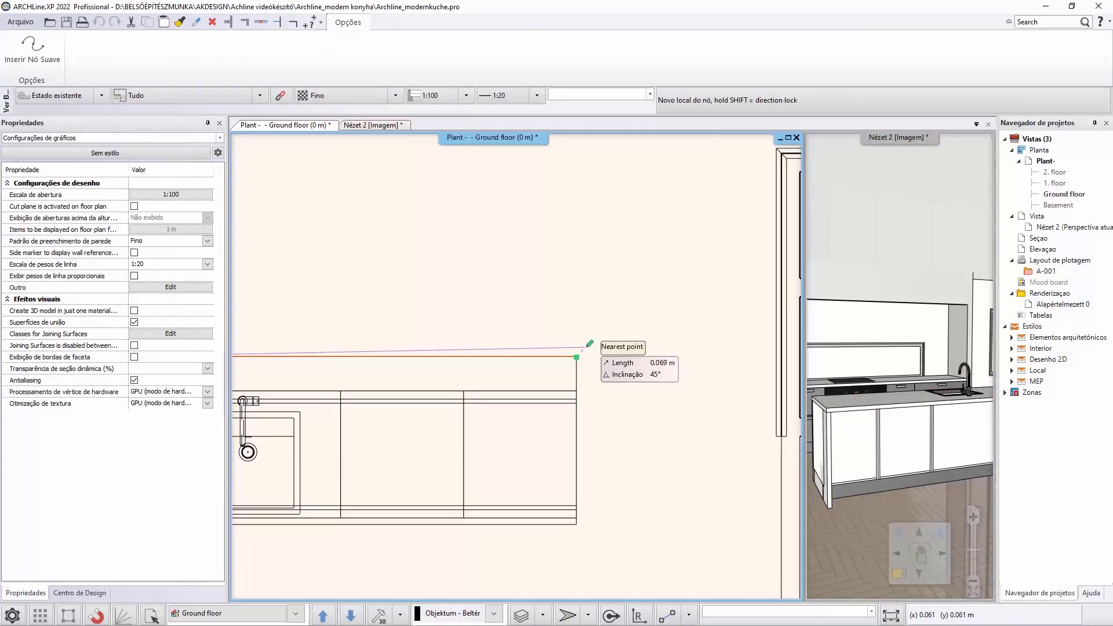
scroll(588, 355, up, 1)
scroll(574, 354, up, 1)
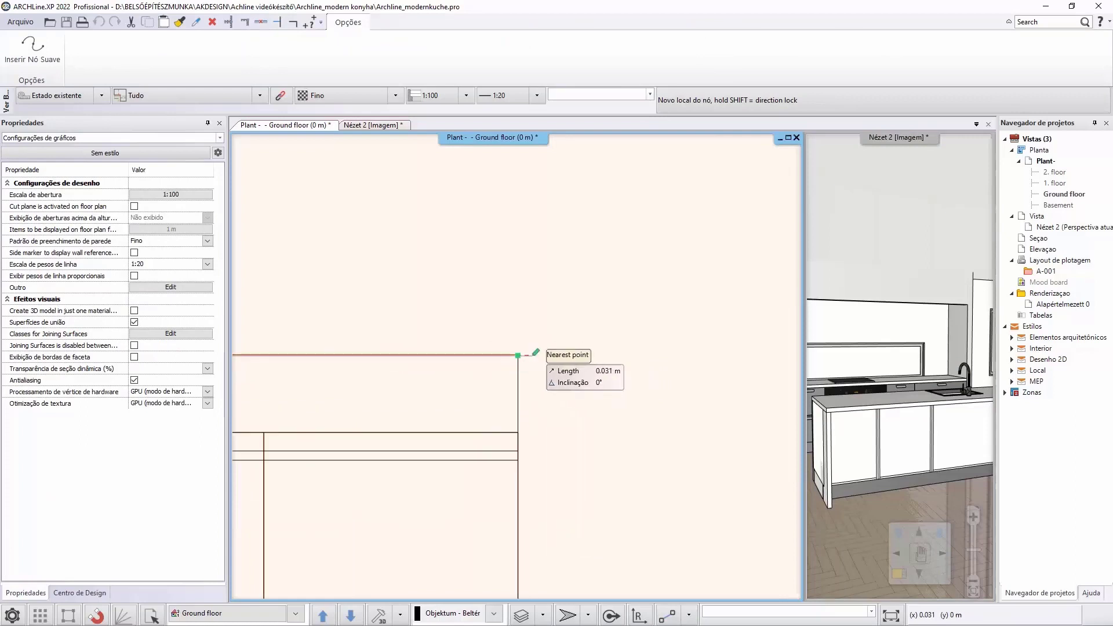
text(0.02)
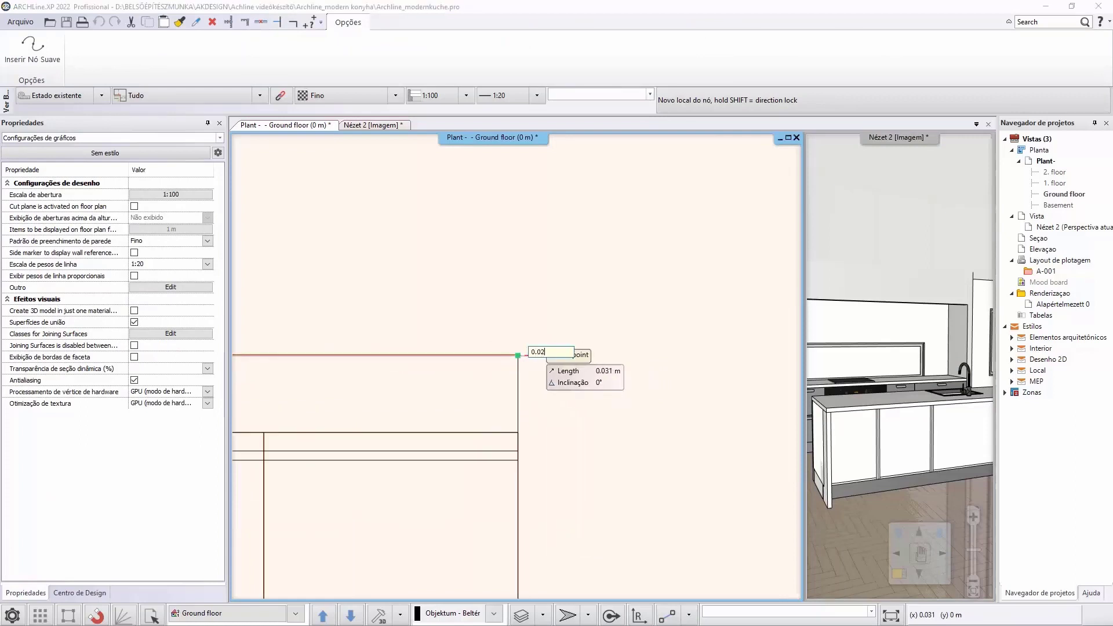
key(Return)
key(Escape)
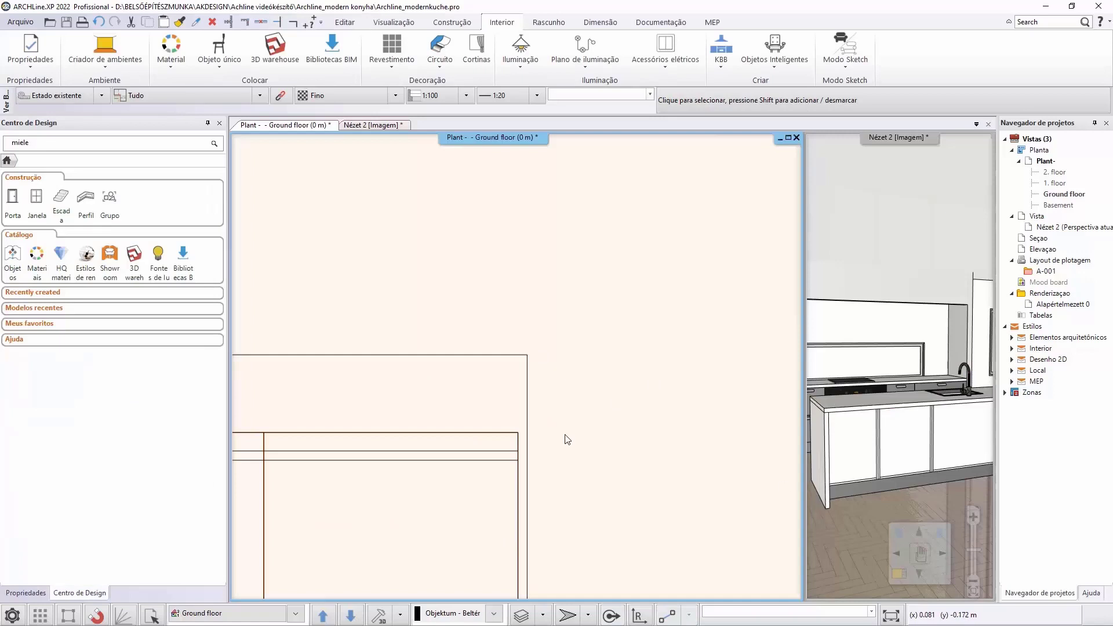
Step: Inspect the island's extended countertop and end panel in the 3D perspective from several angles
scroll(568, 440, down, 5)
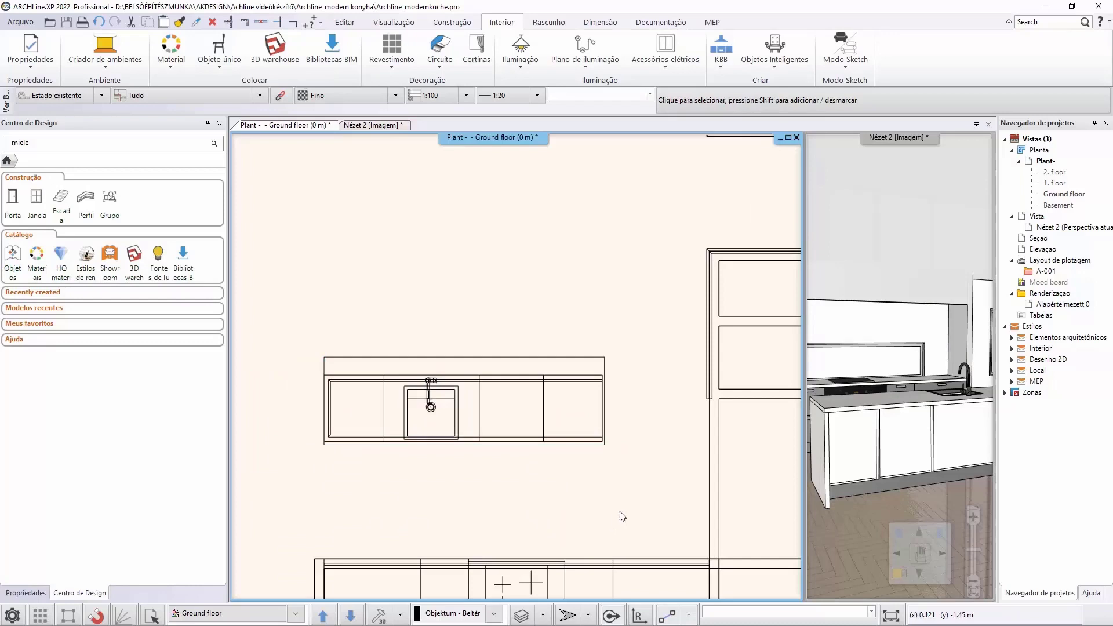
scroll(619, 511, down, 3)
middle_drag(652, 502, 505, 466)
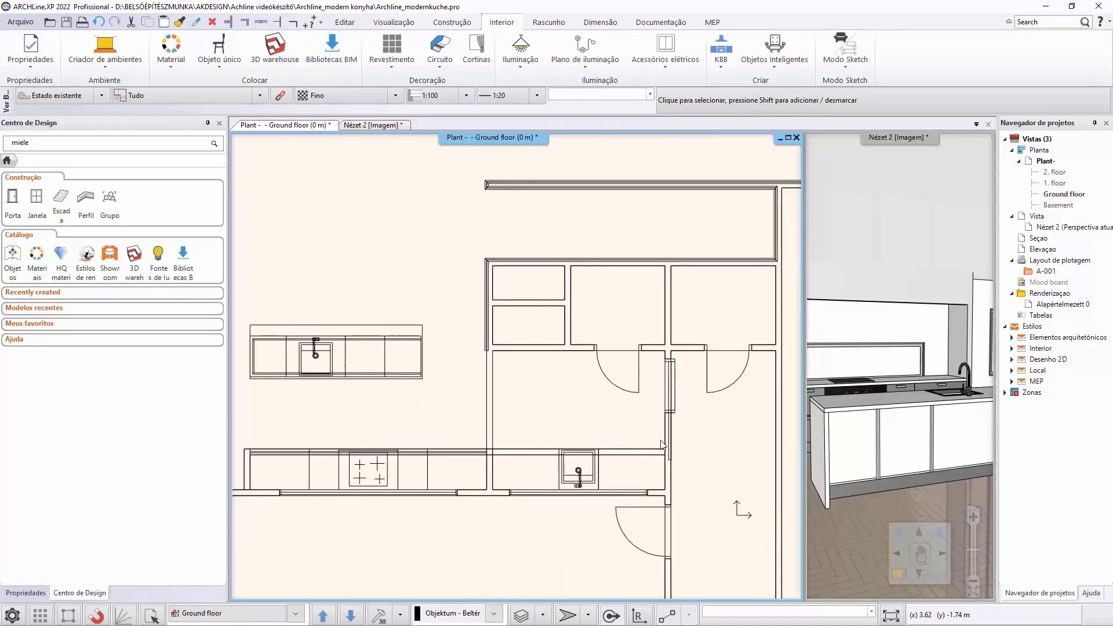
click(877, 484)
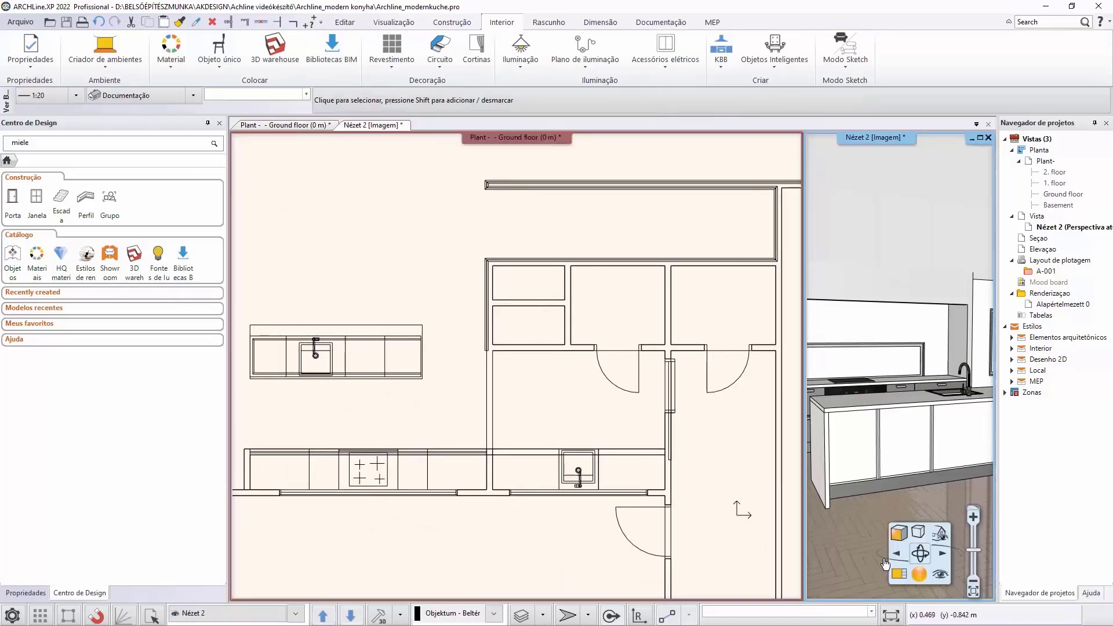
click(899, 573)
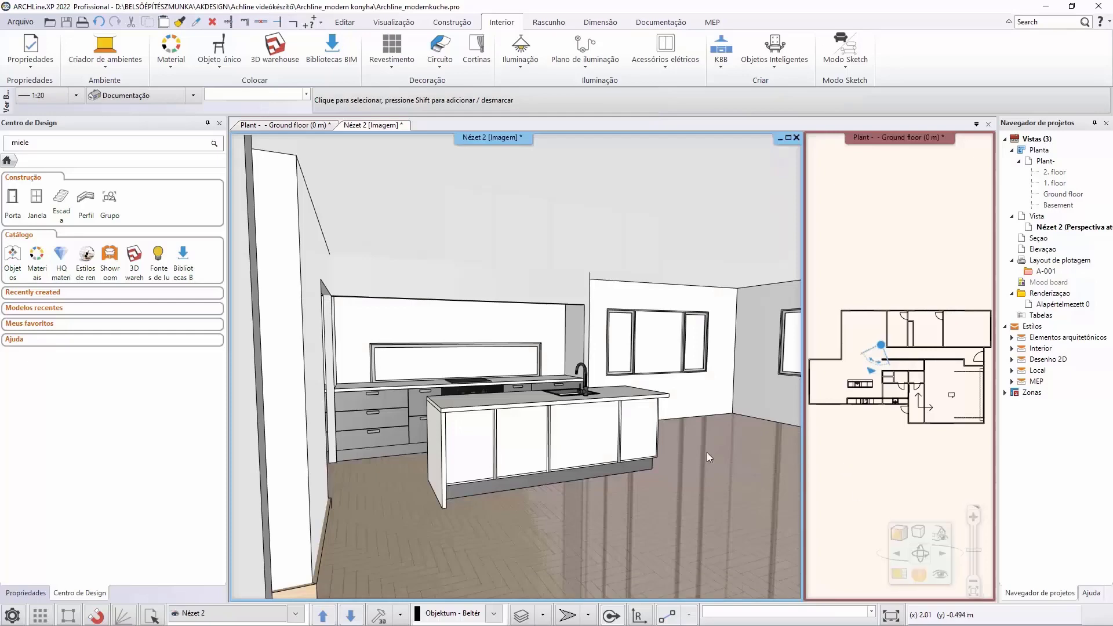
mouse_move(706, 452)
middle_down()
mouse_move(441, 433)
mouse_move(531, 447)
middle_up()
click(830, 478)
click(898, 574)
Step: Create a plinth similar to the hob row's along the front of the sink cabinets in the adjacent room, from wall to wall
scroll(533, 451, up, 5)
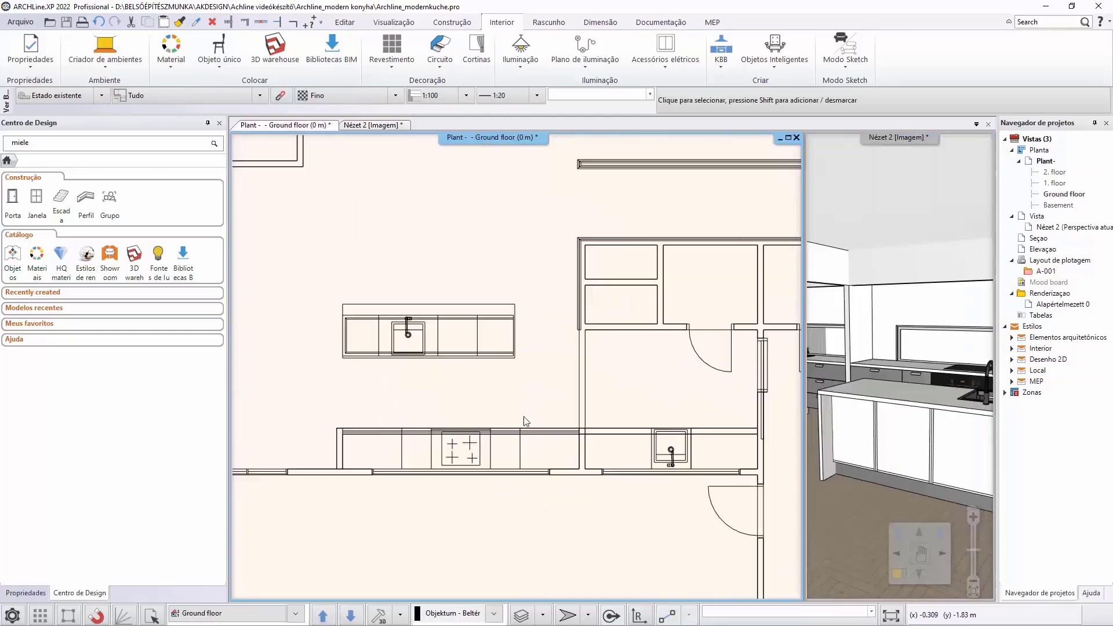
click(565, 408)
right_click(566, 408)
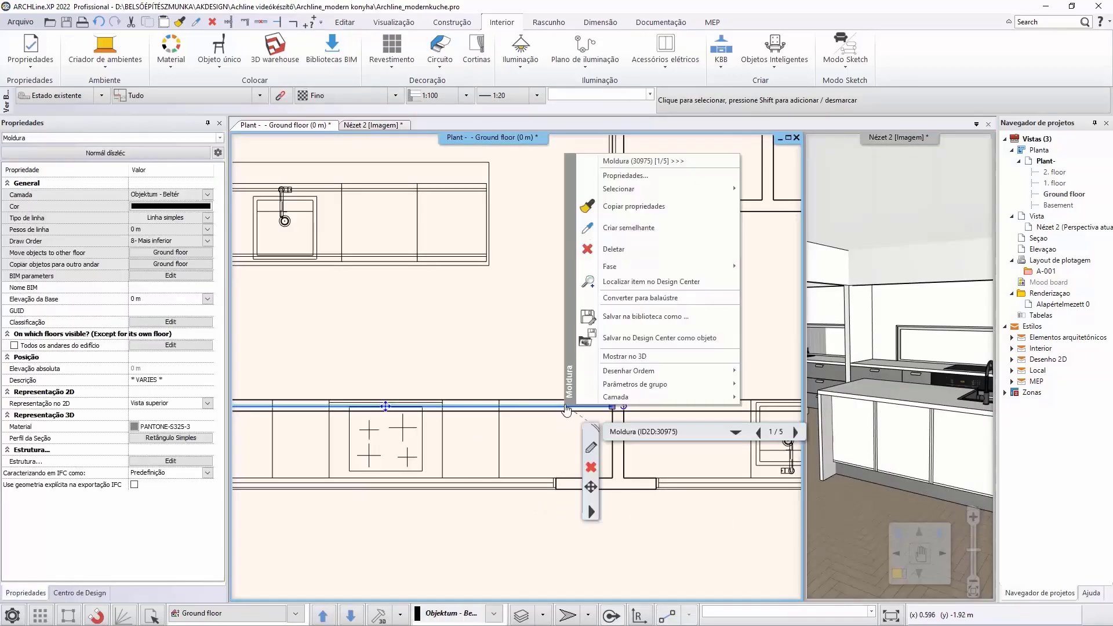
click(634, 227)
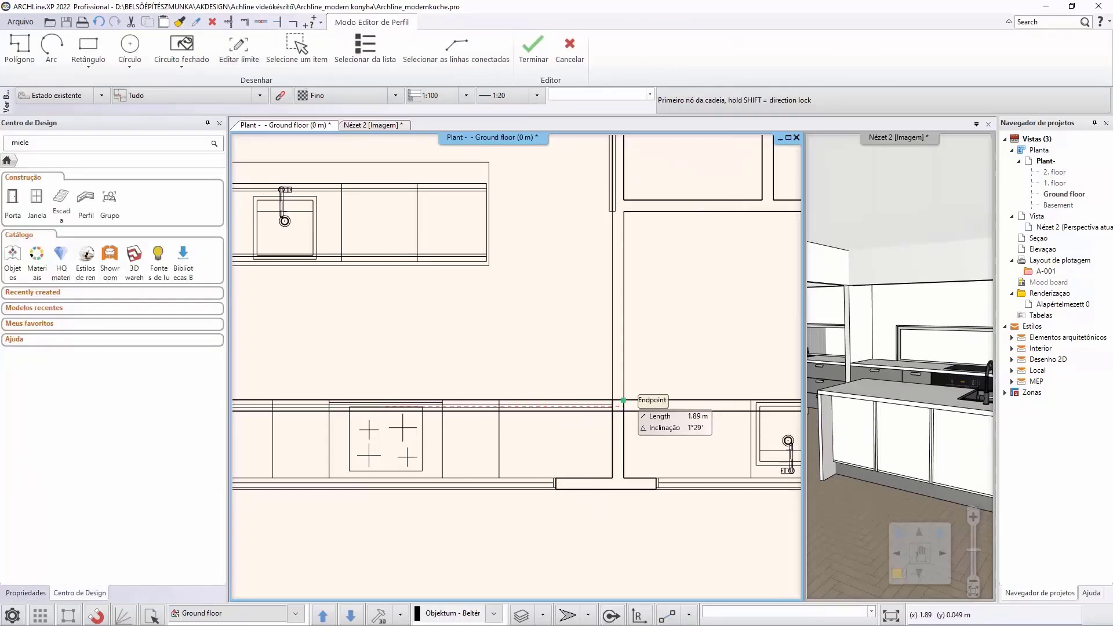
click(623, 403)
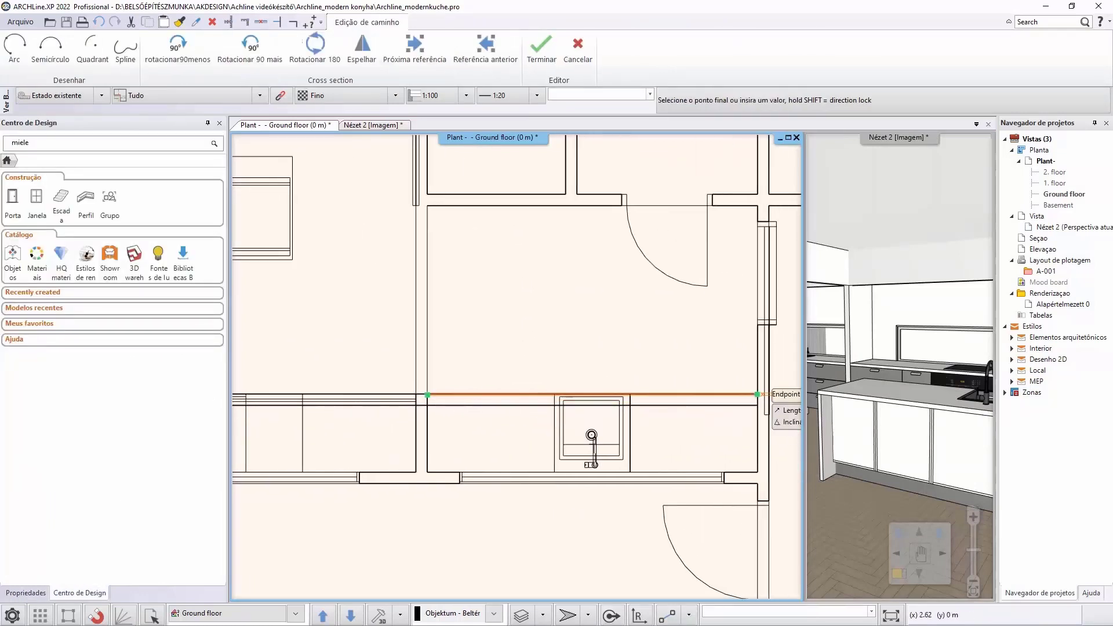
click(769, 394)
Step: Offset the adjacent room's sink-row plinth 0.05 m inwards from the cabinet fronts
click(724, 399)
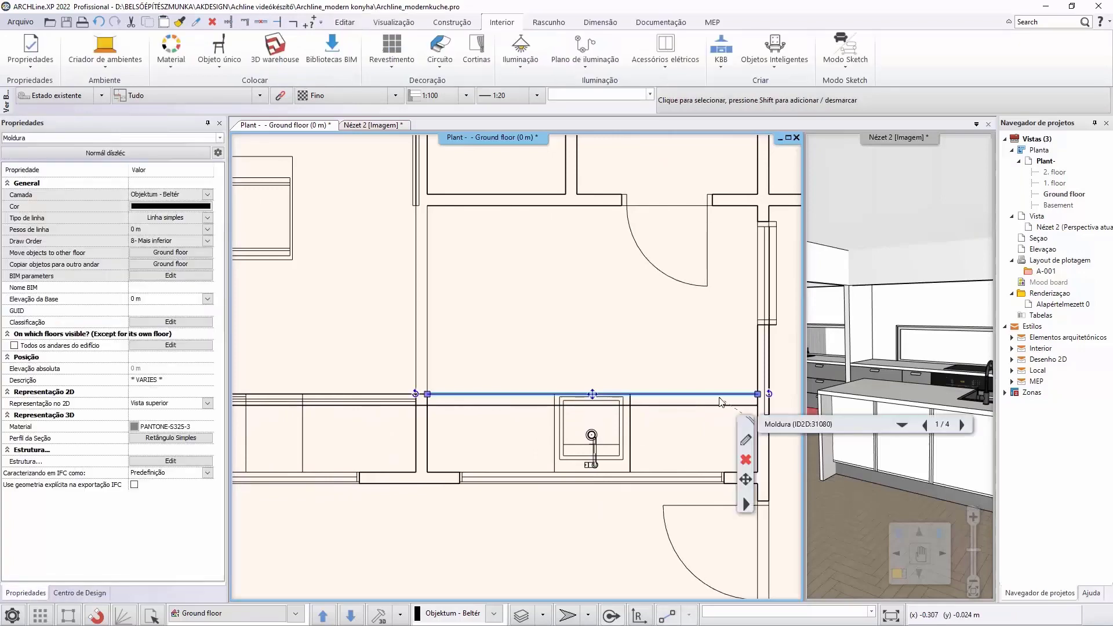
click(740, 404)
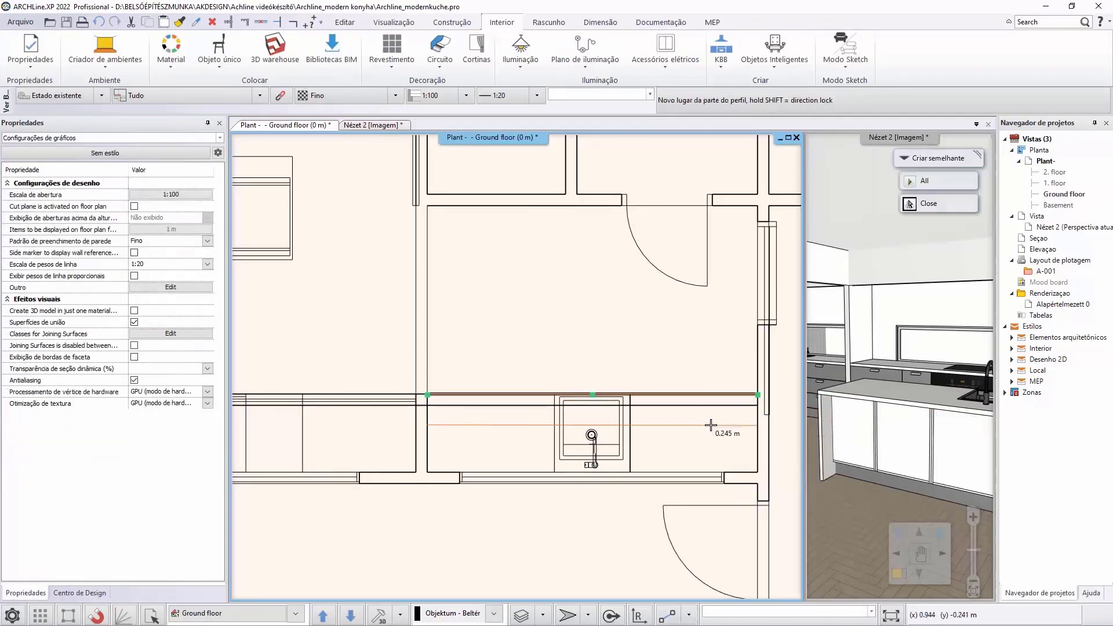
text(0.95)
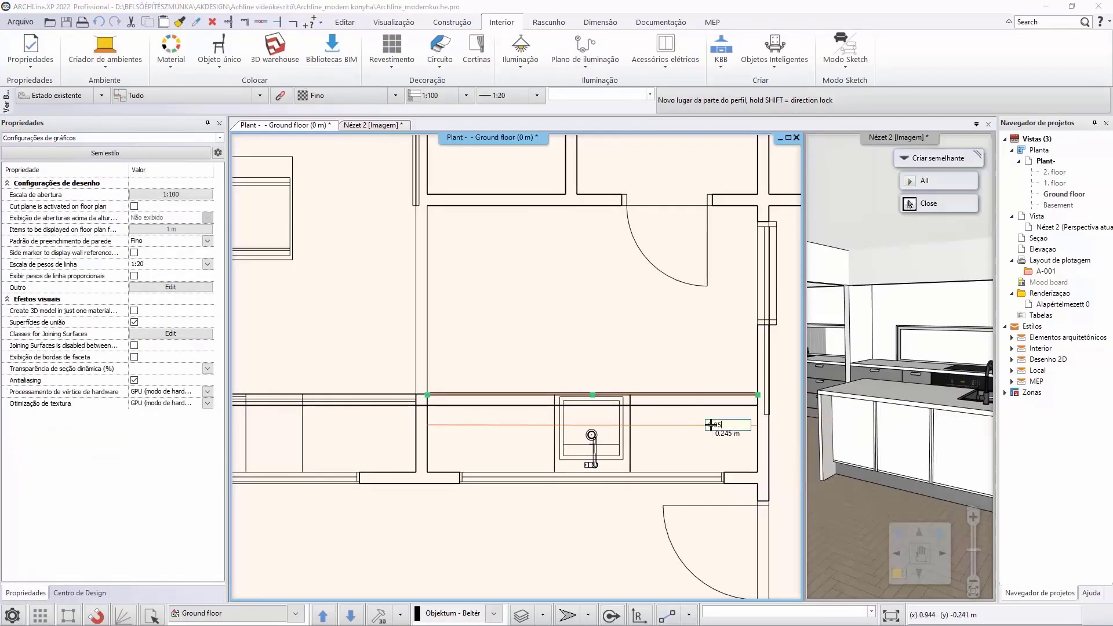
key(Return)
click(666, 343)
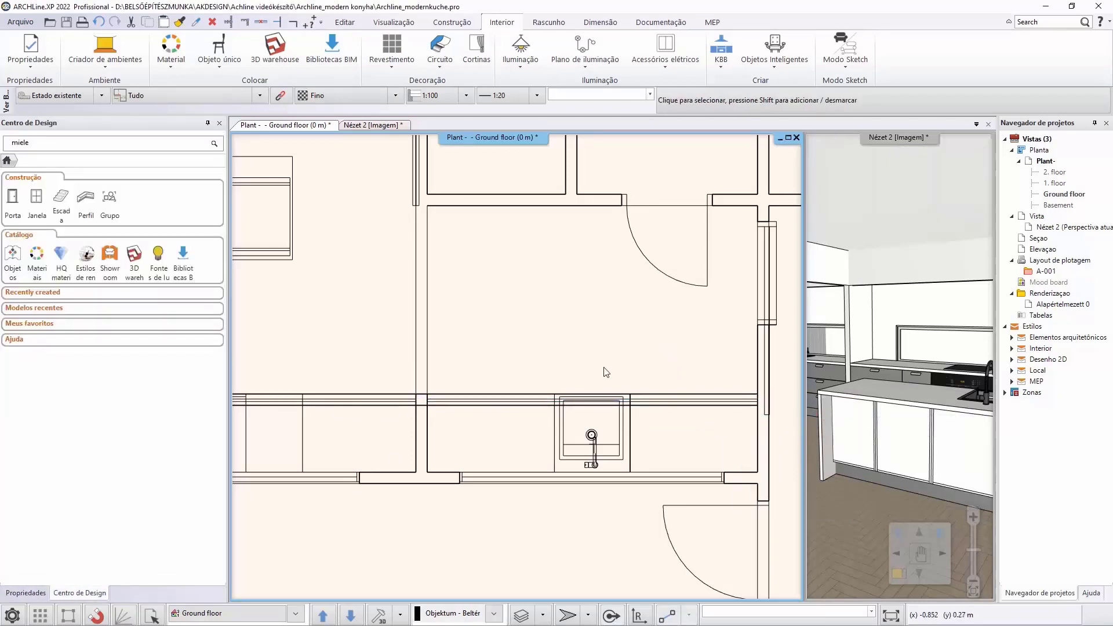
Step: Check the kitchen island and cabinet rows in the 3D perspective, and return to the floor plan around the island
scroll(530, 382, down, 3)
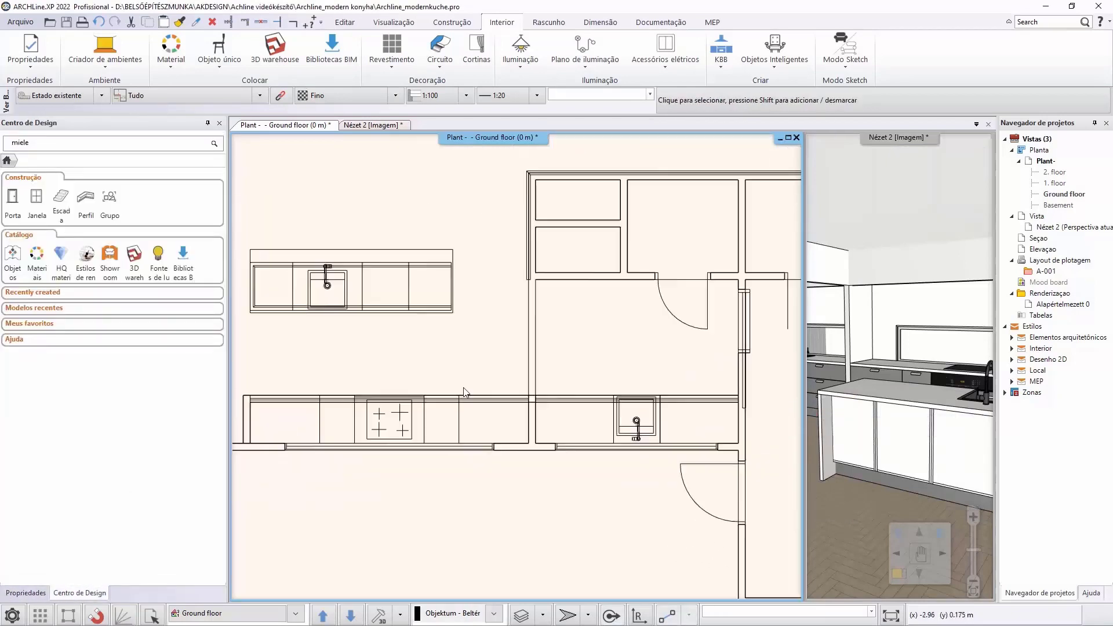
middle_drag(531, 383, 536, 397)
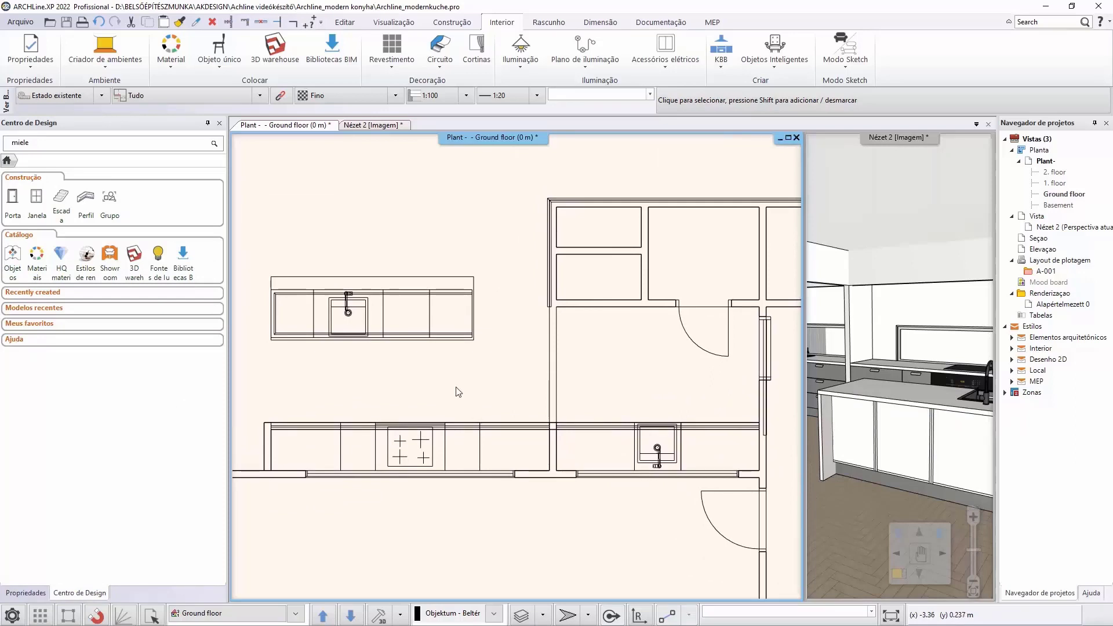
click(848, 454)
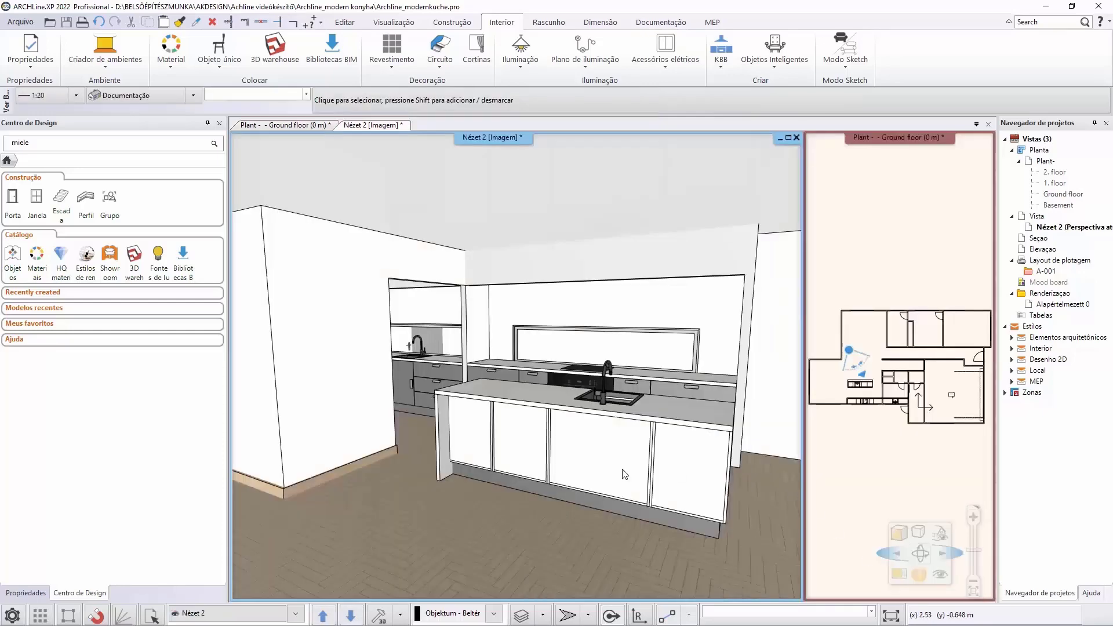
mouse_move(622, 470)
middle_down()
mouse_move(554, 456)
mouse_move(770, 462)
middle_up()
click(898, 468)
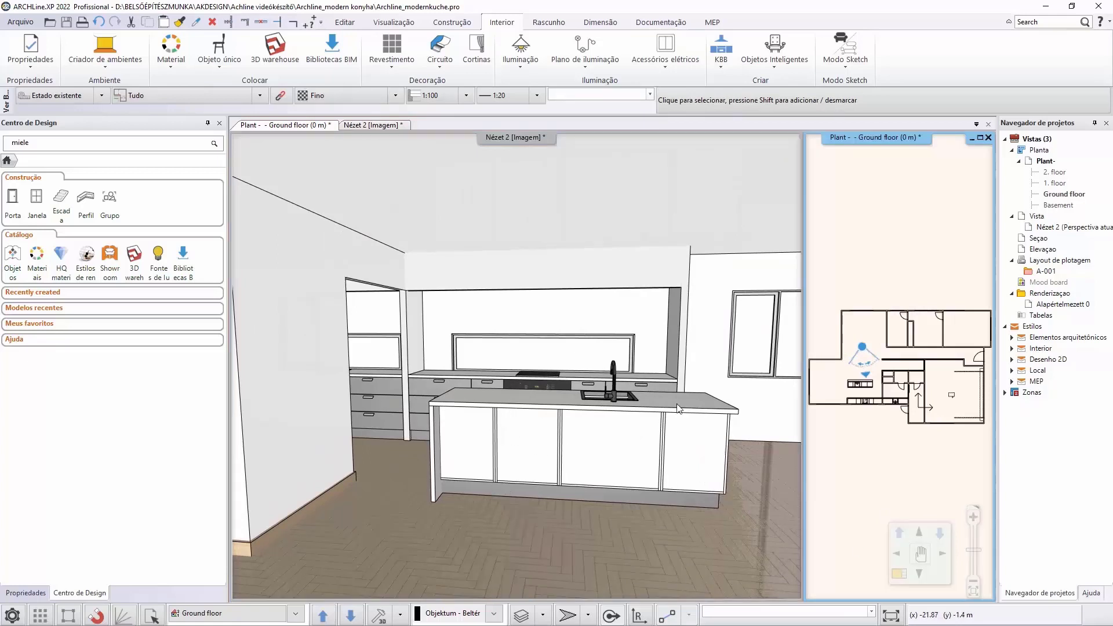
click(899, 573)
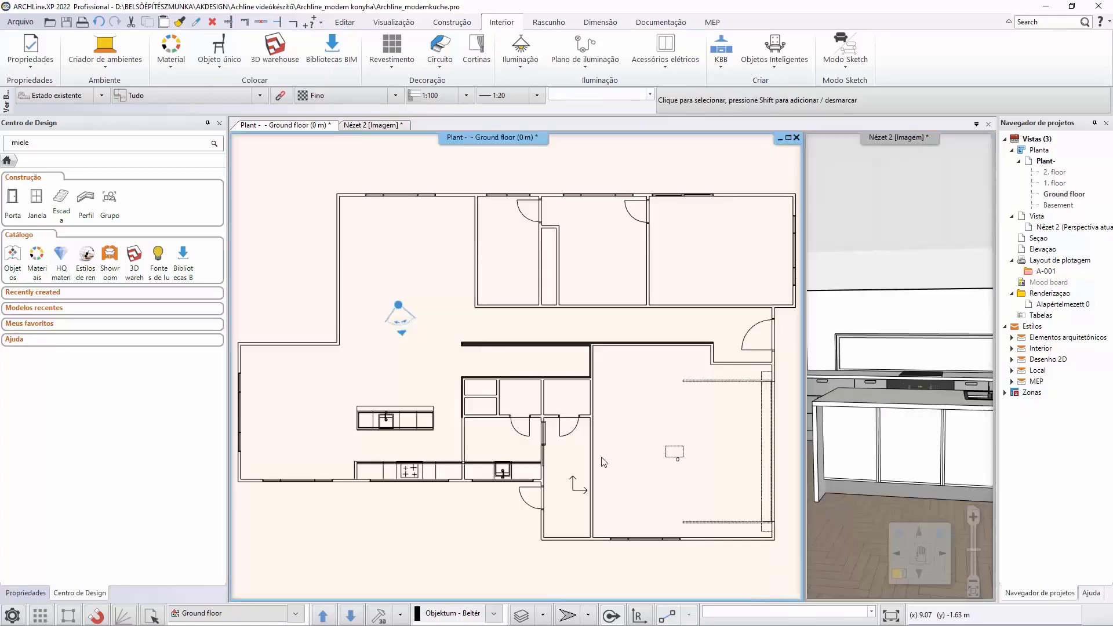
middle_drag(490, 412, 530, 422)
scroll(510, 411, up, 5)
scroll(511, 403, up, 1)
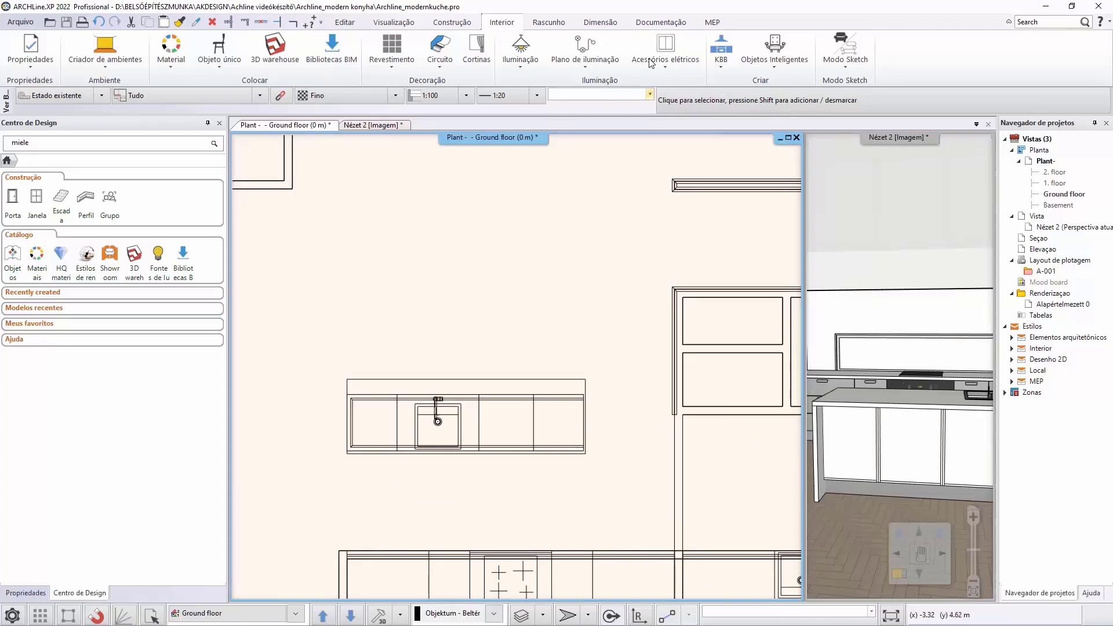
Step: Configure a new simple rectangular cabinet door panel 2.6 m wide and 0.75 m high with the PANTONE-S325-3 material
click(721, 52)
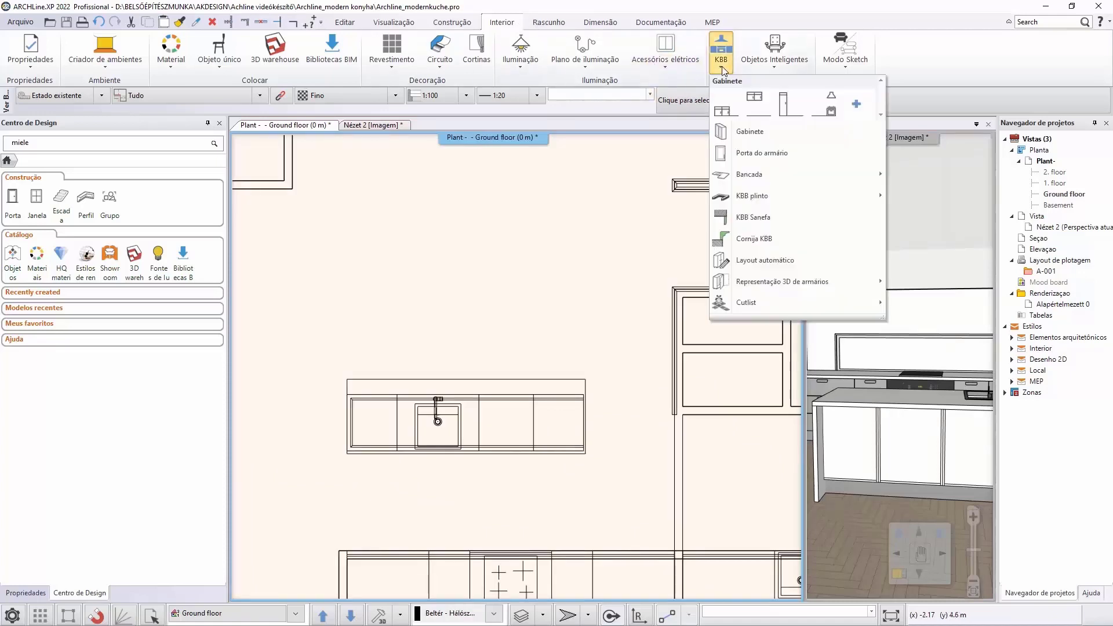
click(771, 152)
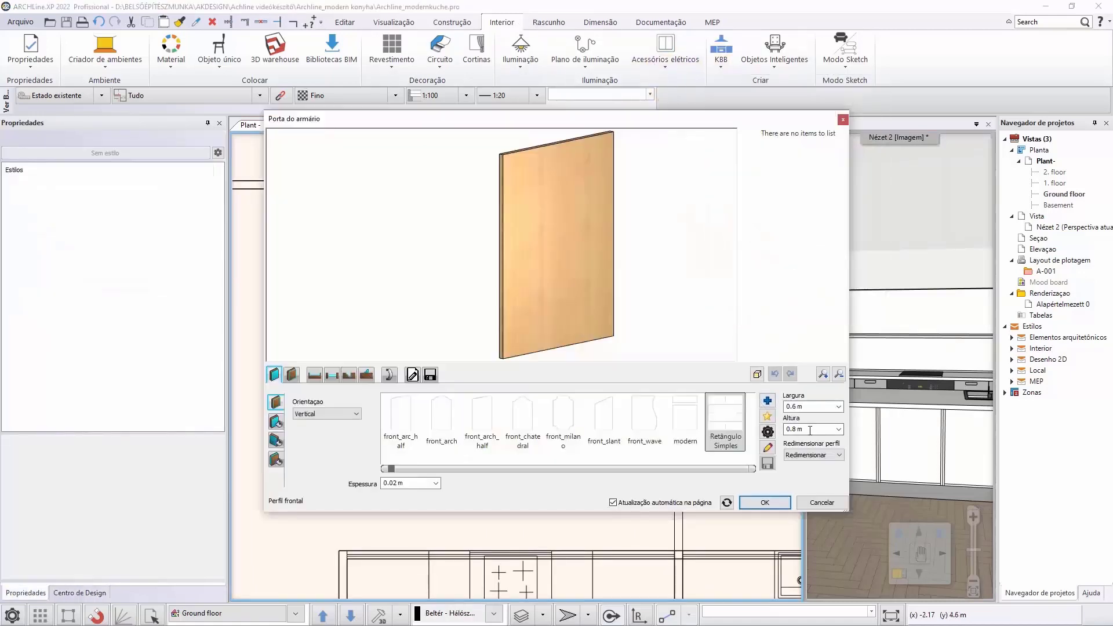
double_click(810, 430)
double_click(808, 406)
key(Return)
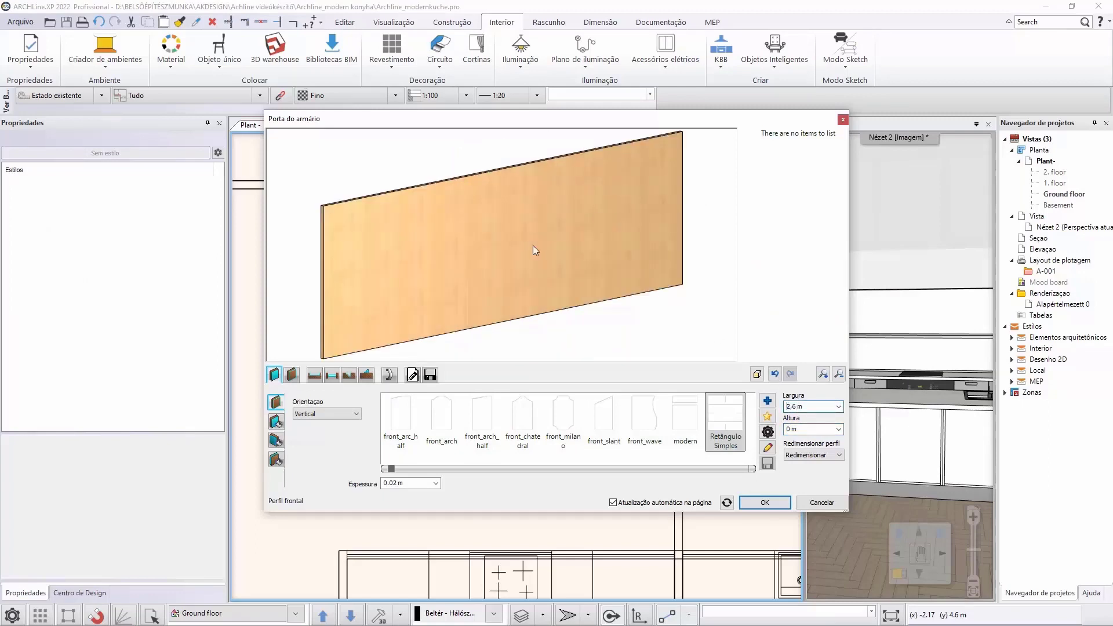
double_click(802, 427)
text(0,)
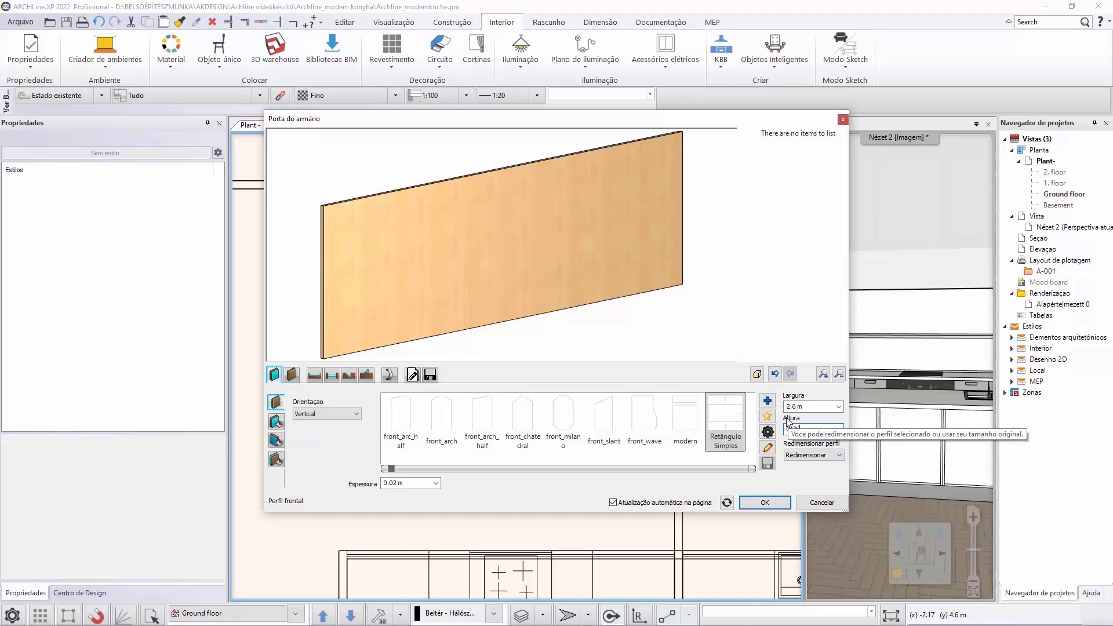
text(75)
key(Return)
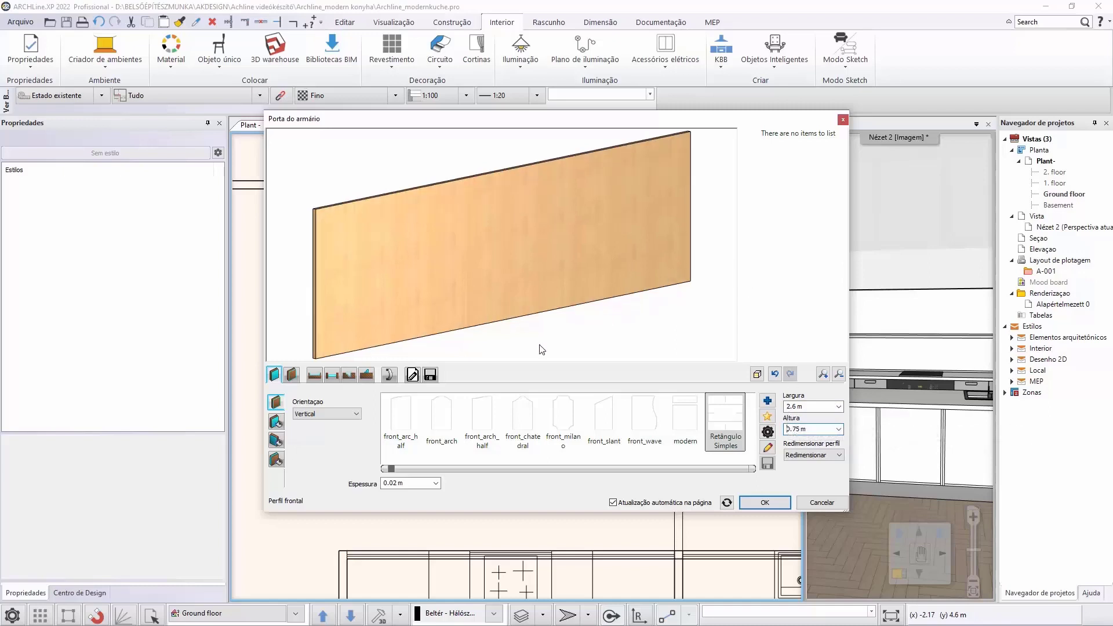
click(277, 422)
click(693, 432)
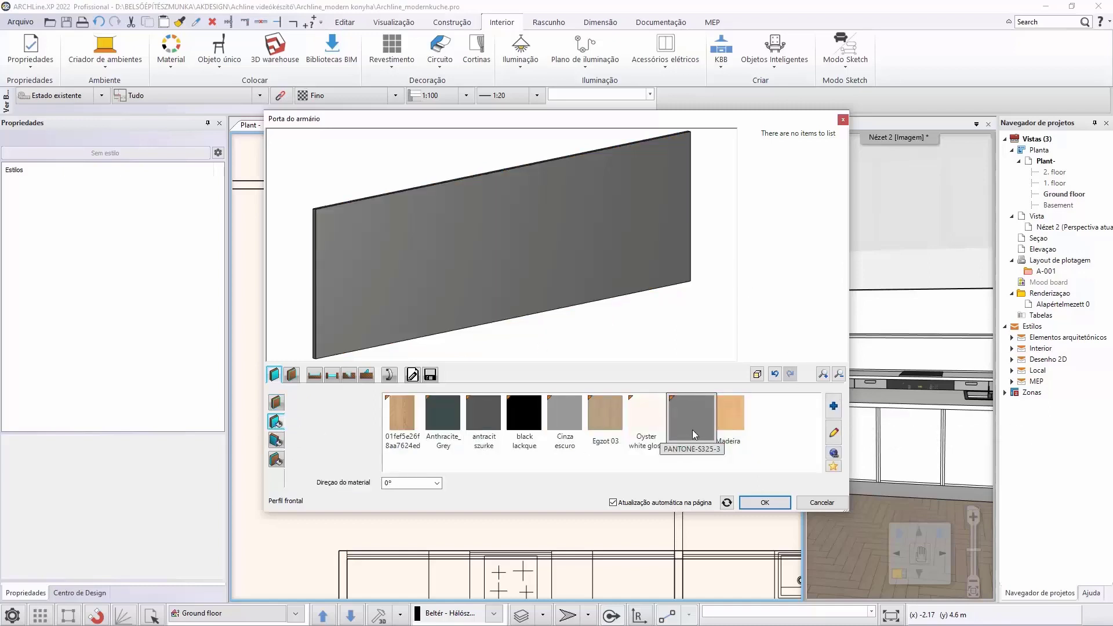
Step: Save the door panel to the library as kitchen_panel with category Panel, subcategory Panel and producer AK, and accept it for placement
click(430, 374)
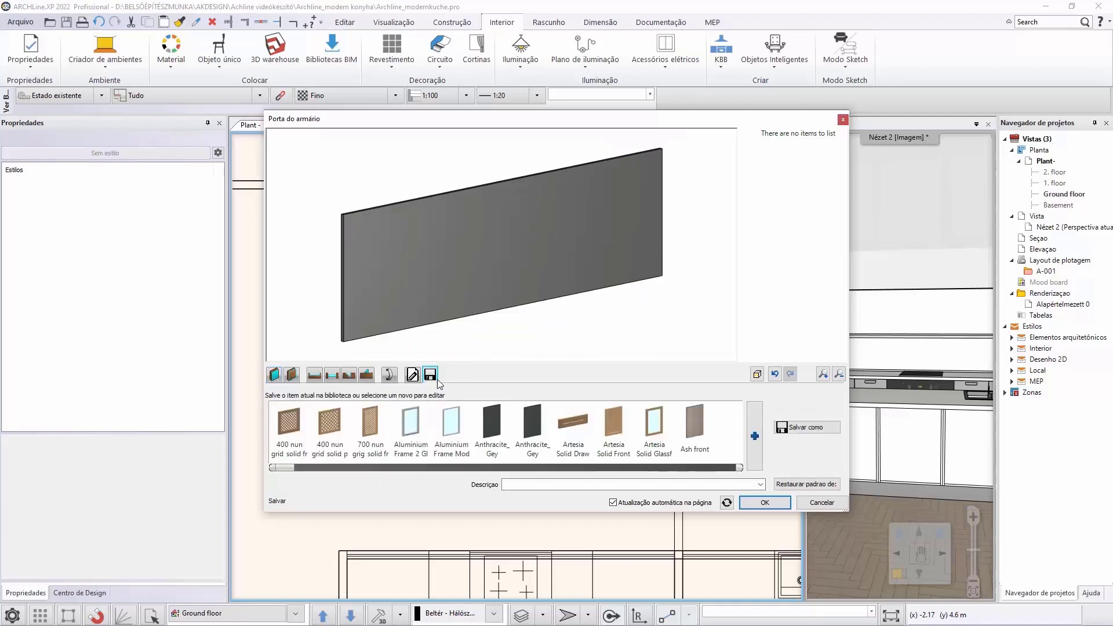
click(814, 427)
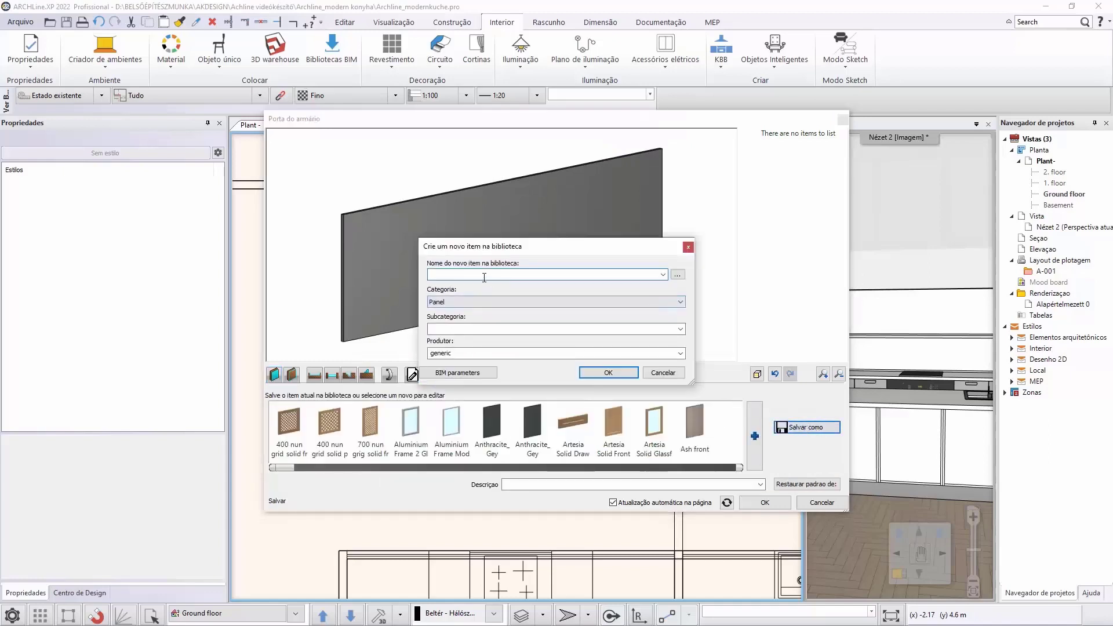
text(kitchen_panel)
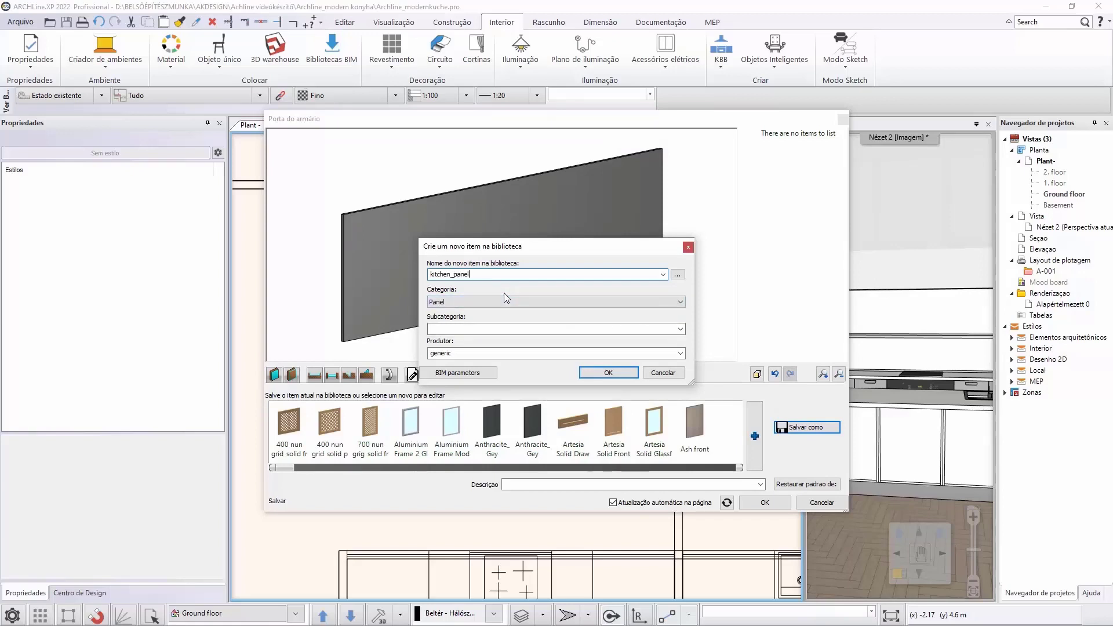
click(678, 334)
click(674, 331)
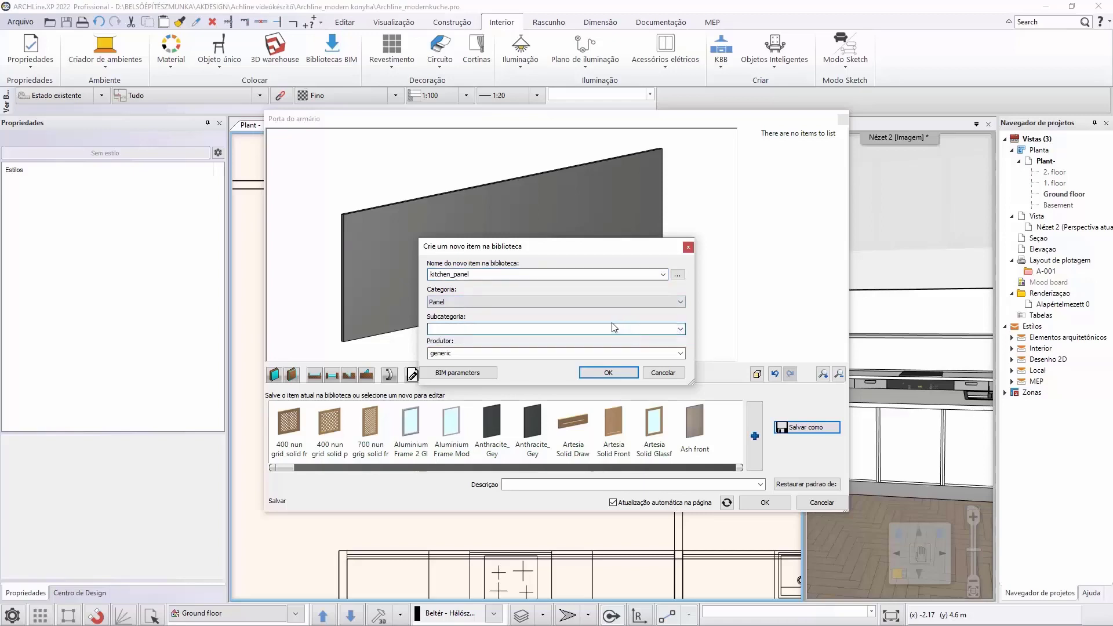
double_click(610, 358)
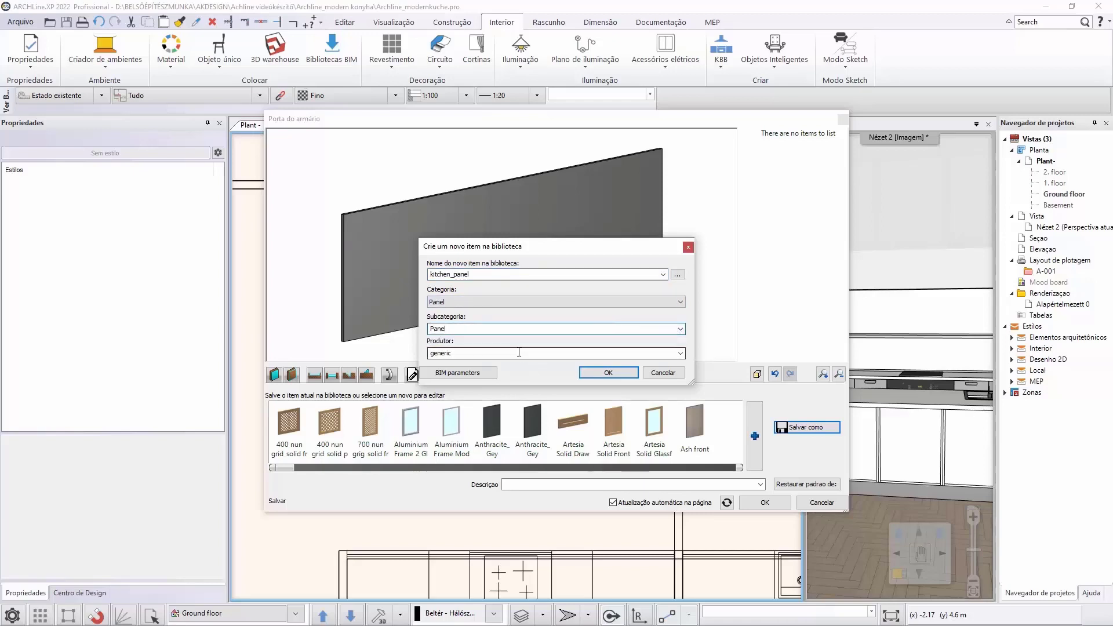
text(AK)
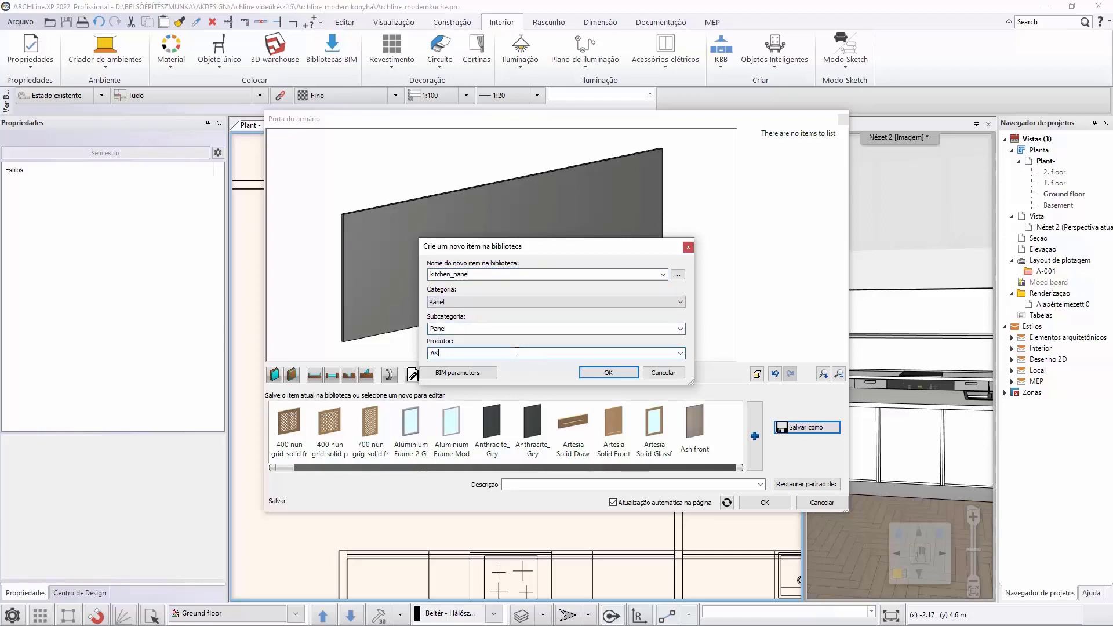
click(609, 373)
click(765, 503)
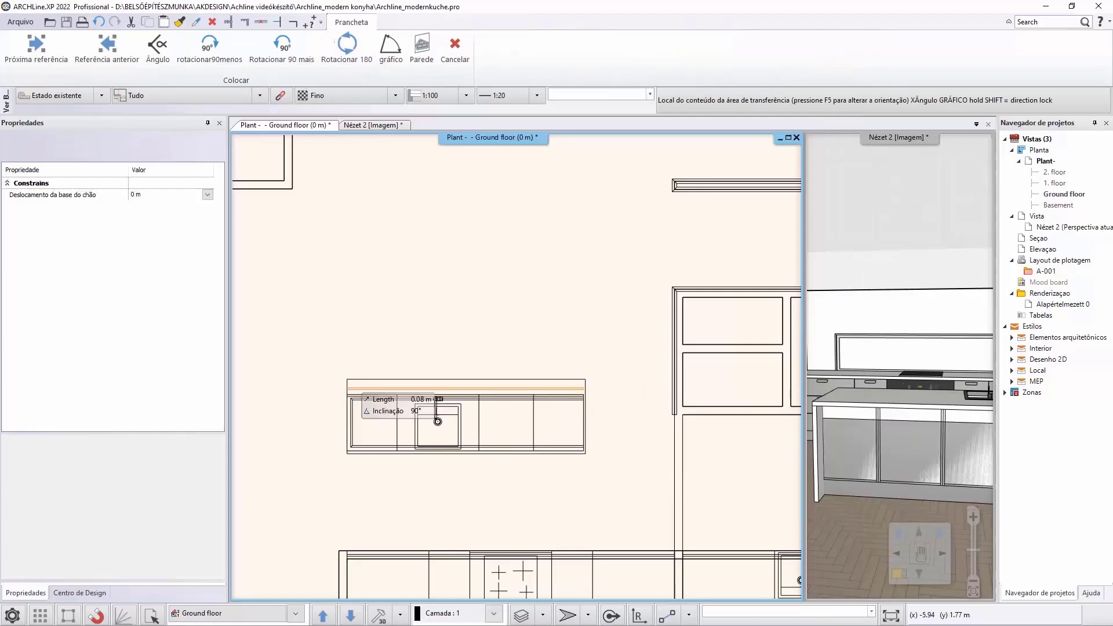
Step: Move the kitchen_panel on the island 0.02 m outwards from its corner so its inner face meets the cabinets' outer edge
scroll(584, 401, up, 5)
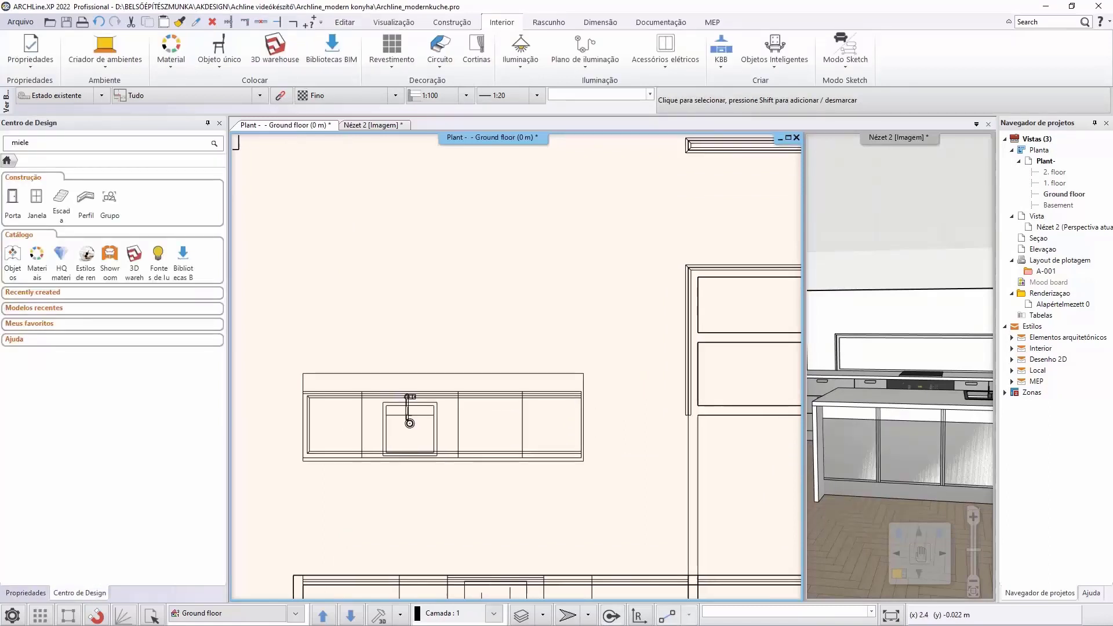
click(534, 375)
click(547, 372)
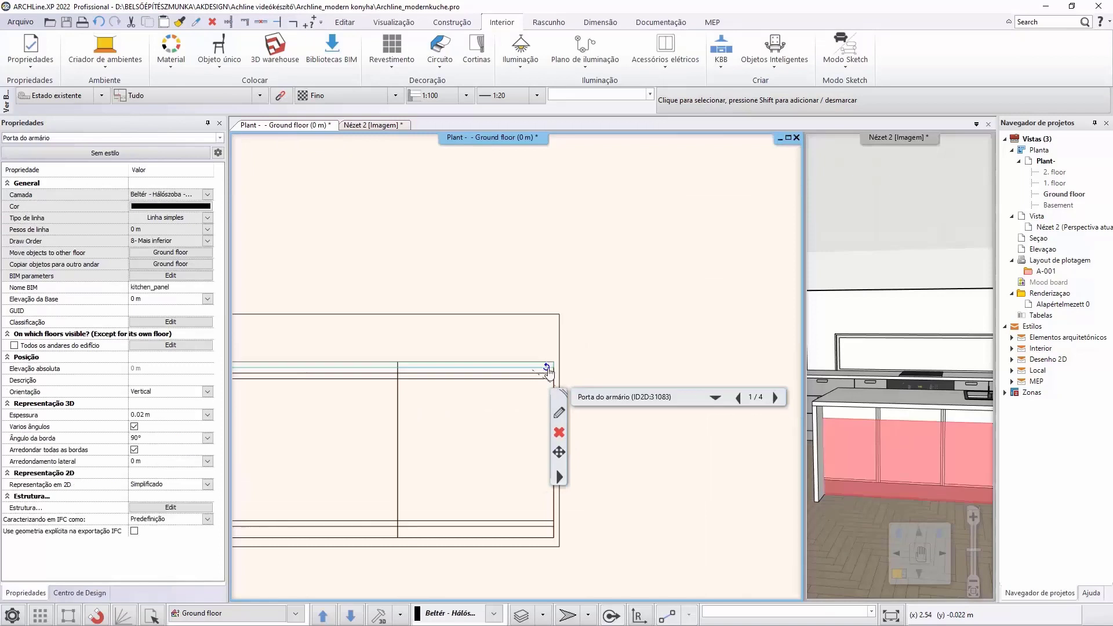
click(560, 454)
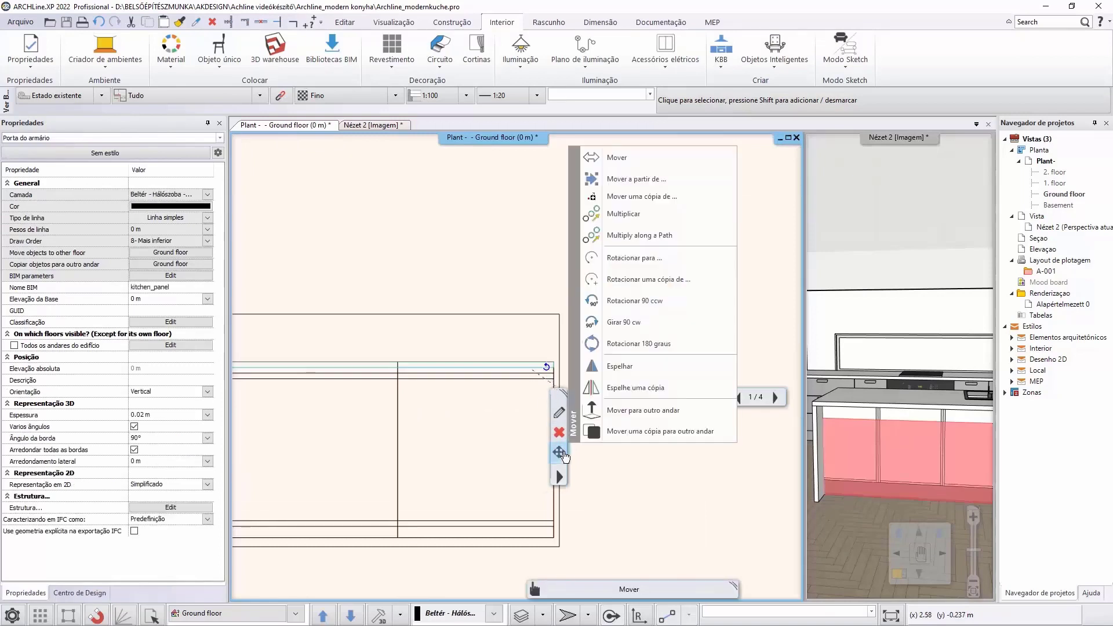
click(643, 184)
scroll(539, 391, up, 3)
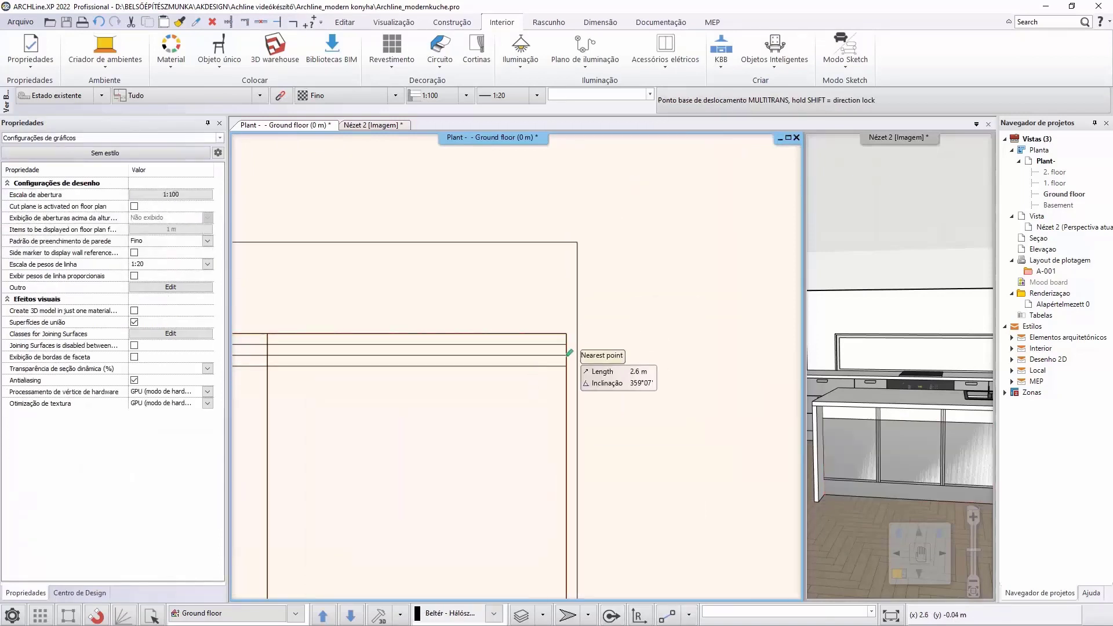
click(566, 345)
click(566, 333)
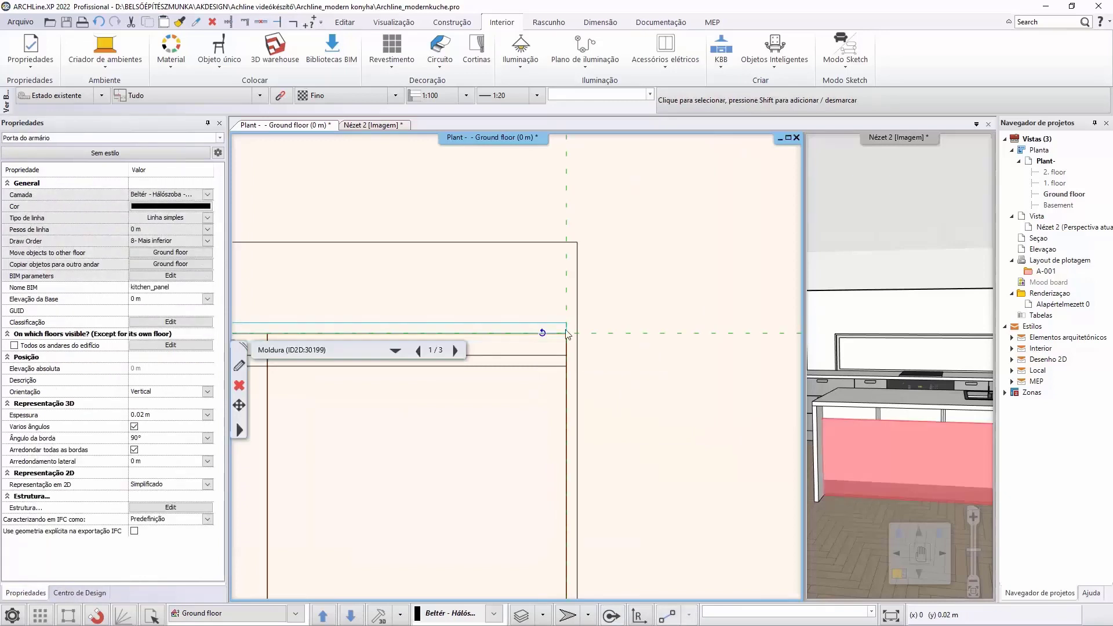
Step: Set the island panel's base elevation to 0.15 m and check it in the 3D perspective
middle_drag(278, 307, 427, 312)
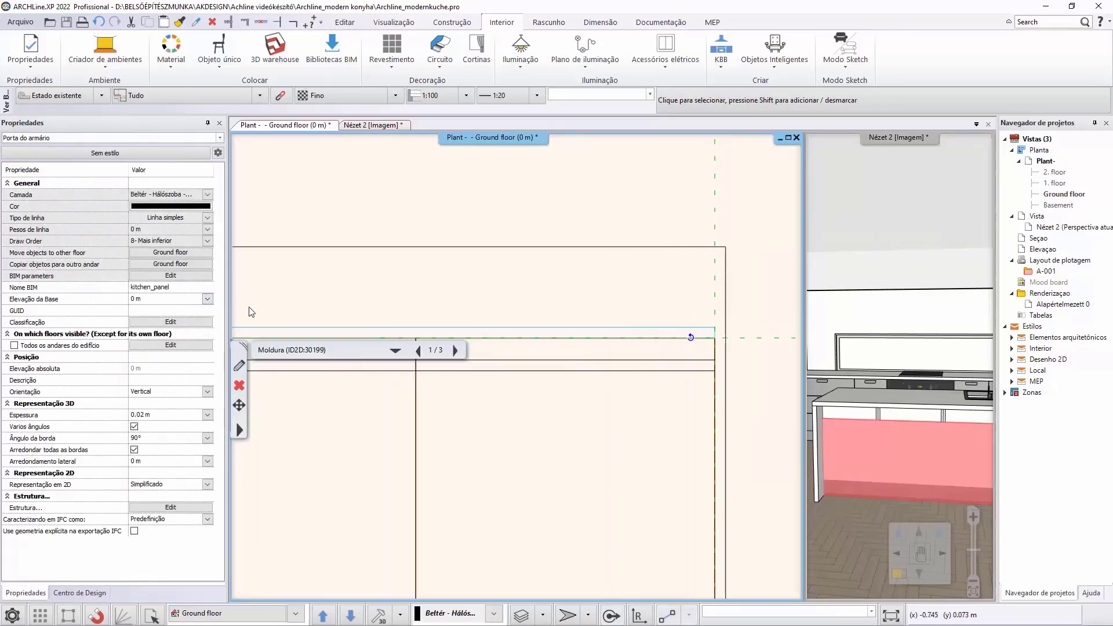
click(157, 299)
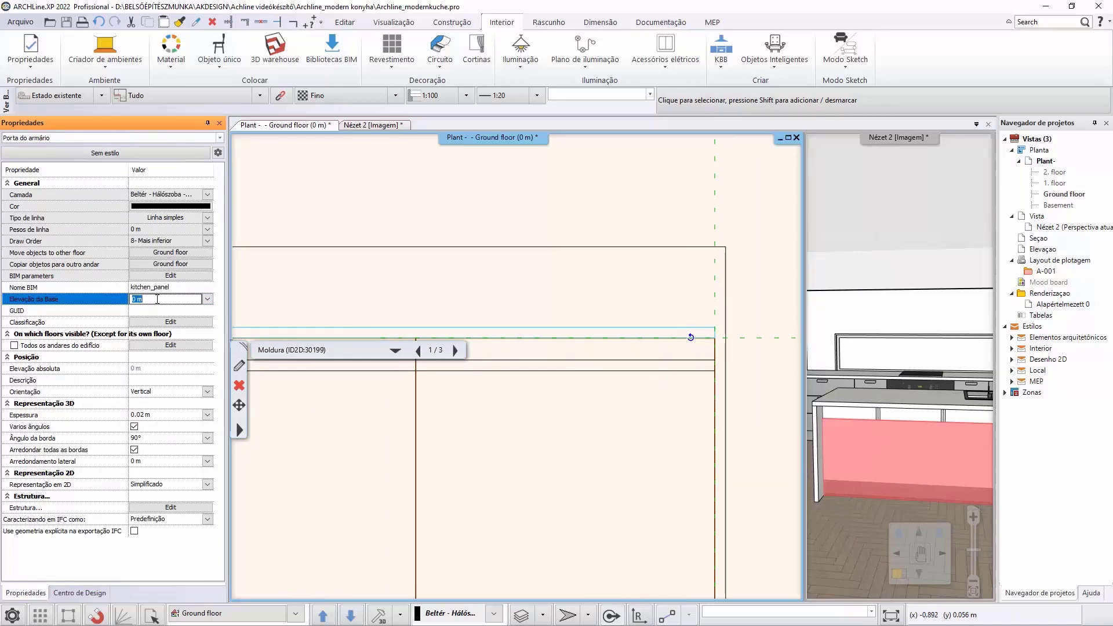
text(0,15)
key(Return)
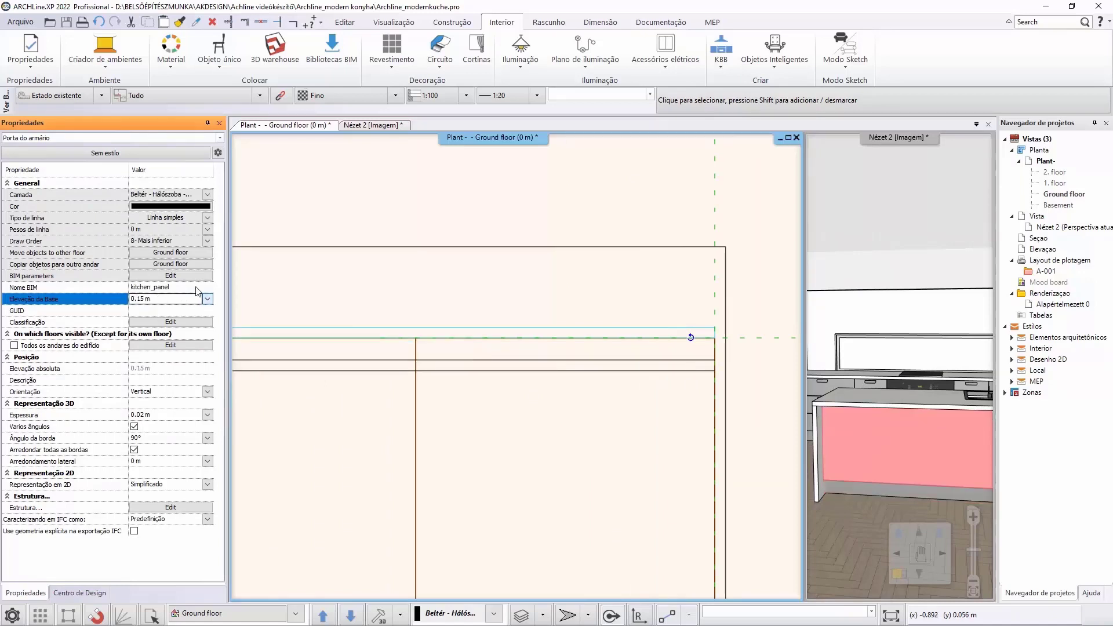
click(485, 200)
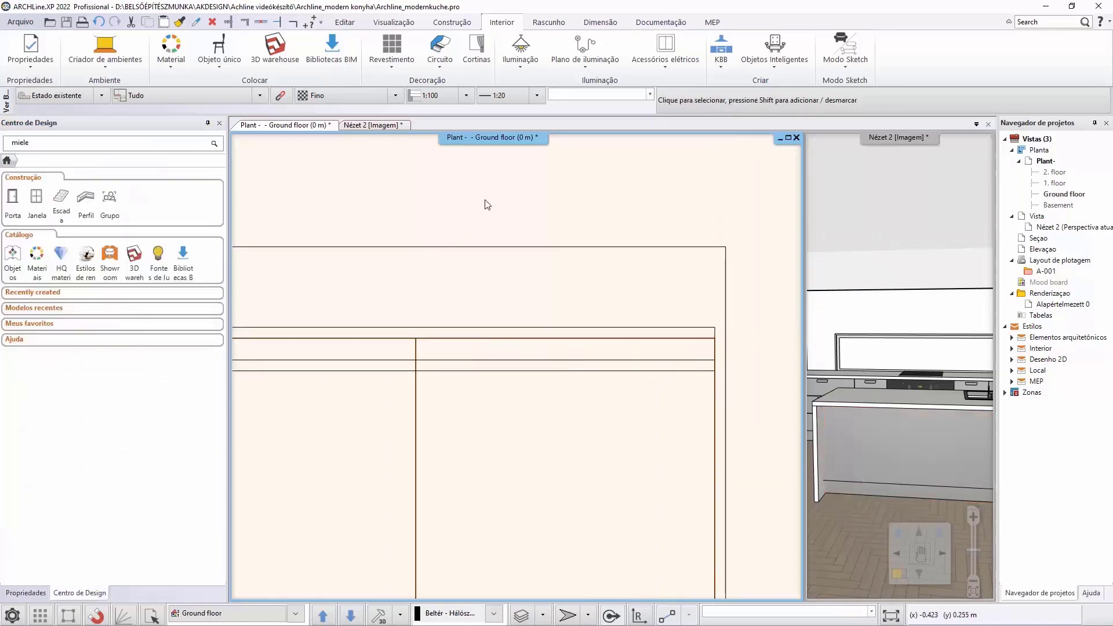
click(839, 428)
scroll(845, 430, down, 5)
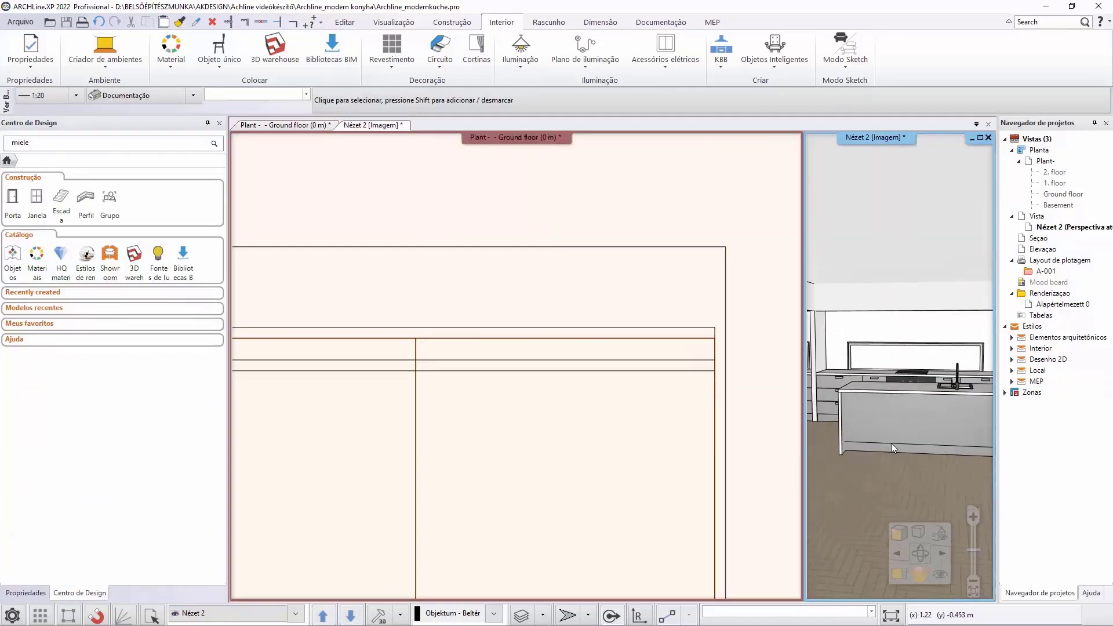
Step: Start a new cabinet from the floor plan and set its width to 0.45 m and depth to 0.35 m
click(492, 460)
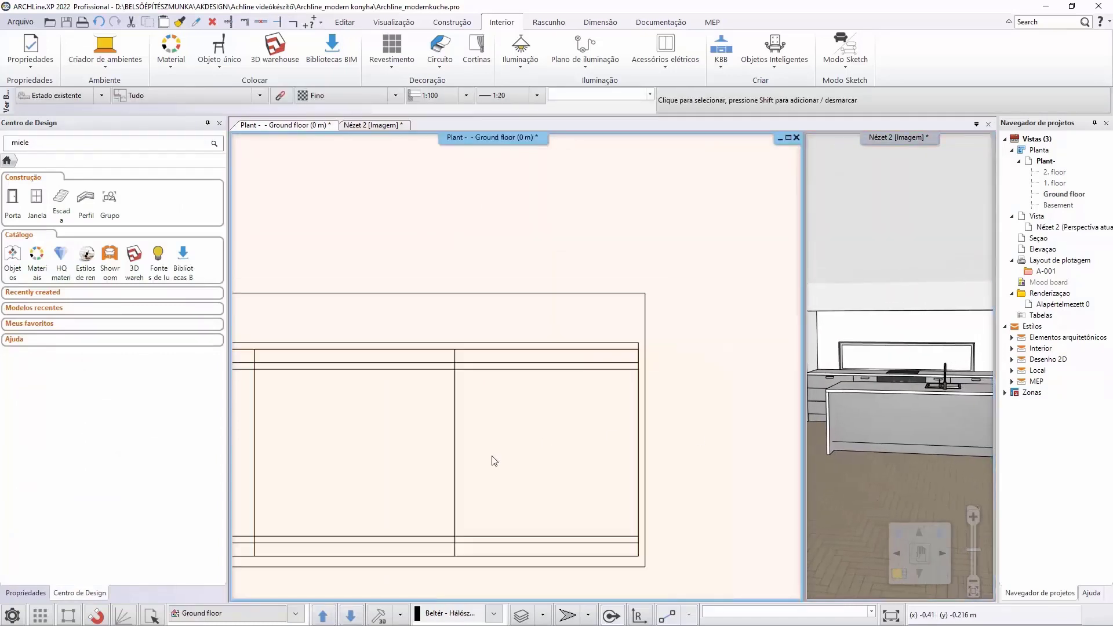
scroll(495, 457, down, 2)
scroll(498, 456, down, 1)
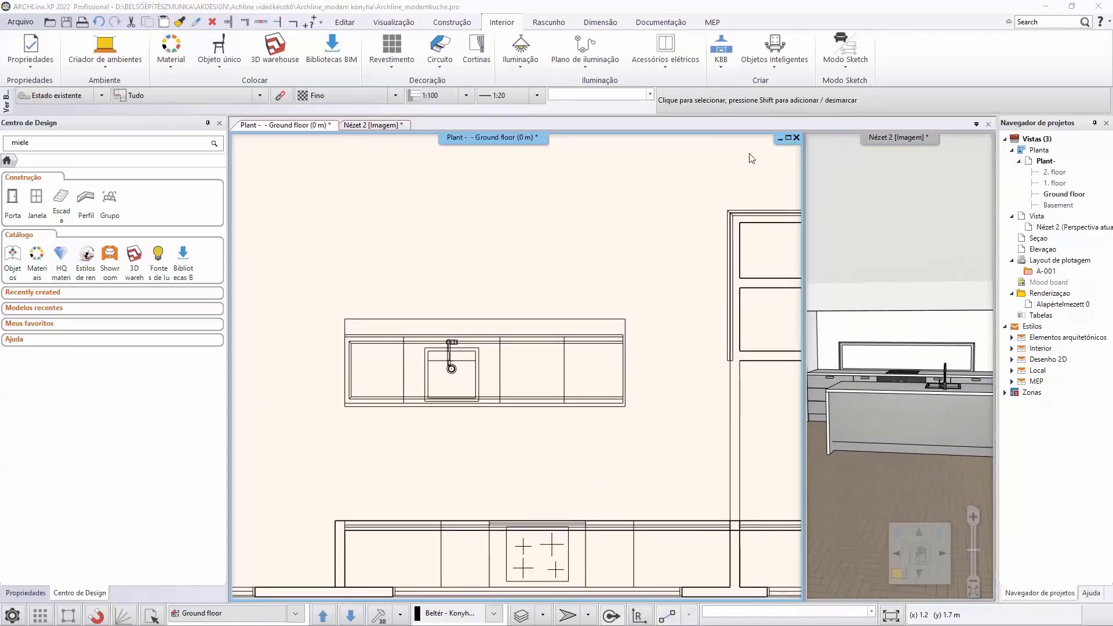
click(720, 69)
click(749, 131)
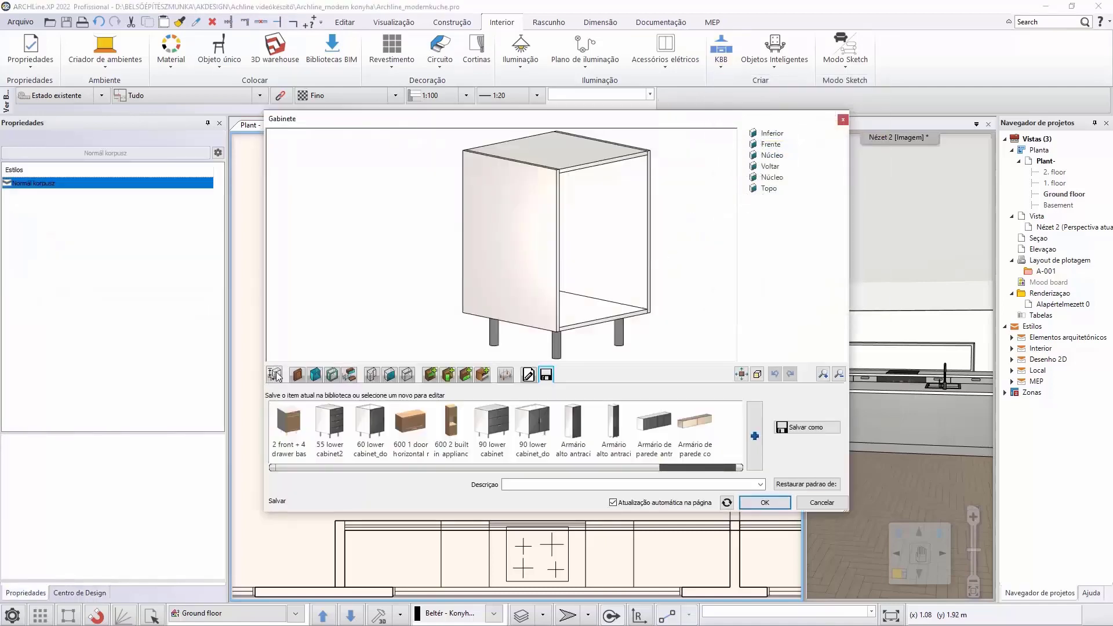
click(275, 375)
drag(298, 410, 284, 415)
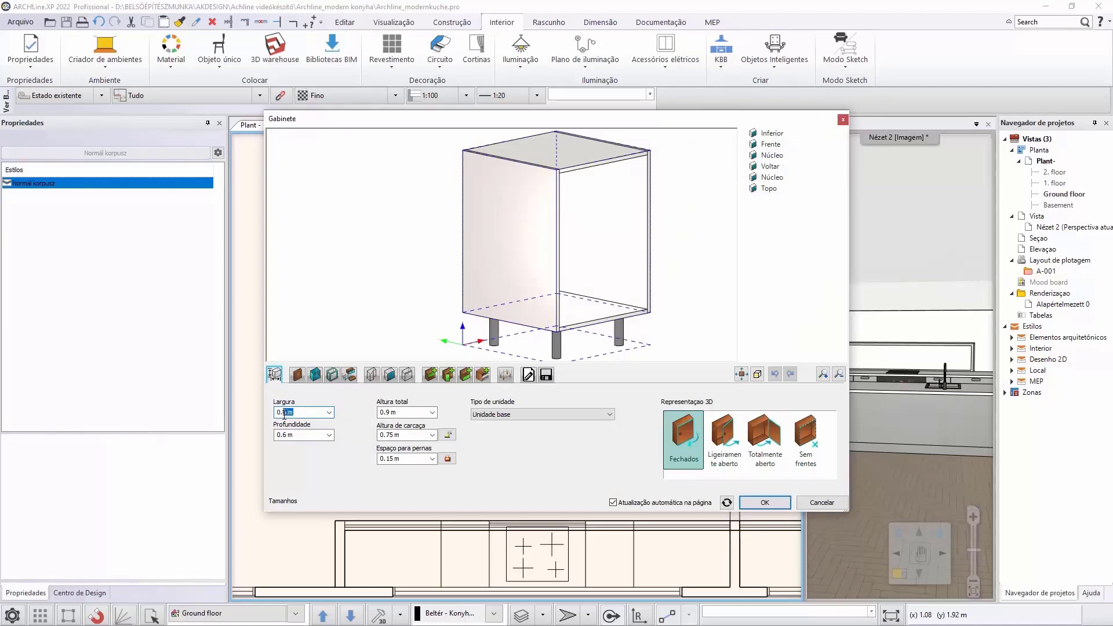
key(Return)
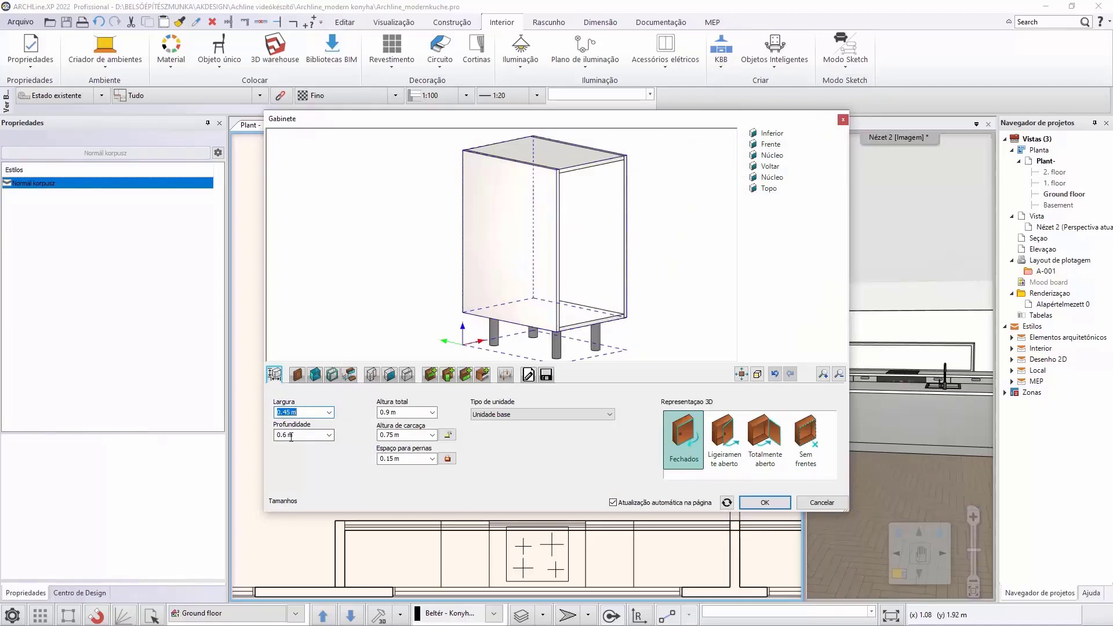
click(295, 436)
key(Return)
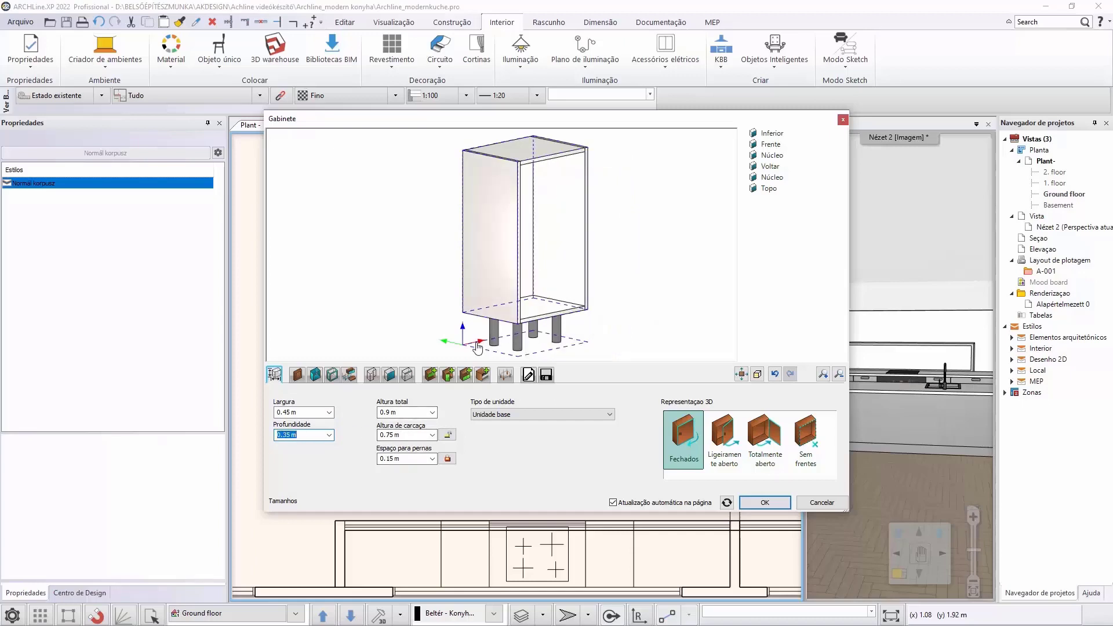
click(350, 375)
click(276, 436)
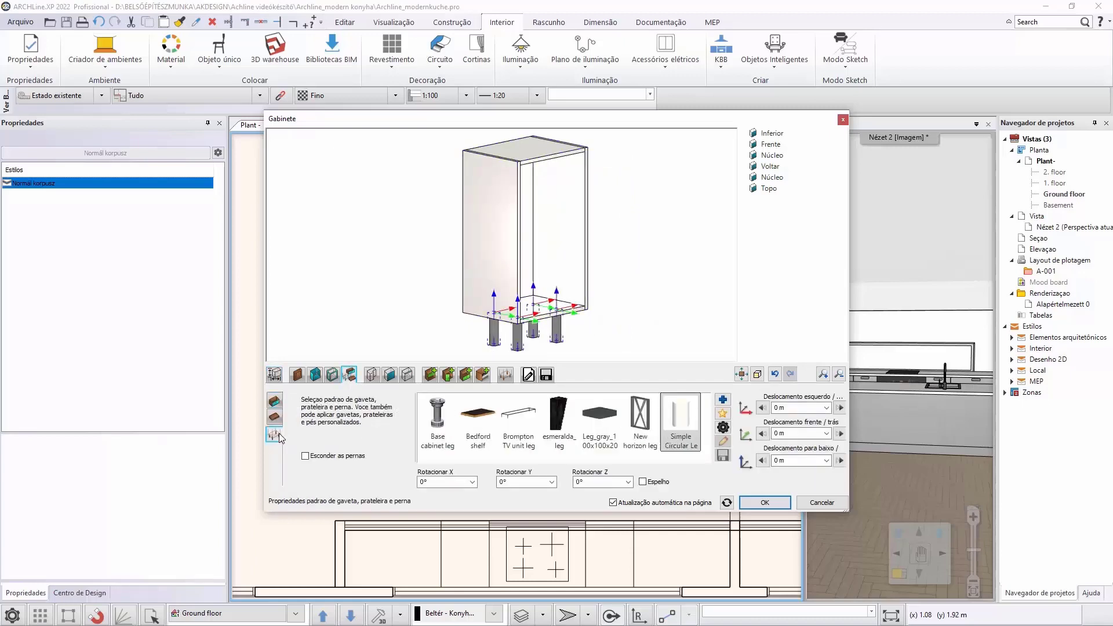
click(305, 456)
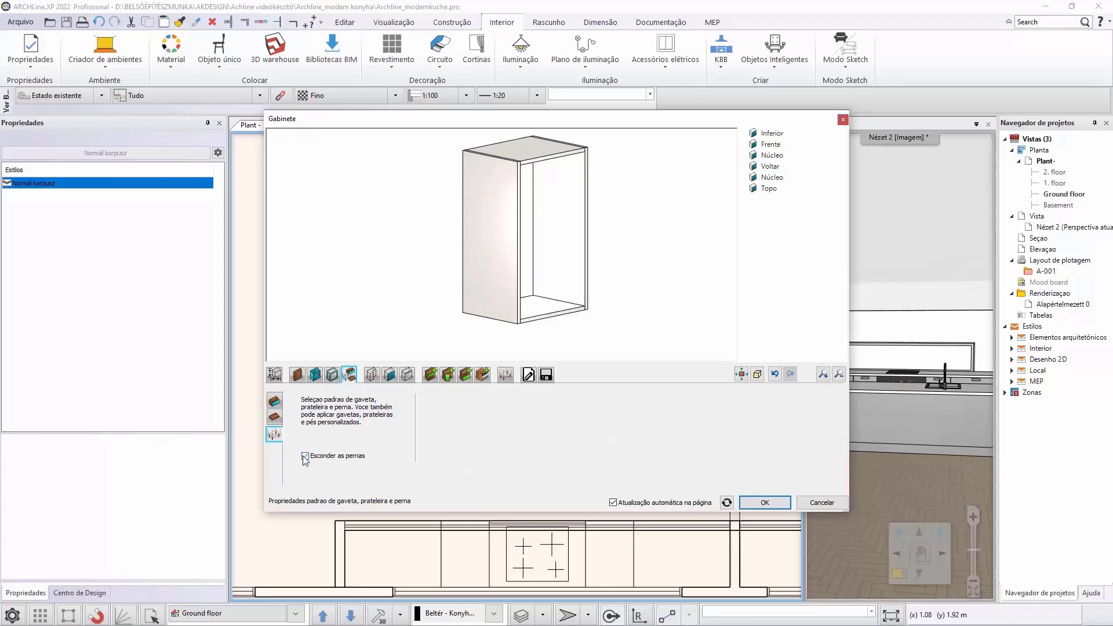
click(305, 456)
click(275, 401)
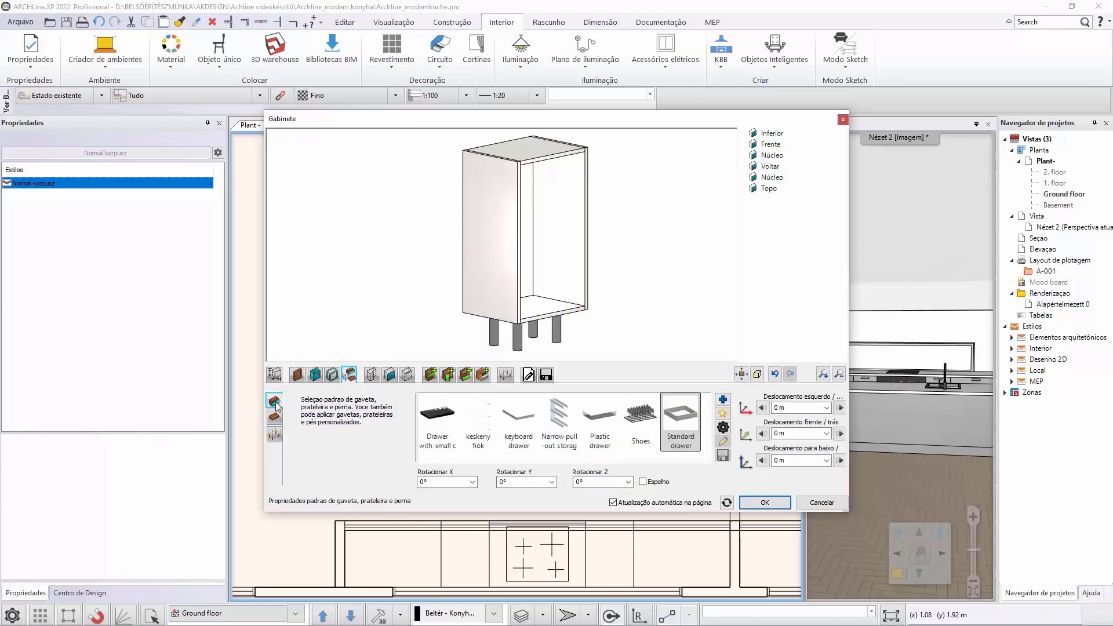
Step: Set the new cabinet's total height to 0.6 m and its leg space to 0 m
click(274, 375)
click(397, 411)
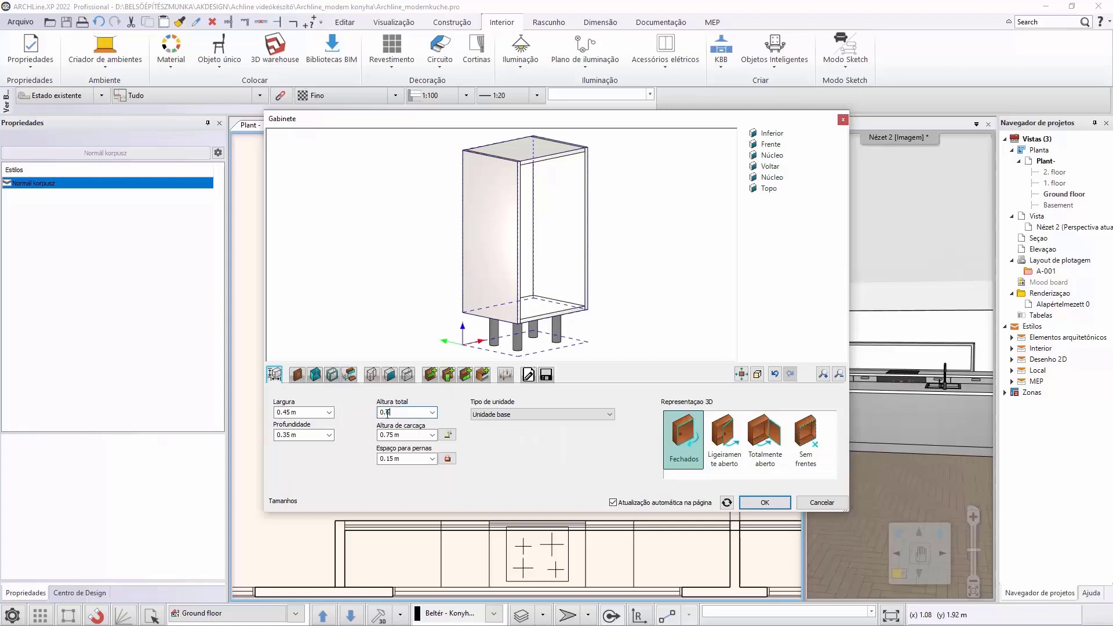
text(0.6)
key(Return)
click(390, 458)
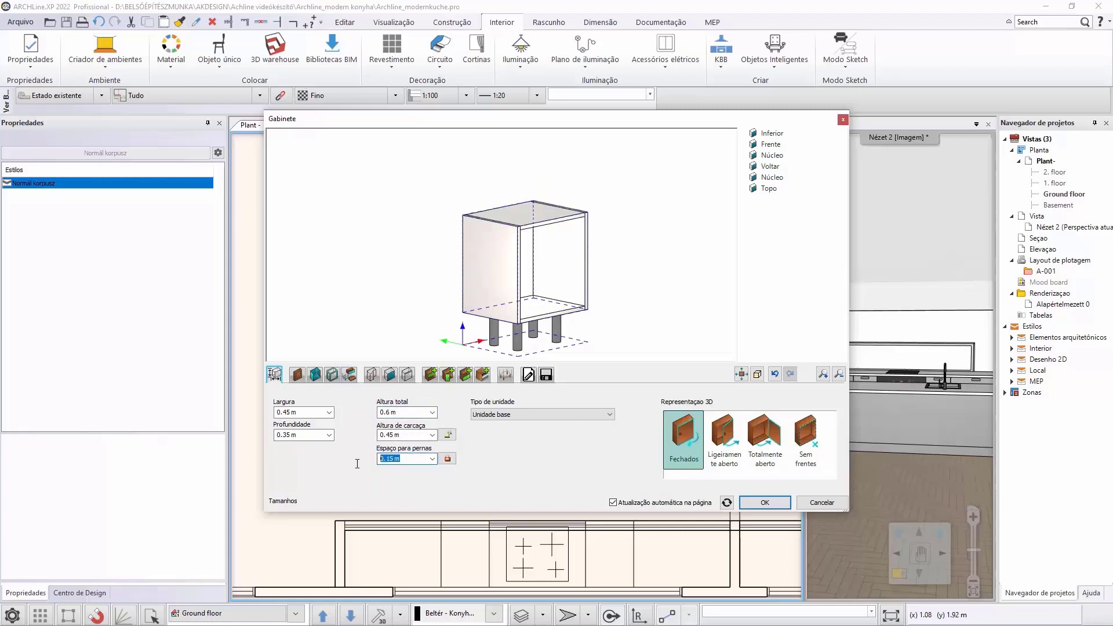
text(0)
key(Return)
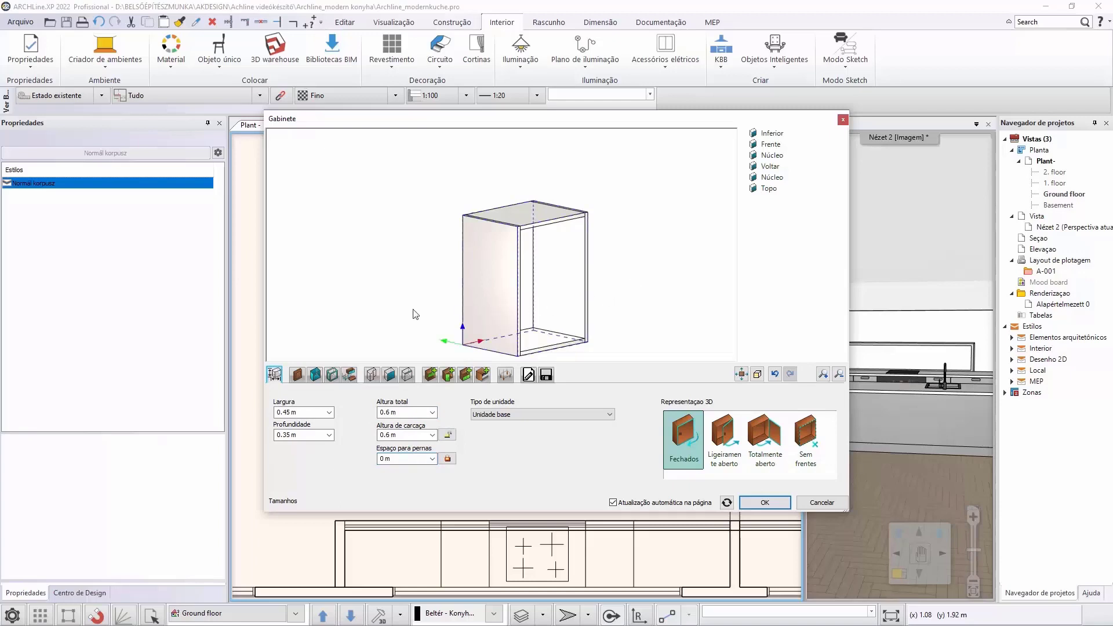
Step: Choose the hhh front and the Debba cabinet handle as the cabinet's default door front and handle
click(297, 375)
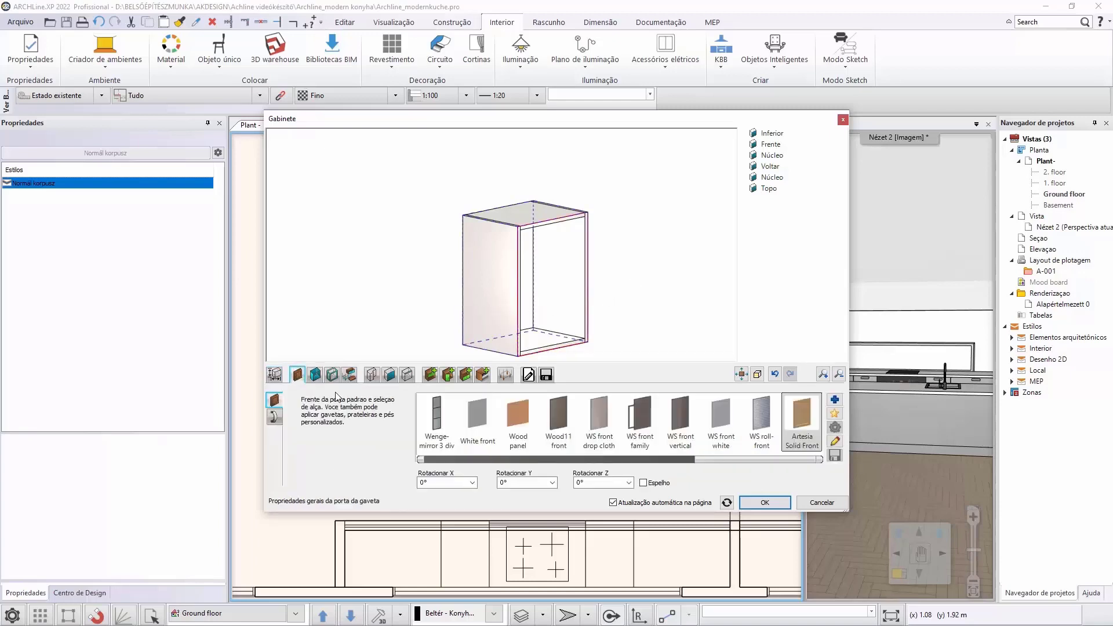
drag(695, 459, 583, 459)
click(612, 416)
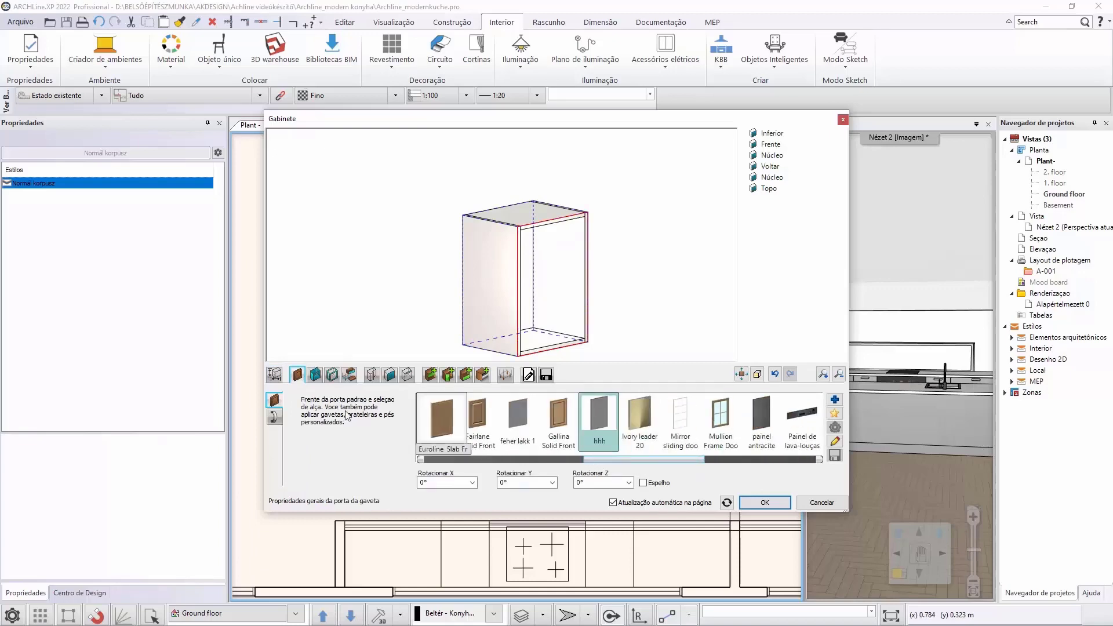
click(274, 417)
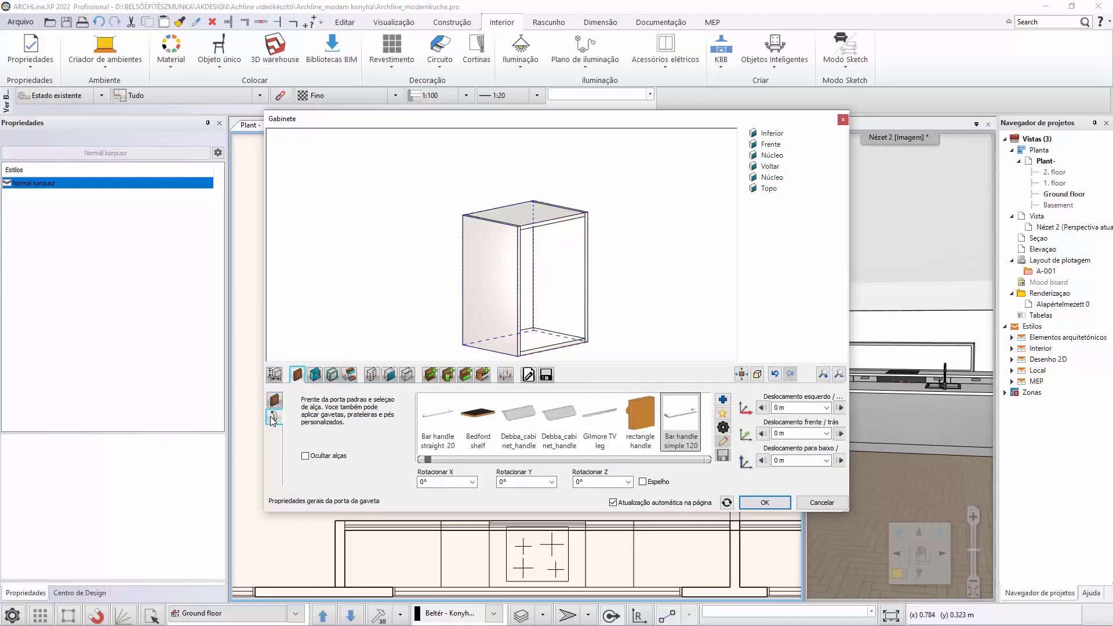
click(524, 428)
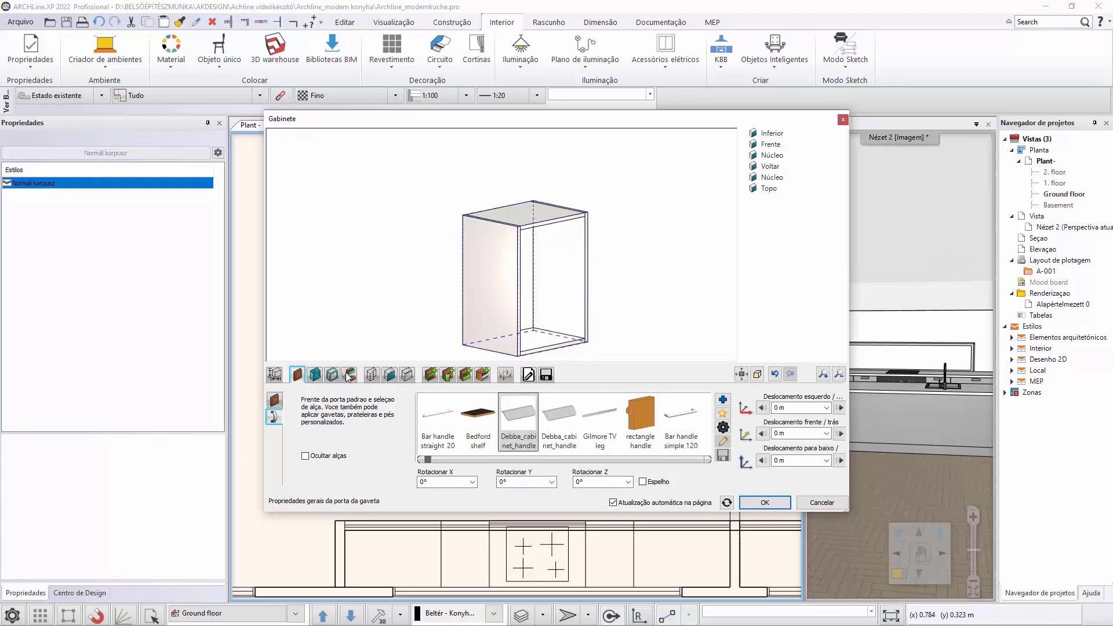
Step: Add a left-opening hinged door with full overlay to the cabinet front and inspect it in the preview
click(448, 375)
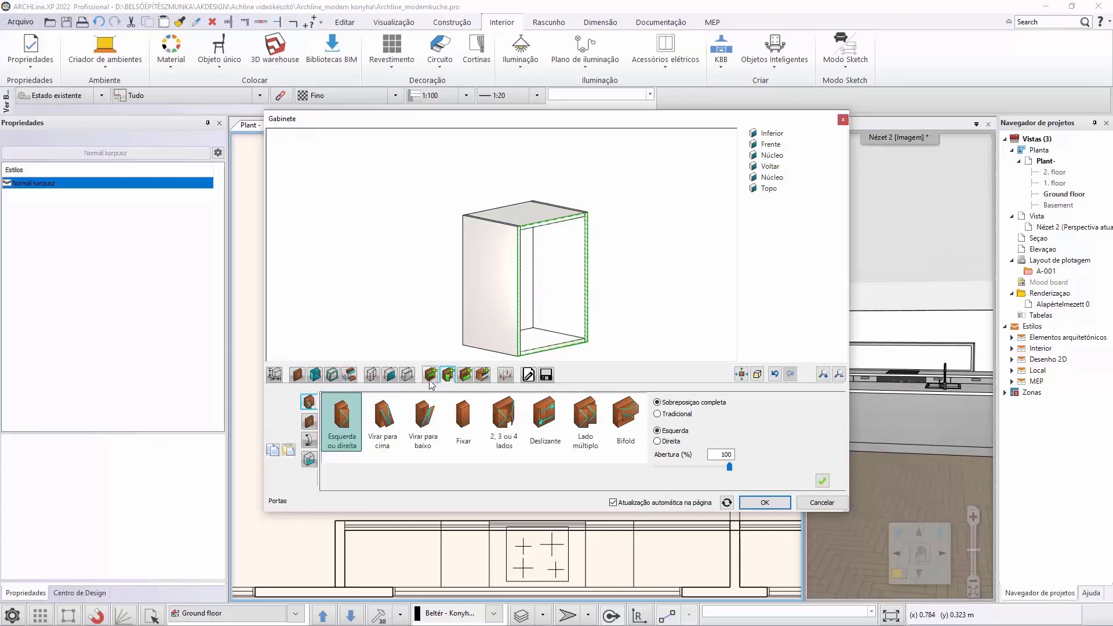
click(822, 481)
drag(642, 317, 572, 303)
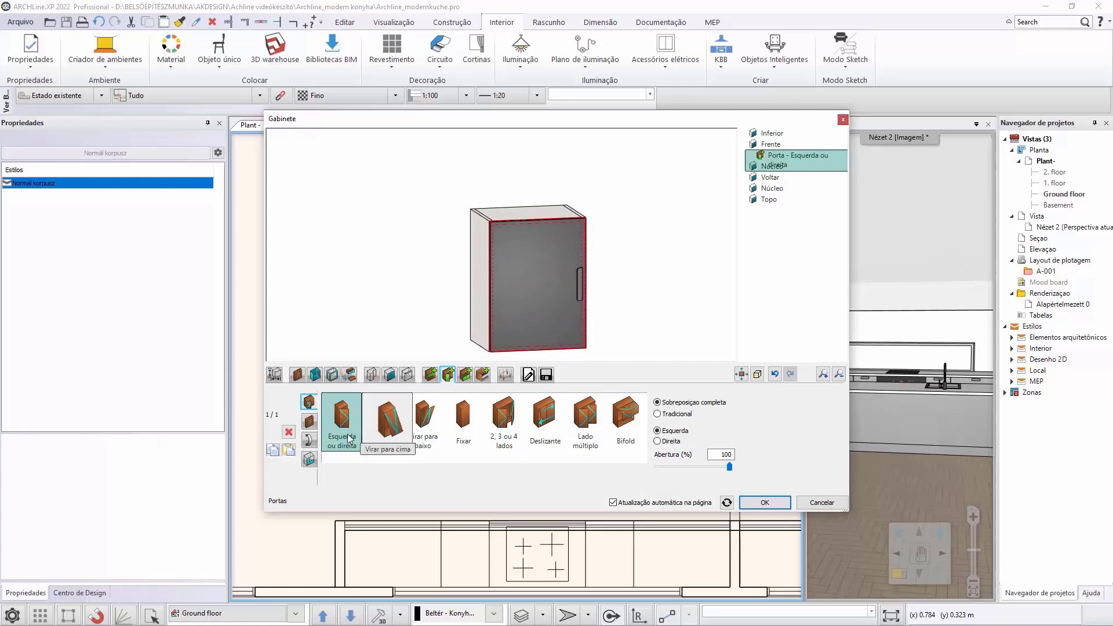
Step: Give the door handle a custom position at the bottom centre of the cabinet door
click(308, 440)
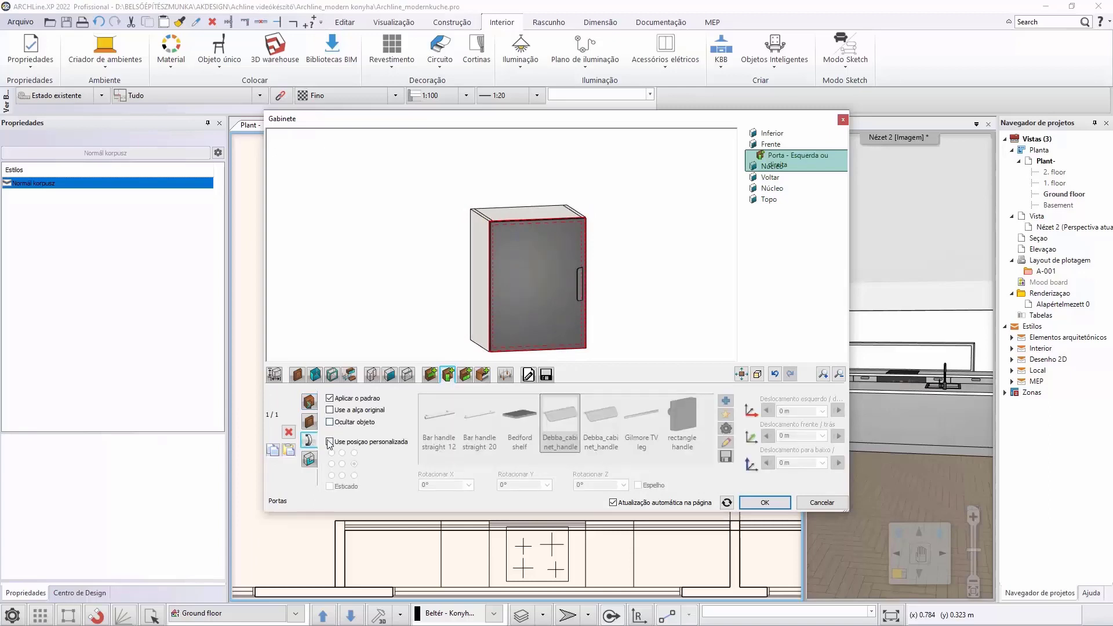
click(329, 442)
click(342, 475)
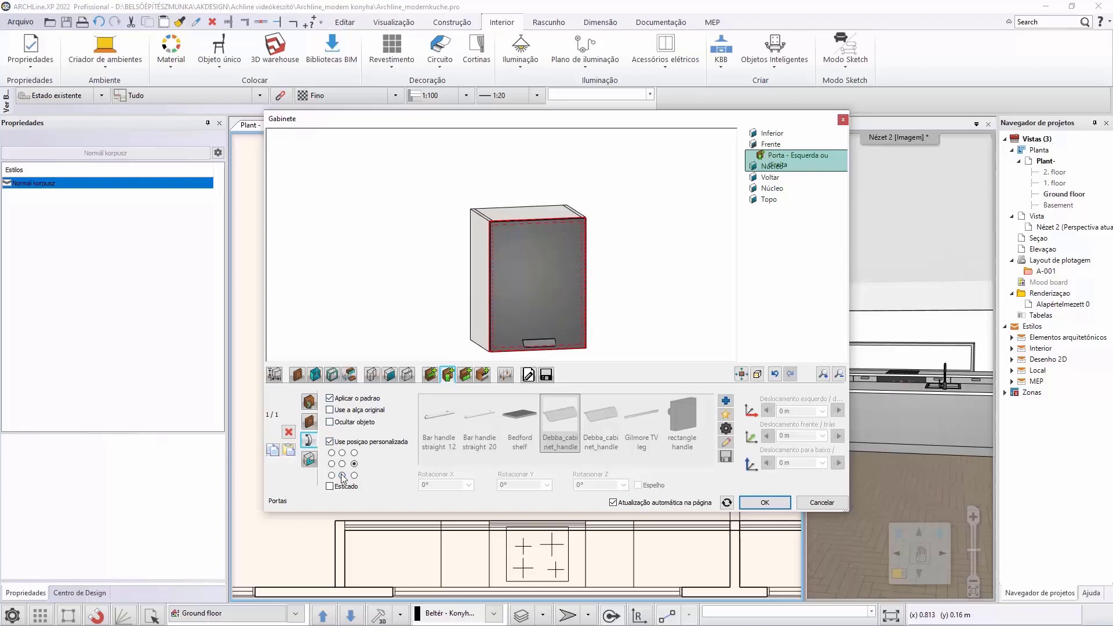
Step: Save the cabinet to the library as "top cabinet" in category COZINHA, subcategory Armários de paredes, with producer AK
click(546, 374)
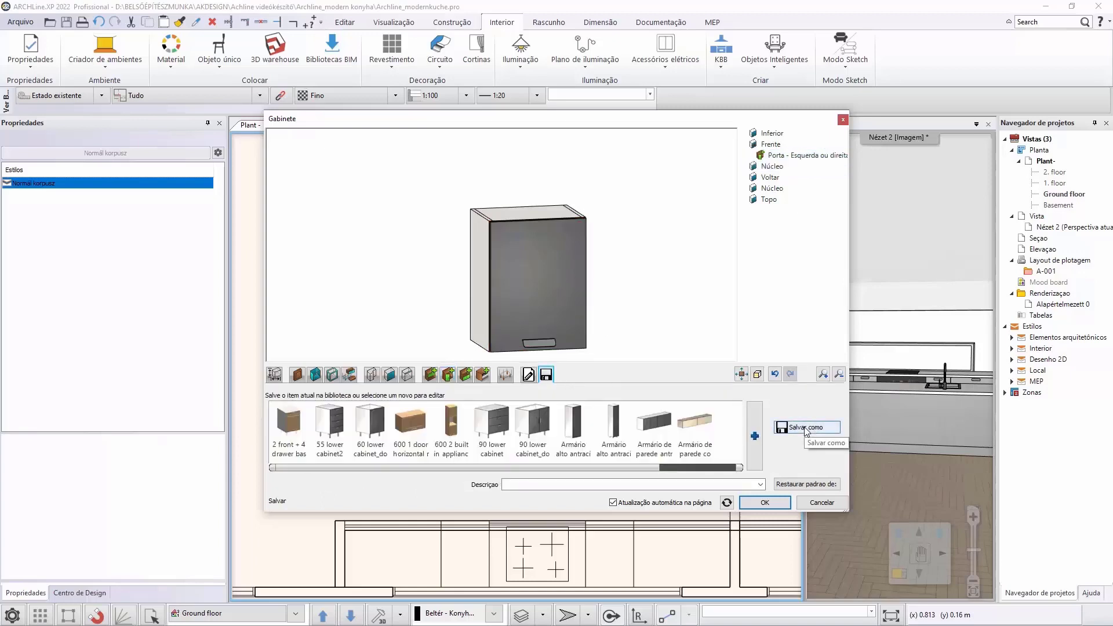
click(805, 427)
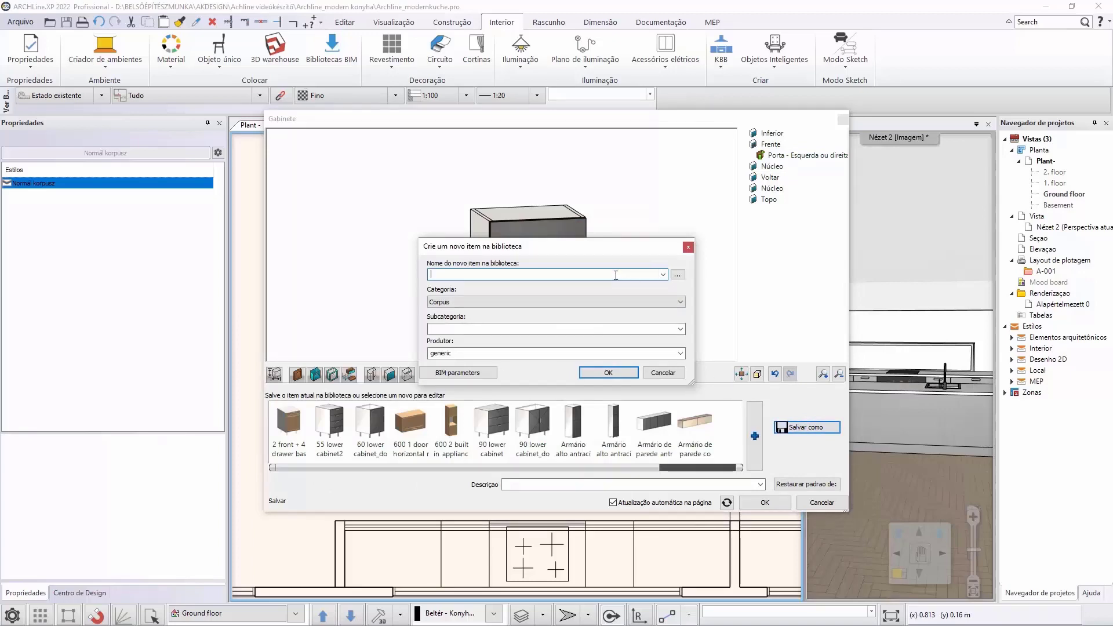
text(top cabinet)
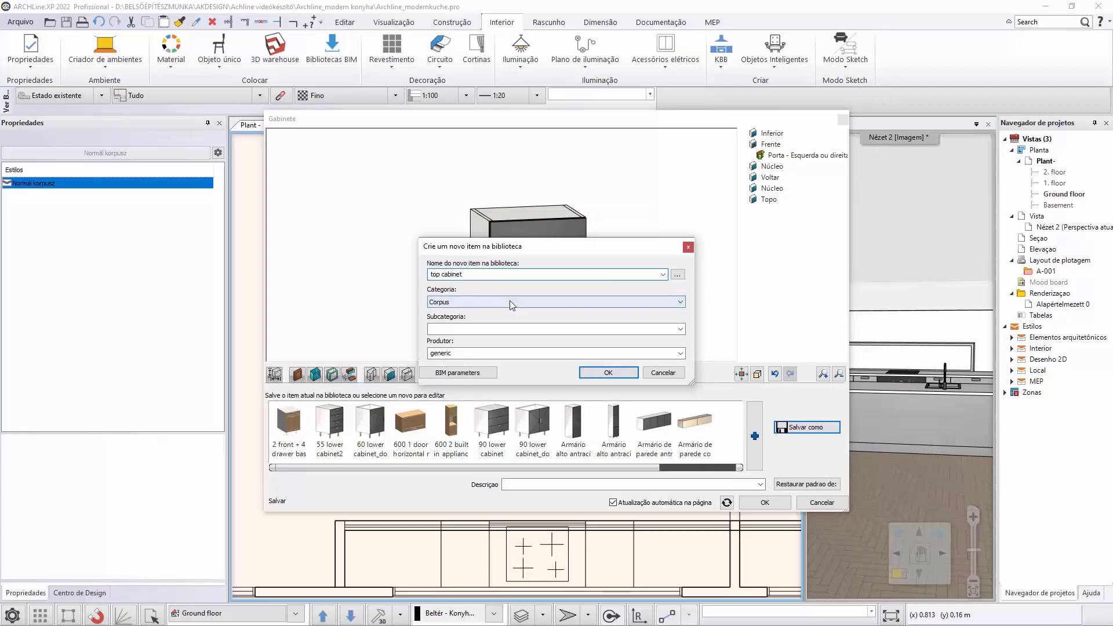
click(512, 303)
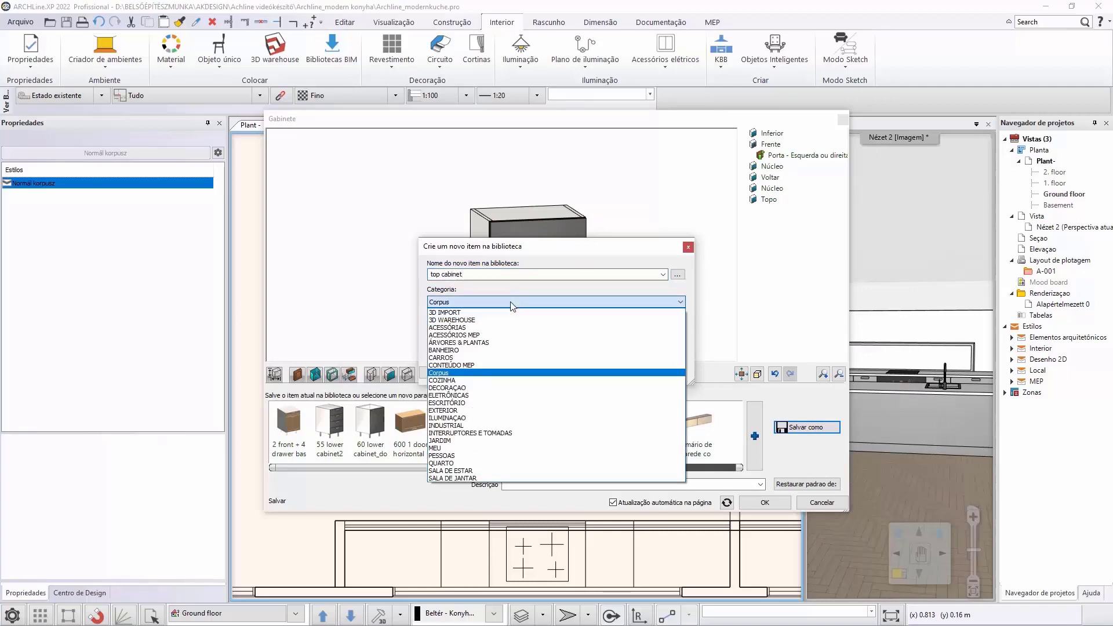
click(463, 380)
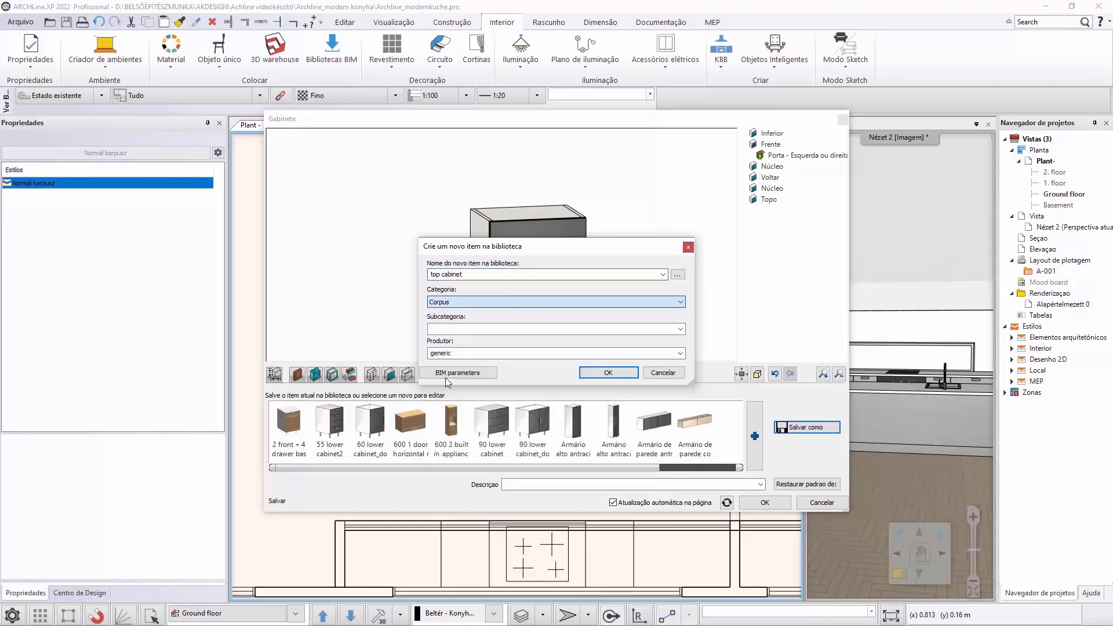
click(680, 329)
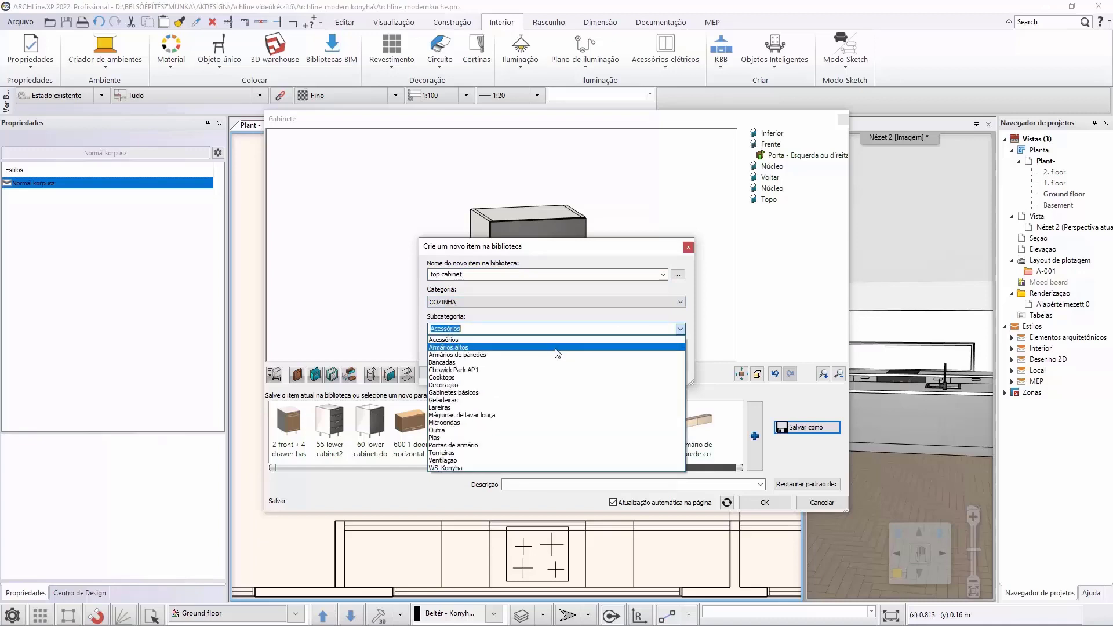
click(496, 355)
click(463, 354)
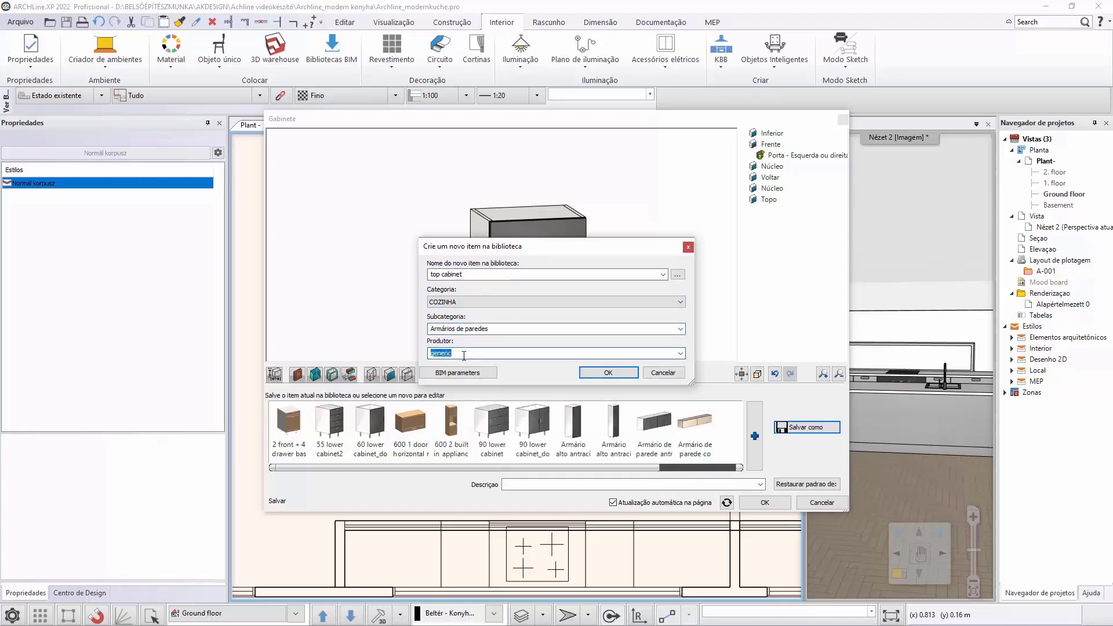
text(AK)
click(596, 372)
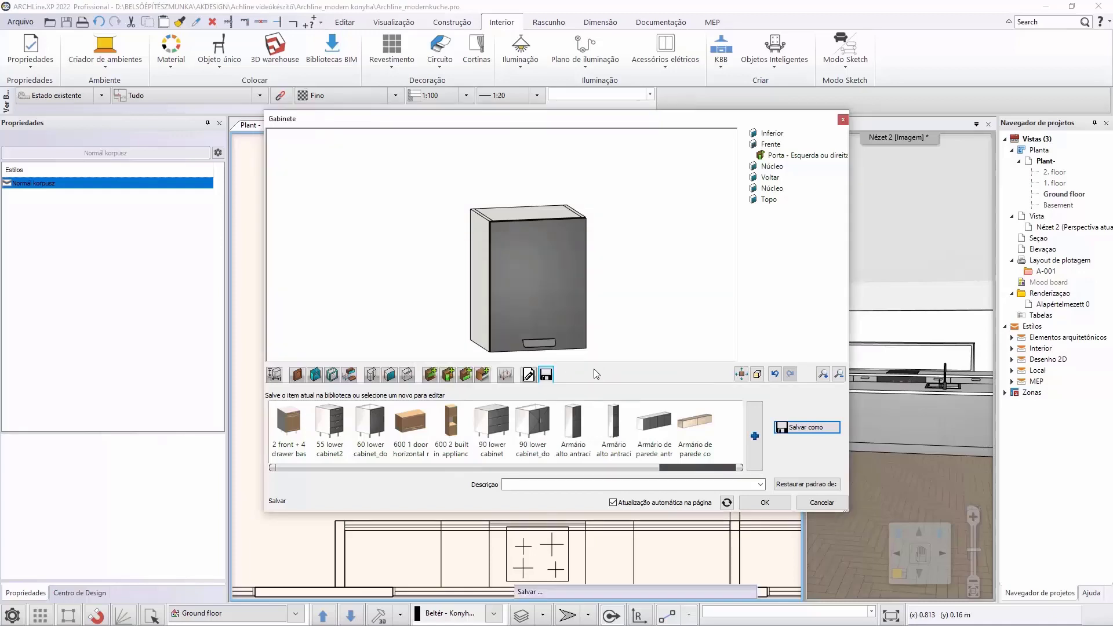
Step: Place the finished top cabinet on the floor plan in the wall corner right of the cooktop
click(777, 503)
scroll(660, 485, up, 2)
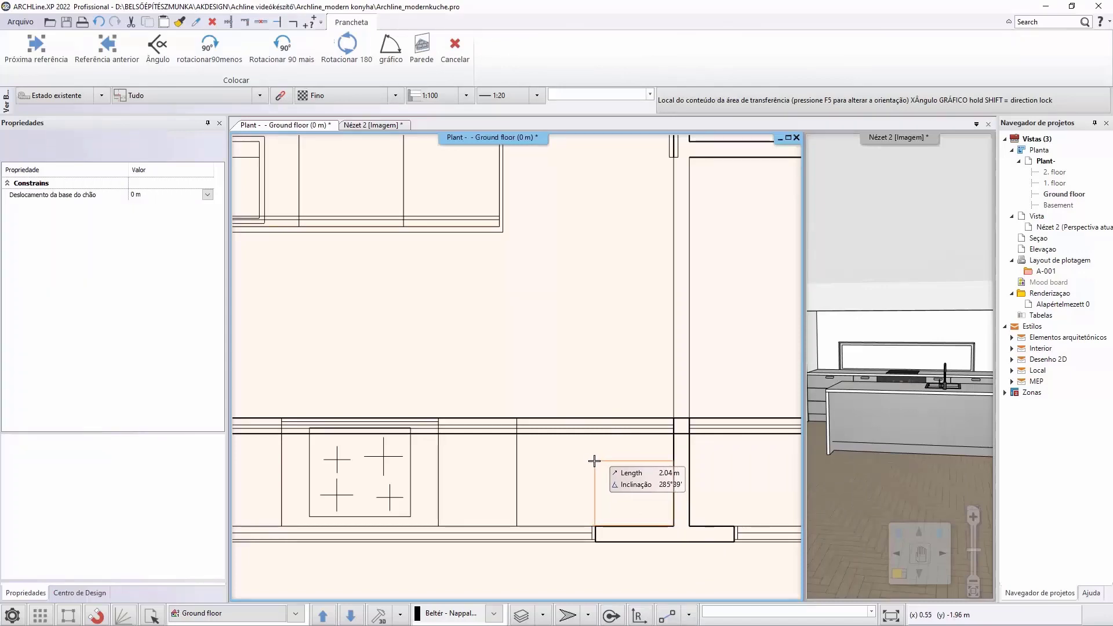
click(594, 461)
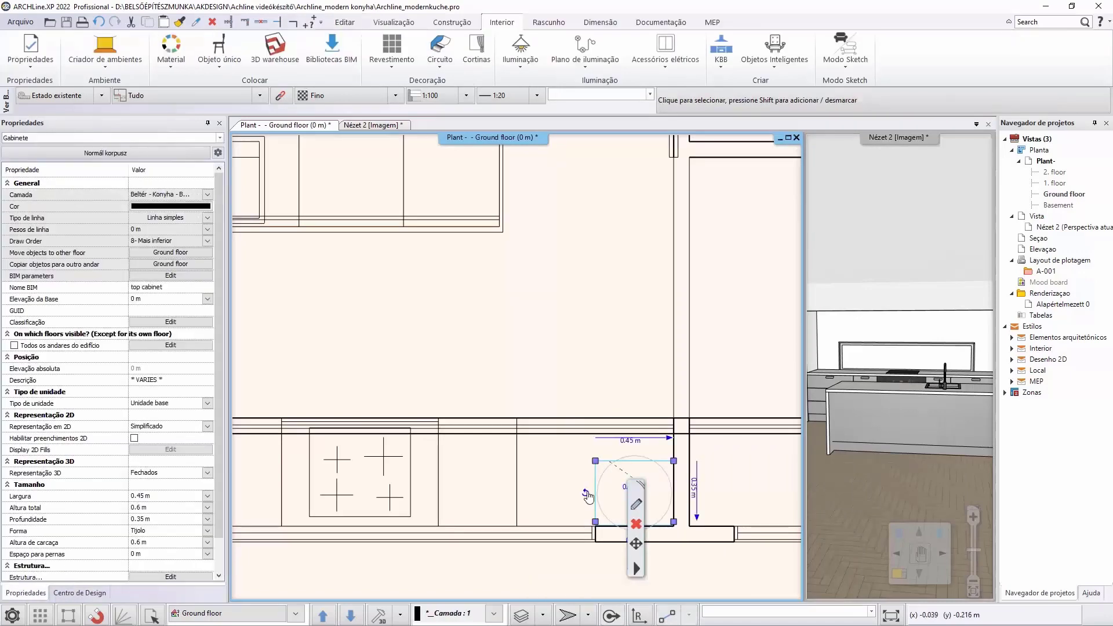
Step: Rotate the top cabinet 180° and align its back corner with the wall corner
right_click(587, 496)
click(669, 350)
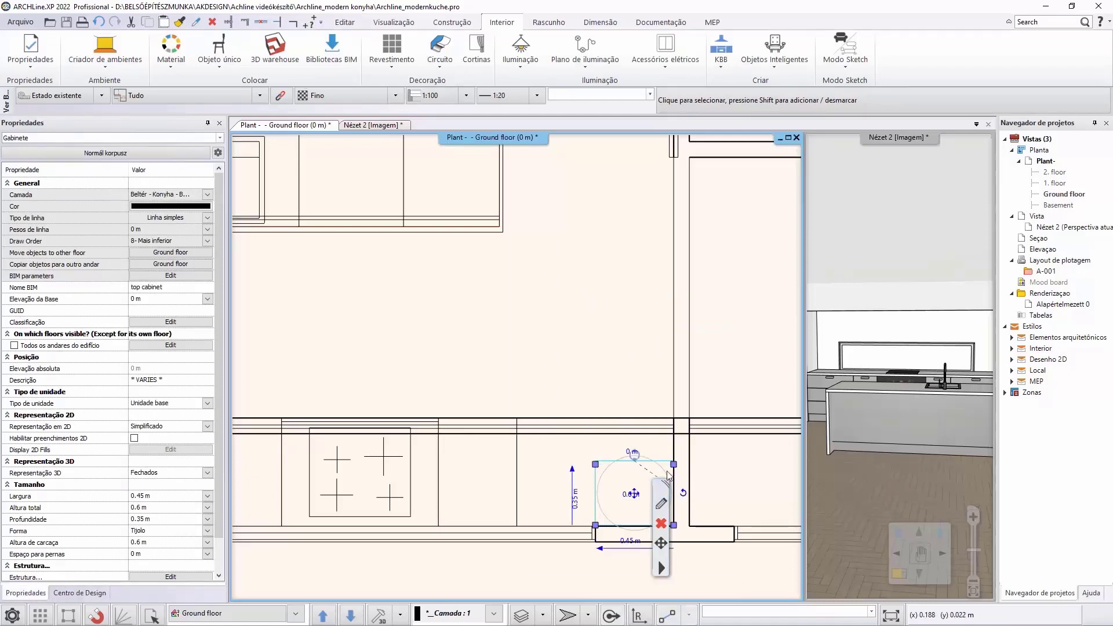
click(673, 526)
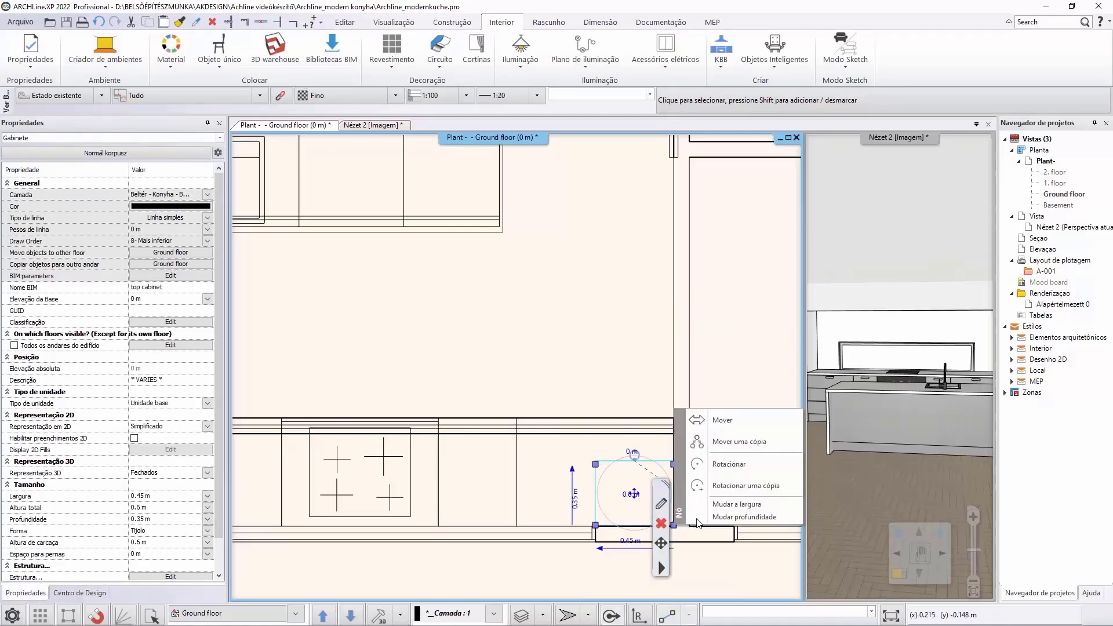
click(718, 424)
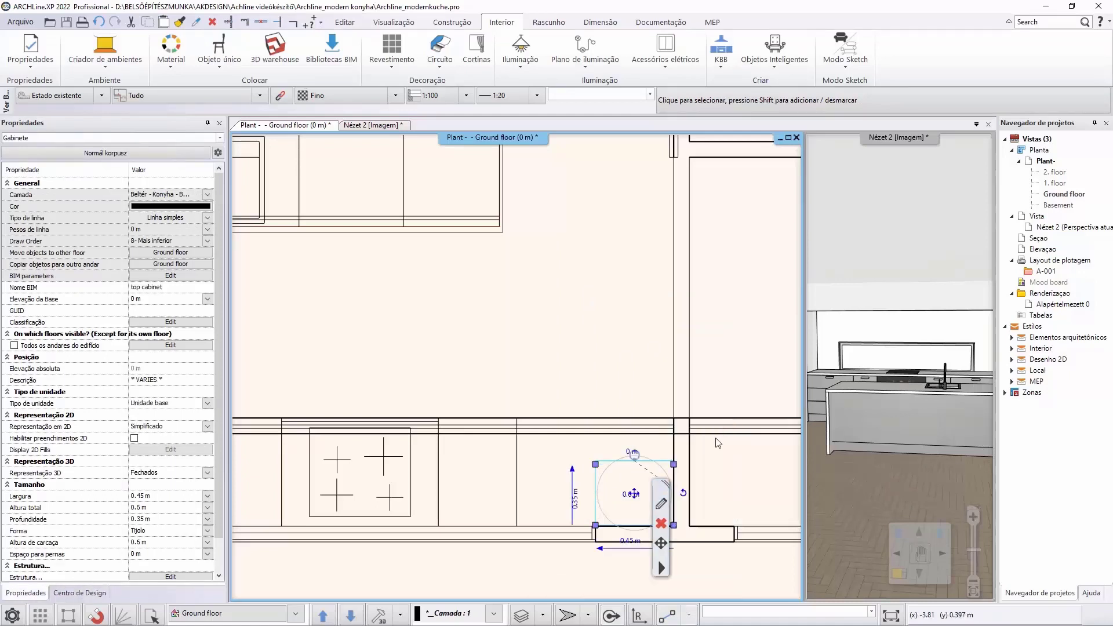
click(673, 526)
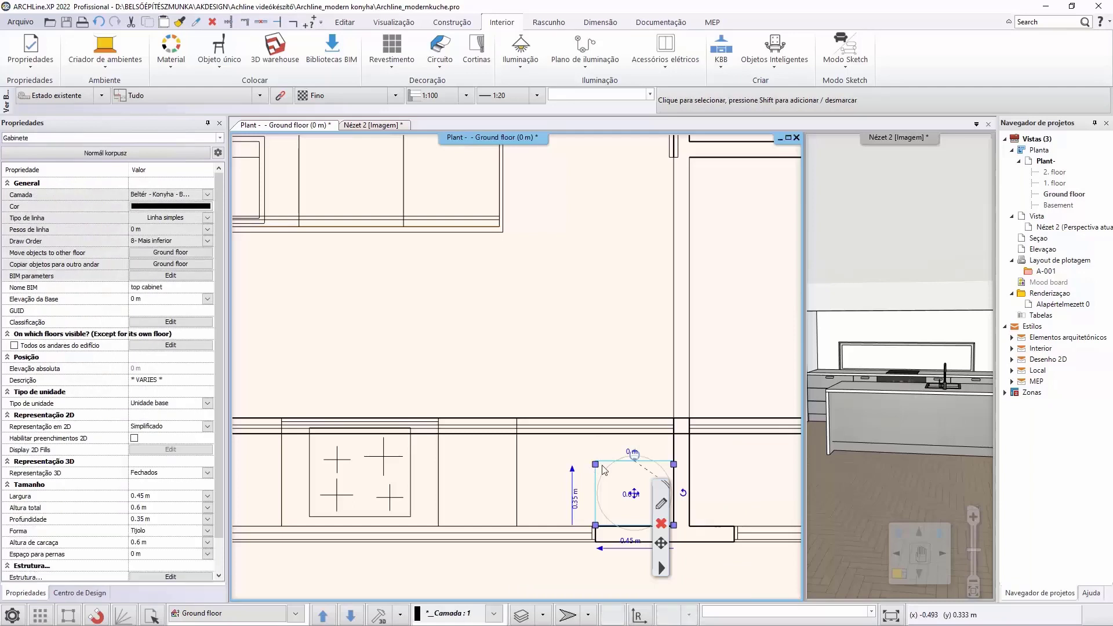
Step: Set the top cabinet's base elevation to 1.5 m and deselect it
click(152, 299)
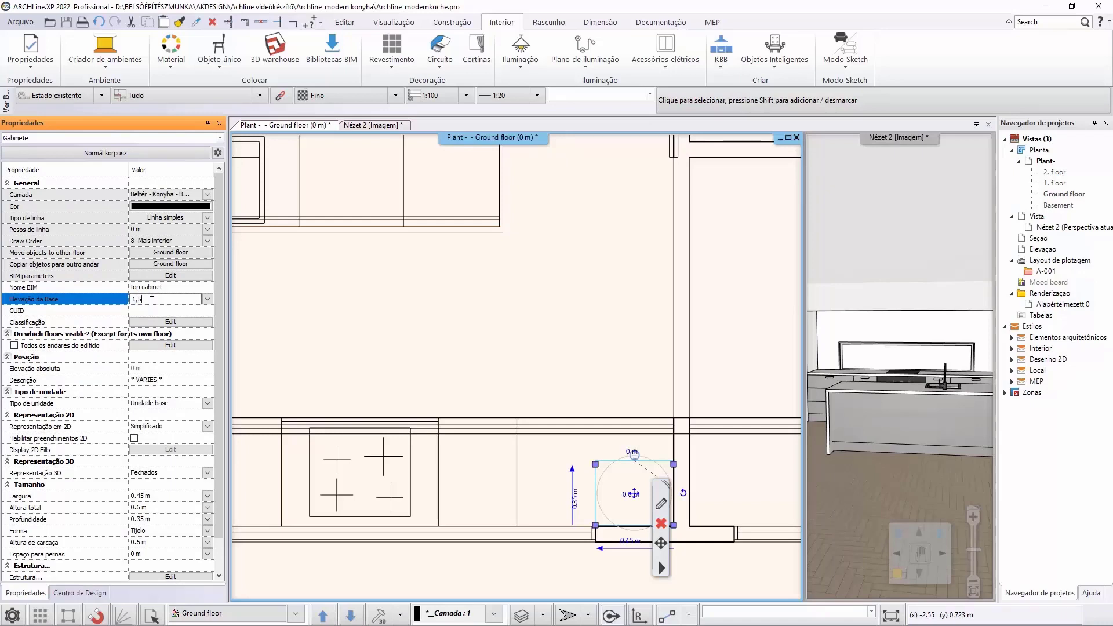
text(1,5)
key(Return)
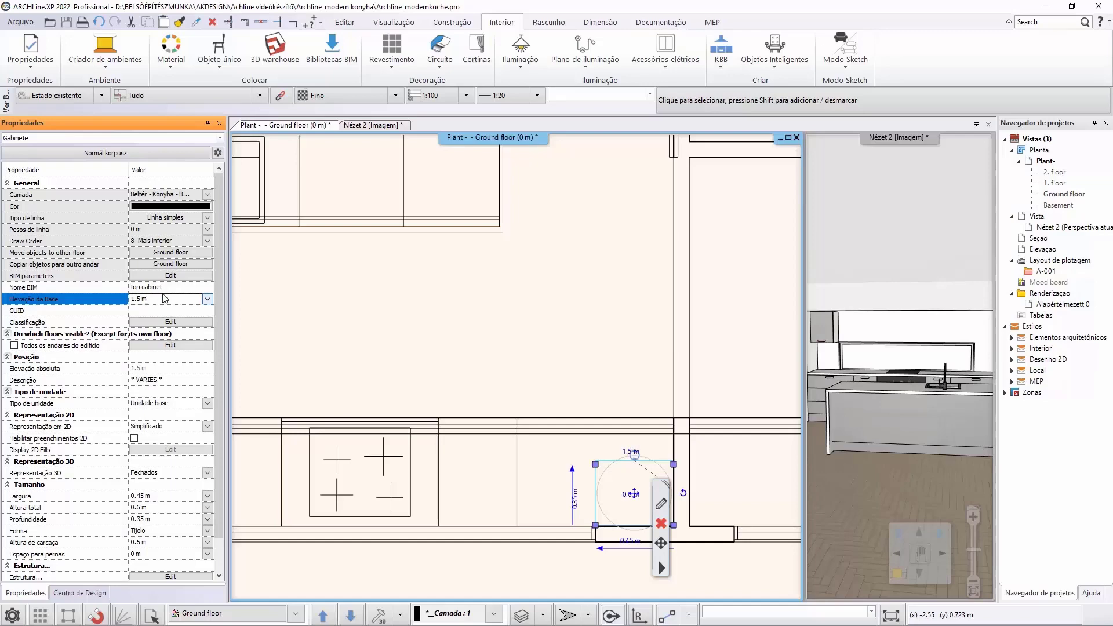
click(428, 308)
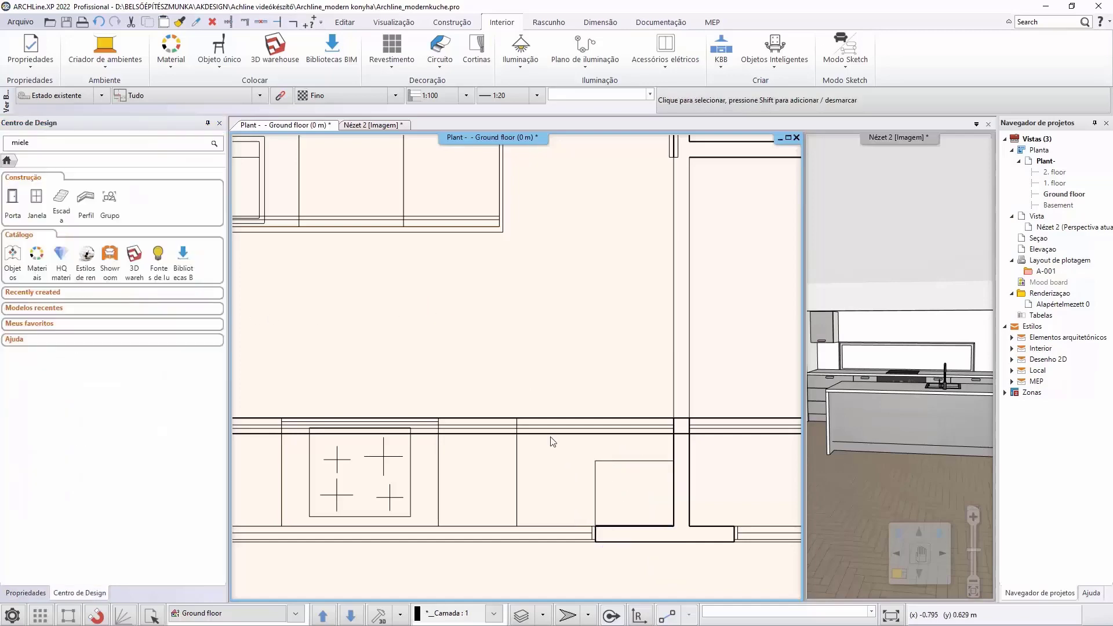
Step: Copy the top cabinet twice along the back wall, side by side up to the right edge of the cooktop unit
click(629, 463)
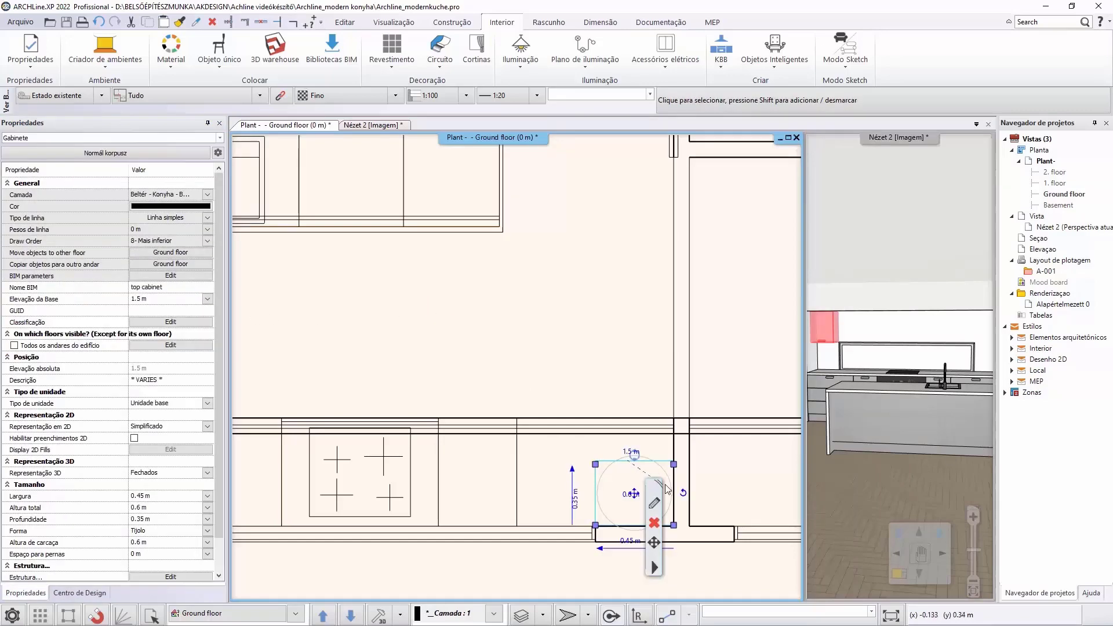
click(672, 525)
click(763, 440)
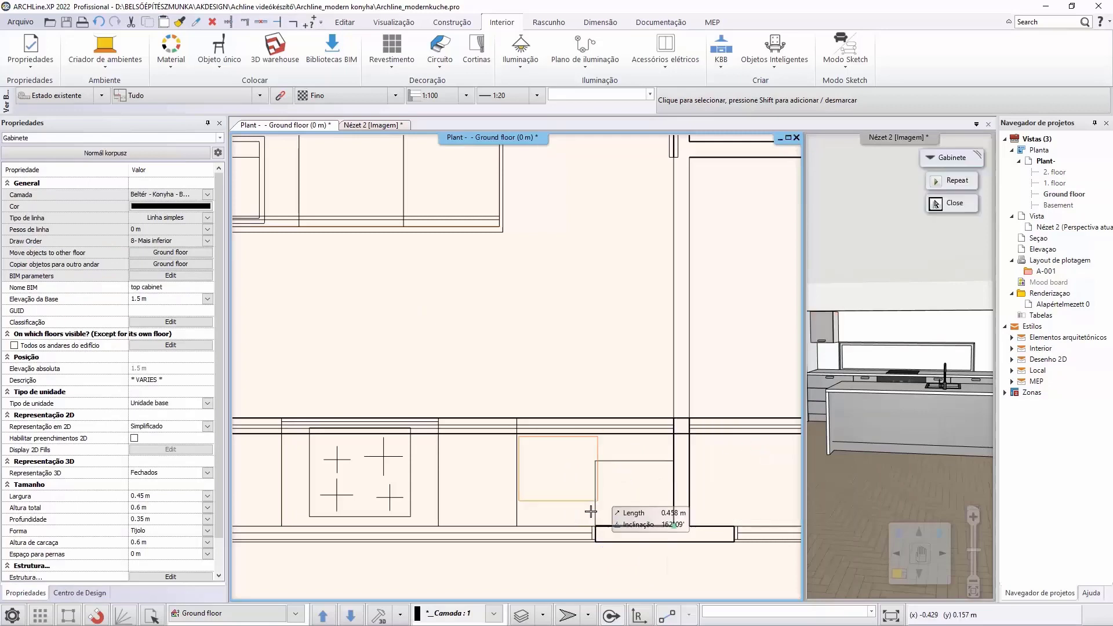
click(594, 525)
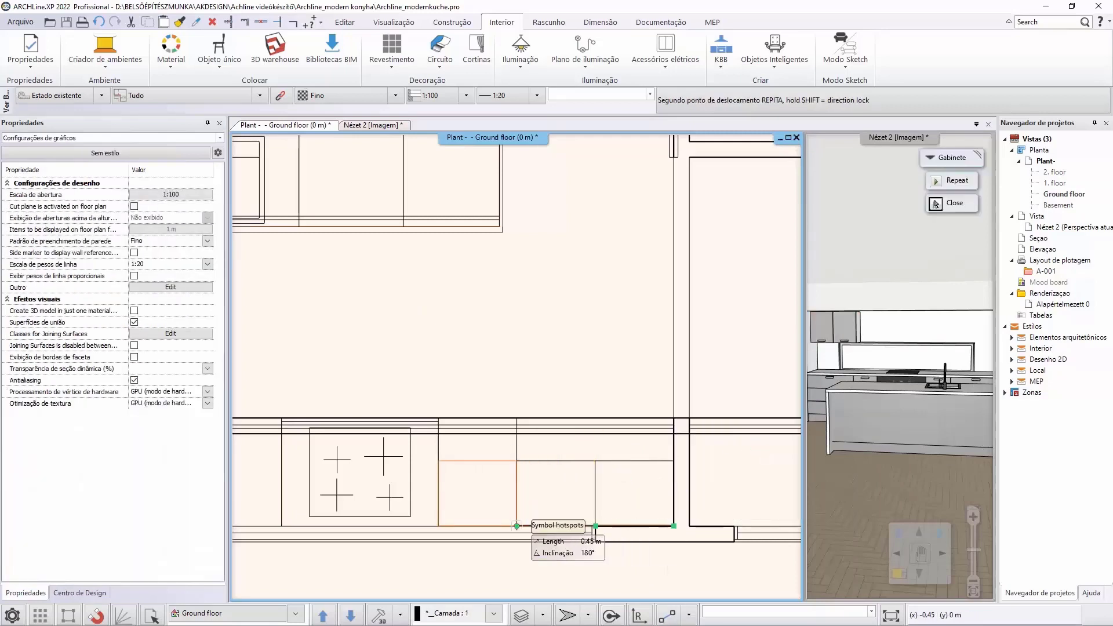
click(516, 525)
Step: Add three more adjoining copies of the top cabinet along the wall left of the cooktop unit and finish copying
middle_drag(470, 434, 727, 409)
click(538, 502)
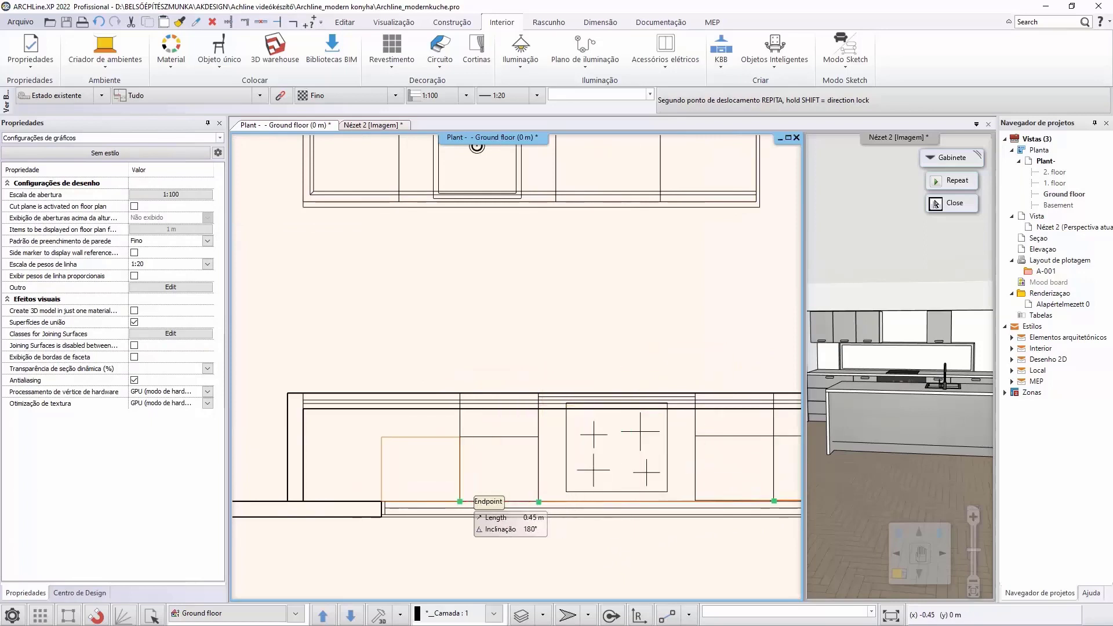
click(460, 502)
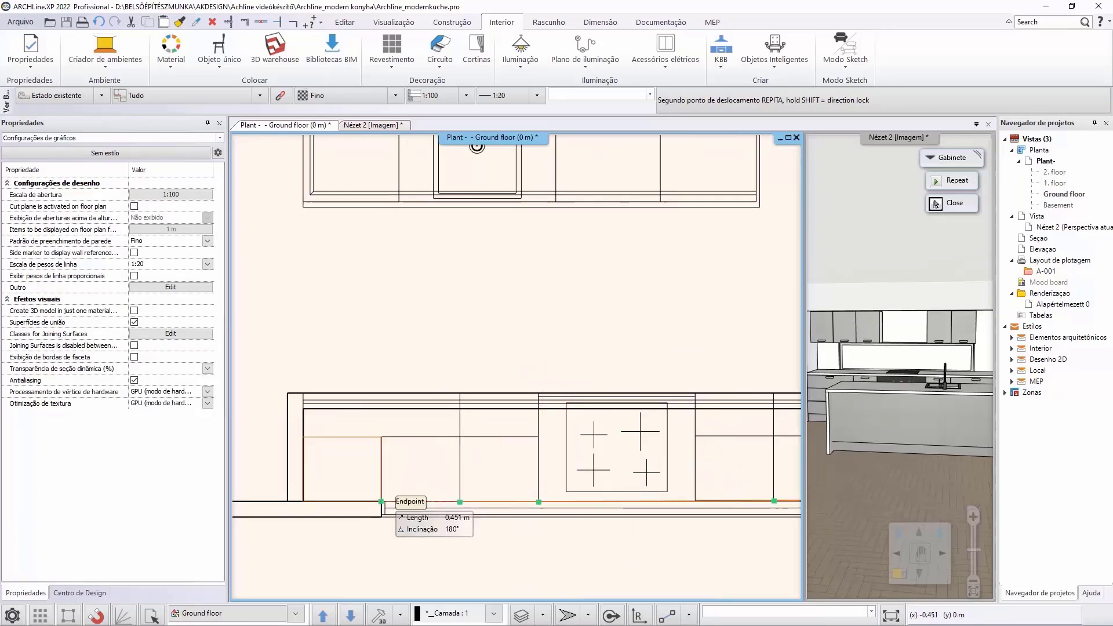
click(381, 502)
key(Escape)
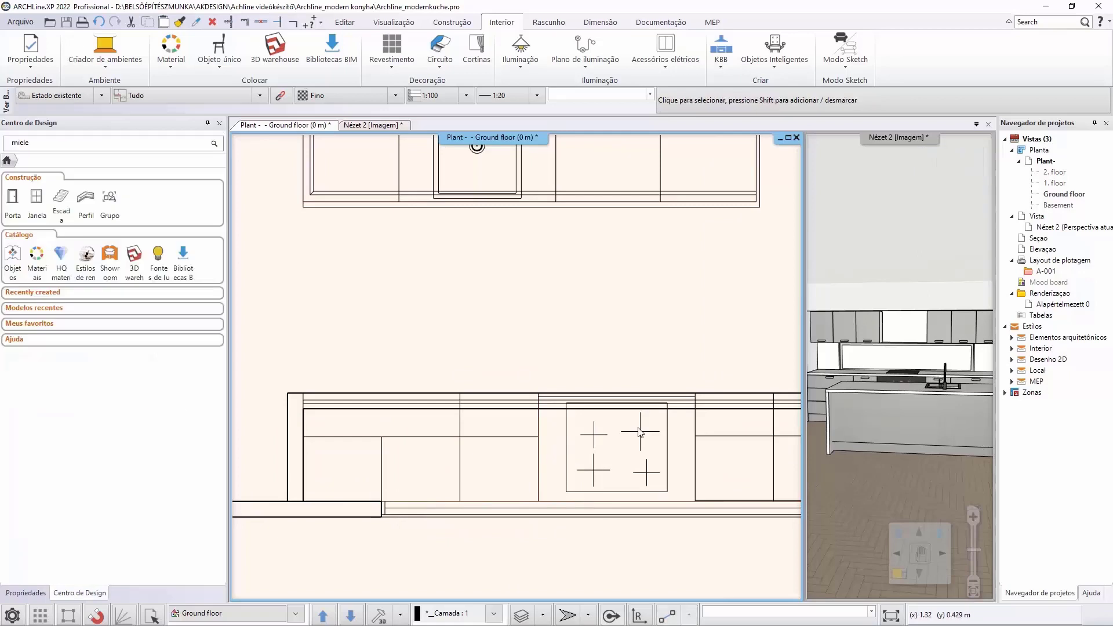
Step: Search the object library for miele and place the Miele DA 399-6 Classic Rangehood over the cooktop unit, using free placement without MEP connection
scroll(672, 458, down, 3)
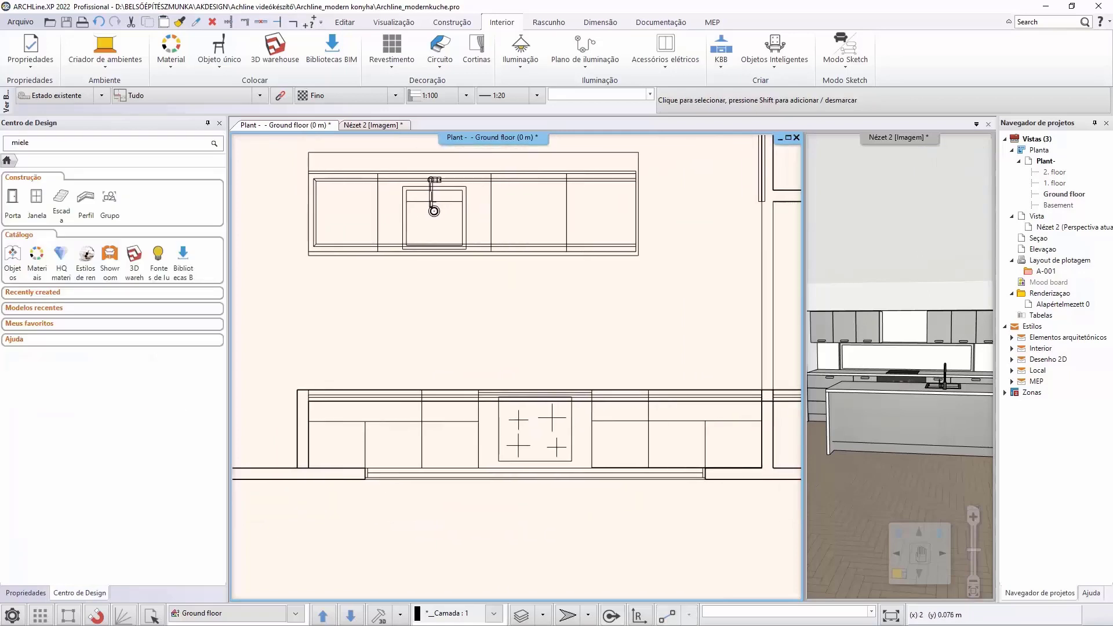
double_click(36, 143)
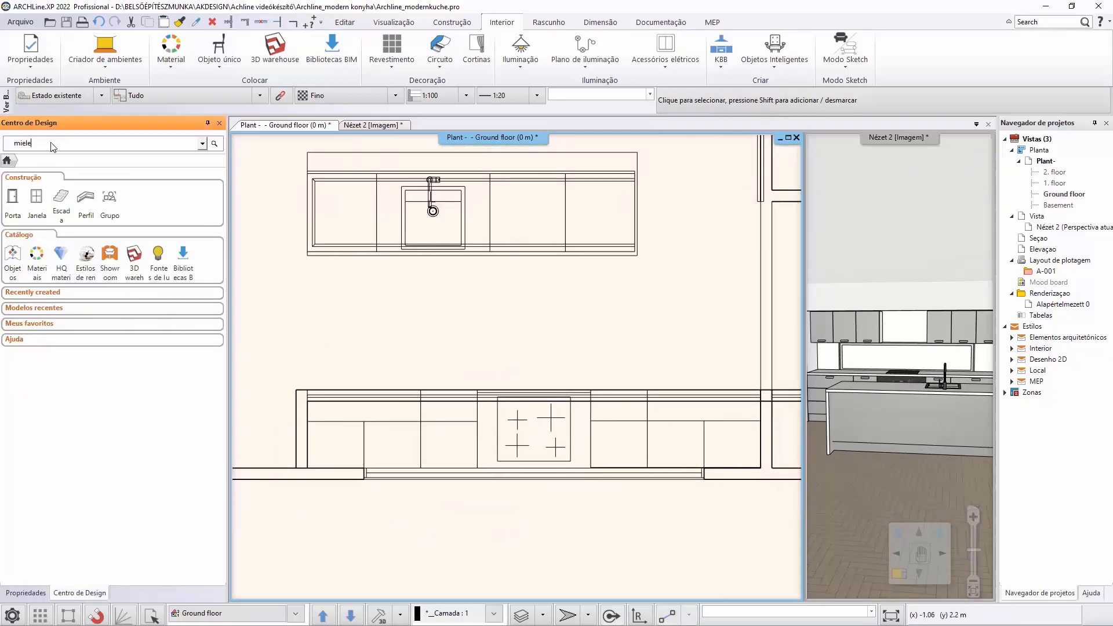
key(Return)
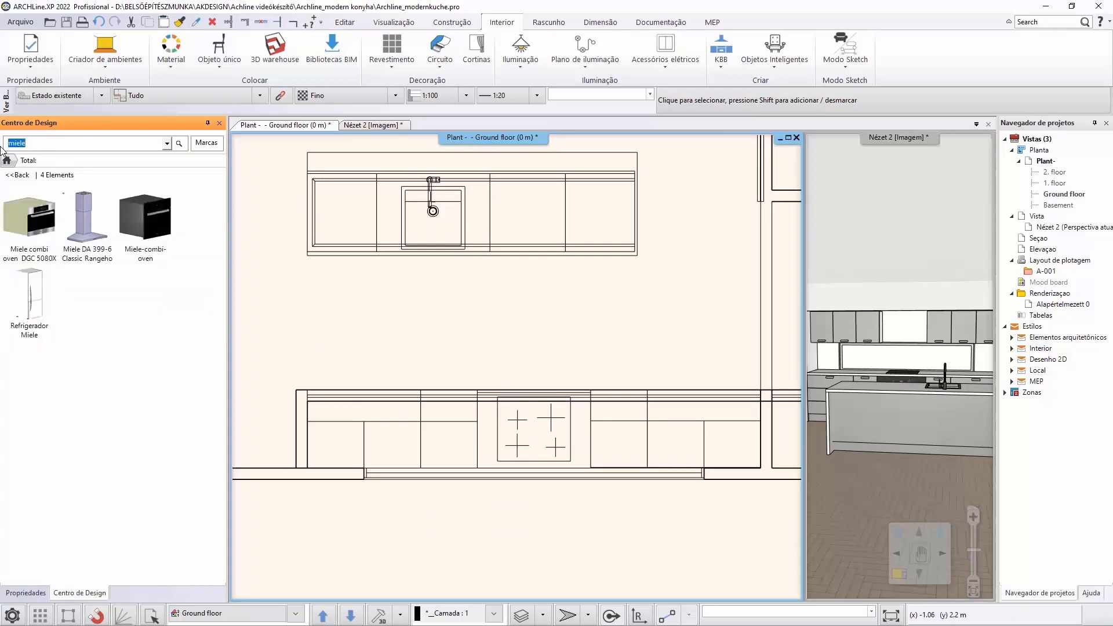
drag(99, 223, 525, 367)
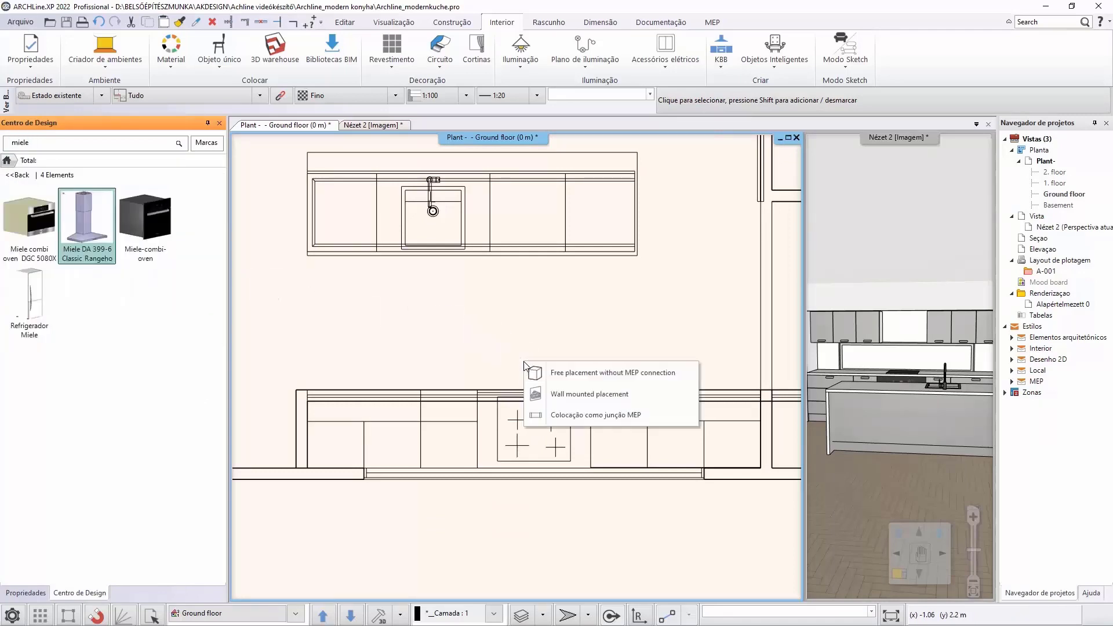
click(610, 377)
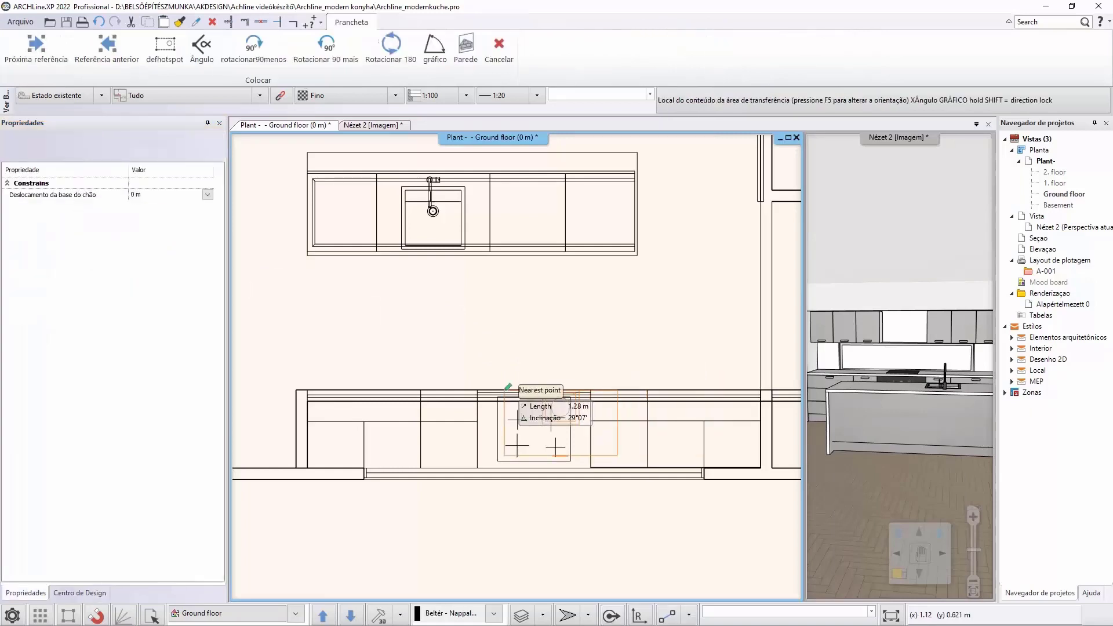
click(477, 401)
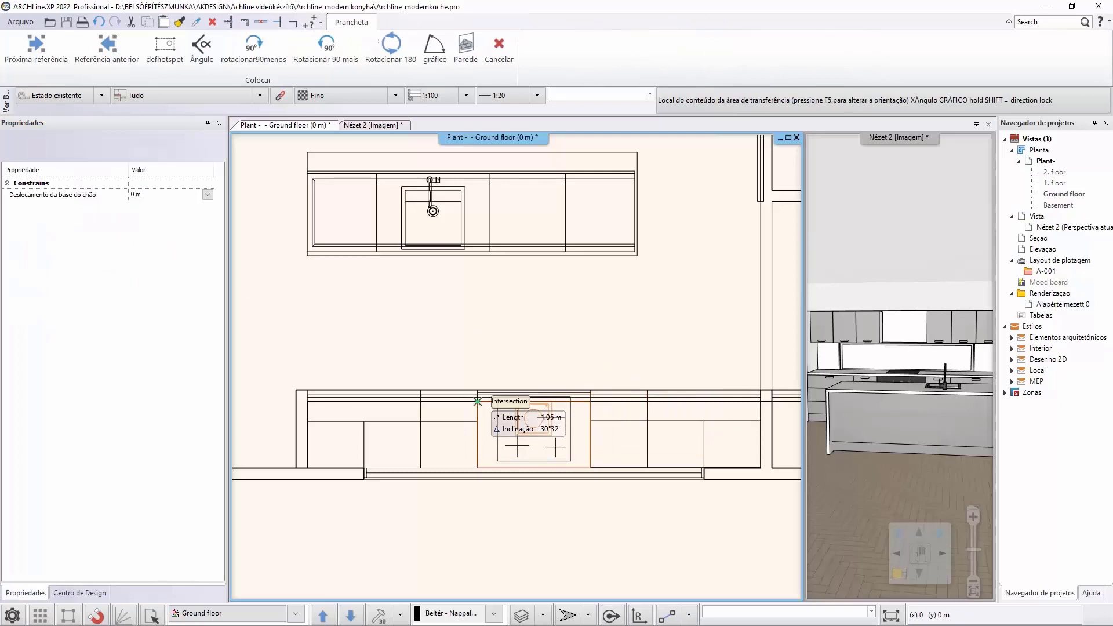
click(477, 401)
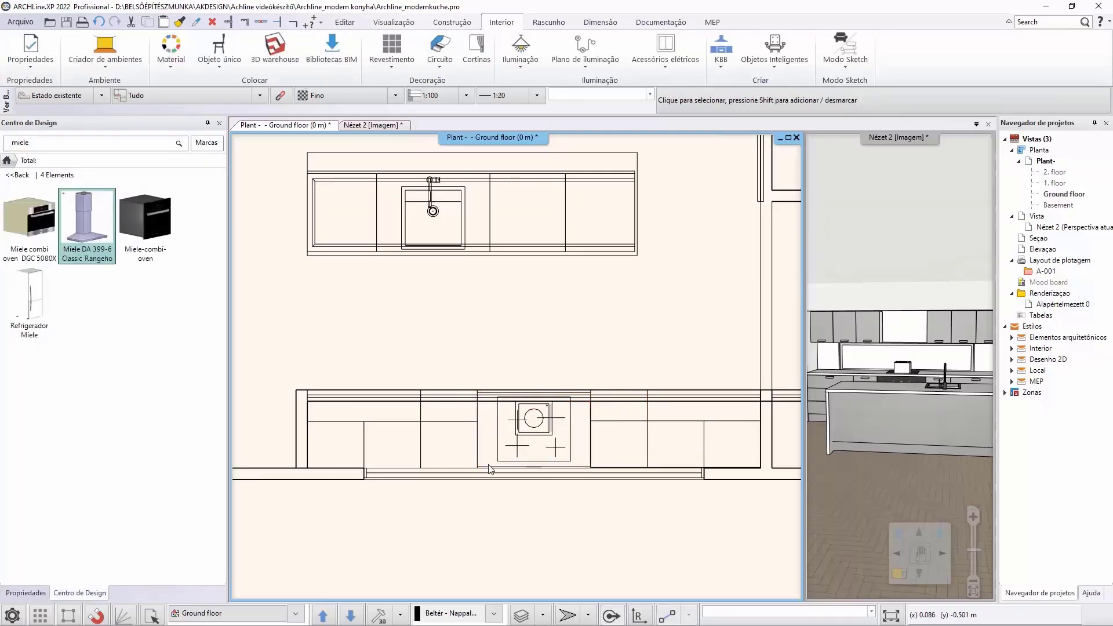
Step: Turn the rangehood around so its flue sits against the back wall and set its base elevation to 1.5 m
click(520, 448)
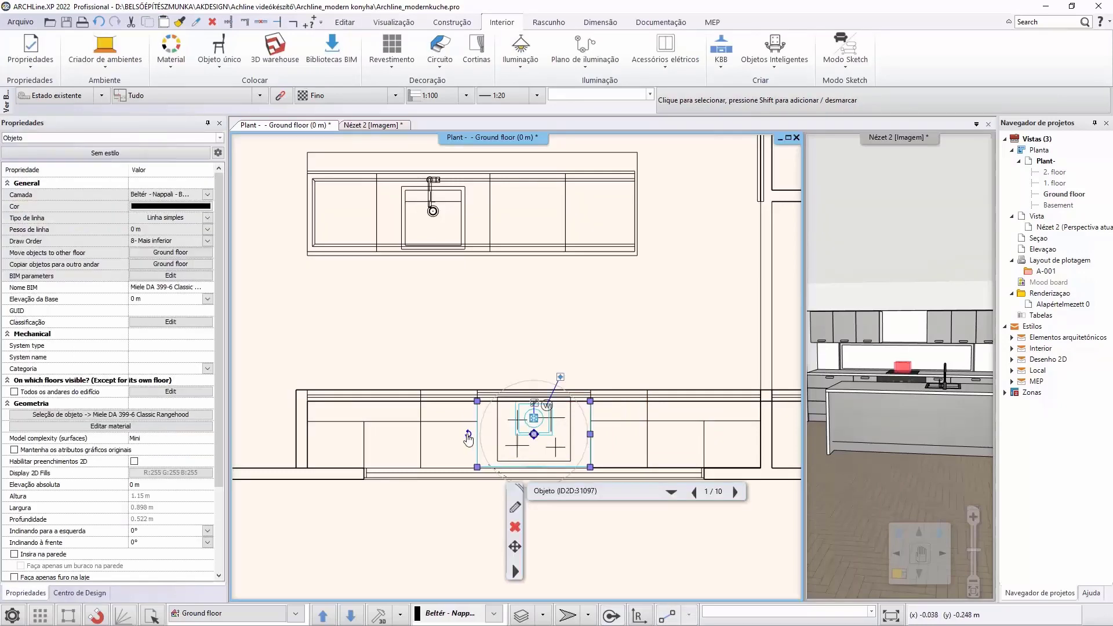
click(468, 435)
click(549, 296)
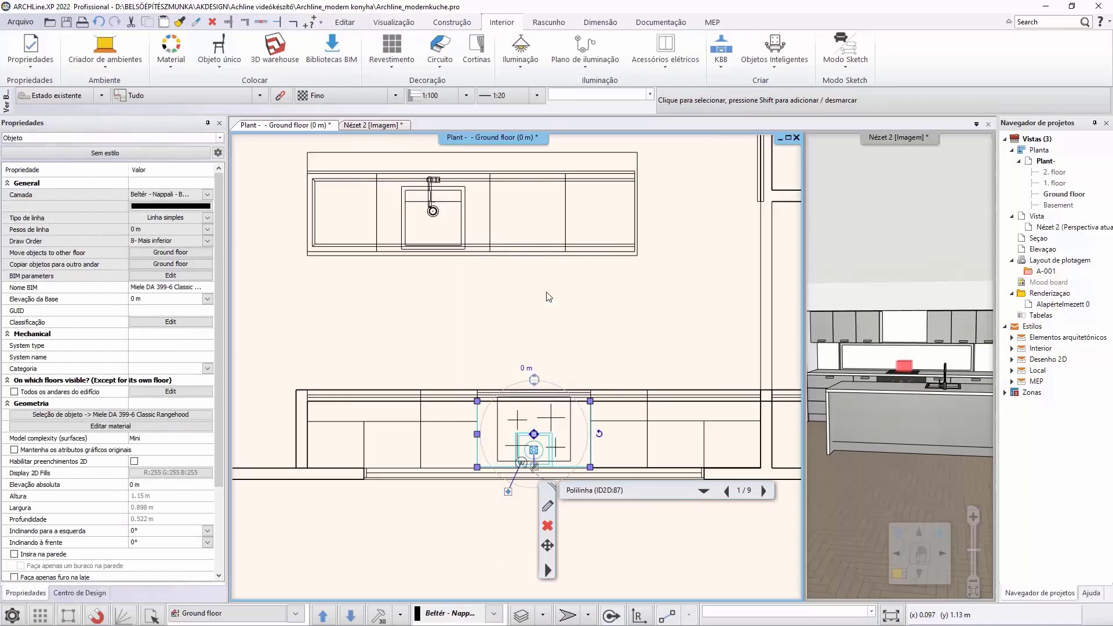
click(159, 298)
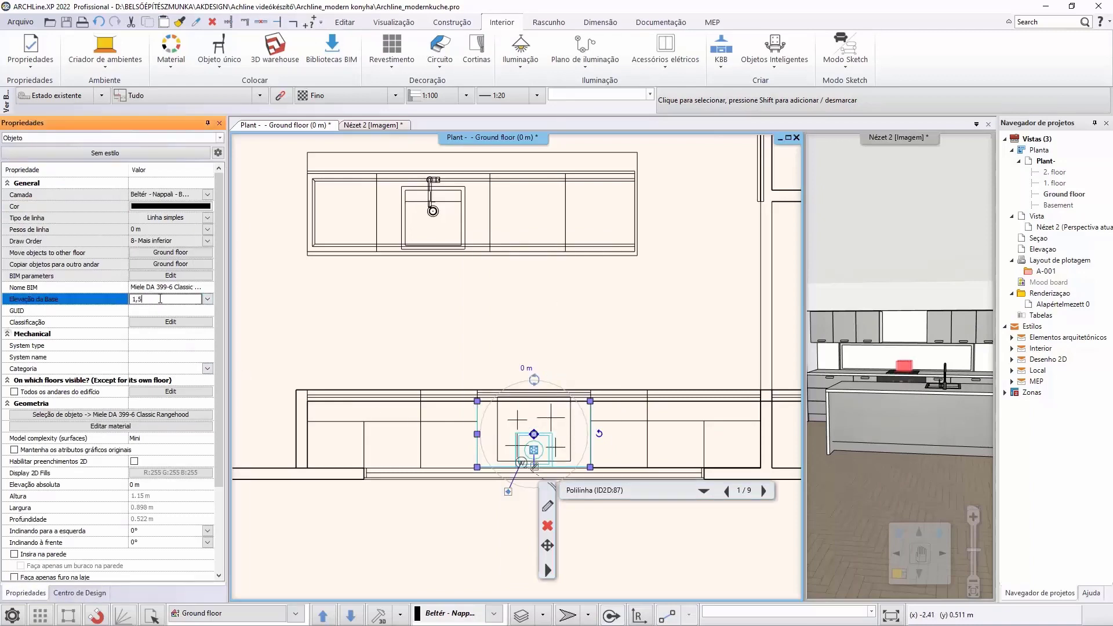
key(Return)
click(395, 347)
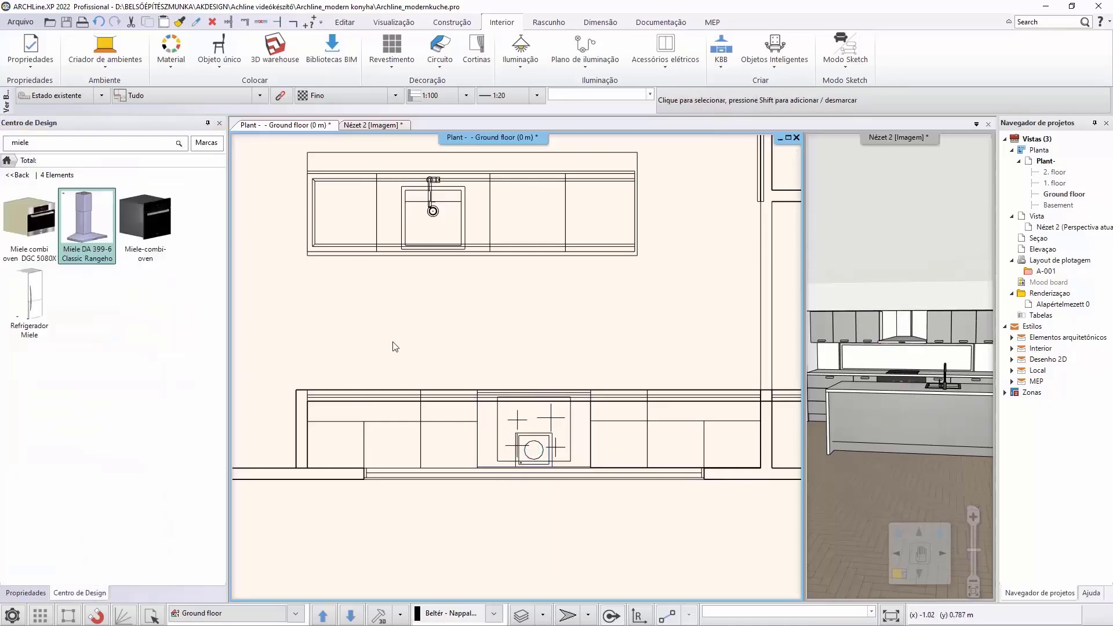
Step: Copy the last top cabinet beside the partition wall into the corner of the adjoining sink room
middle_drag(608, 404, 365, 385)
scroll(605, 425, down, 1)
middle_drag(605, 425, 568, 427)
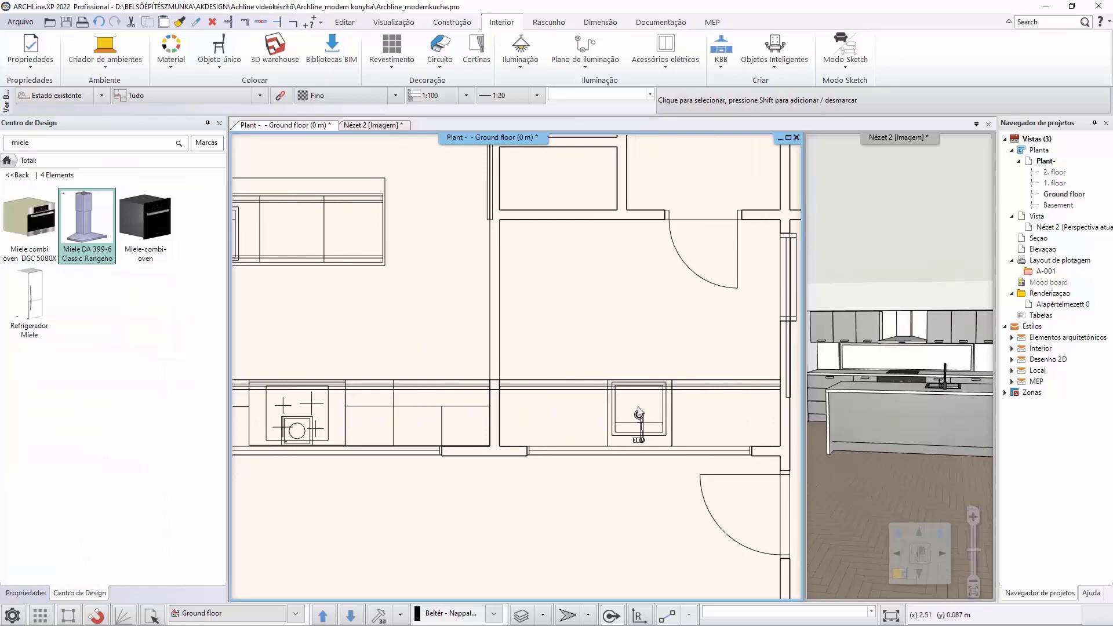
click(462, 411)
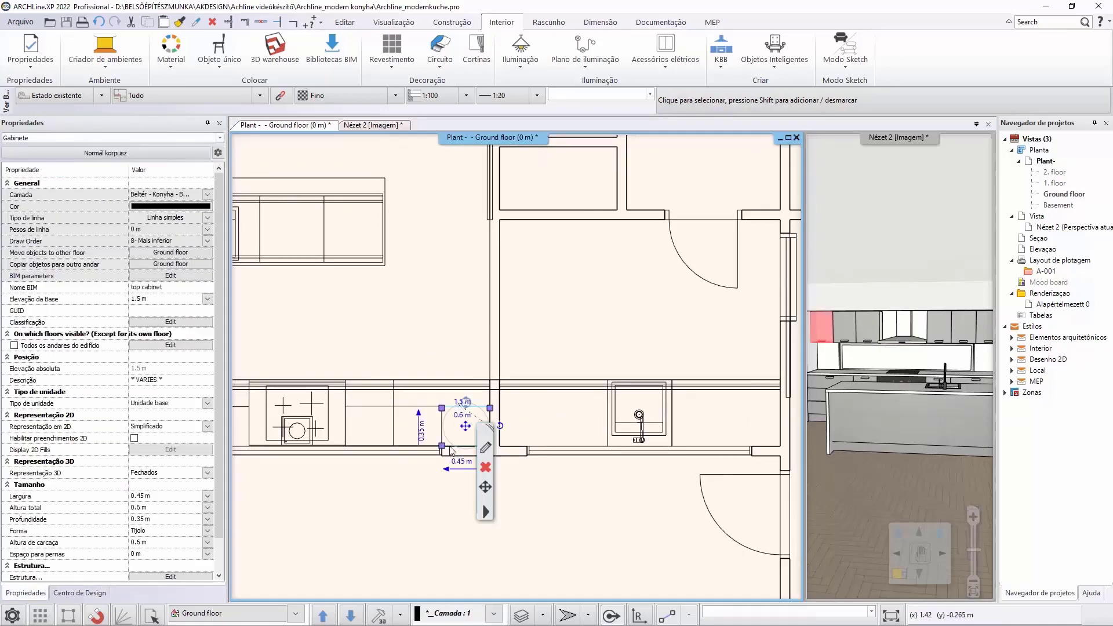
click(442, 446)
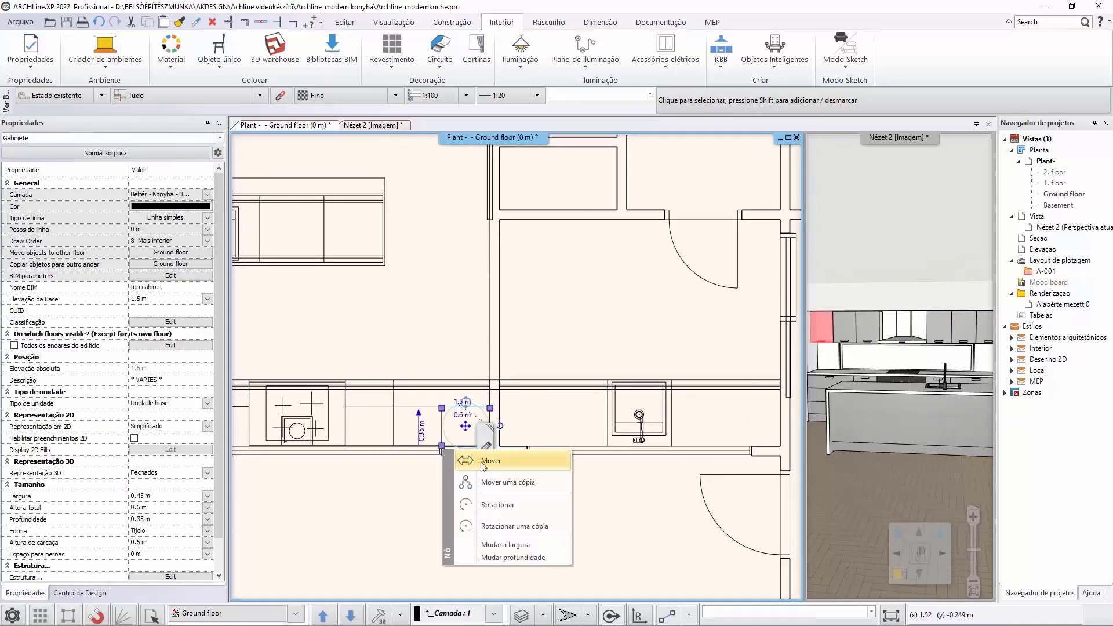
click(467, 456)
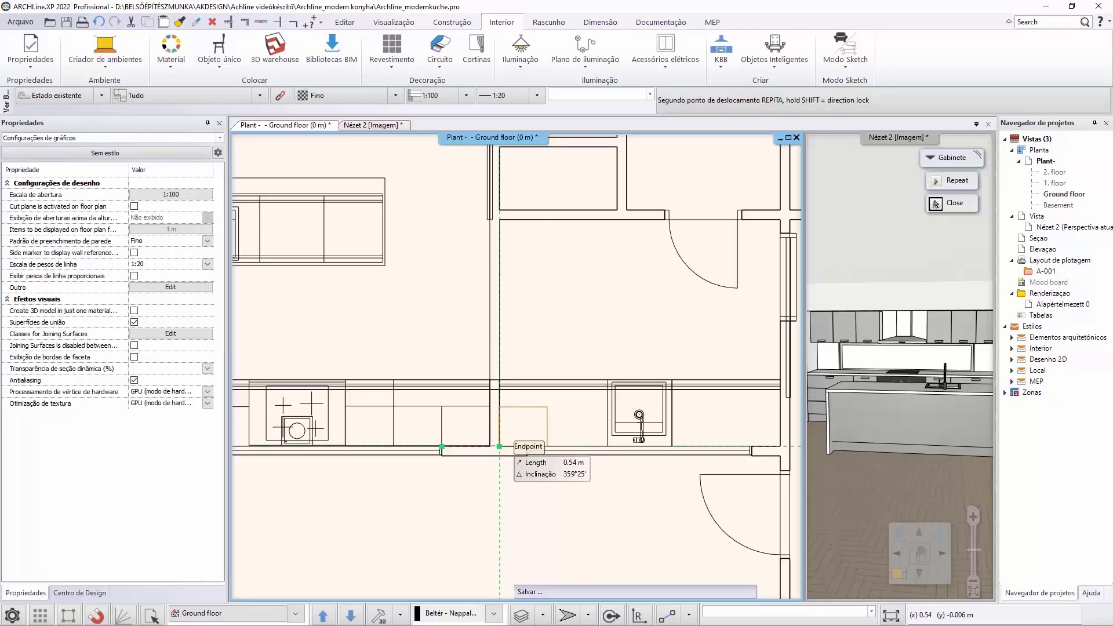
click(499, 447)
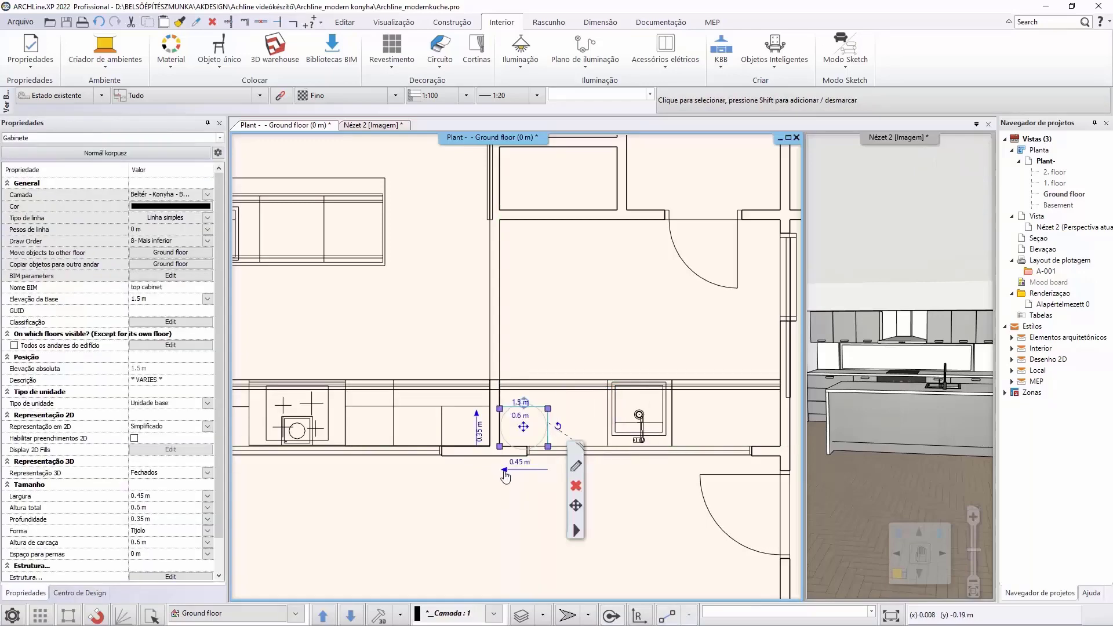
Step: Set the width of the top cabinet in the sink room to 0.44 m
click(521, 464)
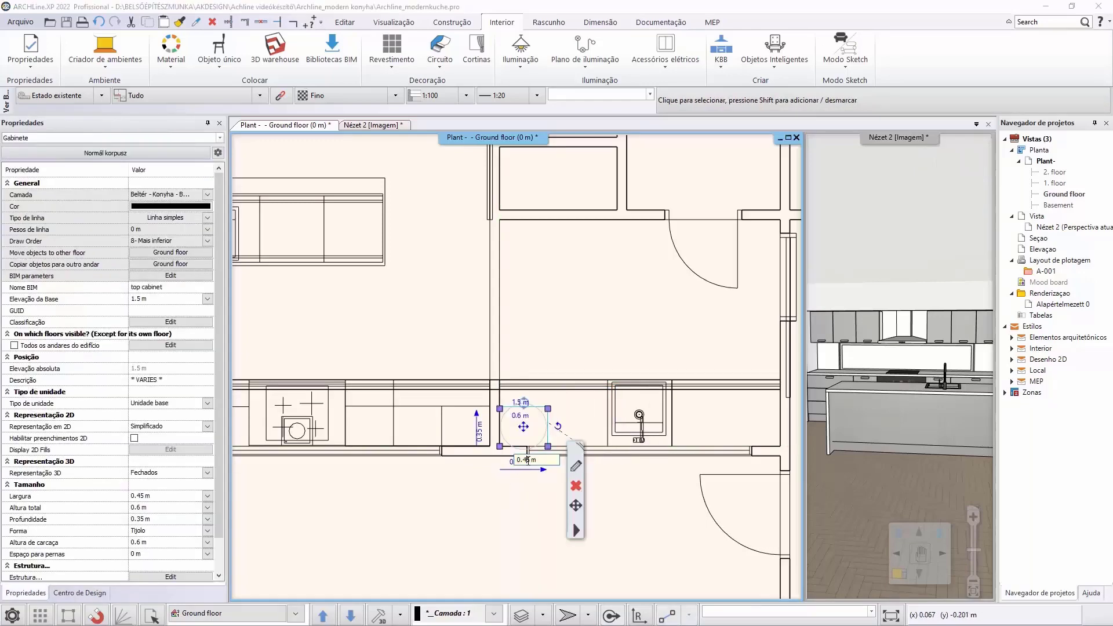
text(4)
key(Return)
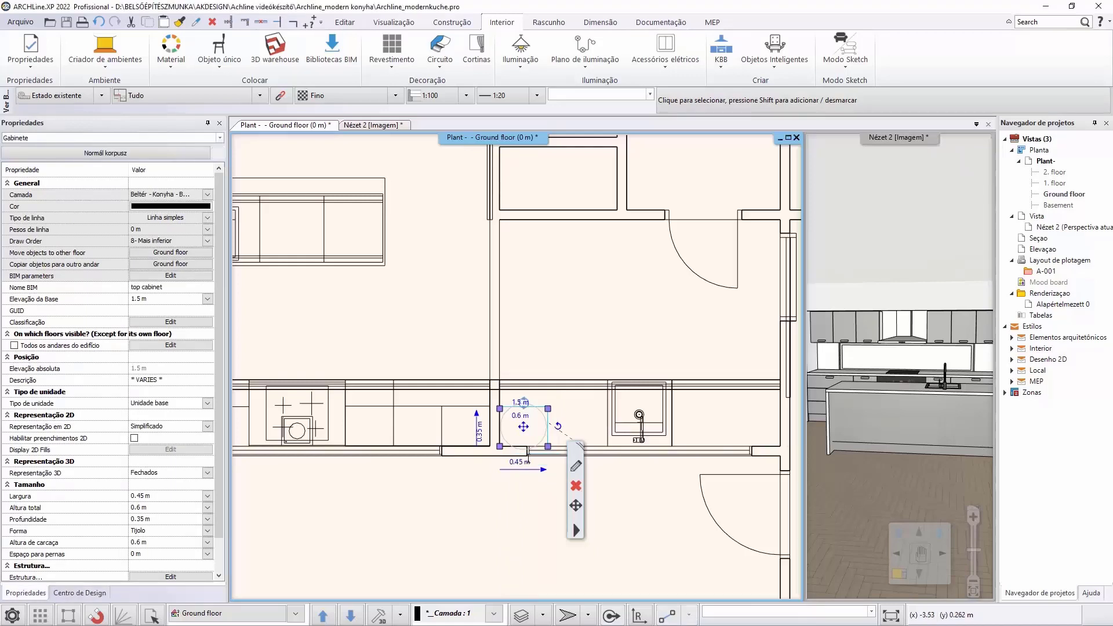
Step: Copy the 0.44 m top cabinet five times side by side along the sink room's window wall and finish copying
click(501, 451)
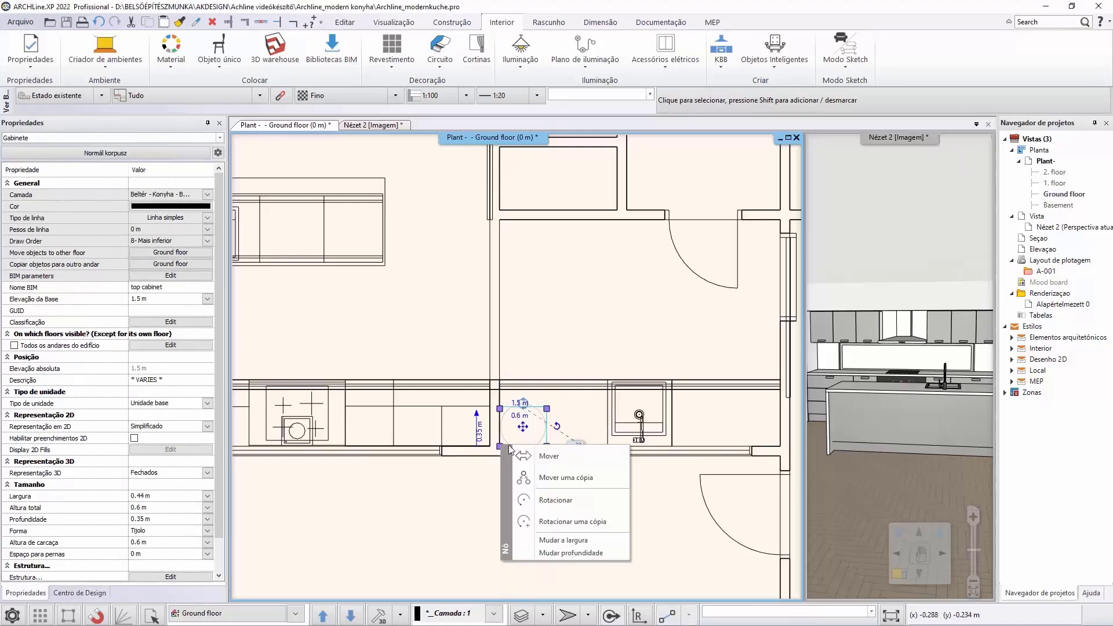
click(510, 476)
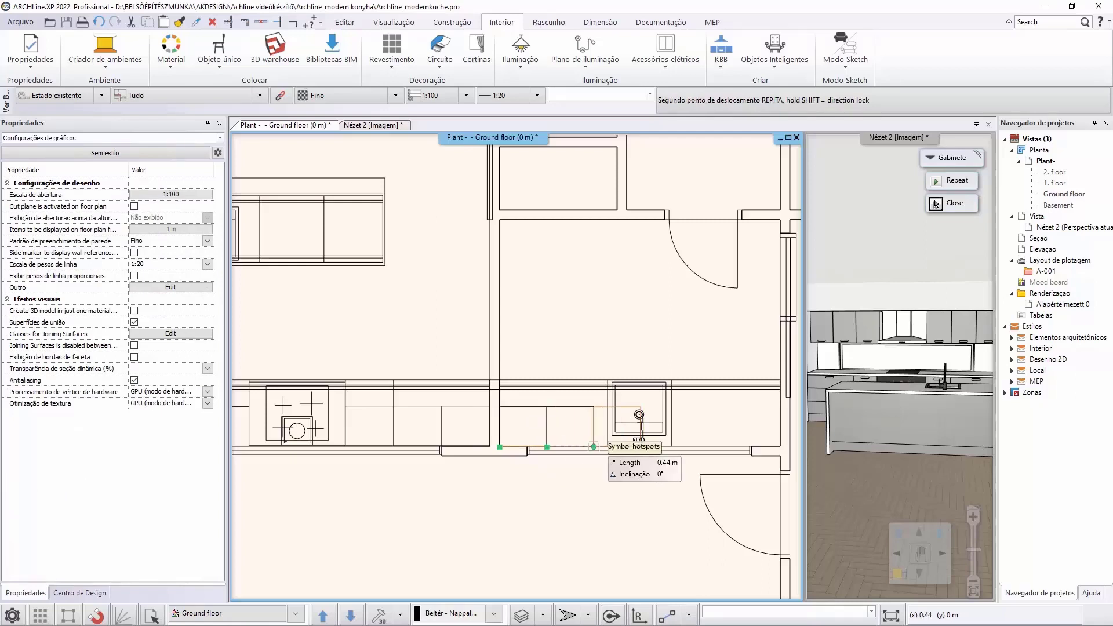
click(593, 447)
scroll(724, 493, up, 4)
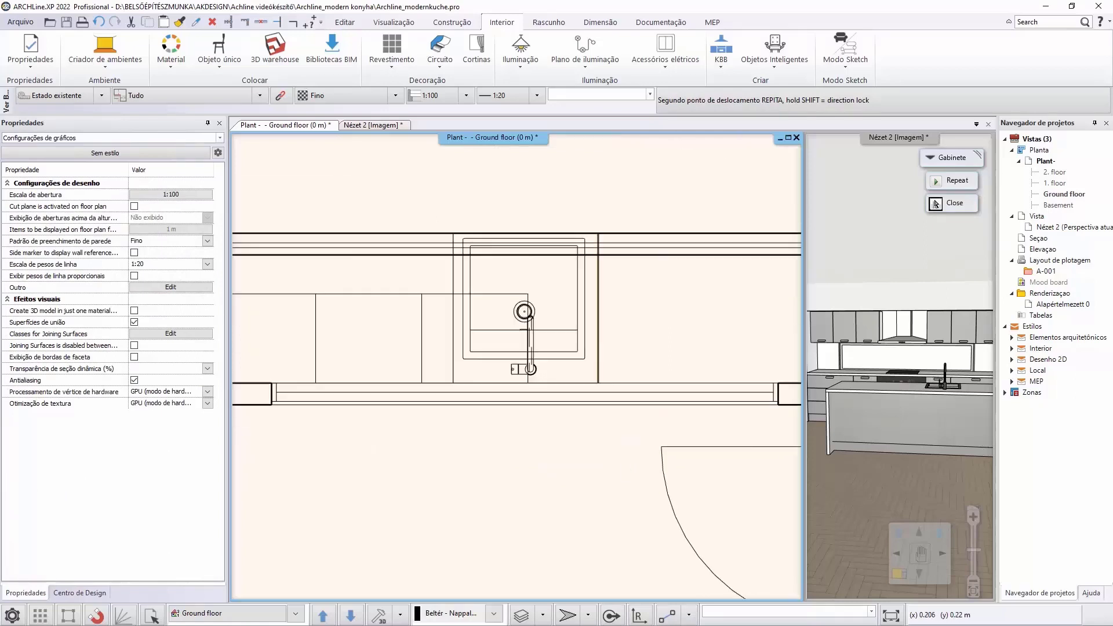
click(527, 383)
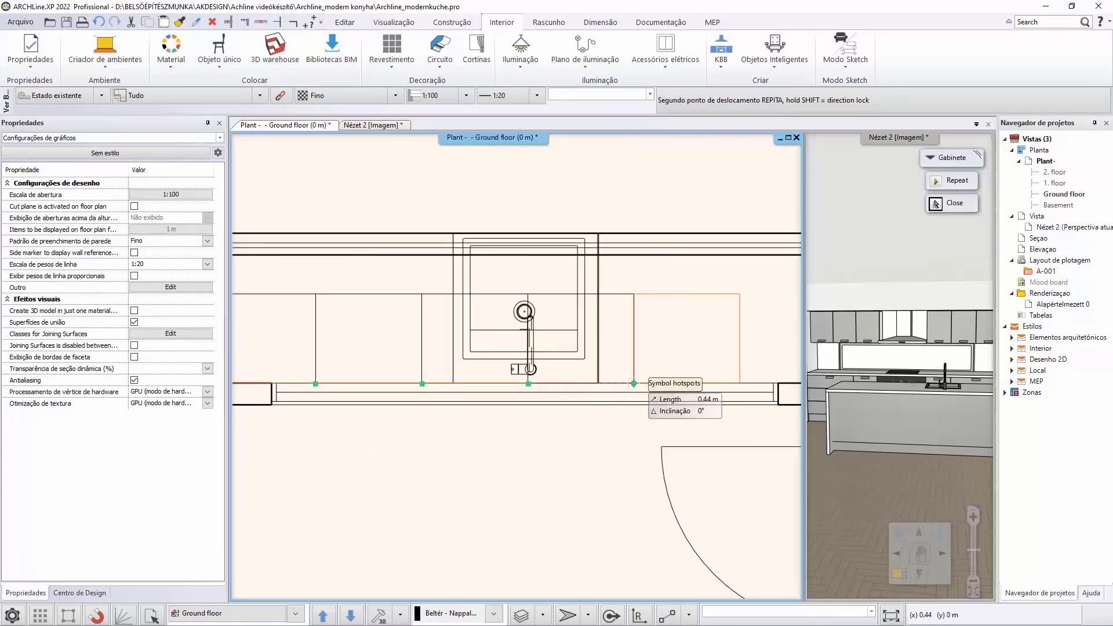
click(633, 383)
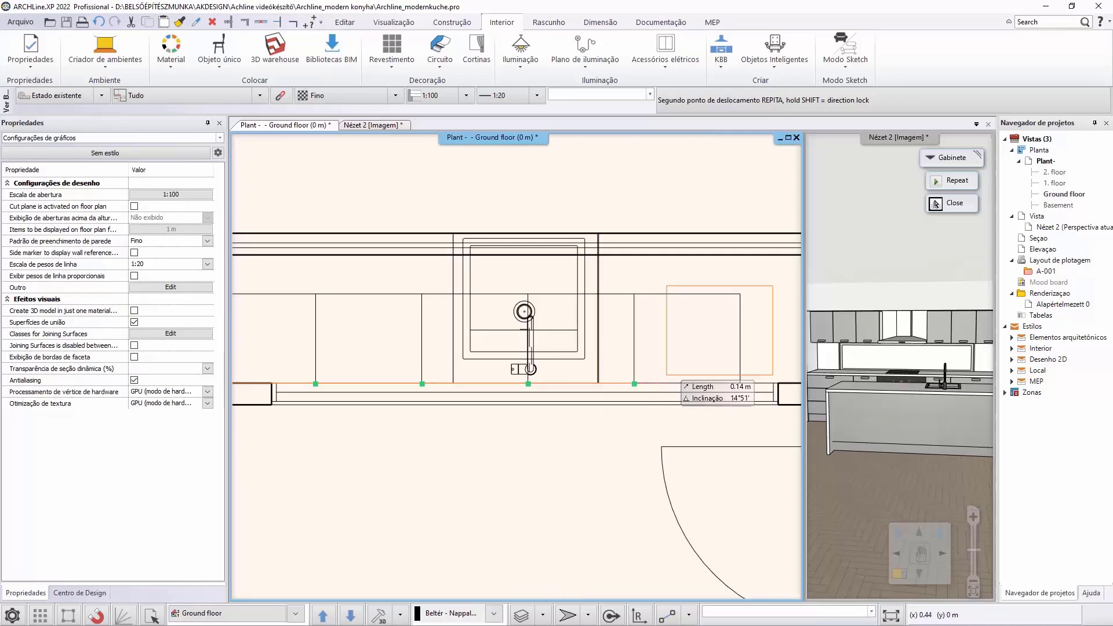
scroll(673, 382, down, 2)
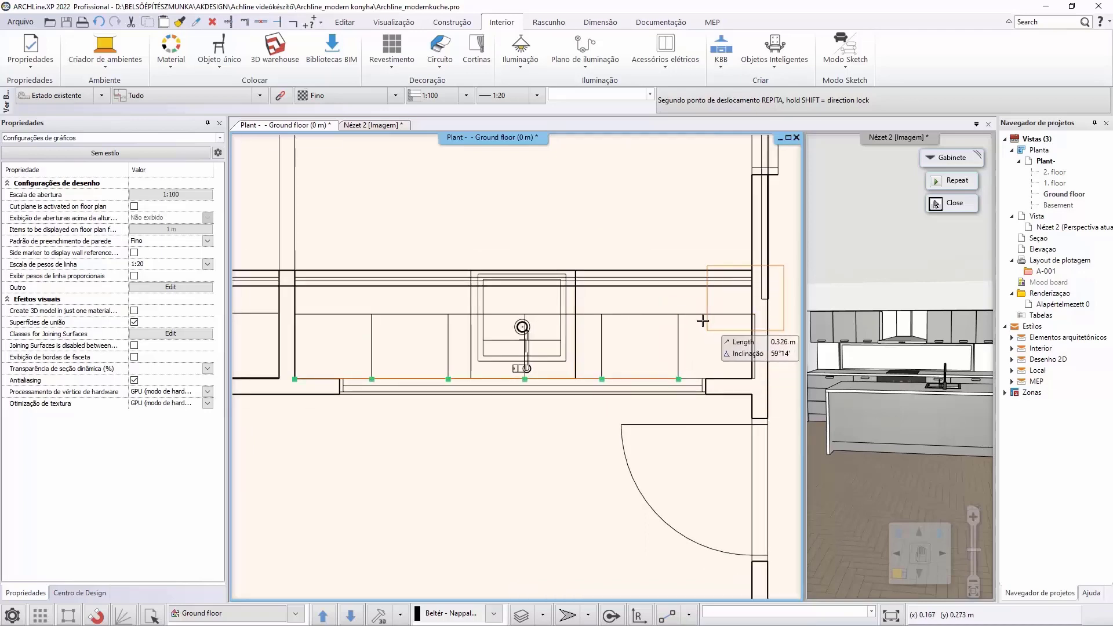
click(935, 203)
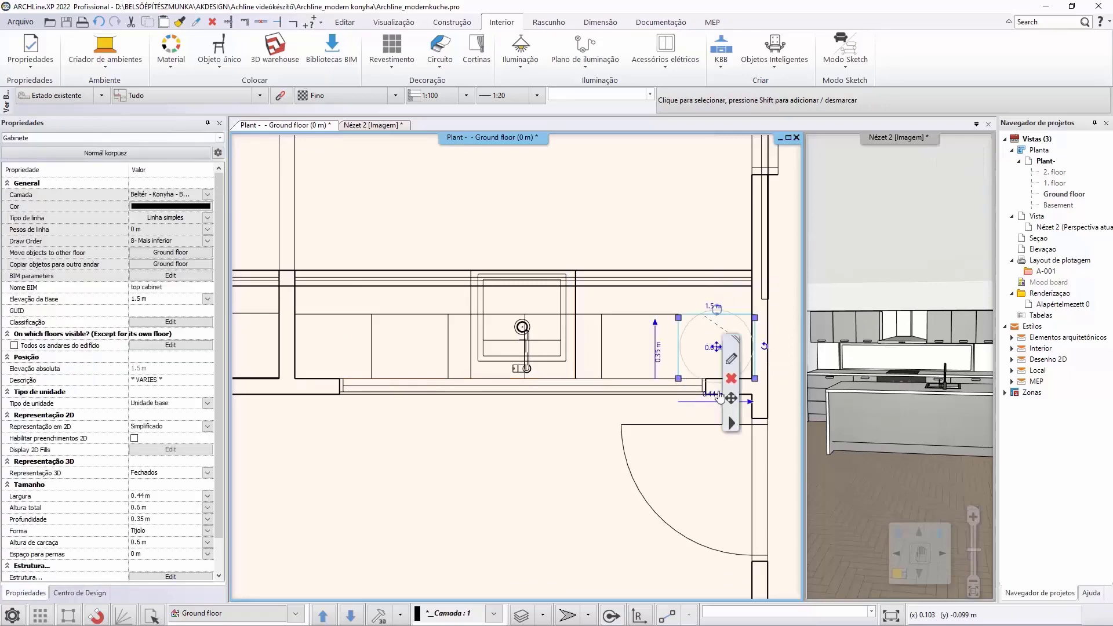
Step: Set the width of the last top cabinet at the far end of the row to 0.42 m and deselect it
click(719, 394)
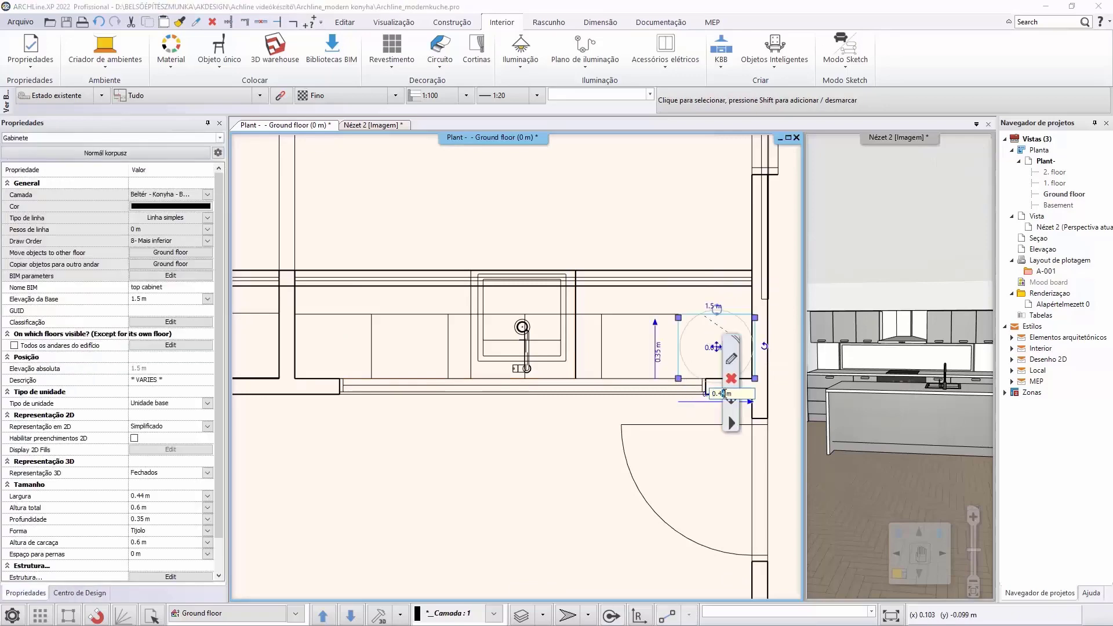
text(2)
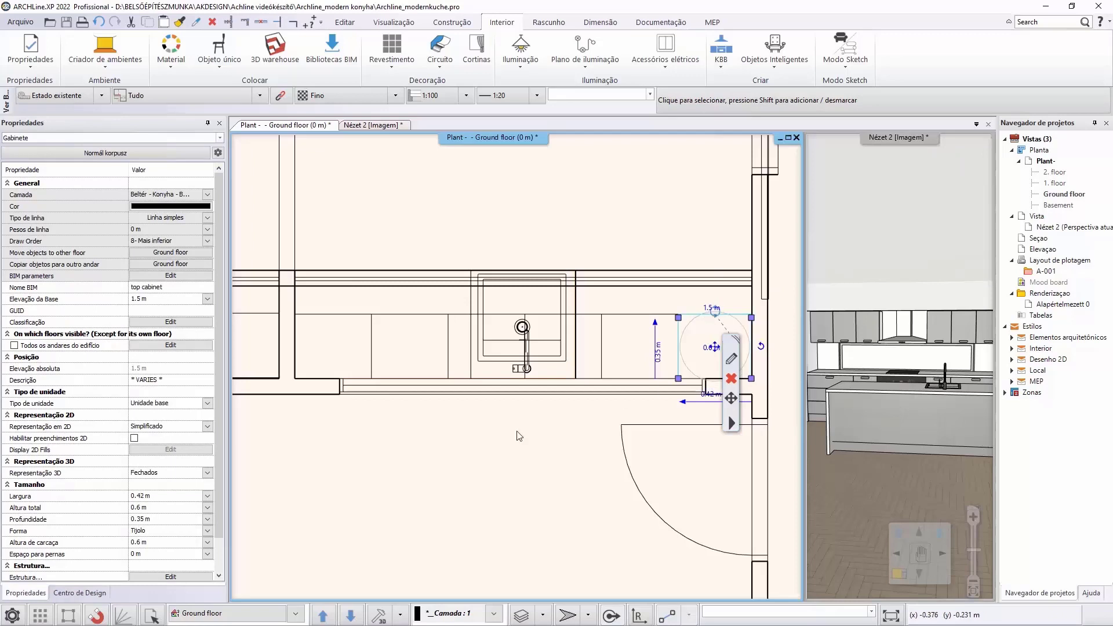
click(495, 440)
scroll(475, 436, down, 2)
middle_drag(457, 432, 634, 496)
scroll(514, 461, down, 4)
middle_drag(552, 475, 618, 493)
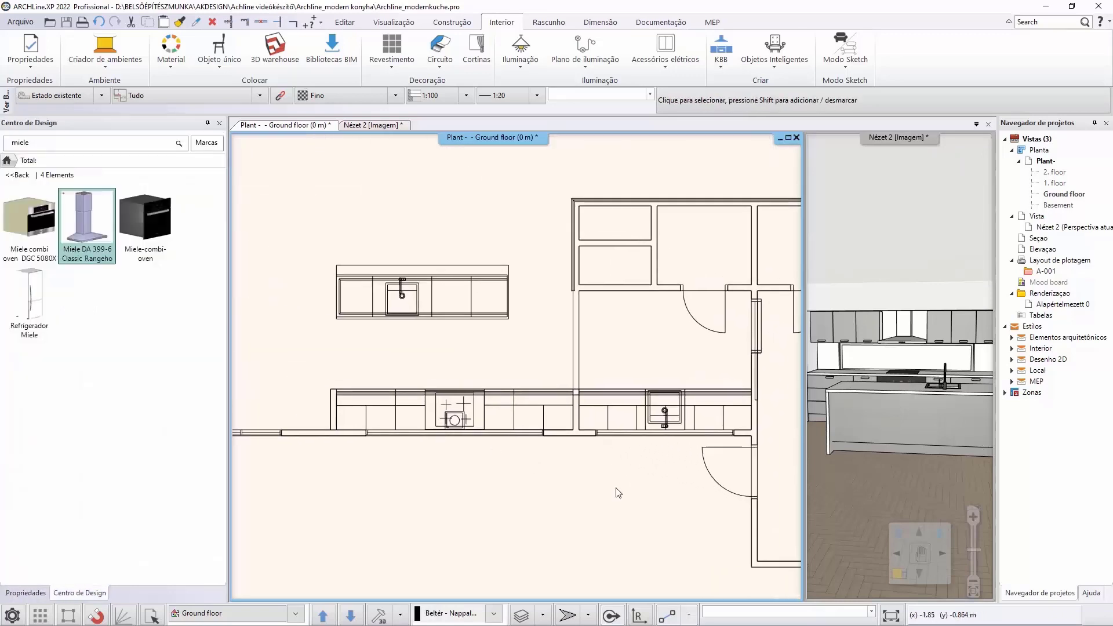
Step: From the ground floor plan, unlock and make visible the layers App-kitchendecor, App_decor, App_kitchen and App_mobil
click(847, 504)
click(896, 574)
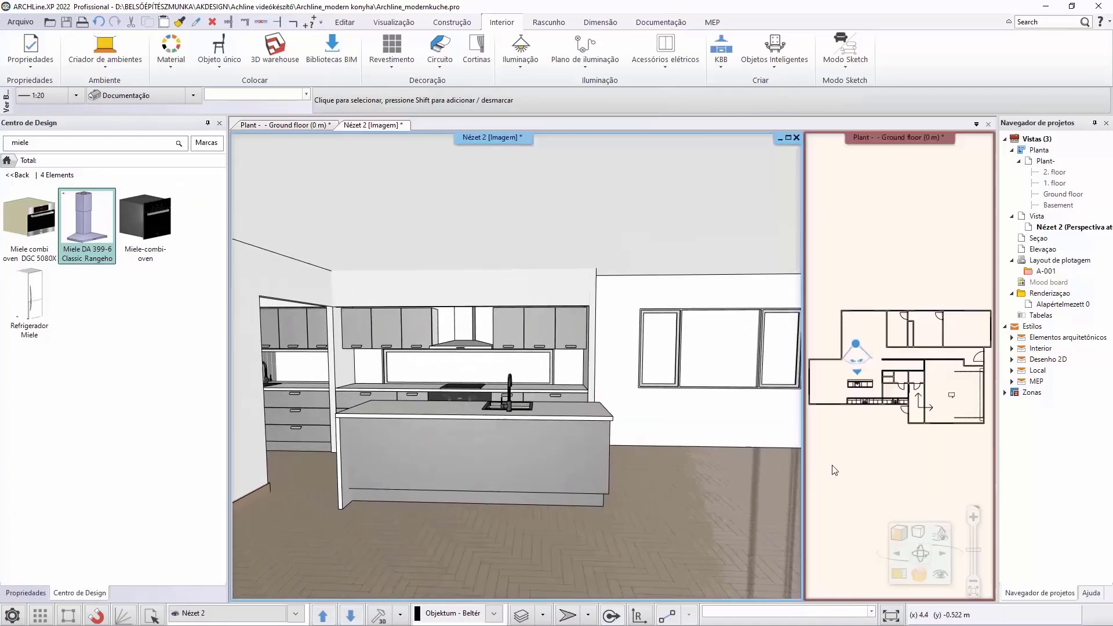
click(864, 489)
click(897, 574)
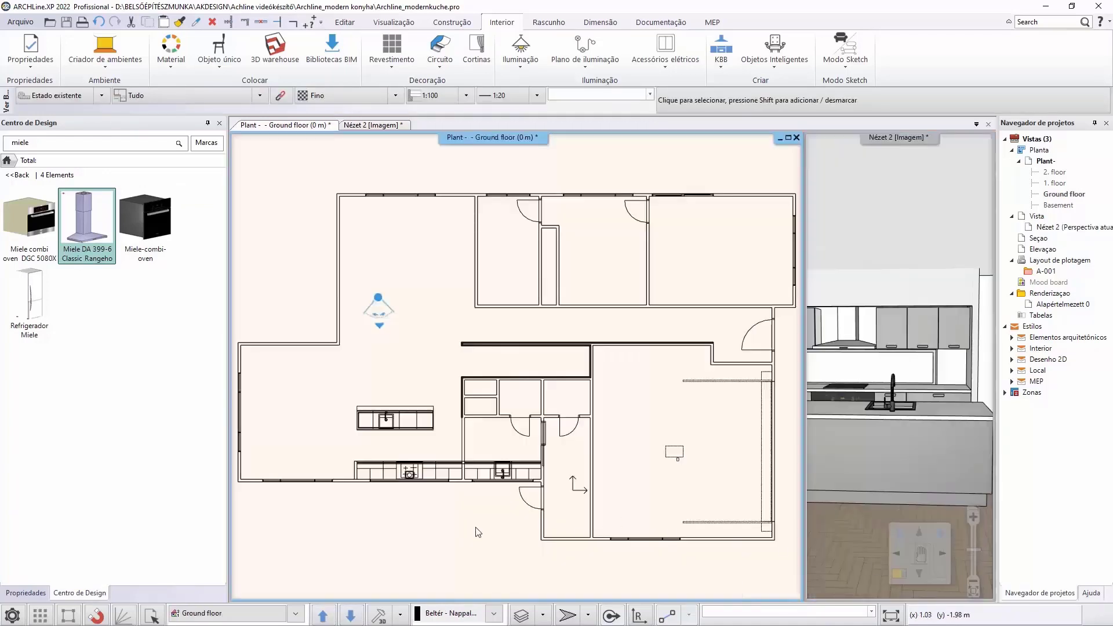
click(545, 615)
click(577, 506)
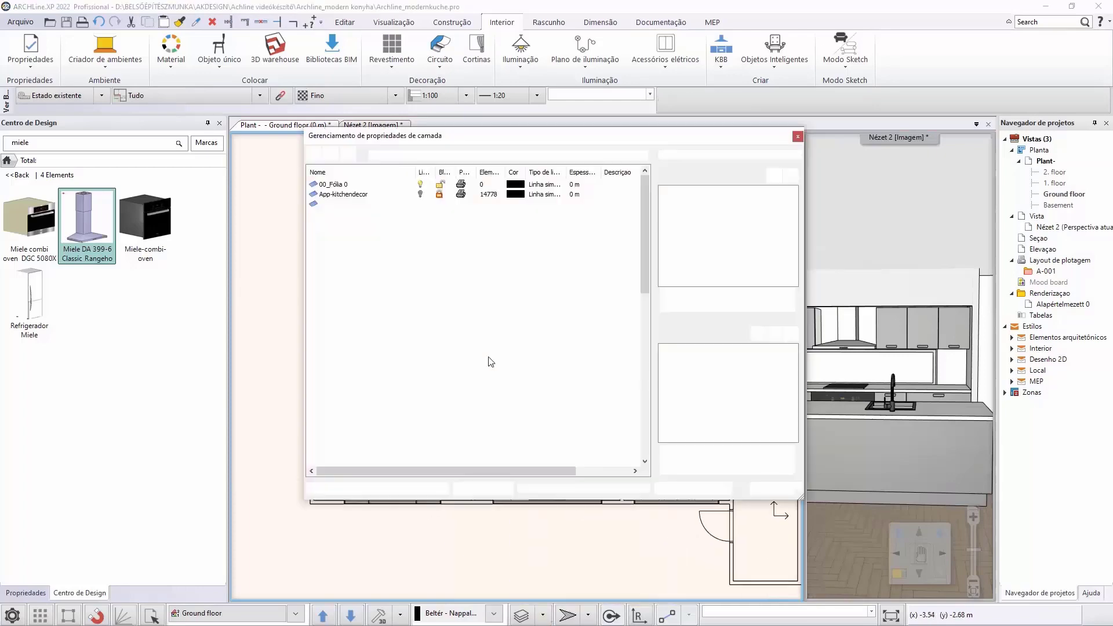
click(440, 194)
click(440, 204)
click(441, 214)
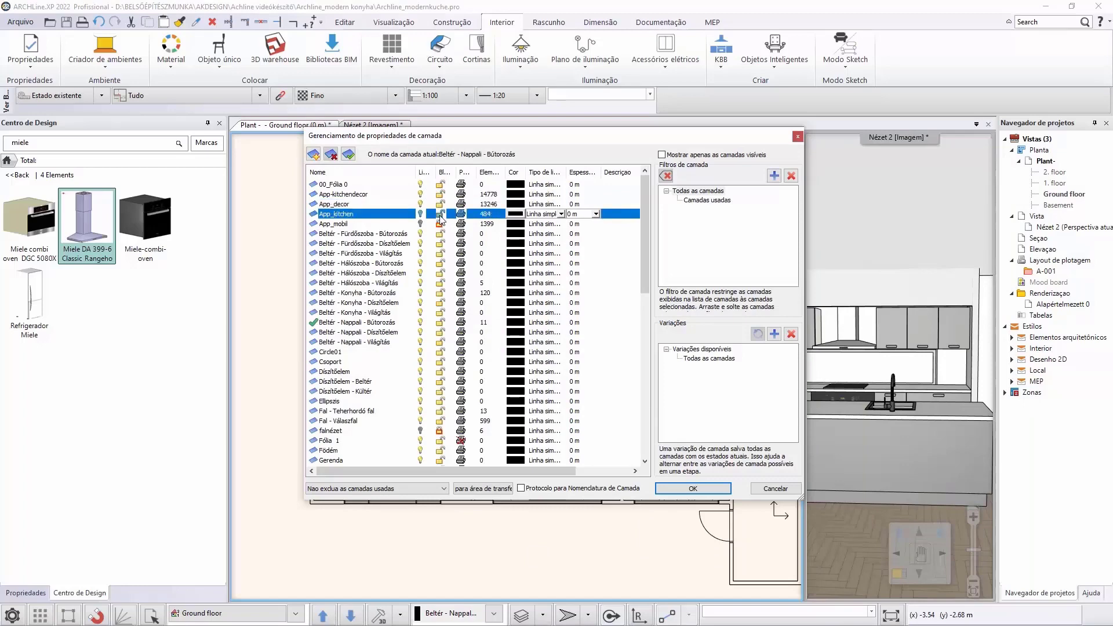
click(441, 224)
click(692, 488)
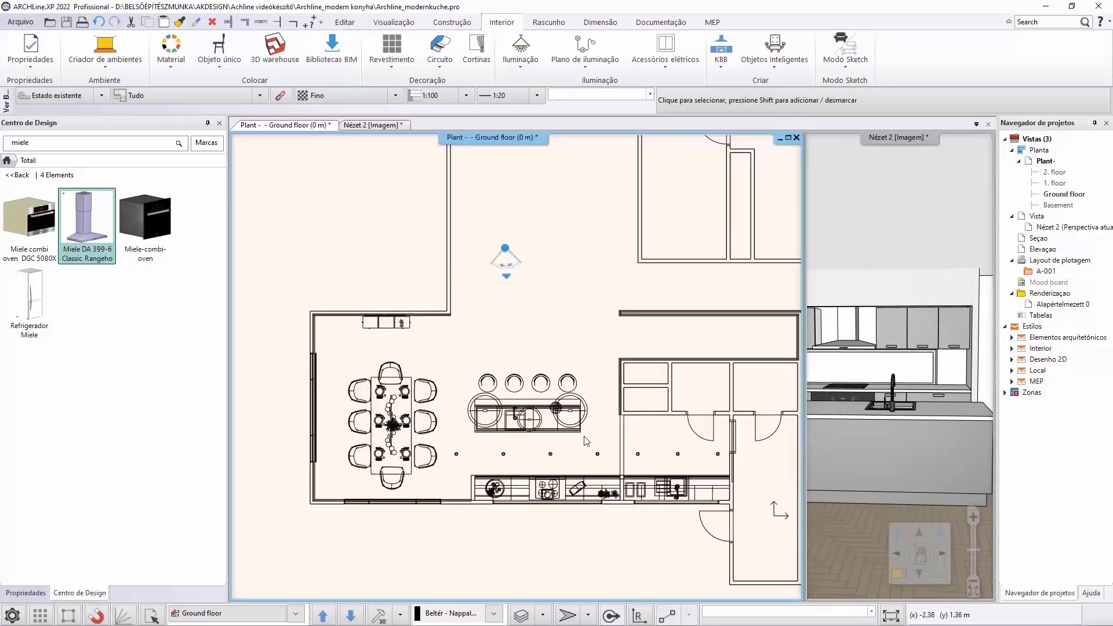
Step: Activate the Nézet 2 perspective view and shift the camera to examine the furnished kitchen
double_click(868, 478)
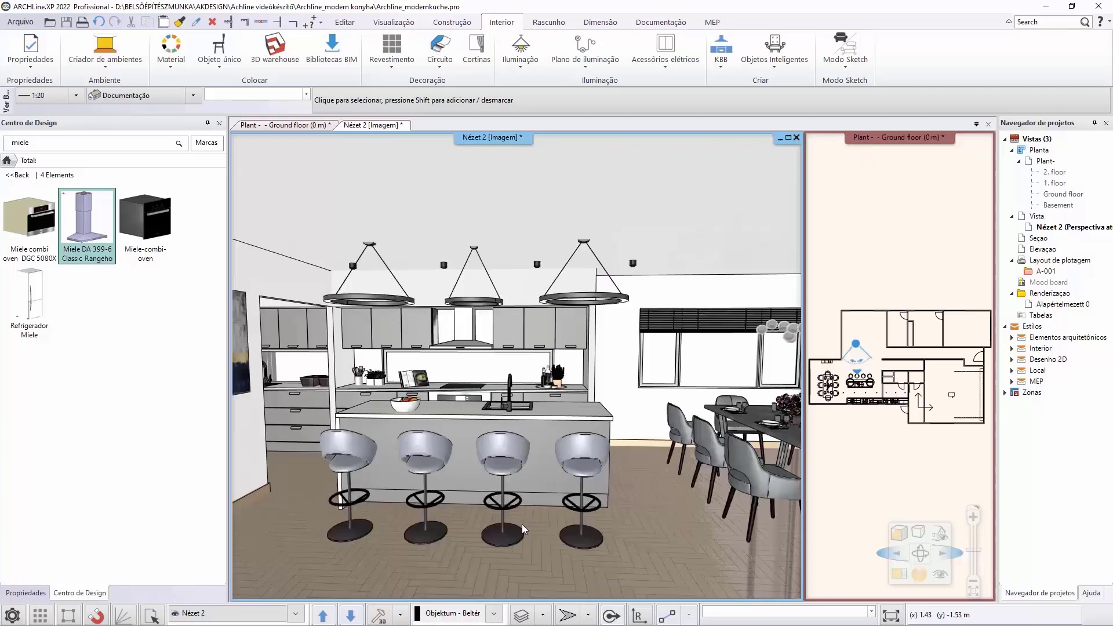
middle_drag(496, 513, 581, 500)
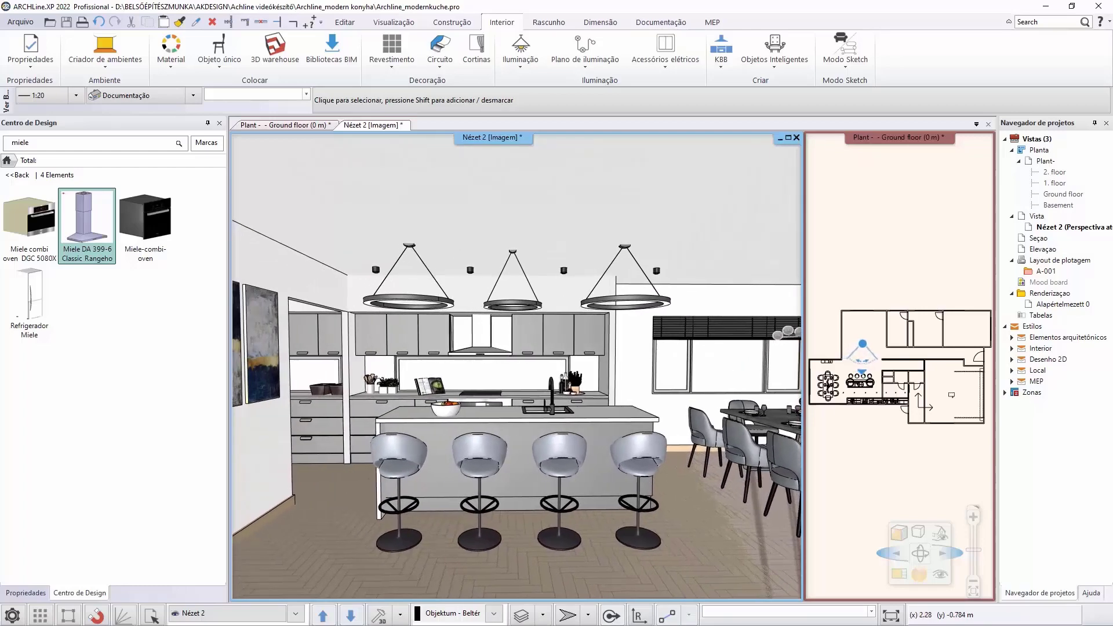